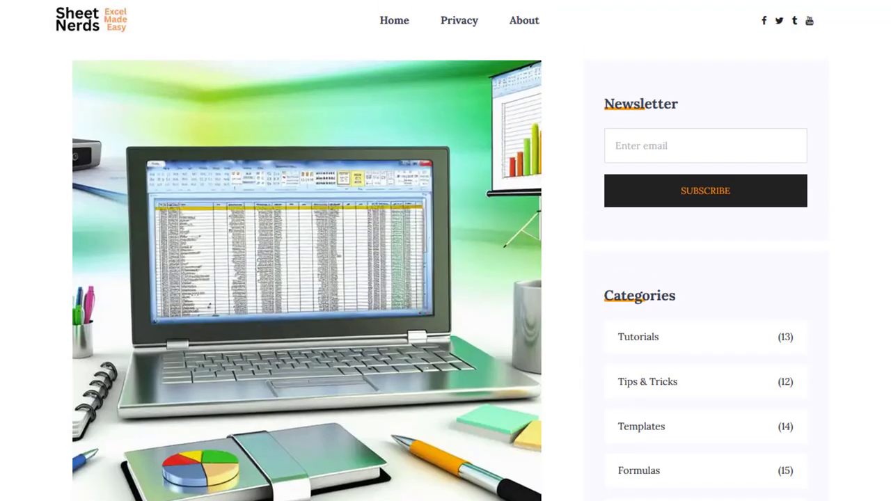
- Read the Sheet Nerds article on formatting Excel templates, from the introduction and What You Will Learn box through the essential formatting techniques
scroll(95, 206, down, 6)
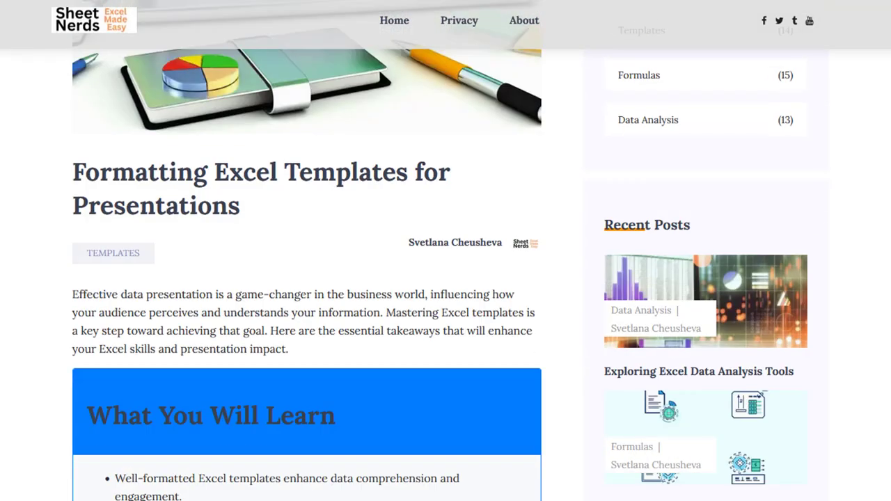
scroll(90, 248, down, 1)
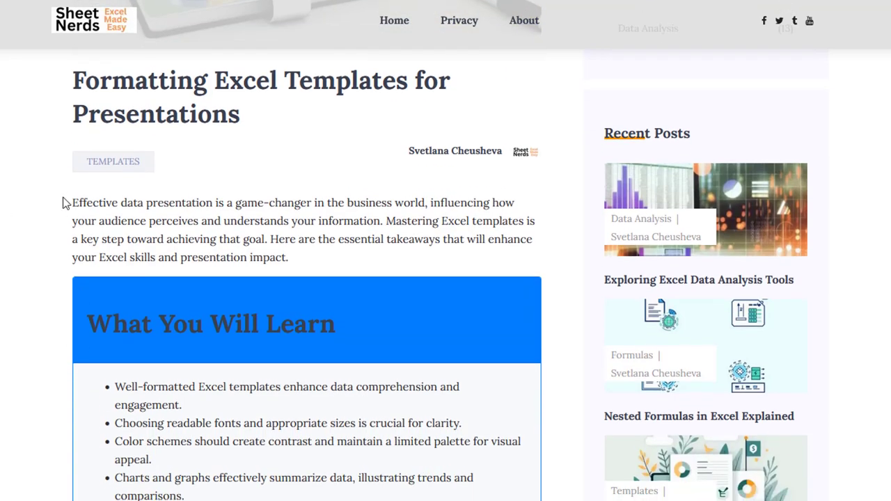
drag(63, 203, 294, 259)
click(295, 259)
scroll(190, 227, down, 2)
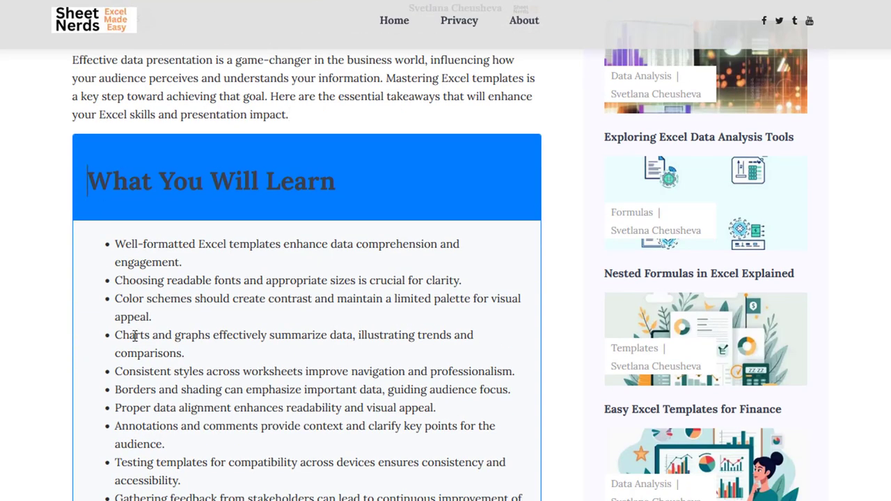
scroll(135, 336, down, 6)
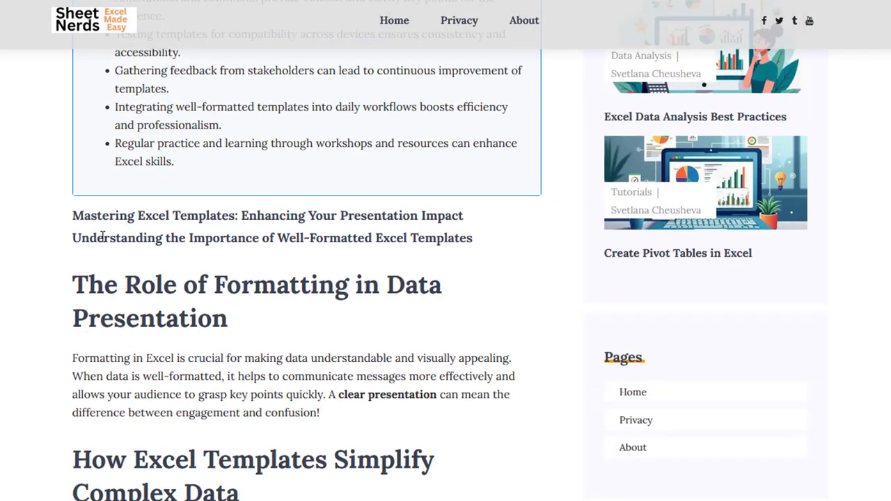
scroll(100, 356, down, 6)
scroll(103, 297, down, 12)
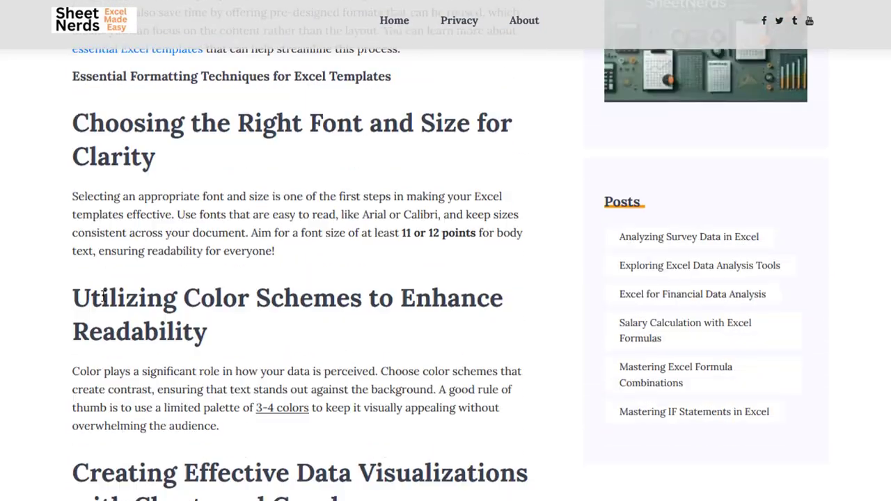
scroll(103, 296, down, 12)
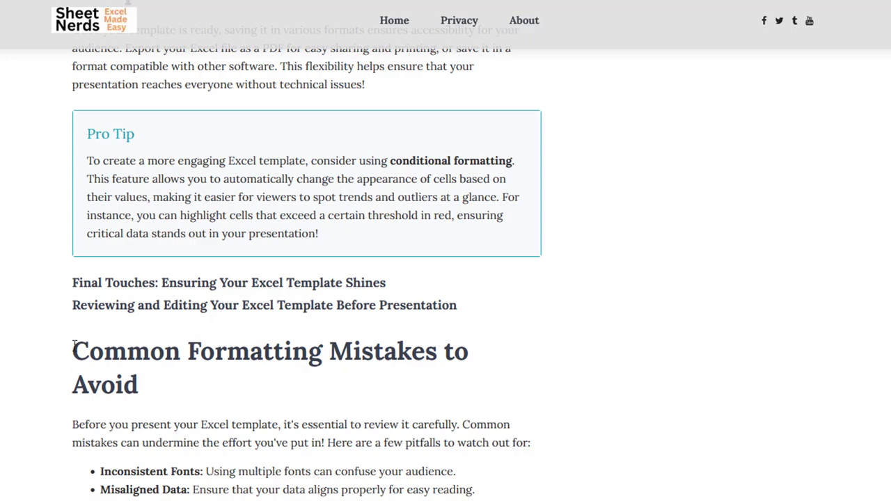
- Examine the article's sections on common formatting mistakes, compatibility testing, sharing with stakeholders and gathering feedback
scroll(74, 349, down, 4)
drag(134, 185, 136, 241)
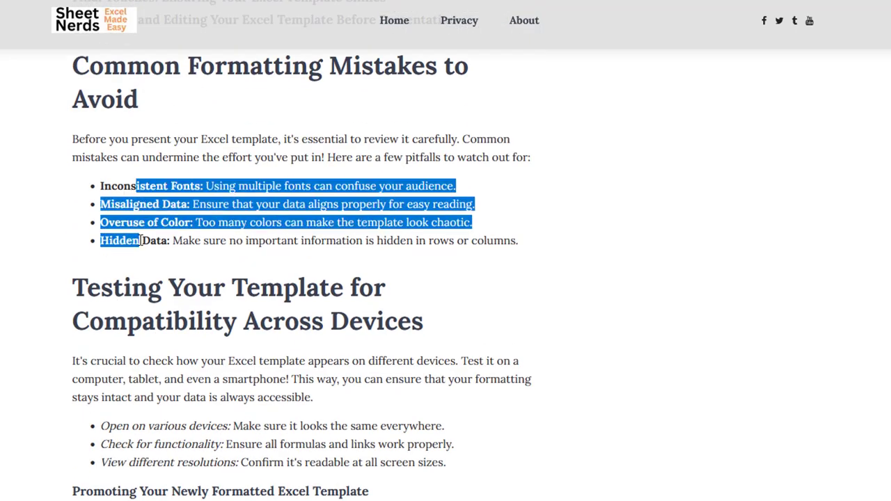
drag(131, 287, 131, 360)
scroll(131, 360, down, 8)
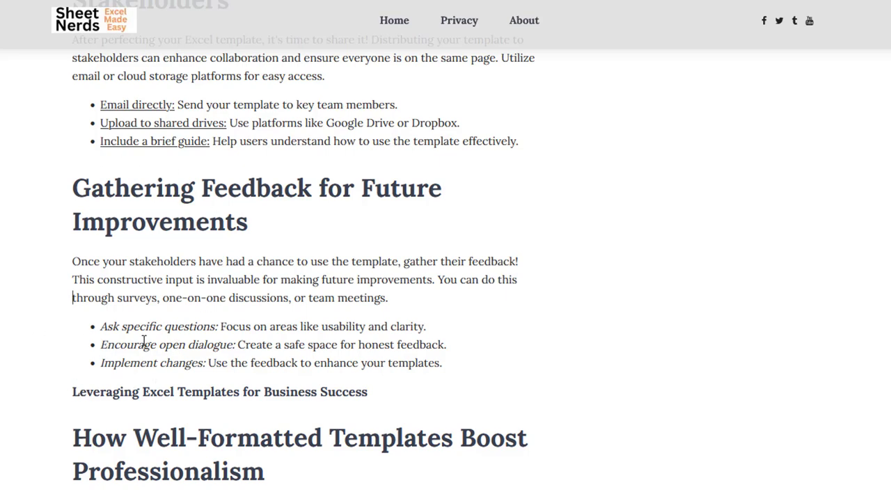
drag(119, 325, 172, 332)
drag(101, 105, 146, 105)
scroll(122, 361, up, 6)
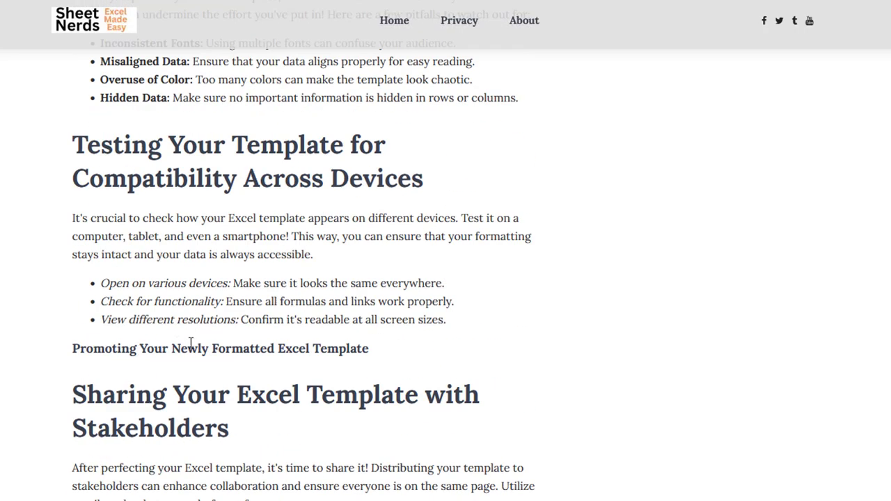
scroll(184, 378, down, 8)
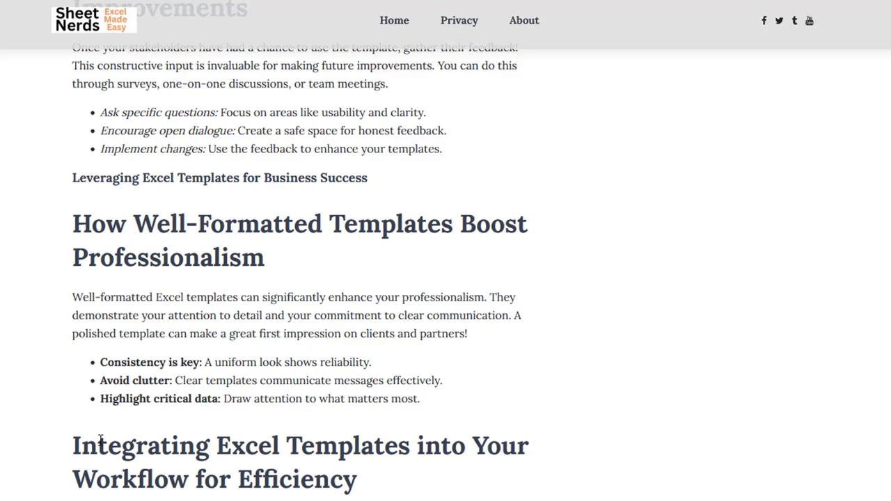
- Review the article's Recap of Key Points and its Frequently Asked Questions
scroll(100, 440, down, 12)
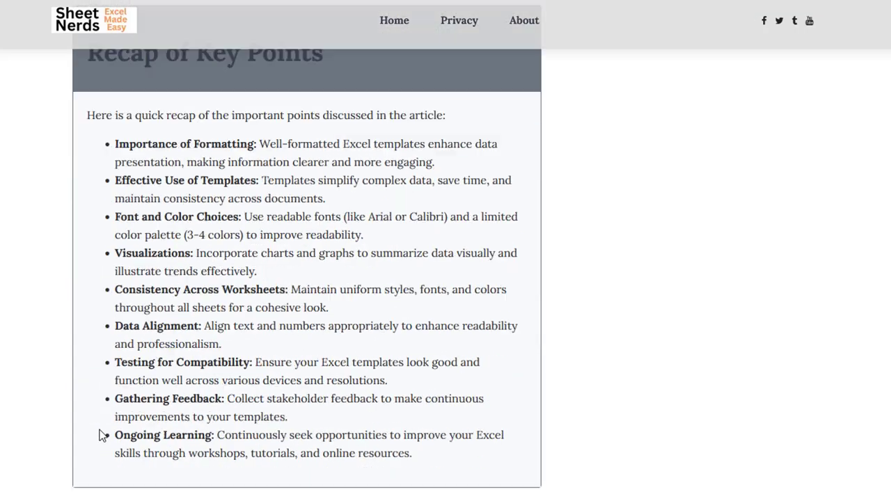
scroll(100, 435, up, 2)
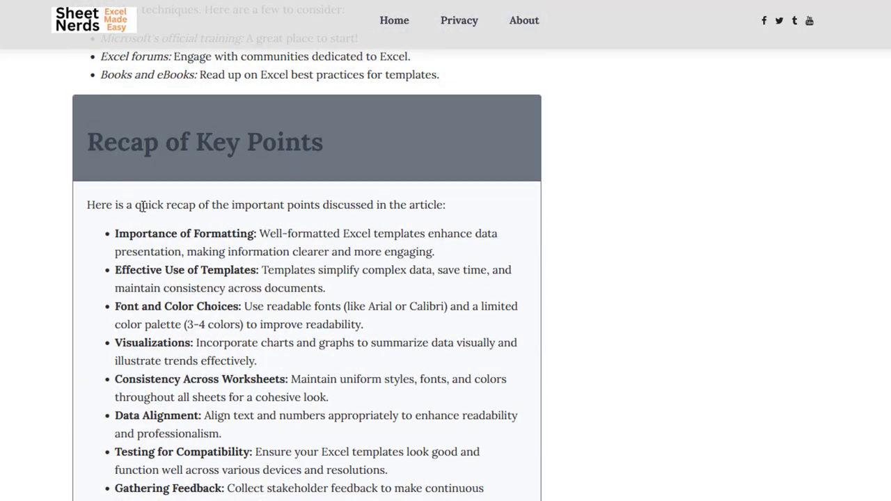
drag(151, 233, 160, 343)
click(173, 342)
scroll(174, 342, down, 8)
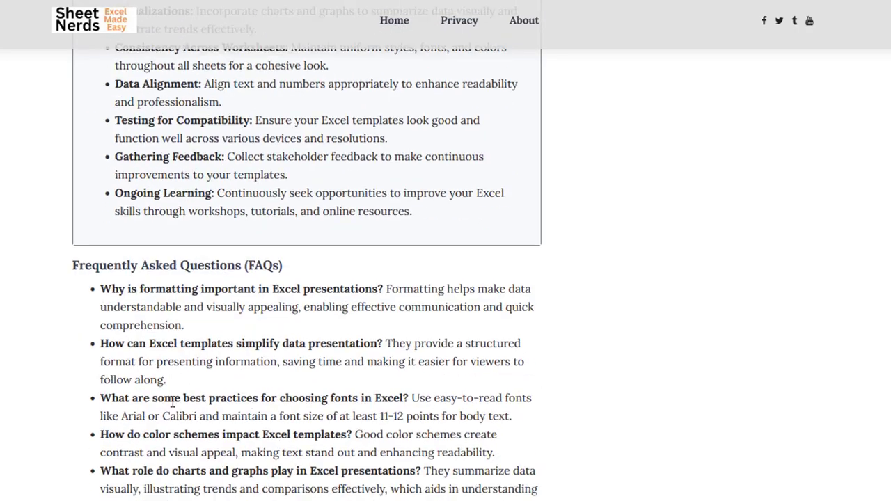
drag(141, 241, 146, 357)
click(147, 402)
scroll(148, 403, down, 5)
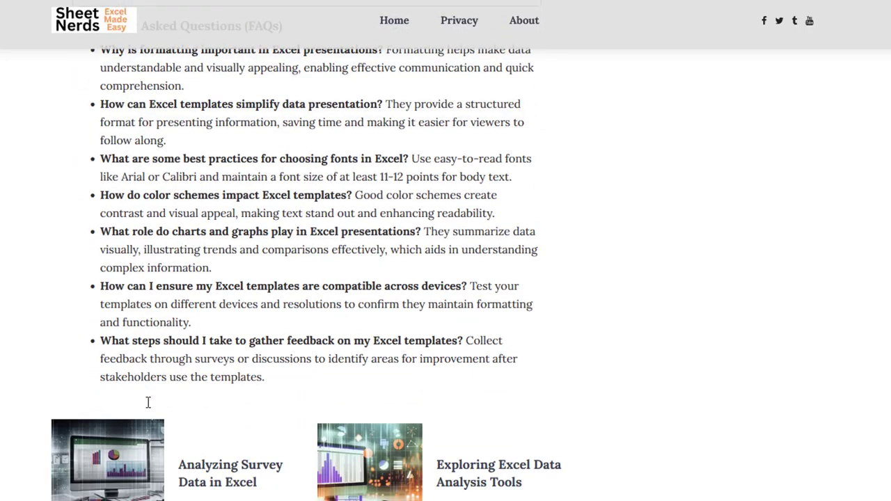
scroll(170, 341, down, 1)
scroll(173, 325, down, 3)
scroll(171, 326, up, 5)
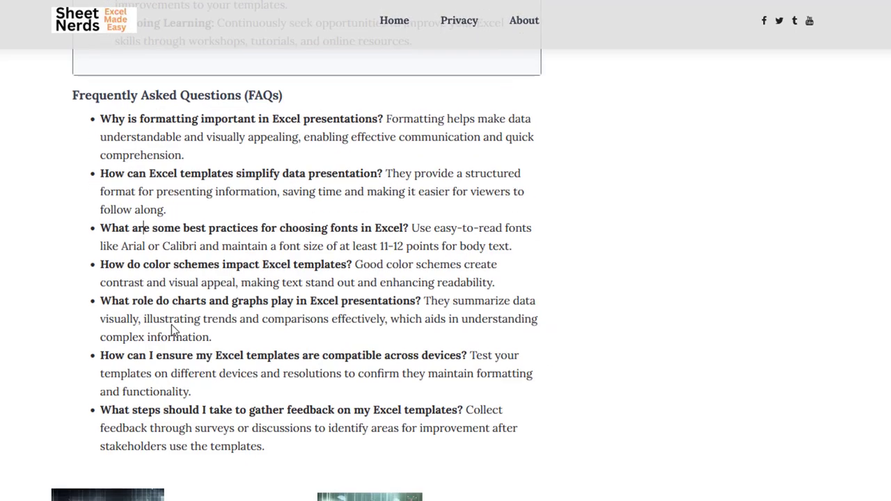
scroll(234, 153, up, 6)
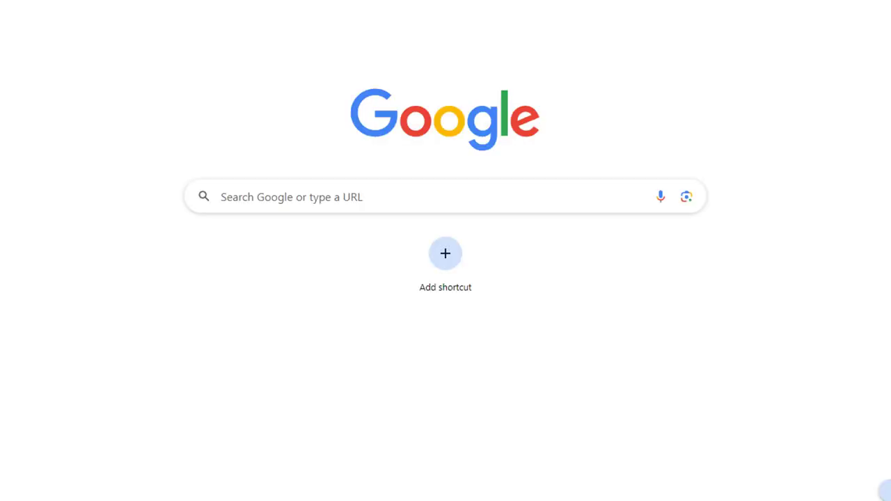
- Open a new Incognito window in Google Chrome and switch to it
click(884, 11)
click(838, 61)
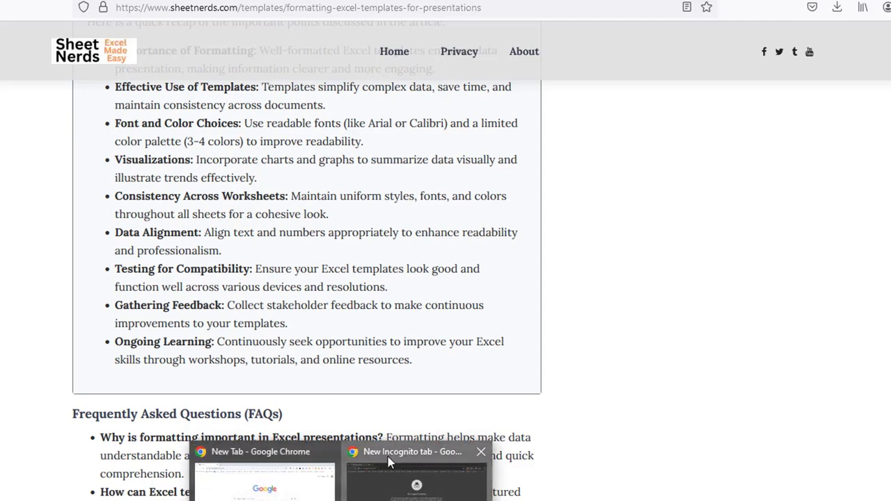
click(388, 457)
- Search Google for "formatting excel templates for presentation"
text(form)
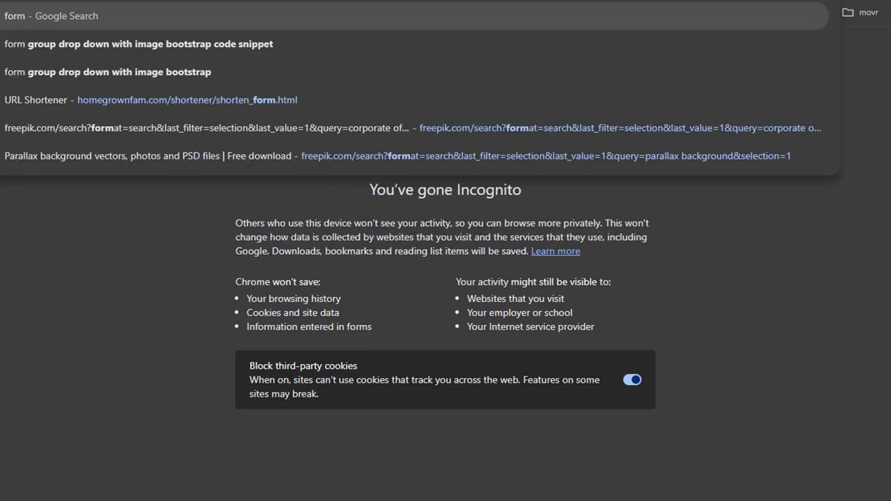
text(atting excel)
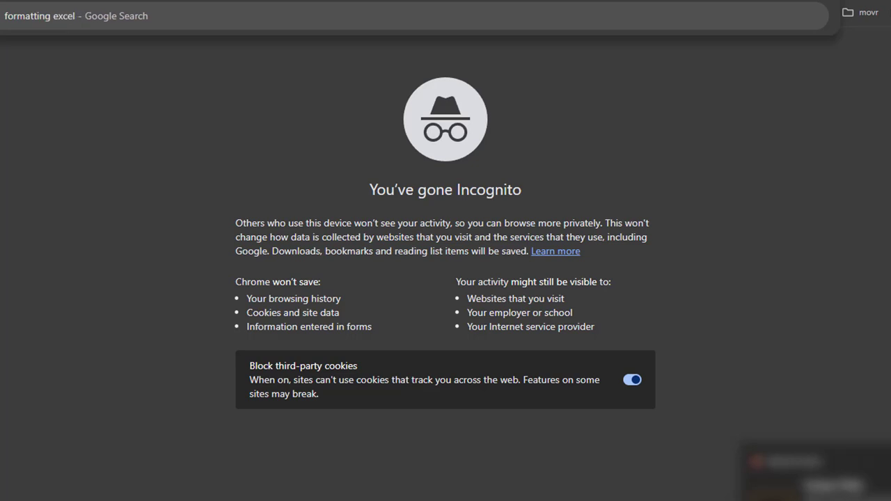
text( temmpl)
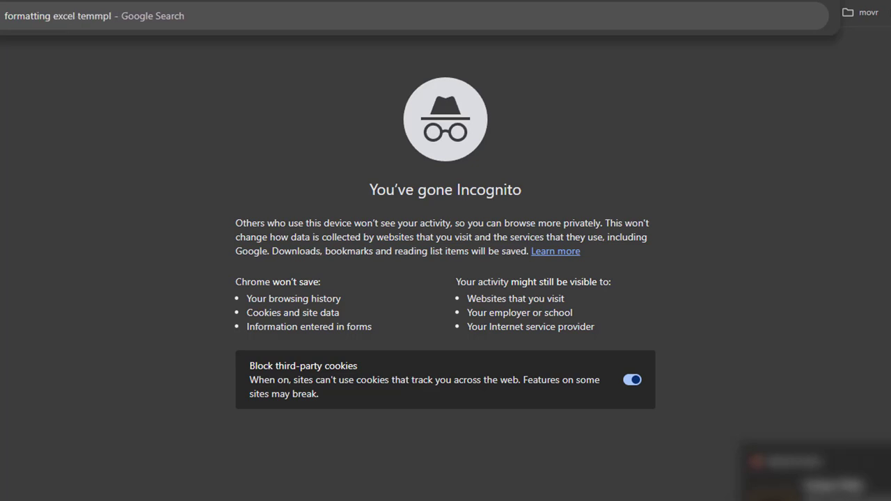
key(BackSpace)
key(BackSpace)
key(BackSpace)
text(p,)
key(BackSpace)
text(lates for pr)
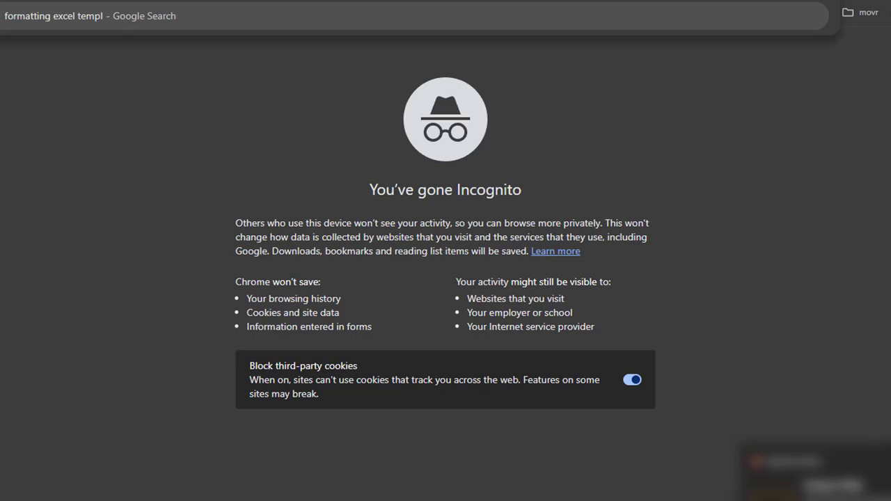
text(esentation)
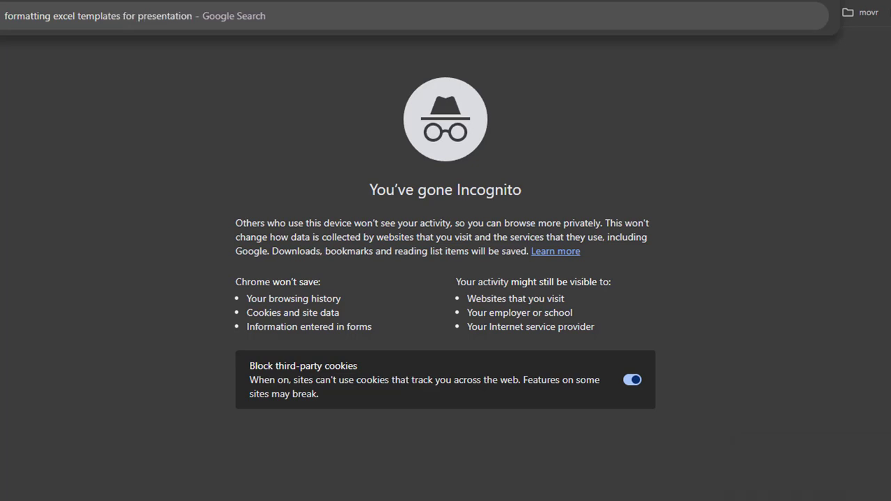
key(Return)
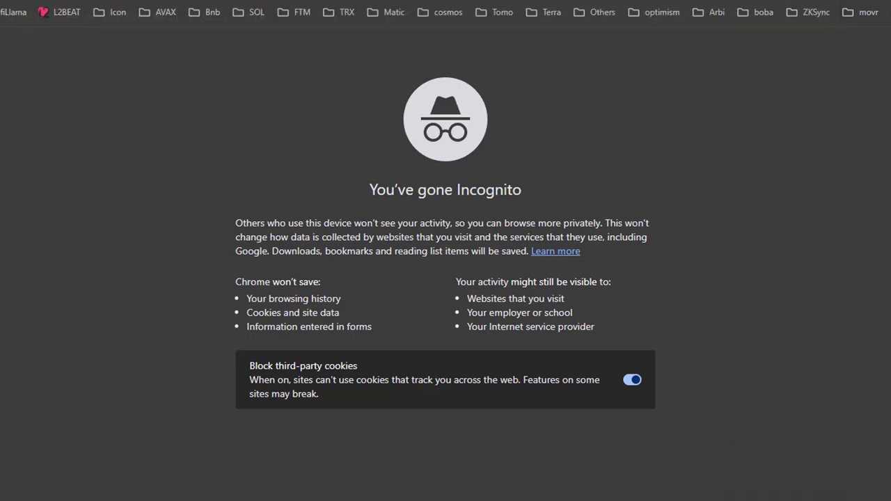
- Examine the featured snippet at the top of the Google results and its source link
click(487, 473)
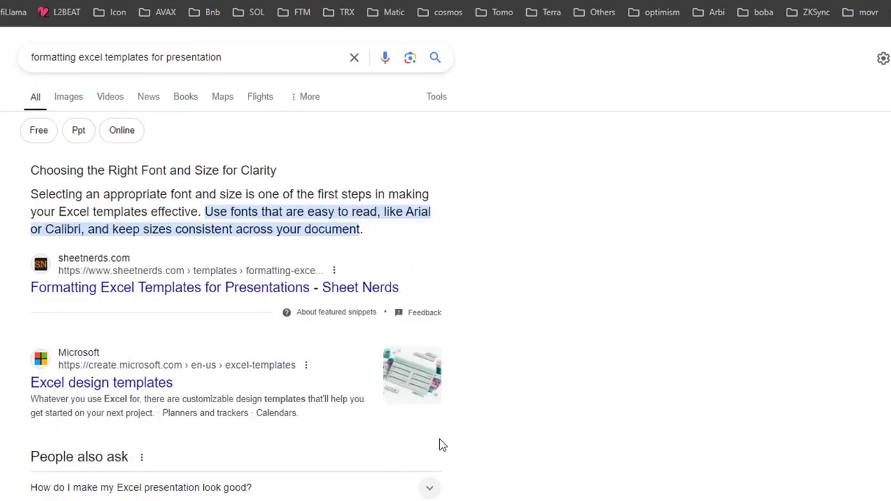
drag(21, 180, 497, 307)
click(499, 307)
- Skim the Sheet Nerds article in the Incognito window from its introduction down to the page footer
scroll(268, 406, up, 10)
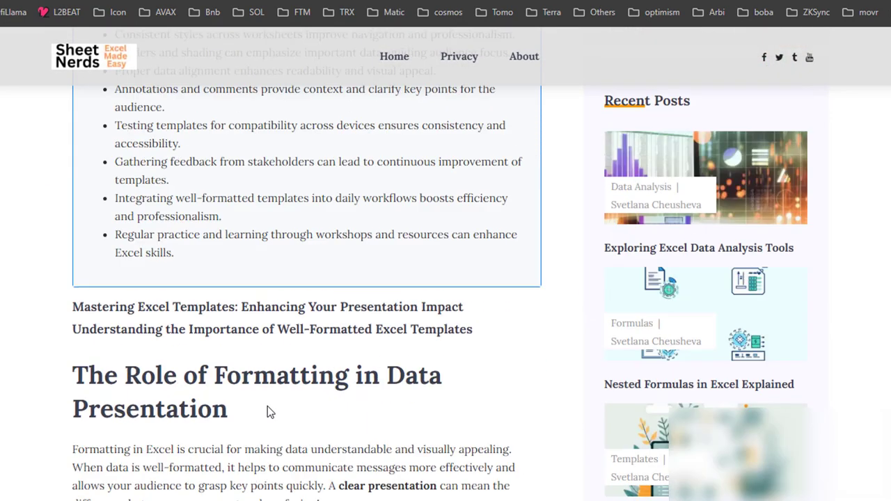
scroll(268, 406, up, 5)
scroll(278, 334, down, 10)
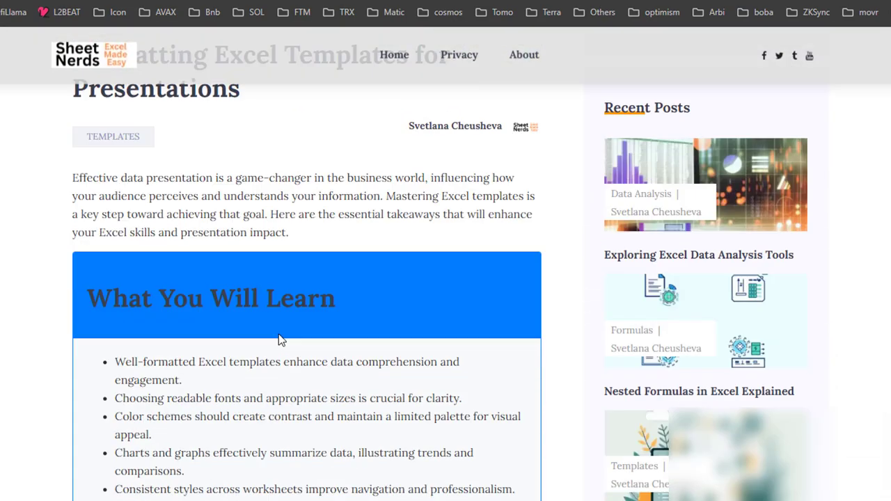
scroll(280, 334, down, 20)
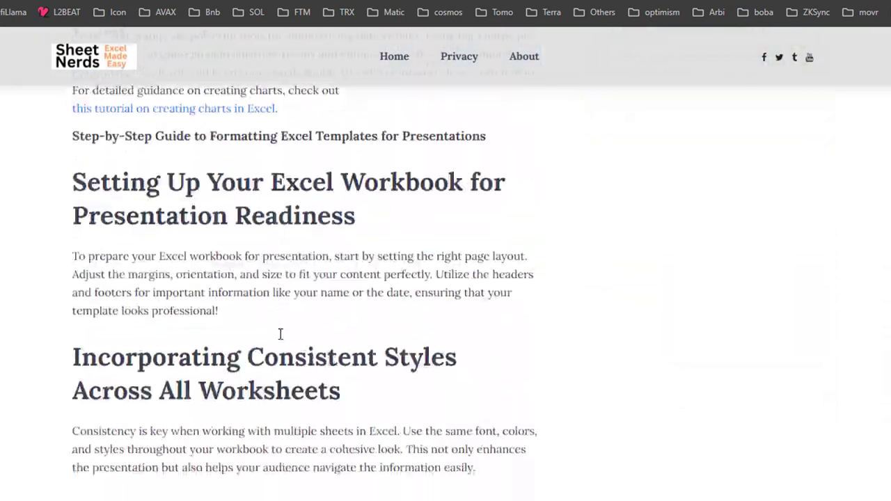
scroll(280, 334, down, 20)
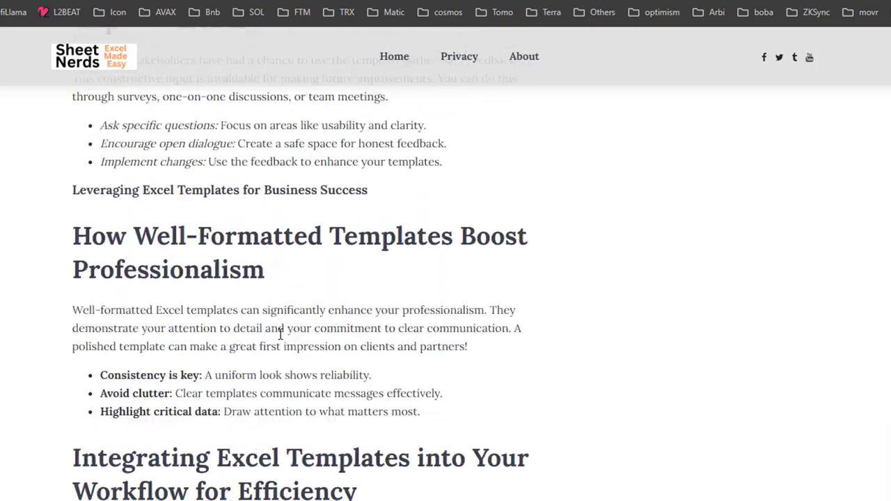
scroll(279, 341, down, 20)
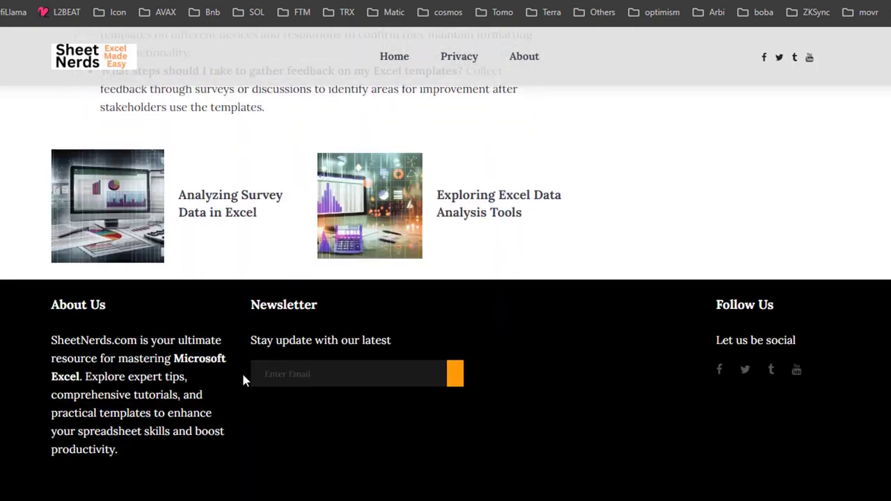
middle_click(353, 412)
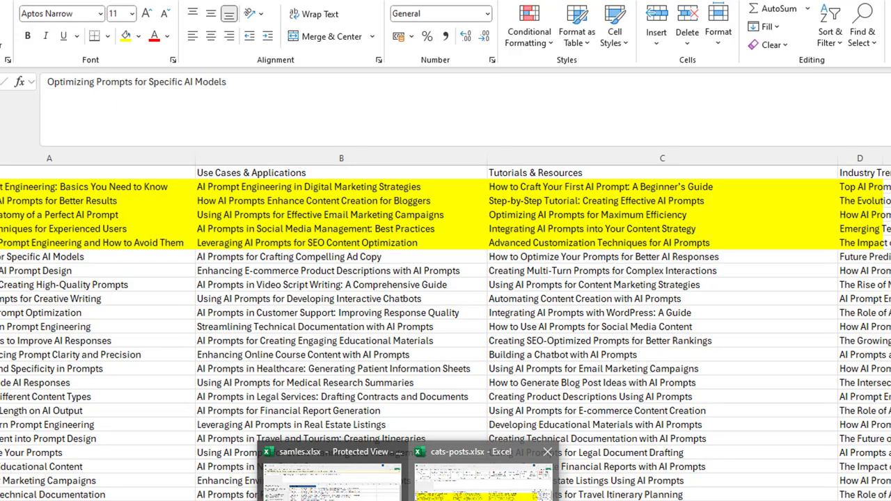
- Switch to the Excel workbook of post titles and copy cells A7:A16 from the Prompt Engineering column
click(326, 455)
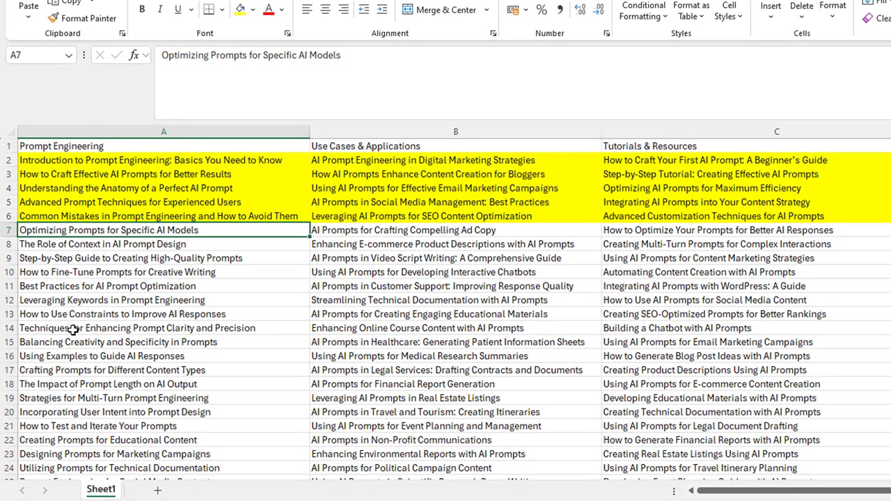
shift+click(73, 330)
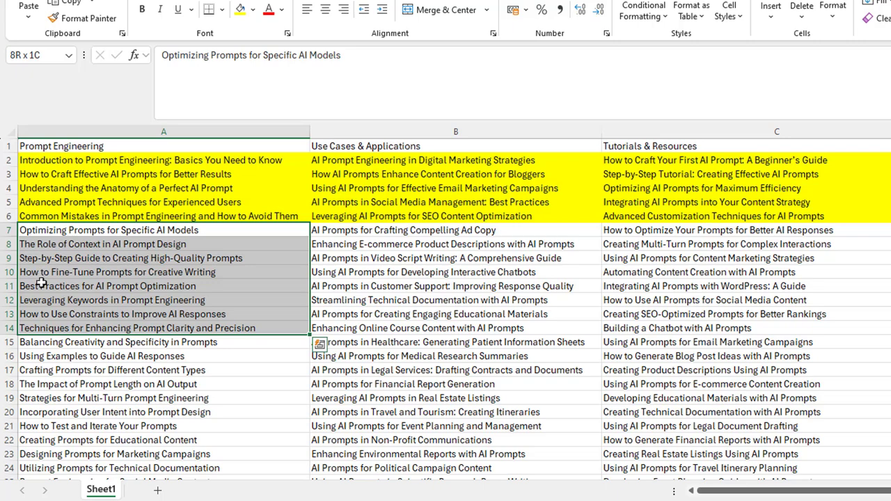
click(44, 356)
shift+click(58, 235)
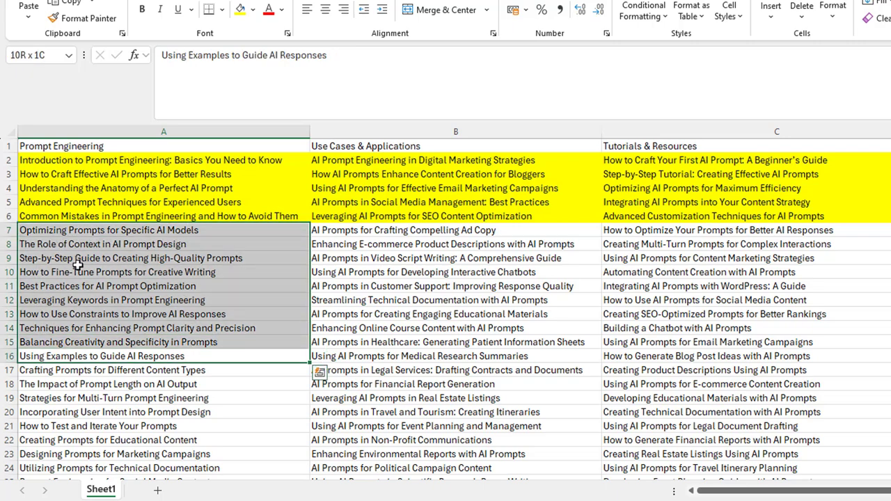
key(ctrl+c)
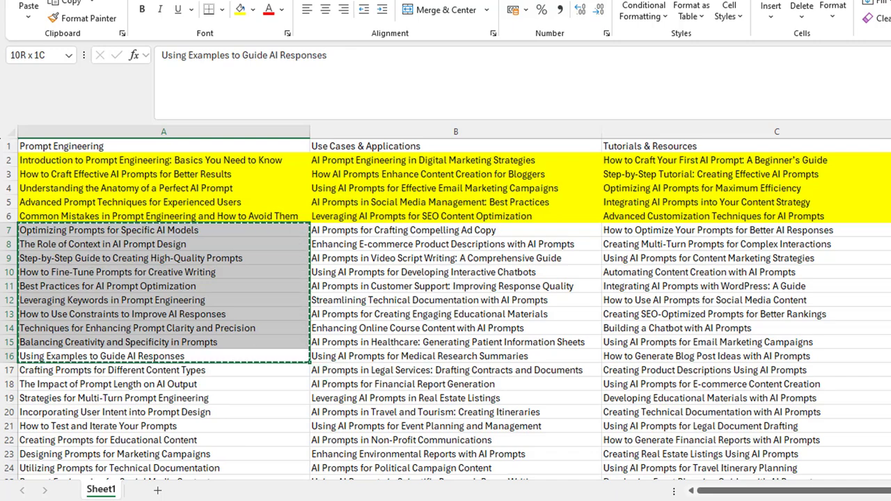
- Paste the copied post titles into a blank Notepad document and copy the whole list from there
click(717, 500)
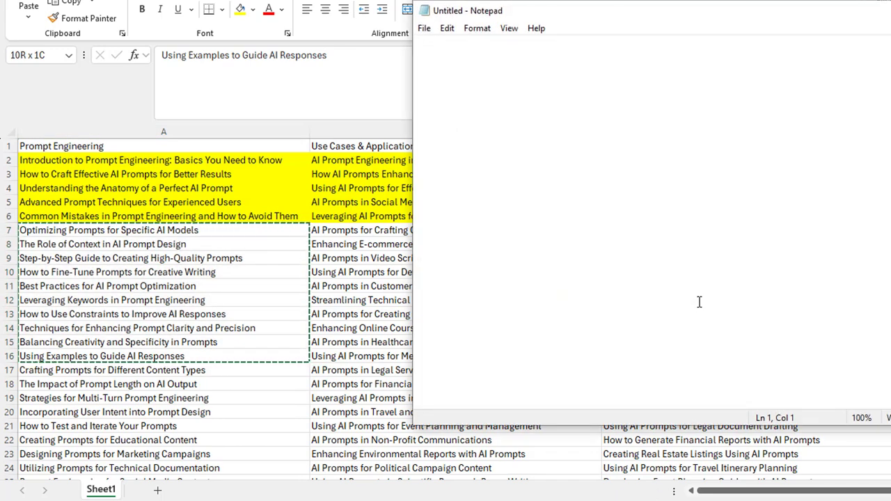
key(ctrl+v)
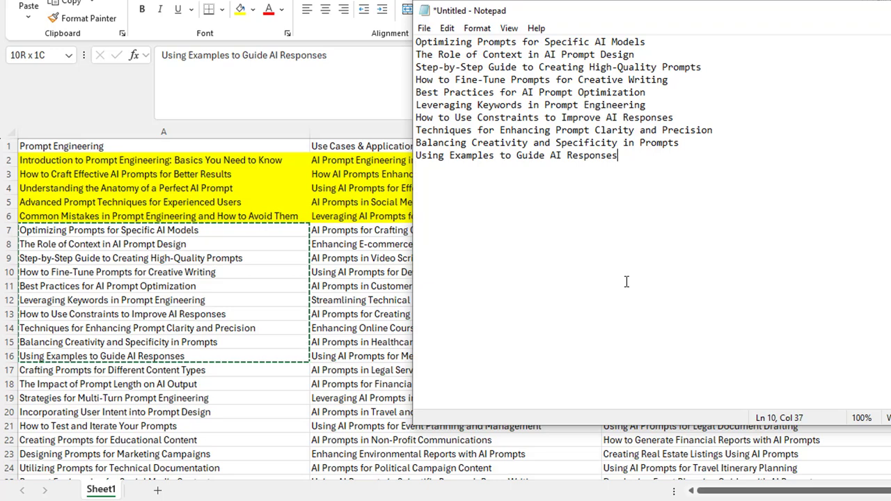
key(ctrl+a)
key(ctrl+c)
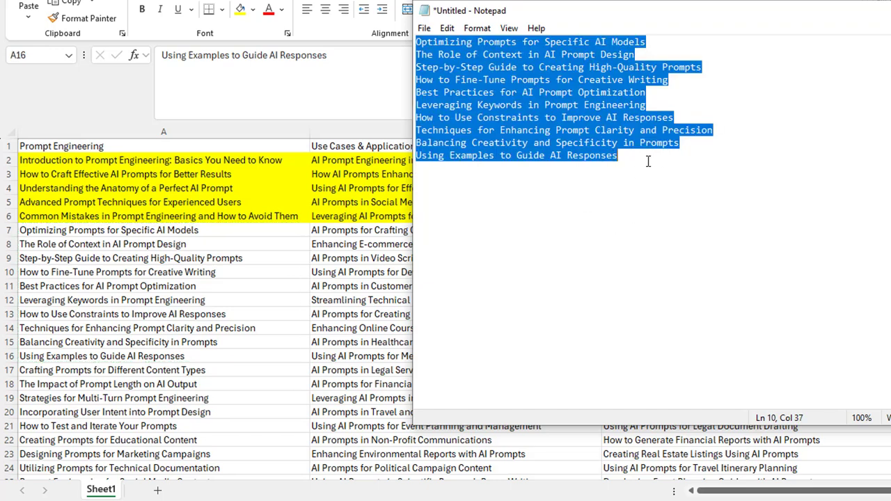
- Switch to the AI prompt automation tool and look through its Bard, Bing Chat and Claude chat pages, ending on Chat GPT
key(alt+Tab)
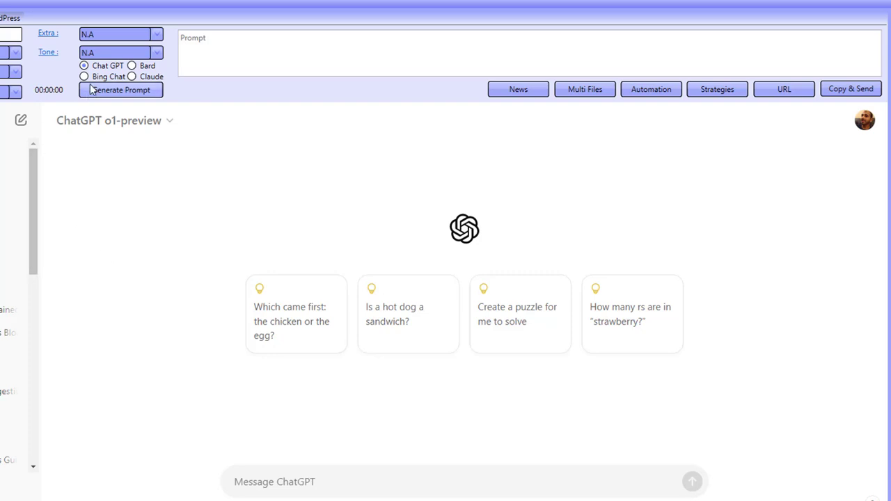
click(131, 66)
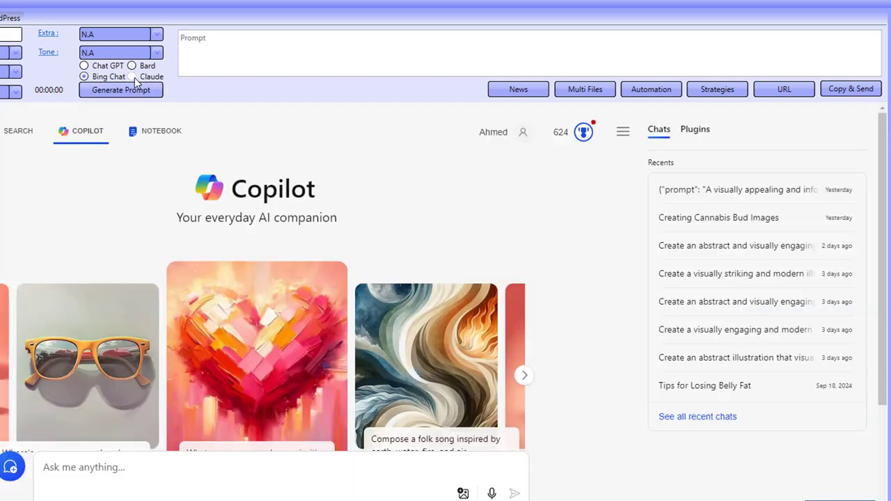
click(133, 77)
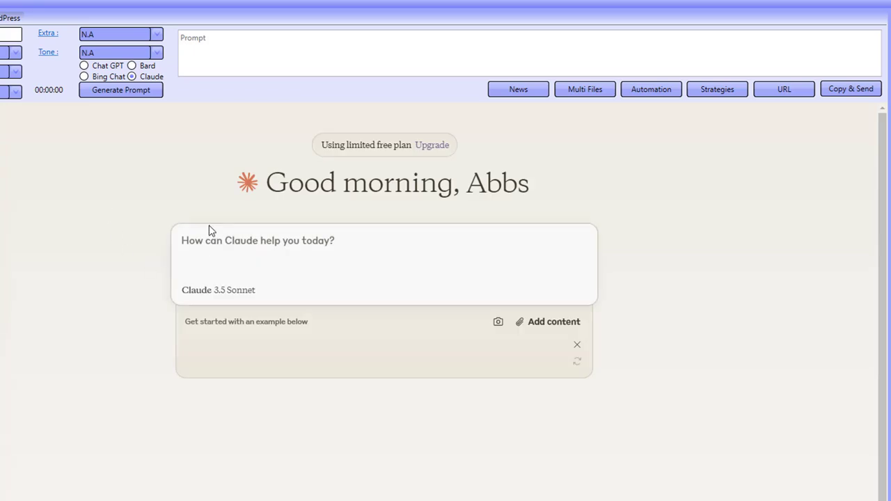
click(85, 65)
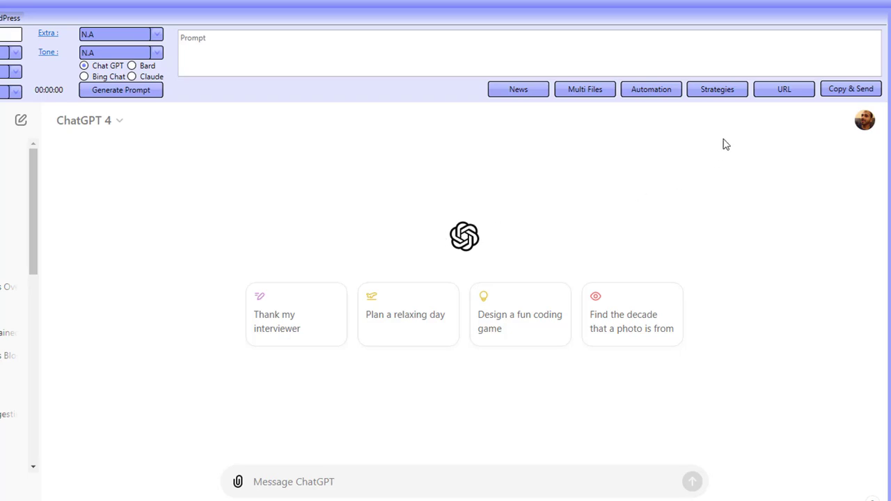
- Open Strategy Management and load the logical strategy 2-sections-ezistack-no-links from the ezi category
click(718, 89)
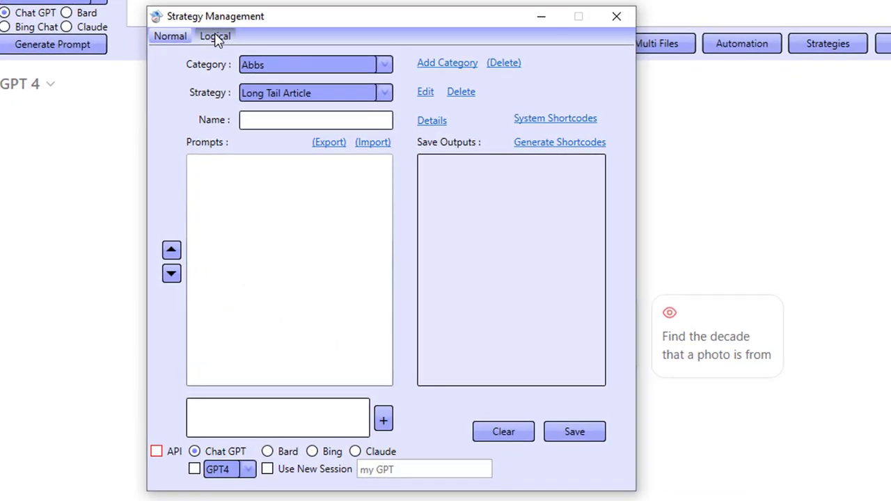
click(216, 37)
click(269, 64)
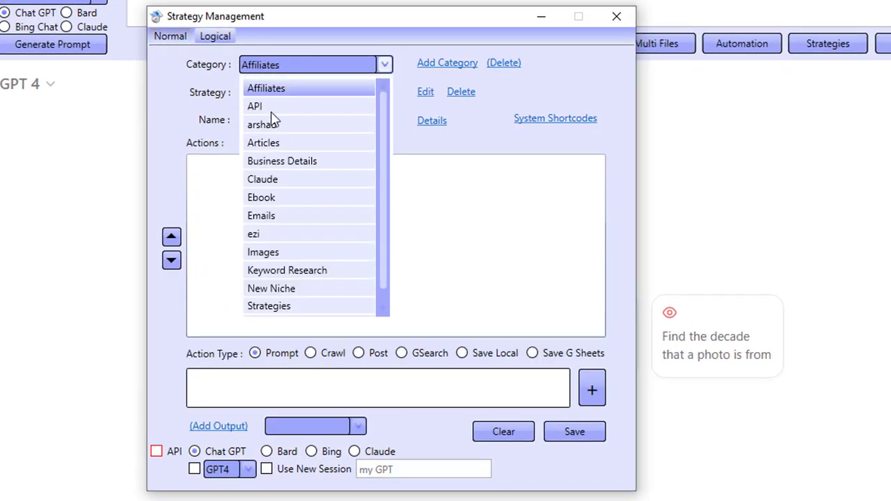
click(270, 235)
click(384, 93)
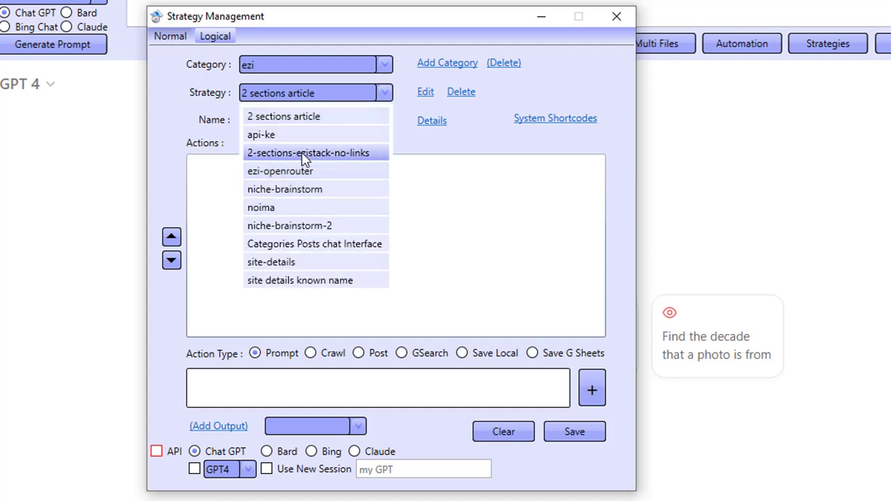
click(303, 157)
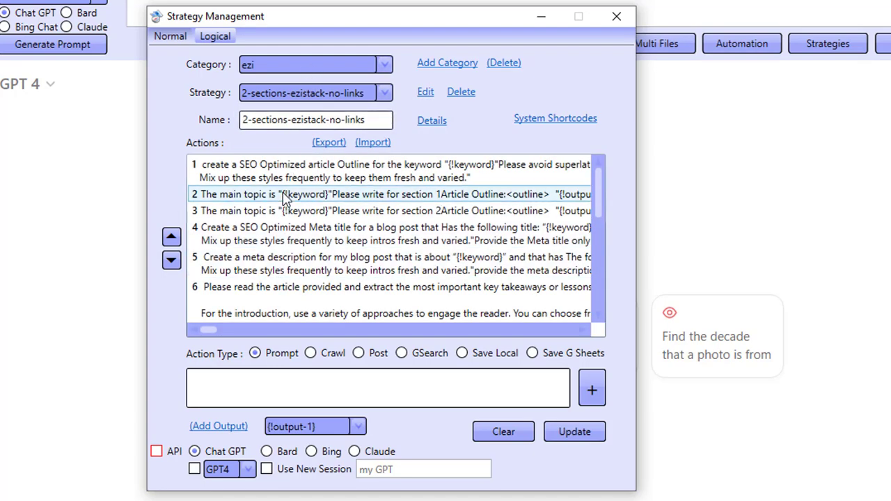
- Review the strategy's action list and read the featured-image prompt in action 13
click(286, 197)
scroll(289, 212, down, 3)
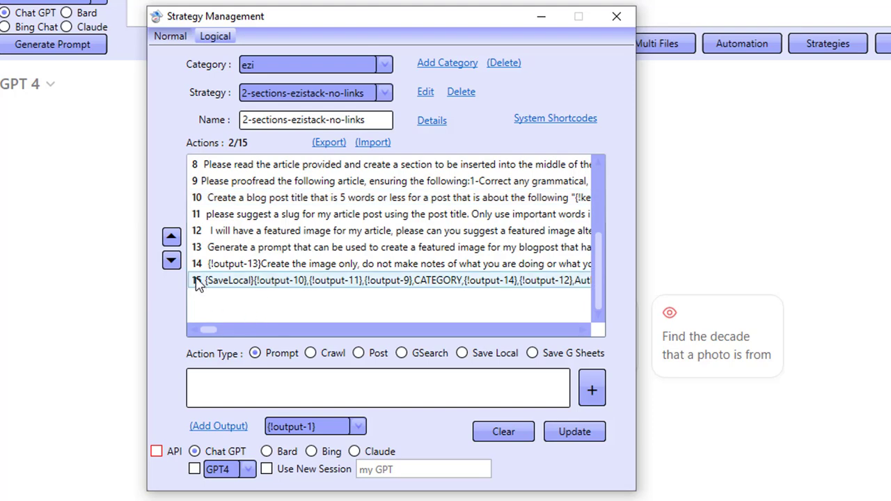
double_click(235, 254)
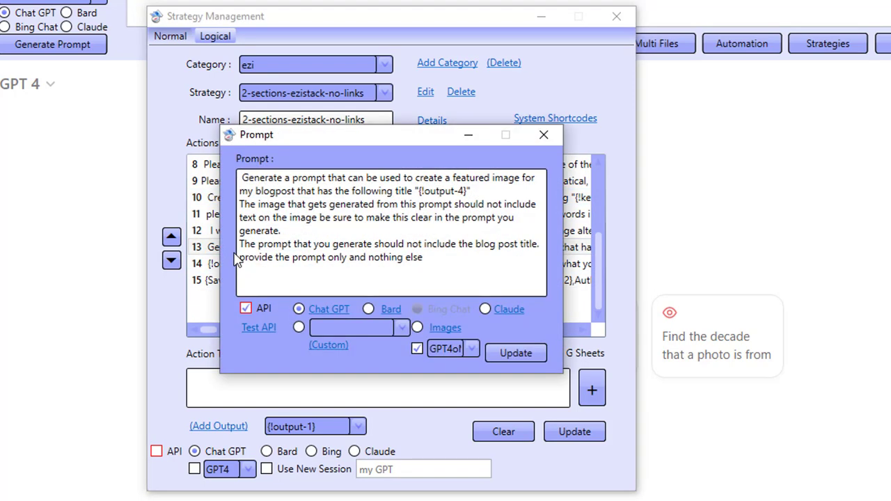
click(544, 134)
- Switch the image creation prompt in action 14 to API mode with Images as its engine type
click(274, 263)
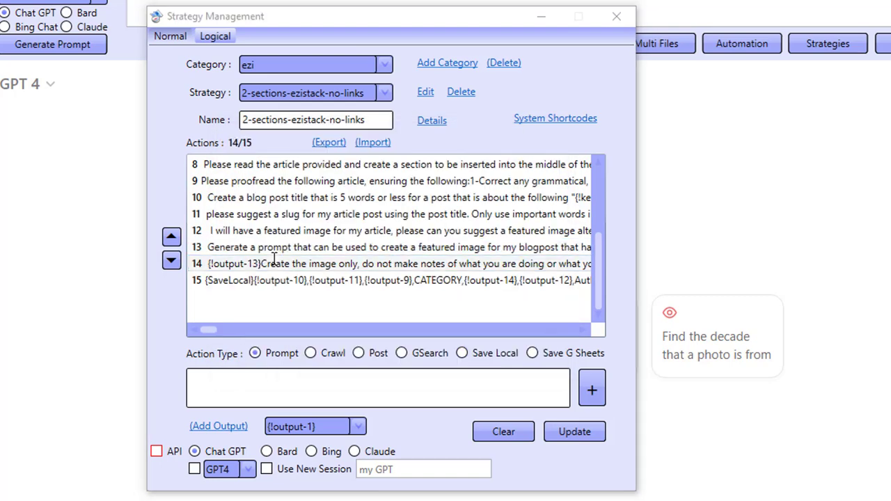
double_click(274, 263)
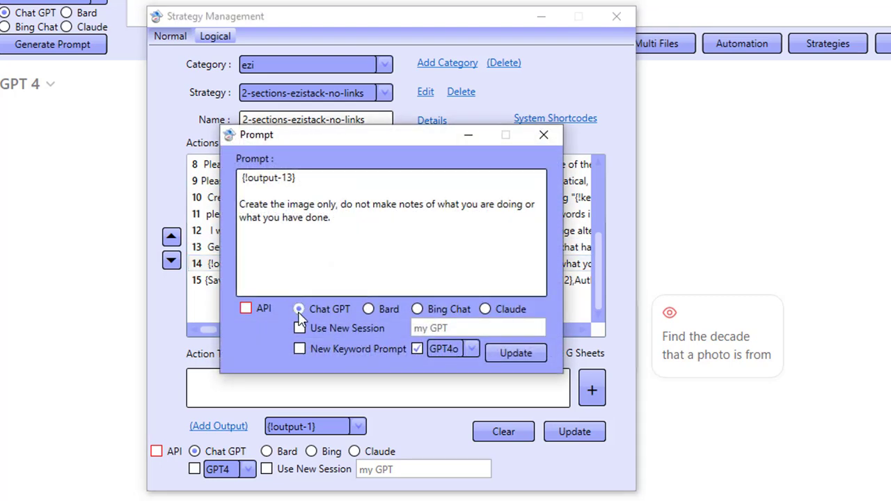
click(247, 309)
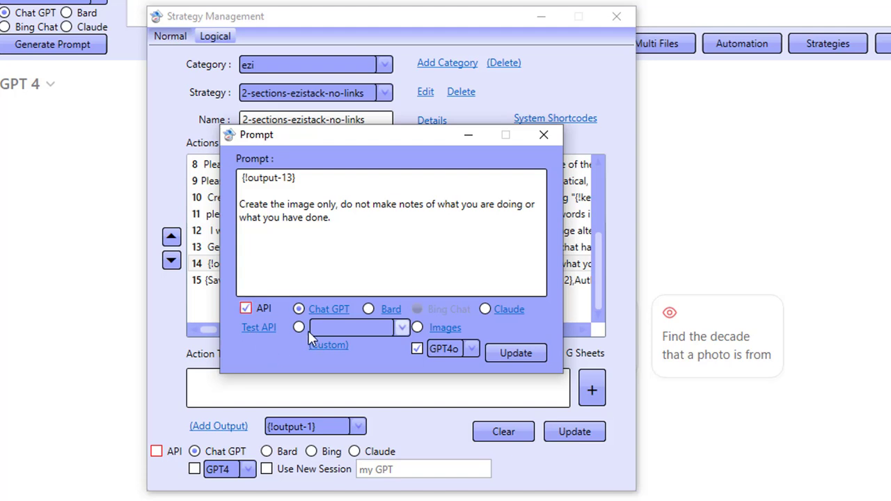
click(418, 328)
- Set action 14's image engine to FAL AI with the flux/dev model and update the prompt
click(439, 328)
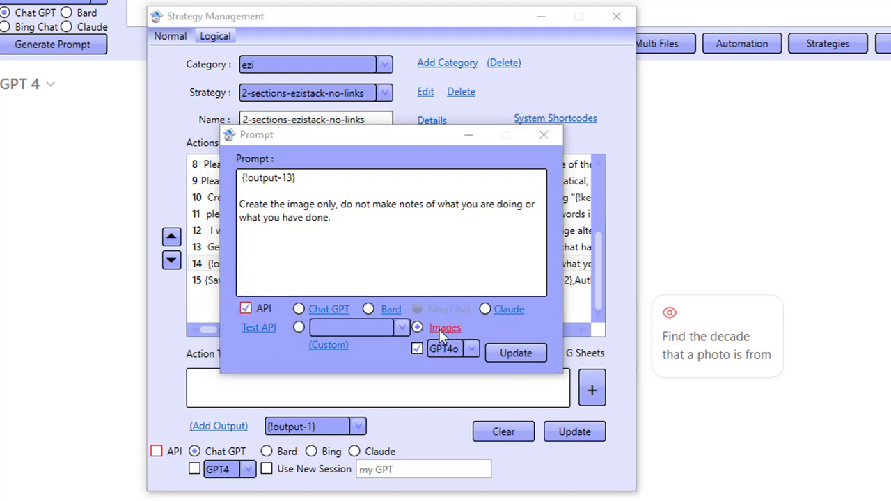
click(338, 233)
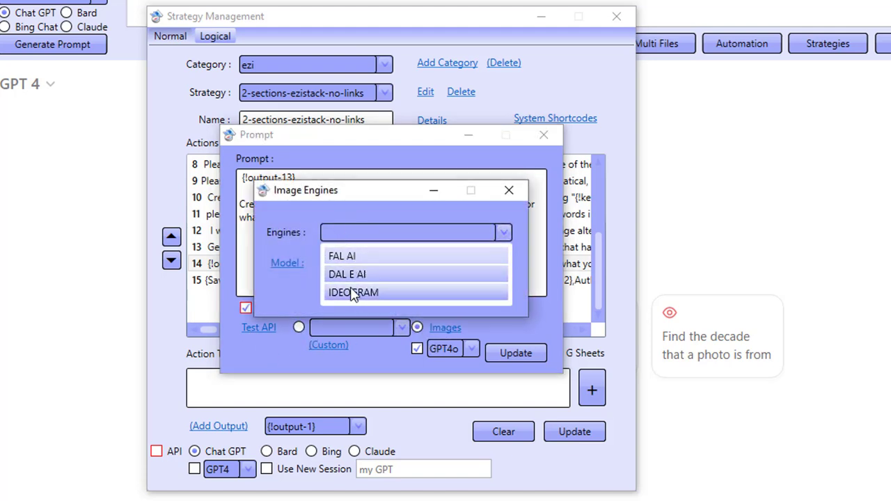
click(364, 256)
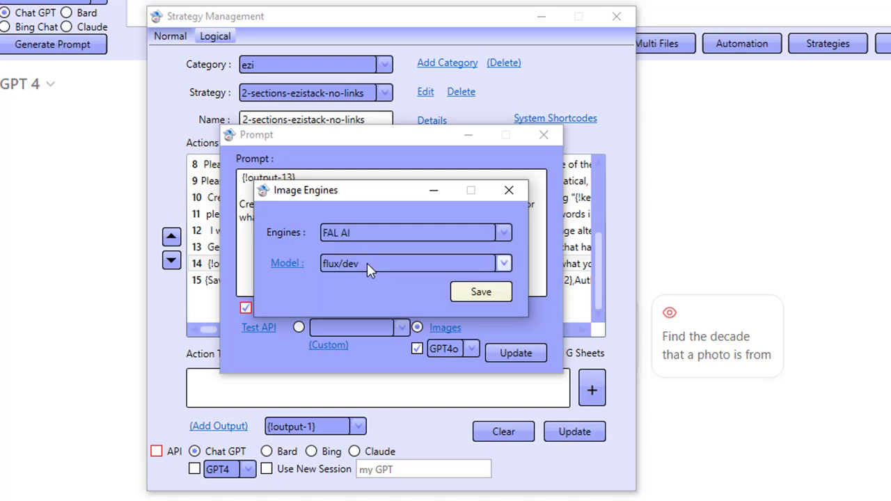
click(478, 293)
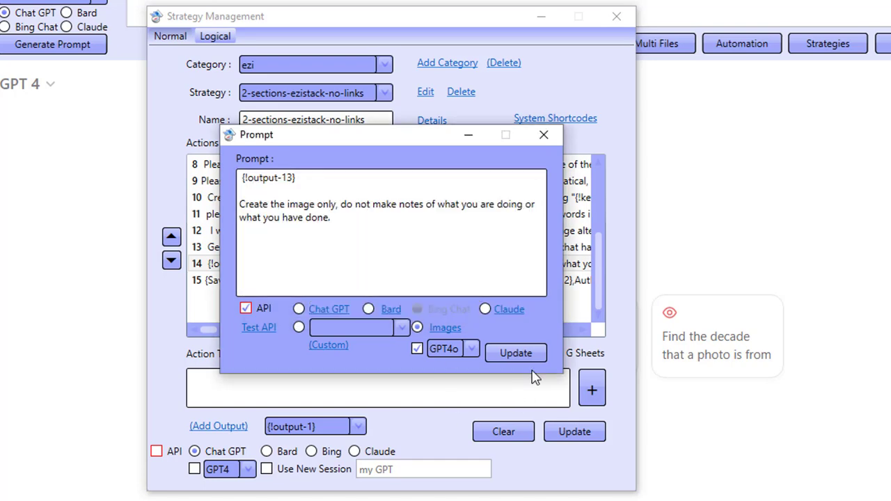
click(525, 353)
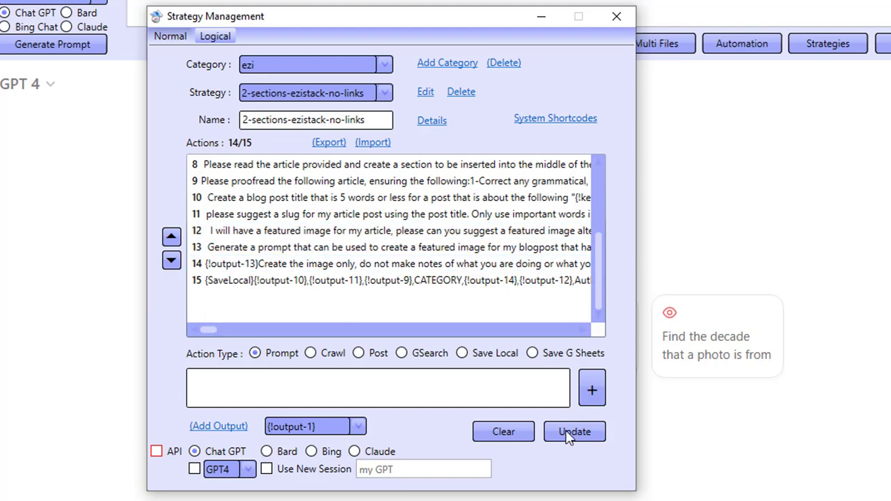
- Open the slug prompt in action 11 and examine the GPT models available in its Chat GPT engine settings
click(340, 267)
double_click(295, 215)
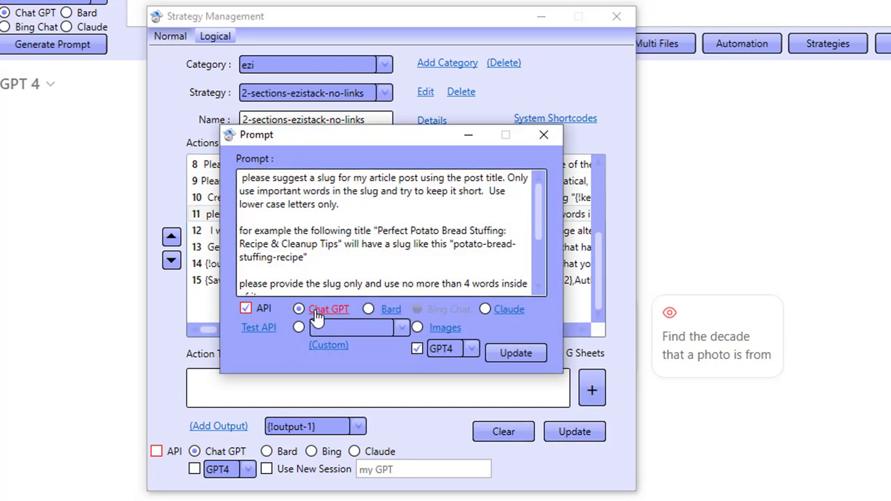
click(321, 310)
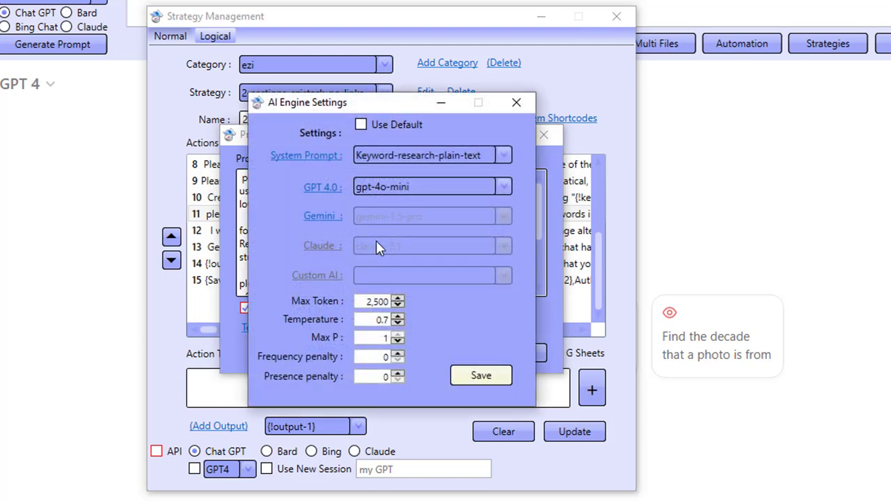
click(394, 188)
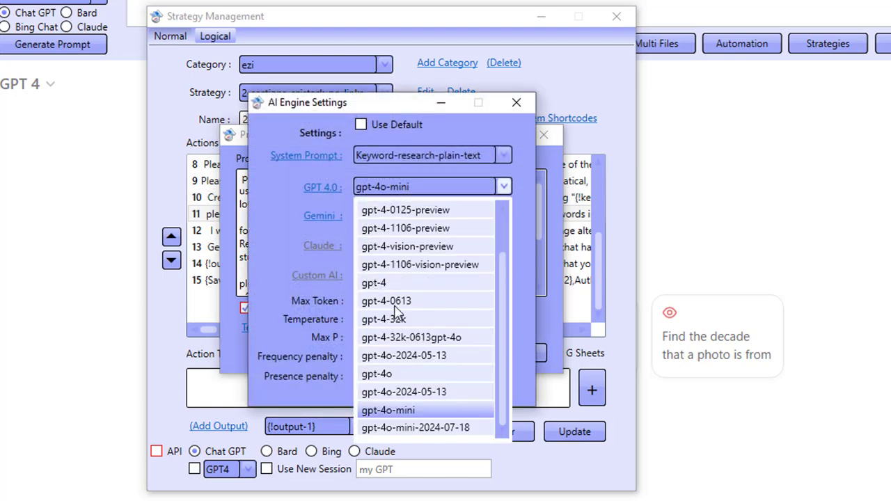
scroll(411, 355, up, 1)
click(294, 225)
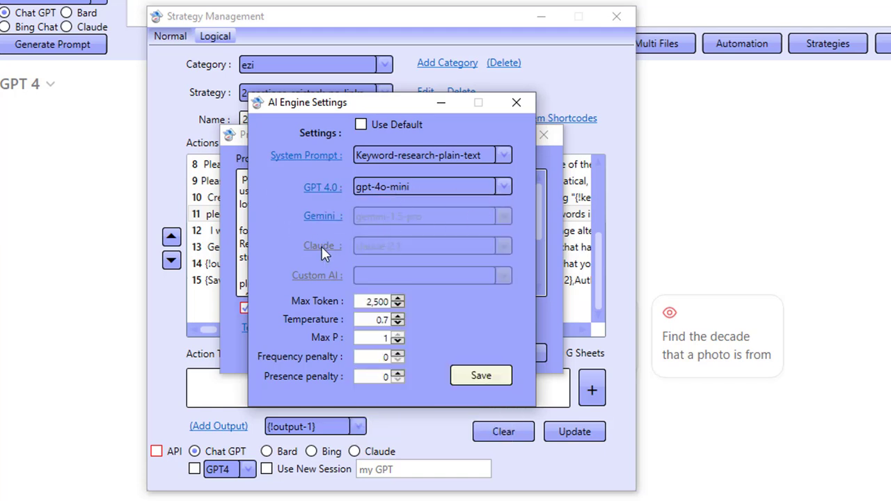
click(516, 104)
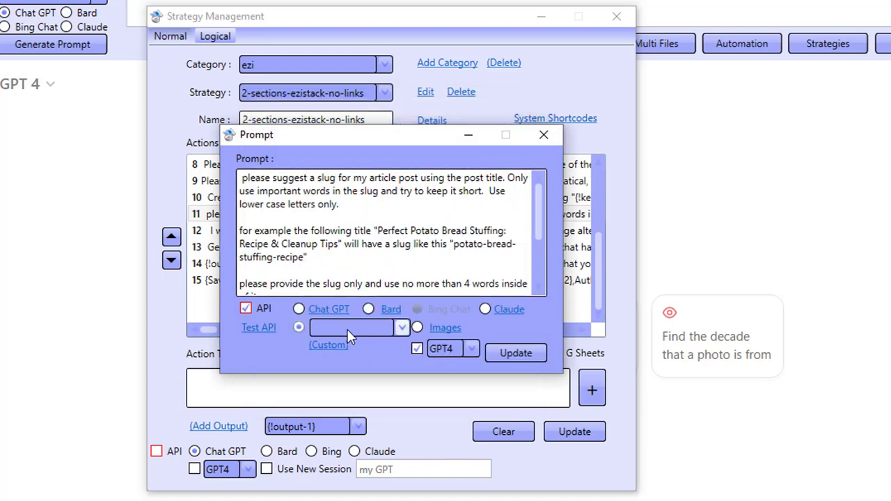
- Try Openrouter as the slug prompt's custom API and browse the Custom AI models in its engine settings
click(348, 330)
click(348, 388)
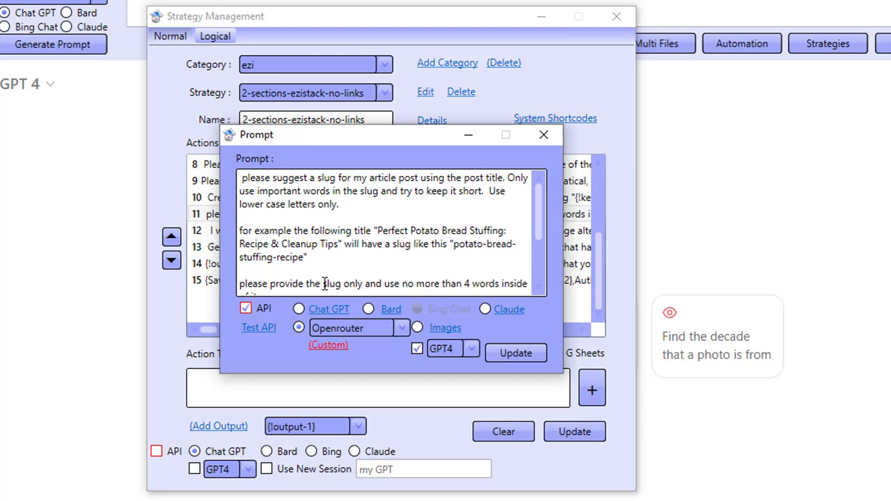
click(328, 345)
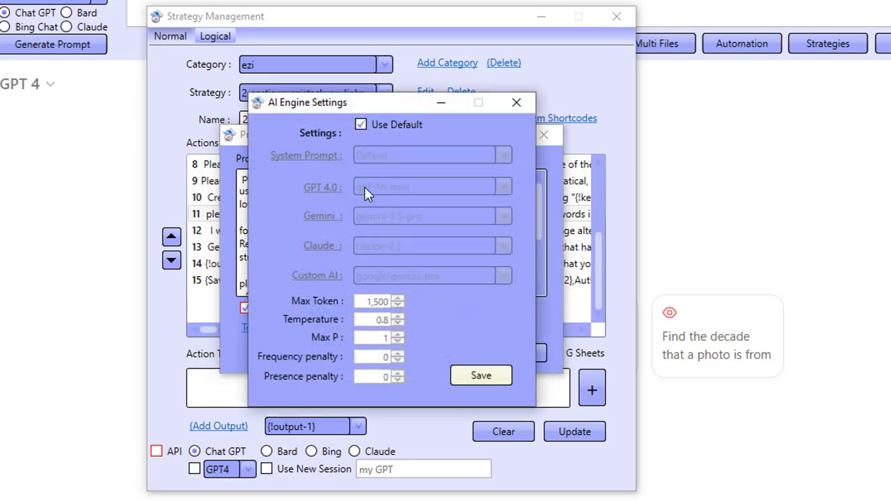
click(361, 124)
click(430, 276)
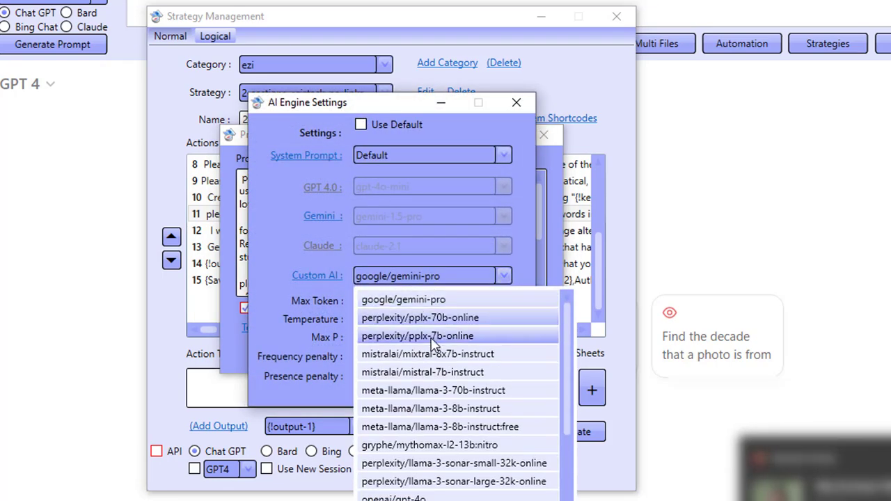
scroll(426, 385, down, 2)
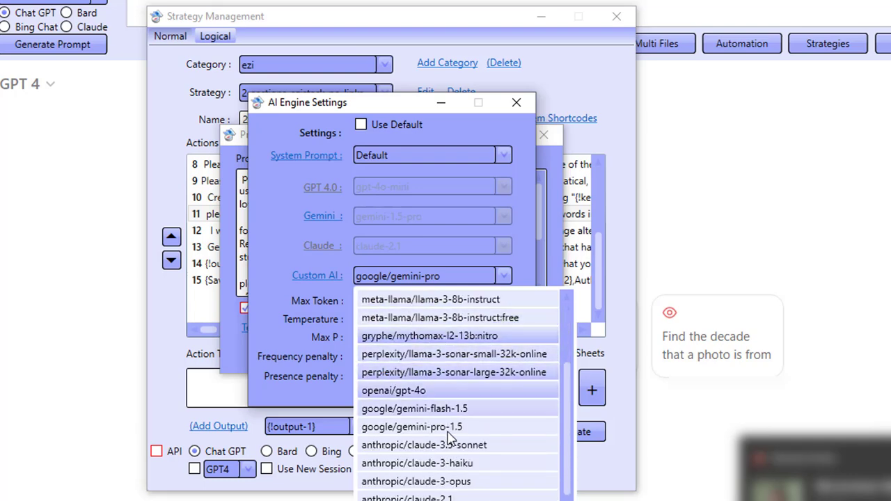
scroll(449, 432, down, 1)
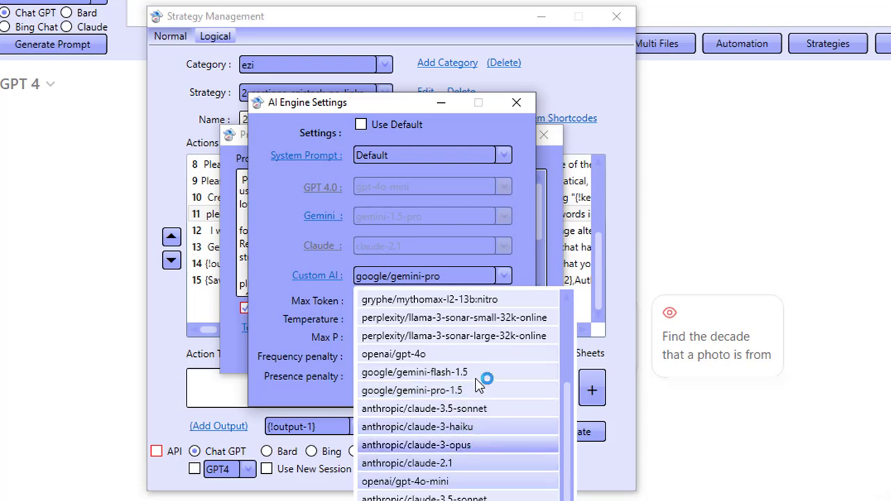
click(428, 170)
click(516, 103)
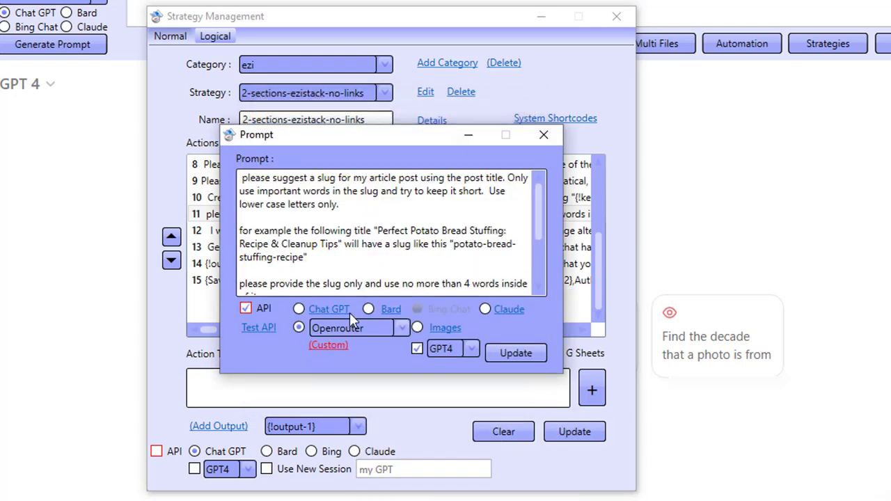
click(543, 135)
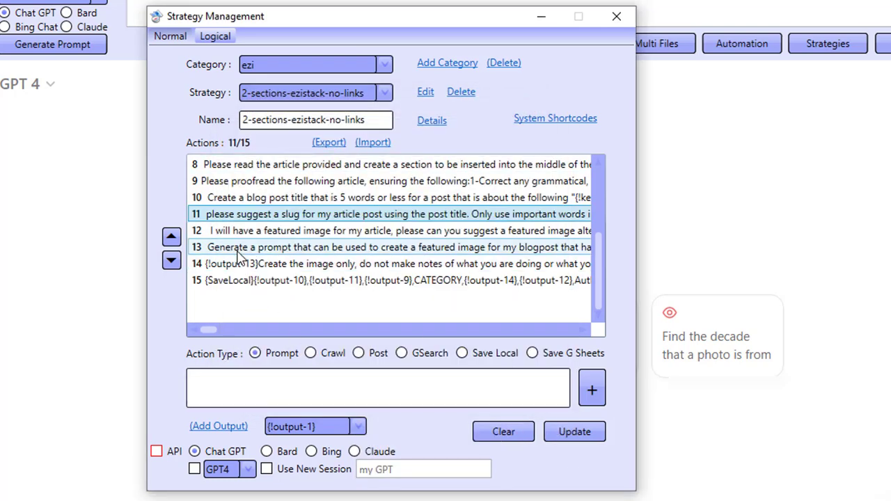
- Check the API settings of the slug prompt in action 11 again, and select action 14 in the list
double_click(487, 214)
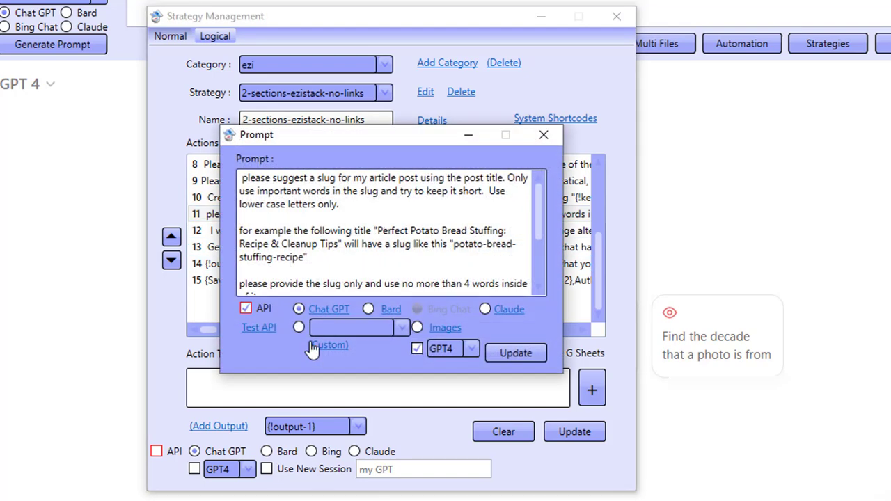
click(544, 134)
click(245, 264)
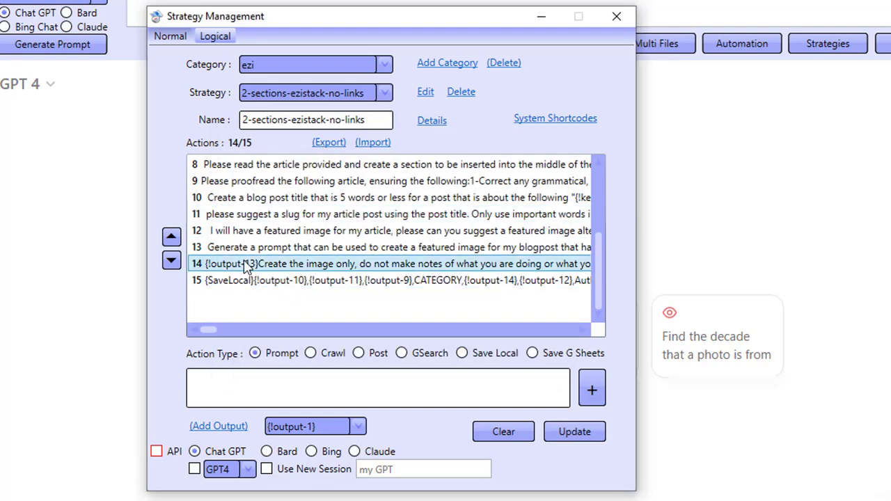
- Reopen strategy management and load the logical 2-sections-ezistack-no-links strategy from the ezi category for editing
click(615, 16)
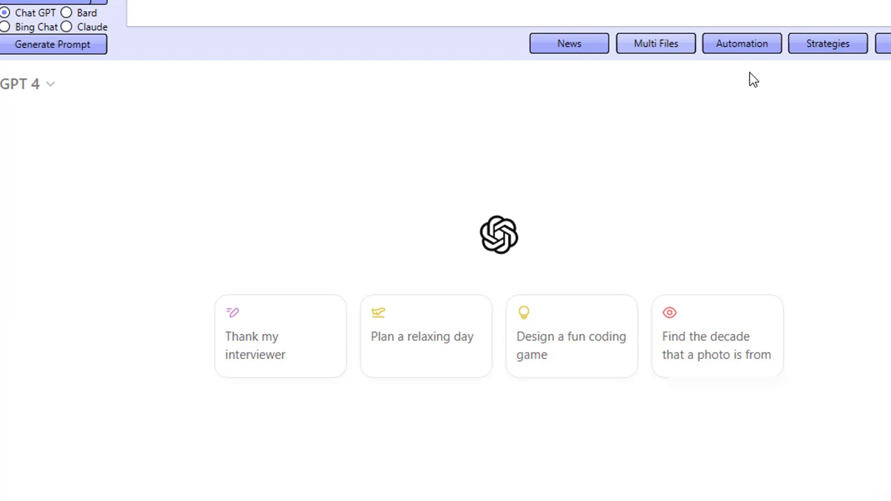
click(826, 49)
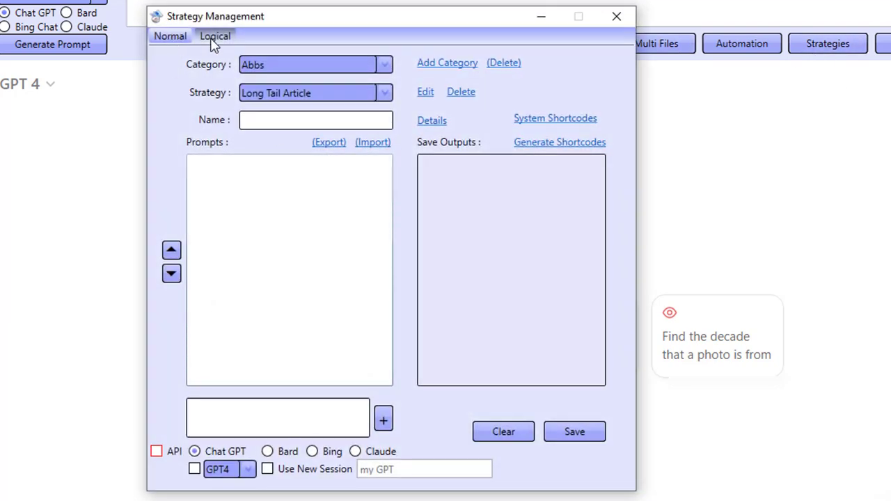
click(216, 37)
click(252, 69)
click(272, 233)
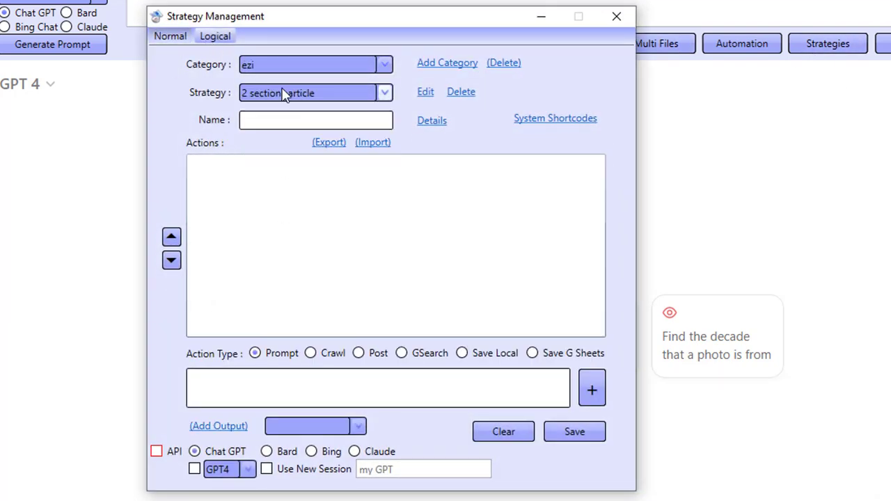
click(285, 93)
click(355, 154)
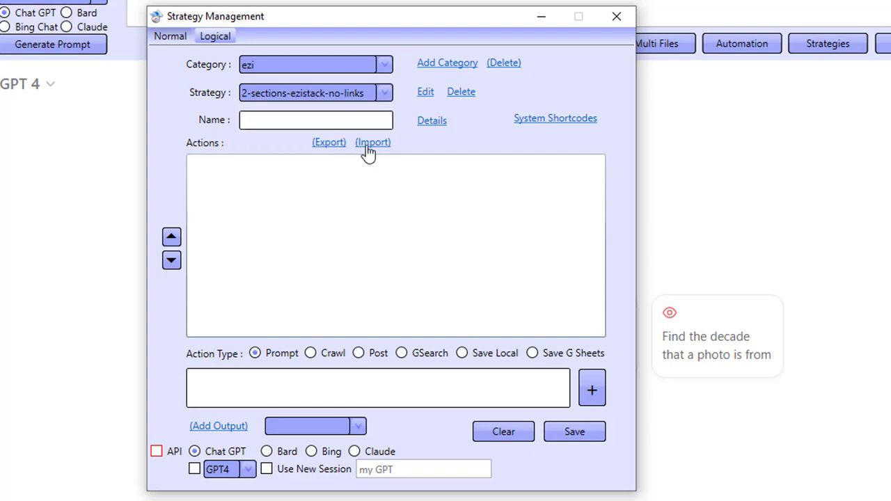
click(425, 93)
- Enable the API for action 14, set its image engine to FAL AI with the flux/dev model, and update the prompt
double_click(244, 264)
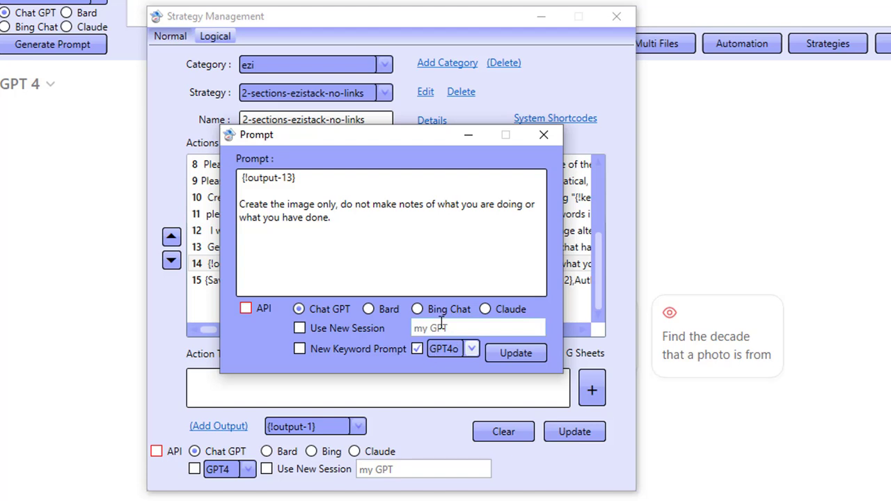
click(247, 309)
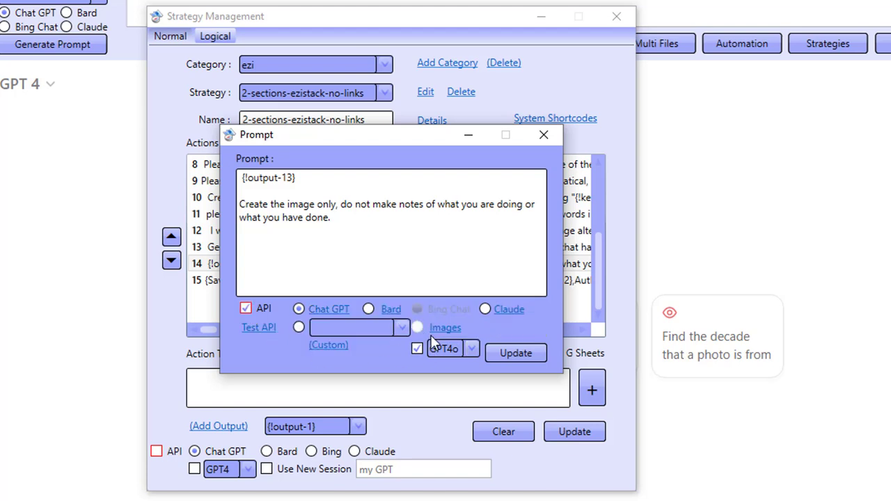
click(442, 328)
click(331, 234)
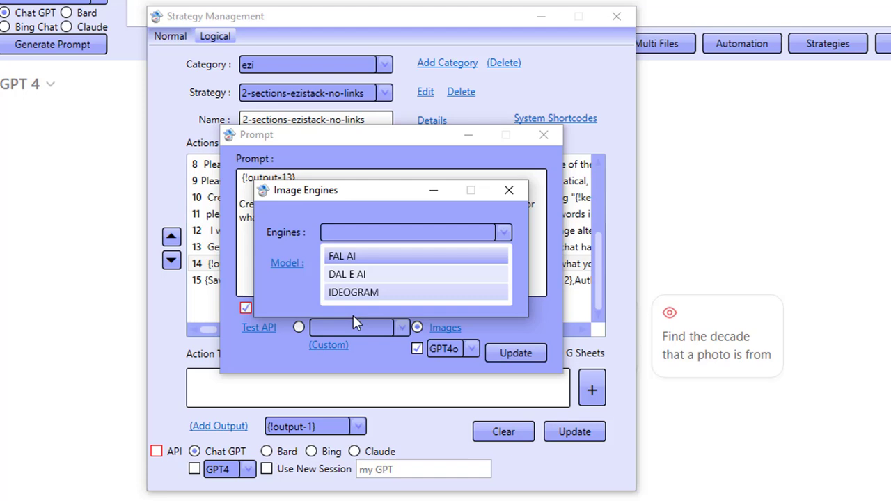
click(357, 257)
click(364, 265)
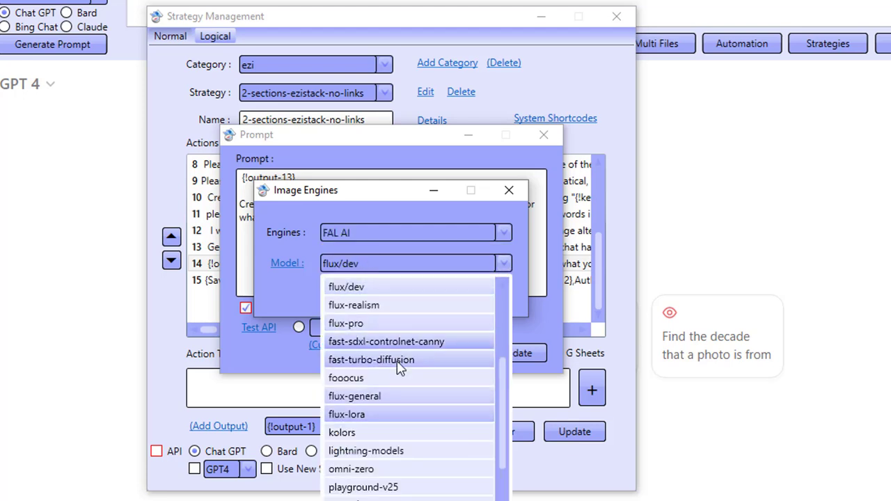
scroll(341, 369, down, 2)
scroll(340, 374, up, 4)
click(416, 211)
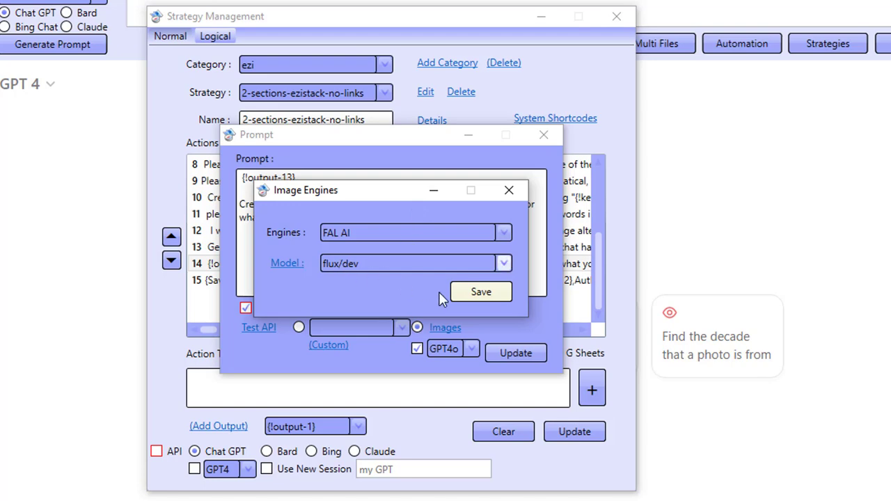
click(481, 292)
click(517, 353)
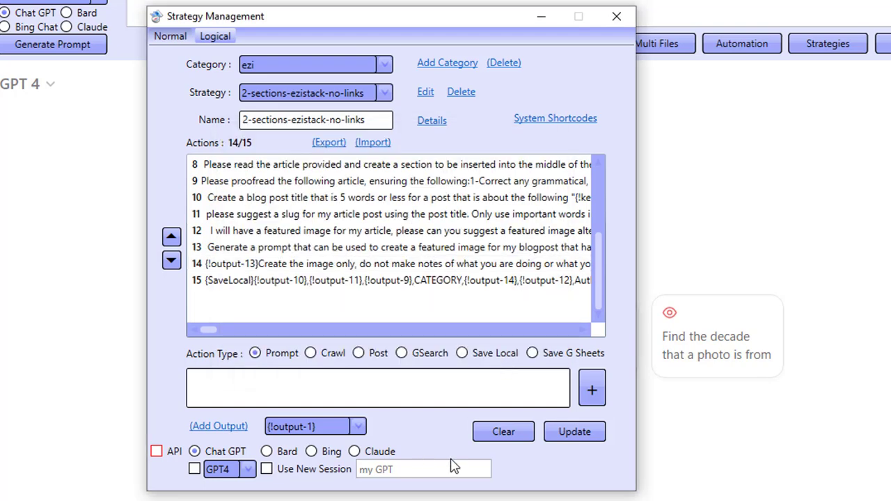
- Update the 2-sections-ezistack-no-links strategy with its changed actions and close strategy management
click(583, 446)
click(429, 305)
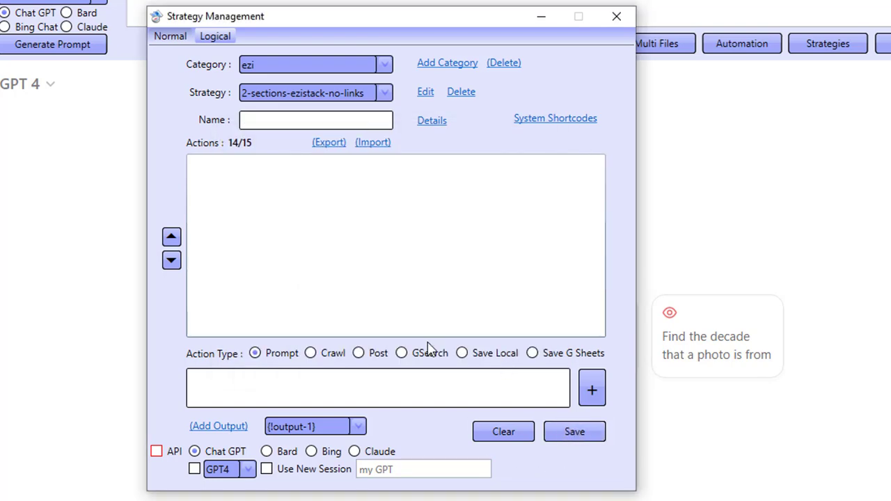
click(617, 16)
- Open the automation settings and paste the copied post titles in as keywords
click(763, 50)
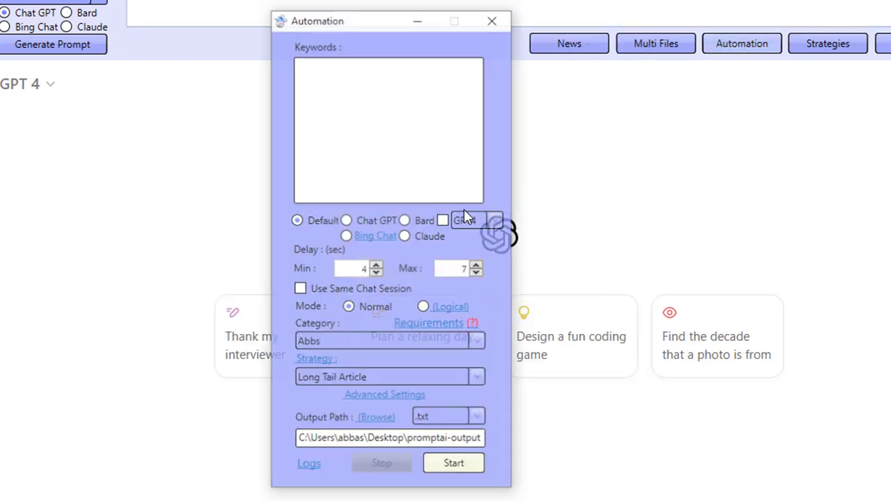
click(381, 159)
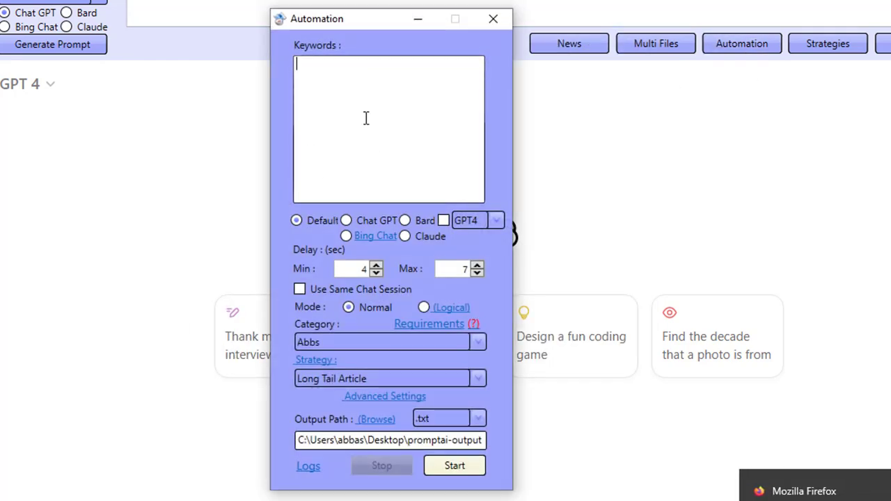
key(super+v)
click(432, 146)
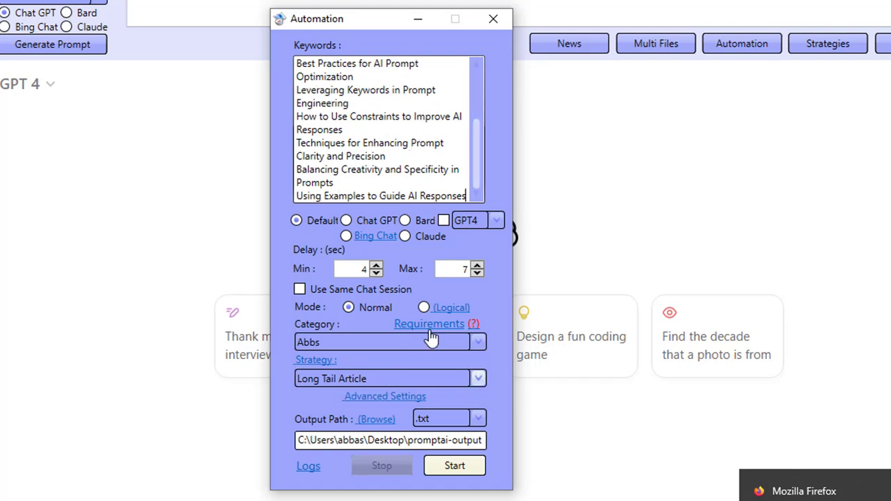
- Set the automation mode to Logical and its category to ezi
click(424, 307)
click(335, 342)
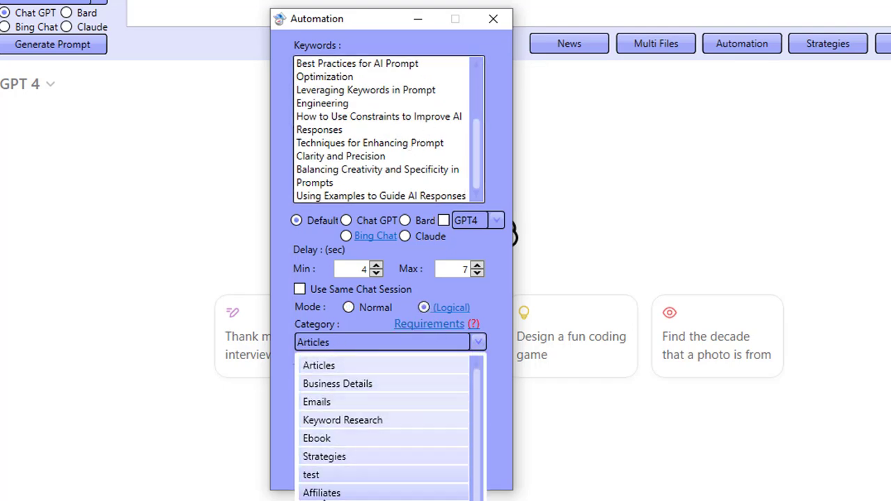
scroll(348, 460, down, 1)
scroll(346, 455, down, 2)
click(347, 455)
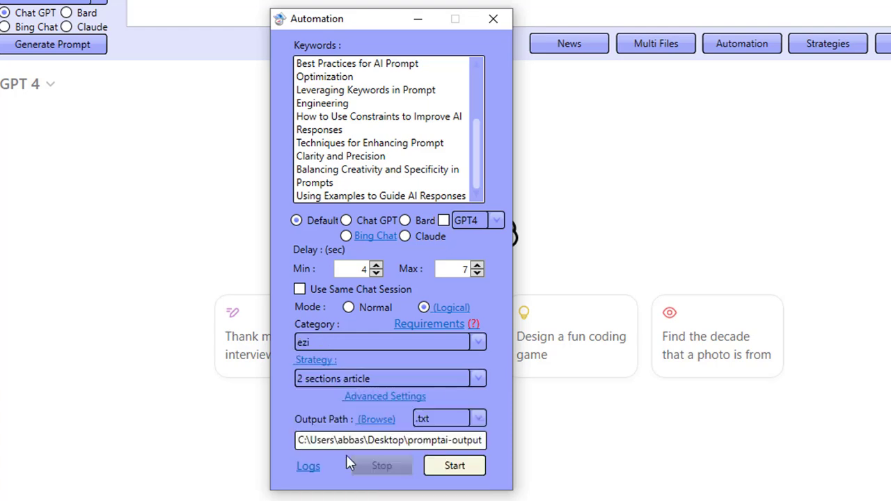
- Choose the 2 sections article strategy and examine its list of prompts
click(375, 376)
scroll(342, 418, up, 3)
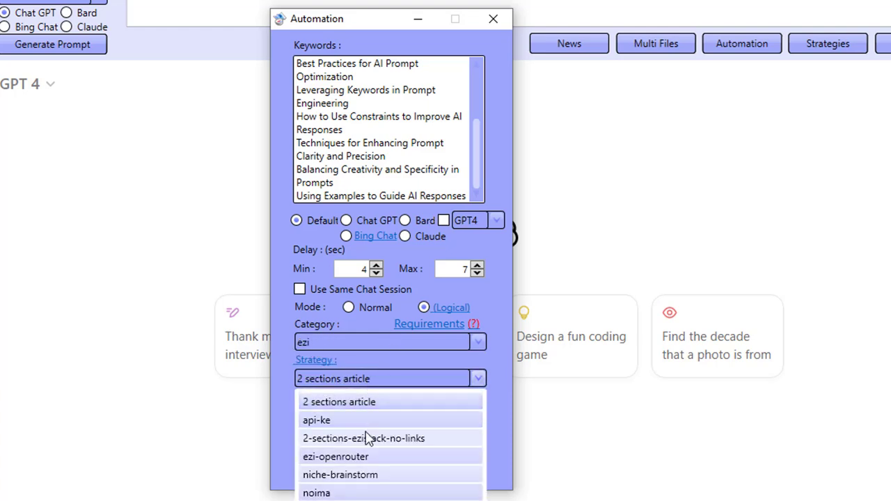
click(336, 404)
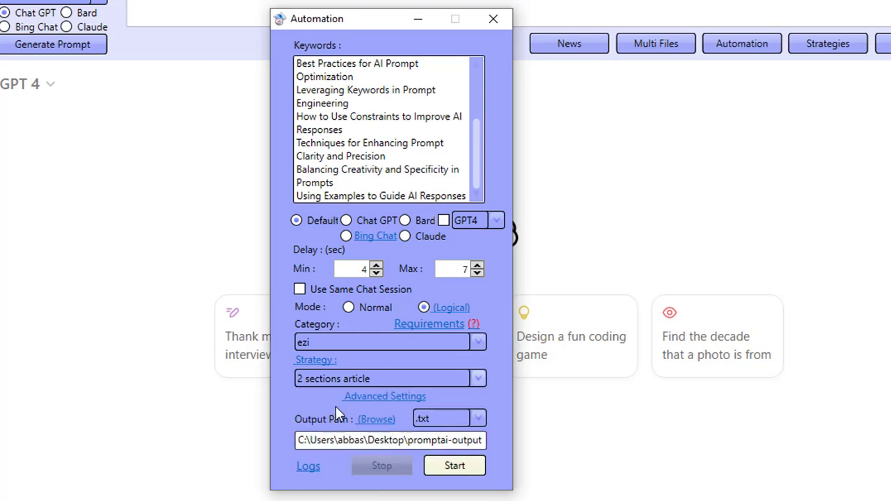
click(309, 362)
scroll(328, 244, down, 1)
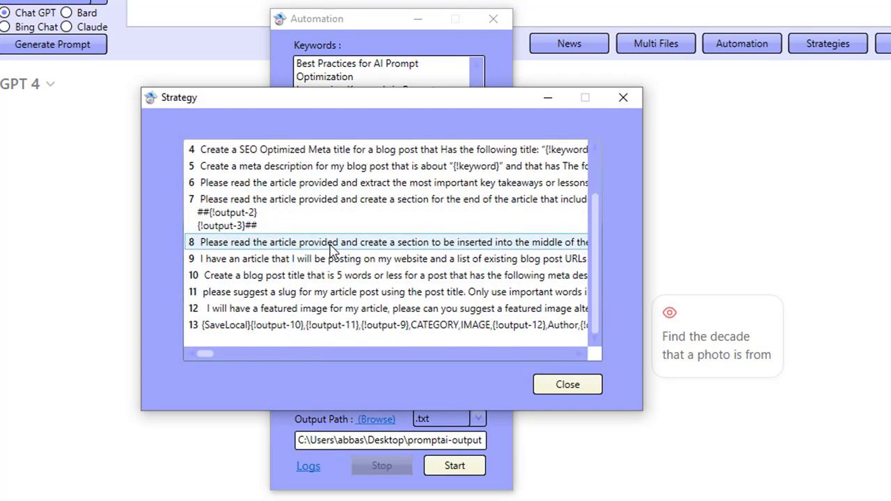
scroll(334, 324, up, 1)
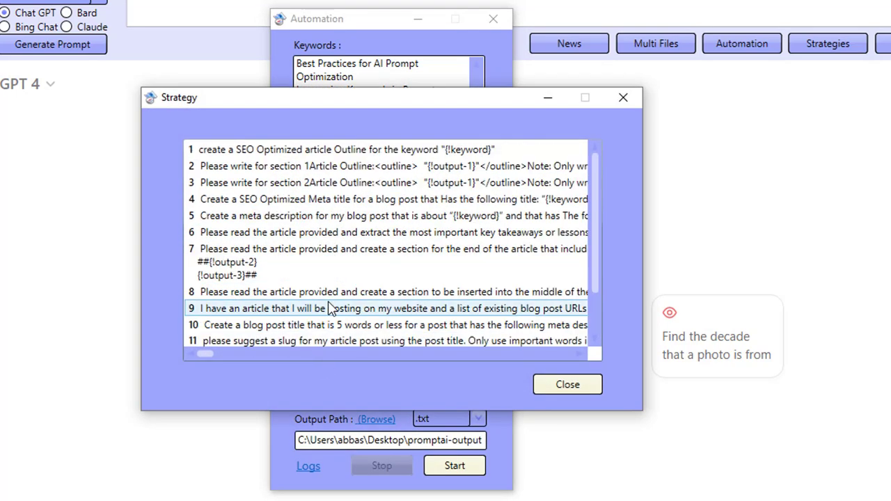
click(627, 103)
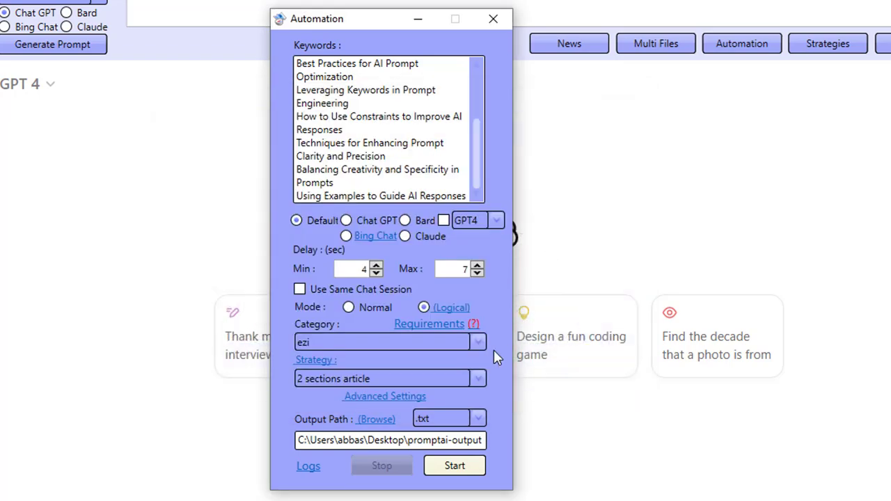
- Switch the automation's strategy to 2-sections-ezistack-no-links and review its prompts through to the image and save actions
click(317, 382)
click(348, 438)
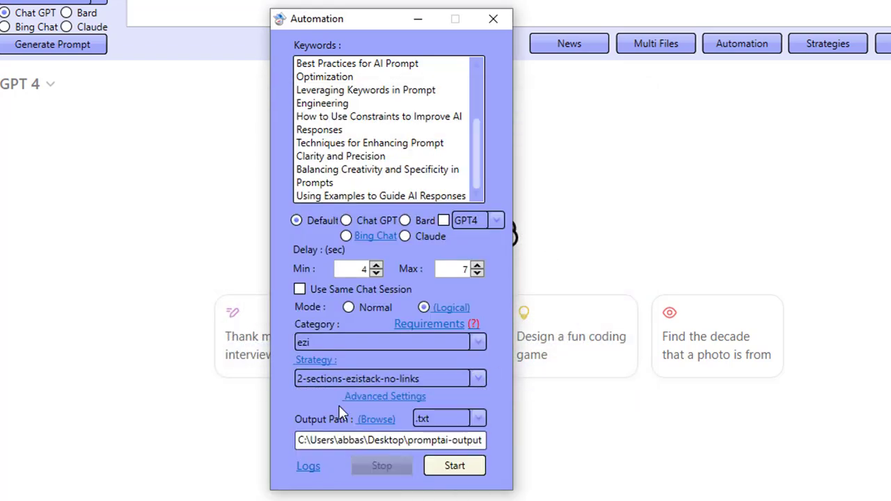
click(317, 361)
scroll(289, 255, down, 3)
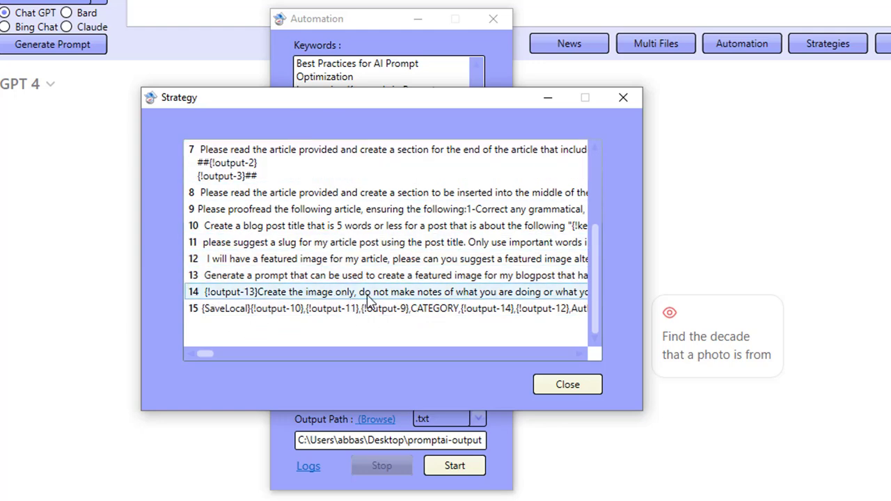
scroll(369, 299, up, 3)
click(624, 98)
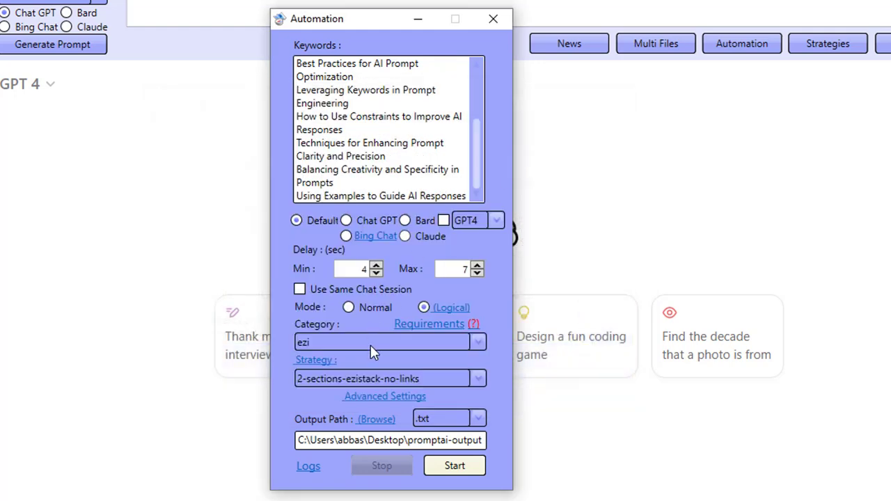
- Enable Same File Results in the logical mode settings, save them, and set the output format to .csv
click(451, 310)
click(228, 171)
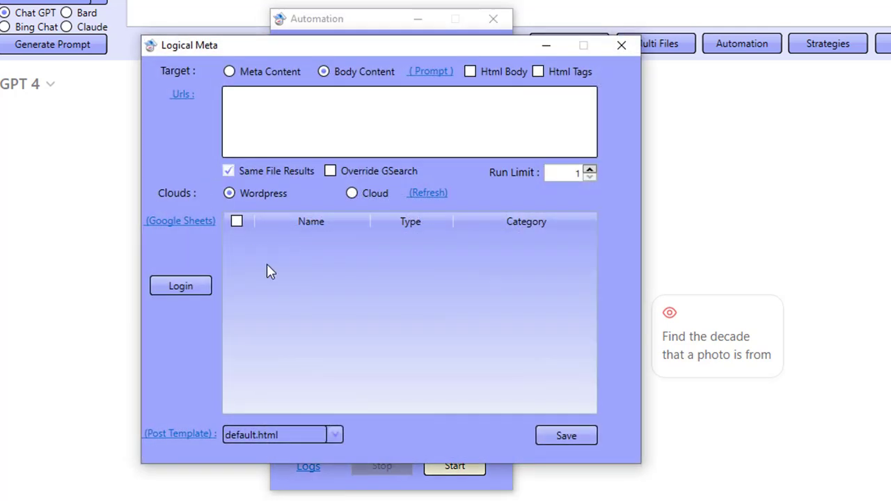
click(555, 432)
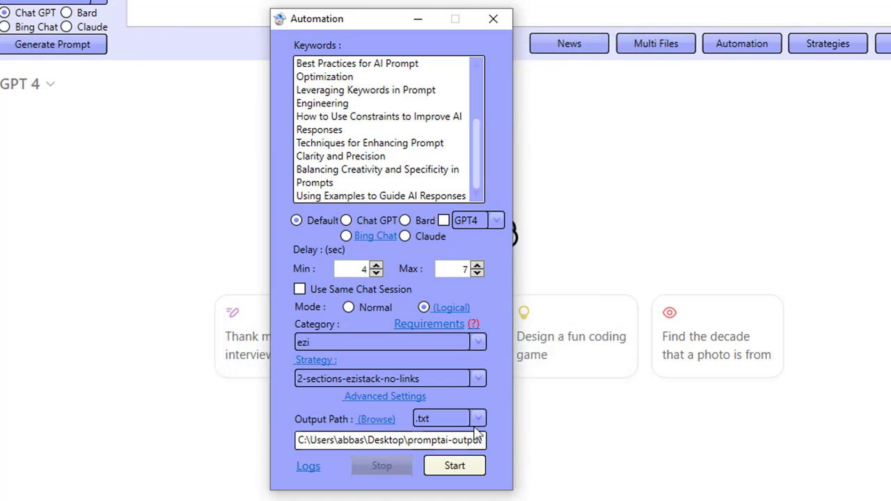
click(478, 418)
click(441, 462)
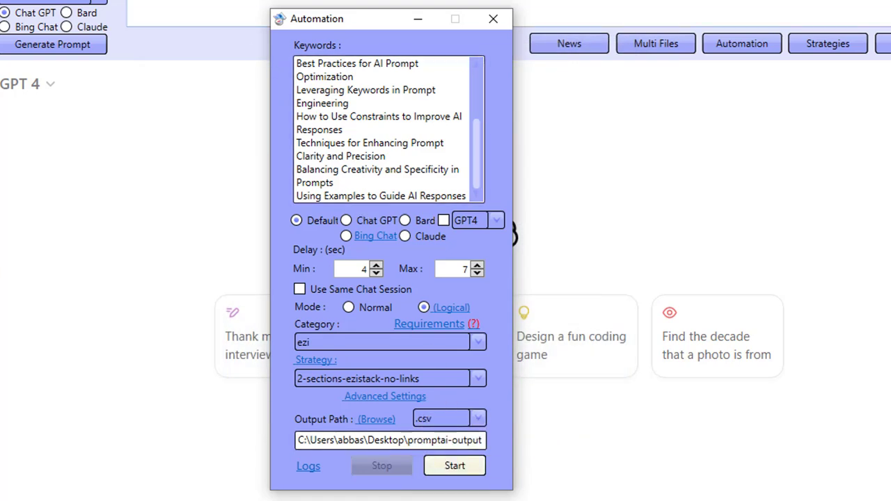
- Set the delay to a minimum of 1 and a maximum of 3 seconds, and start the automation
click(313, 361)
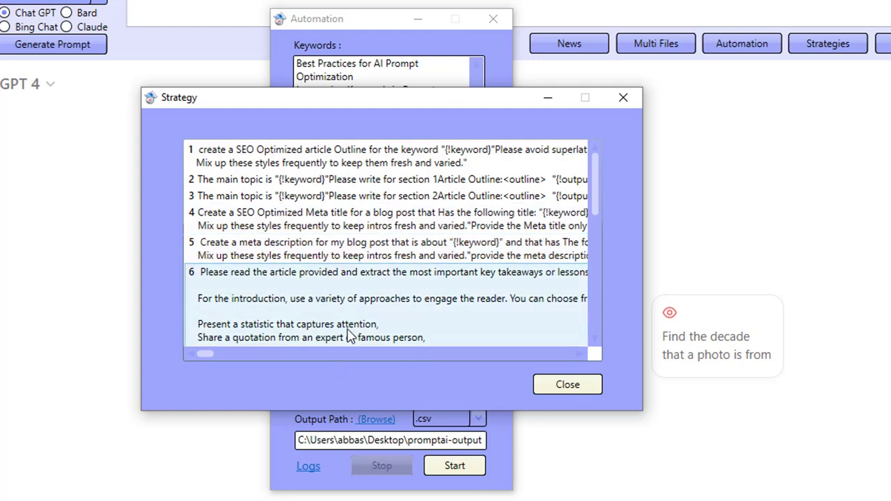
click(622, 98)
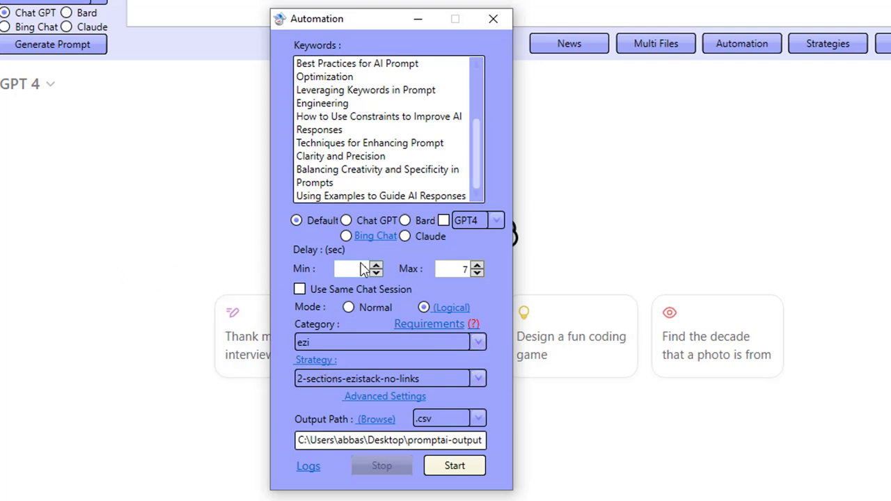
click(376, 274)
click(377, 274)
click(377, 274)
click(478, 273)
click(478, 273)
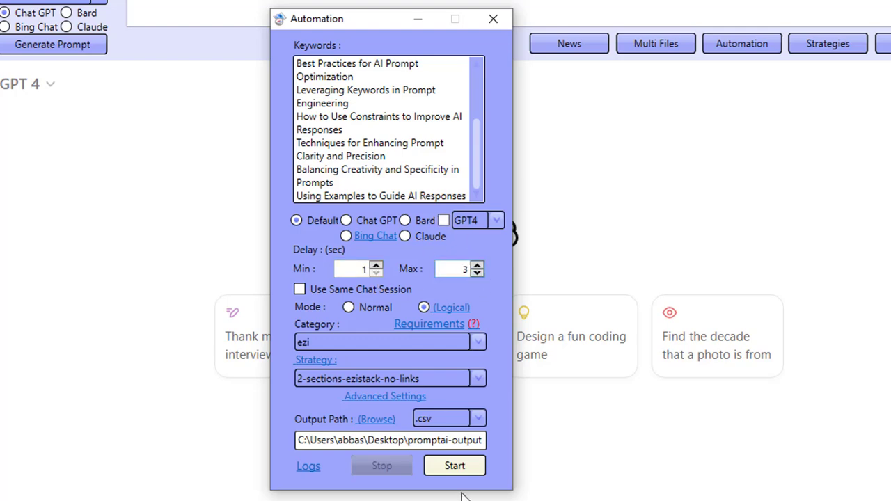
click(456, 467)
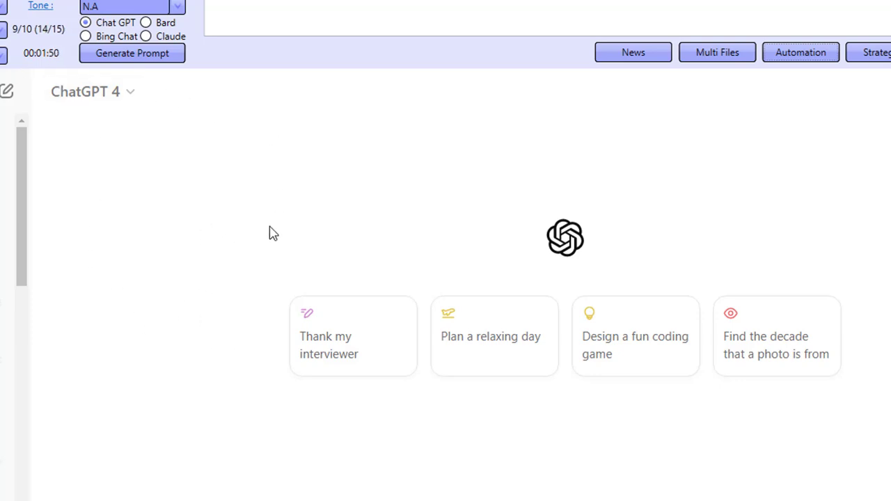
- Check the automation settings and the strategy's prompts during the run, and close the automation window
click(808, 55)
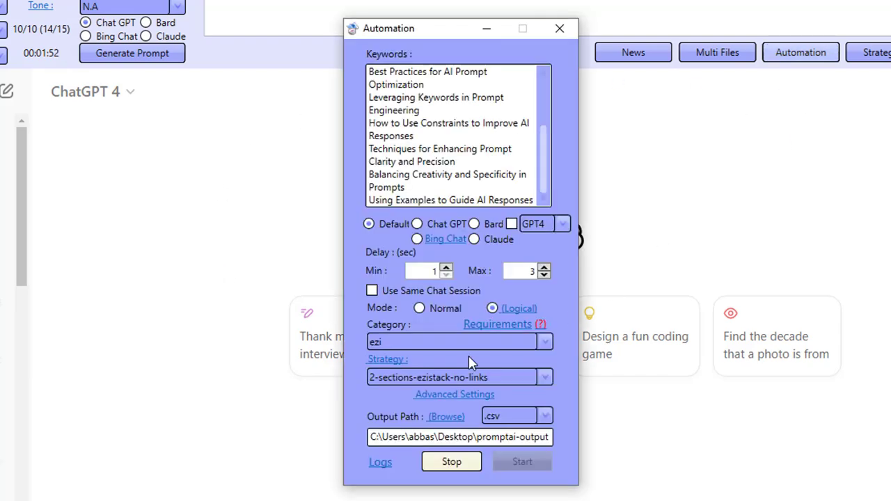
click(372, 361)
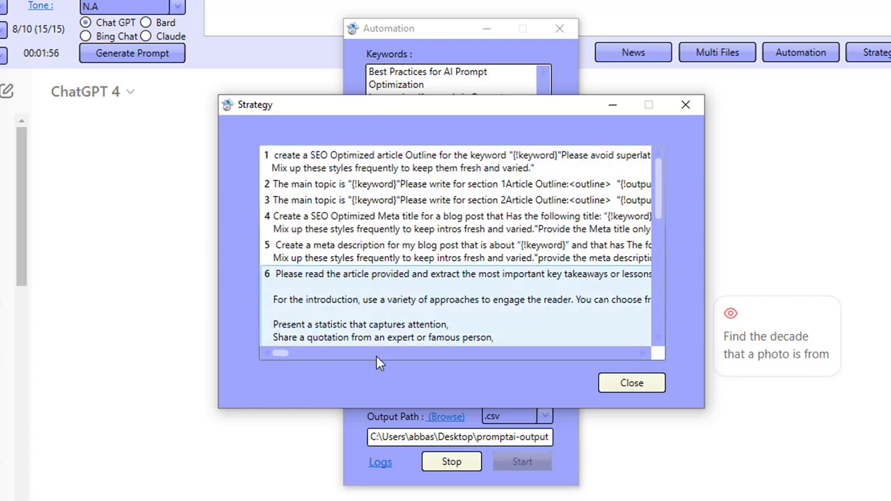
click(686, 104)
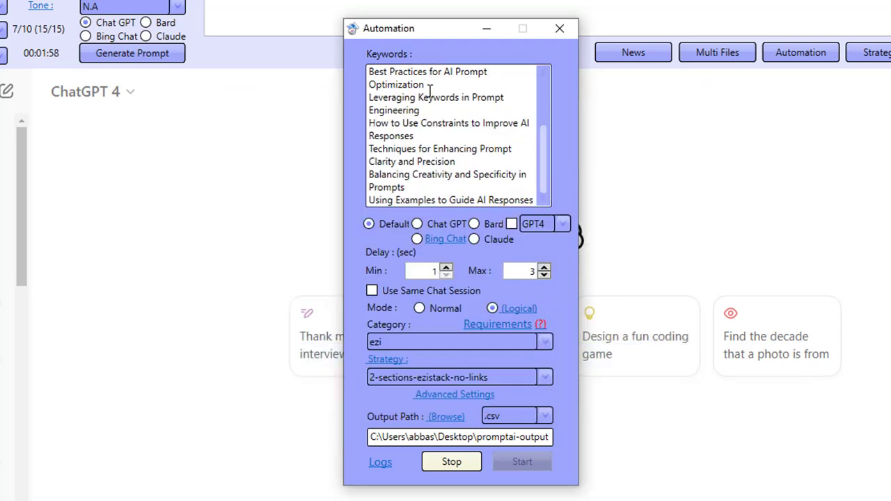
click(568, 29)
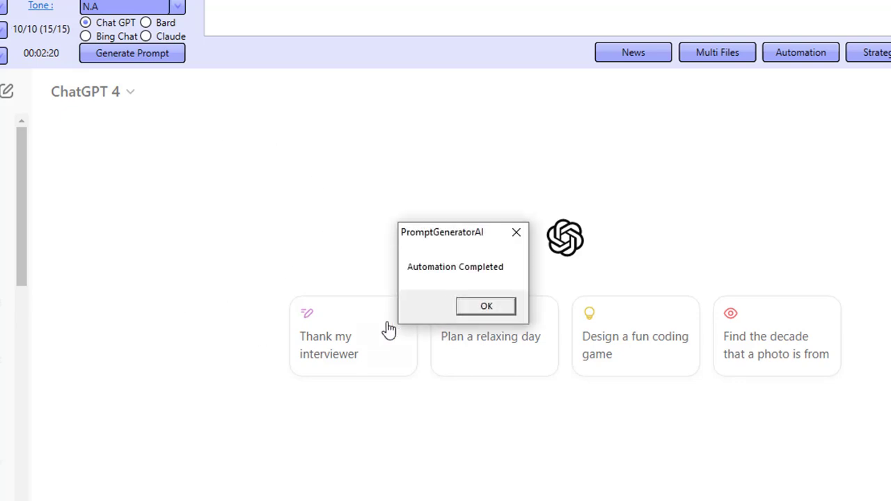
- Dismiss the automation message and open the newest Combined CSV file from the promptai-output folder
click(459, 310)
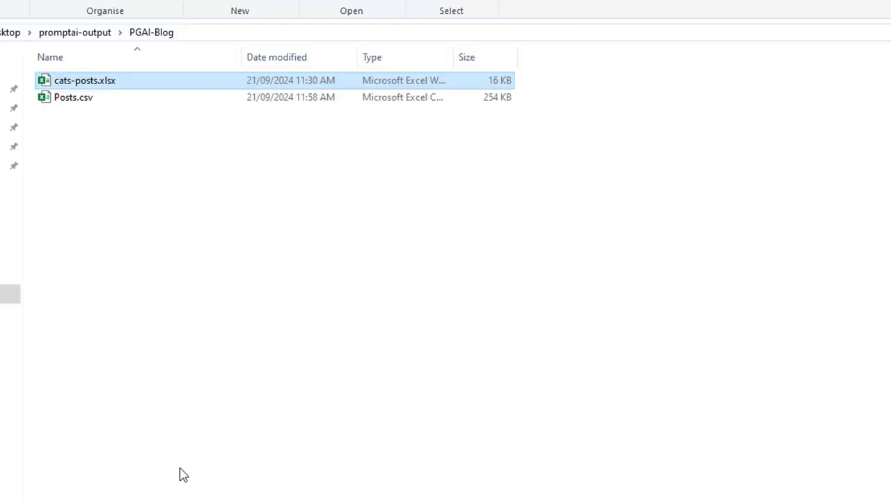
click(75, 32)
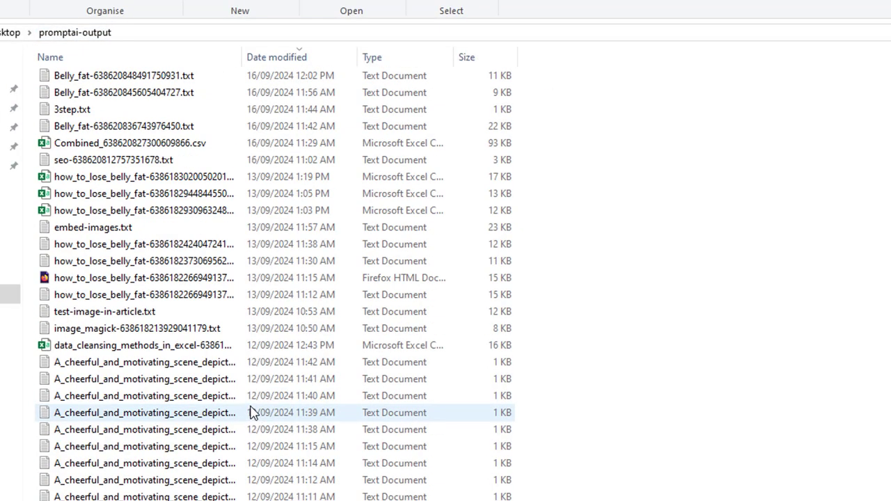
scroll(252, 412, up, 9)
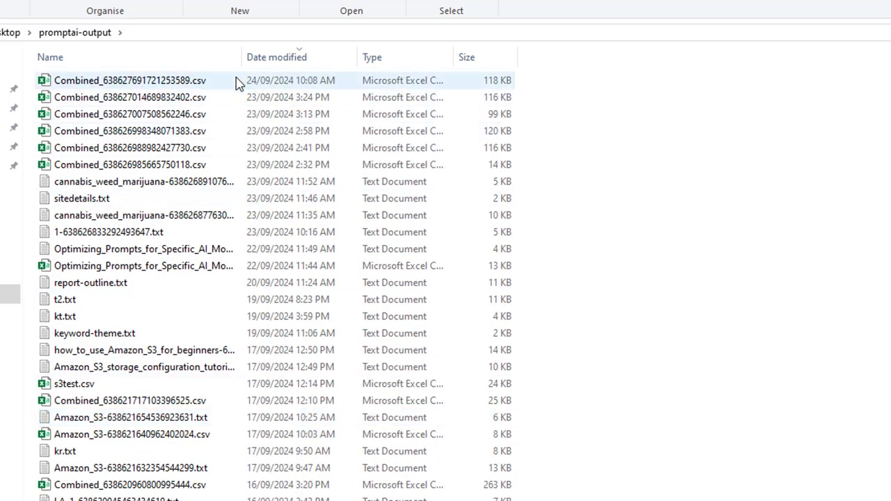
click(234, 82)
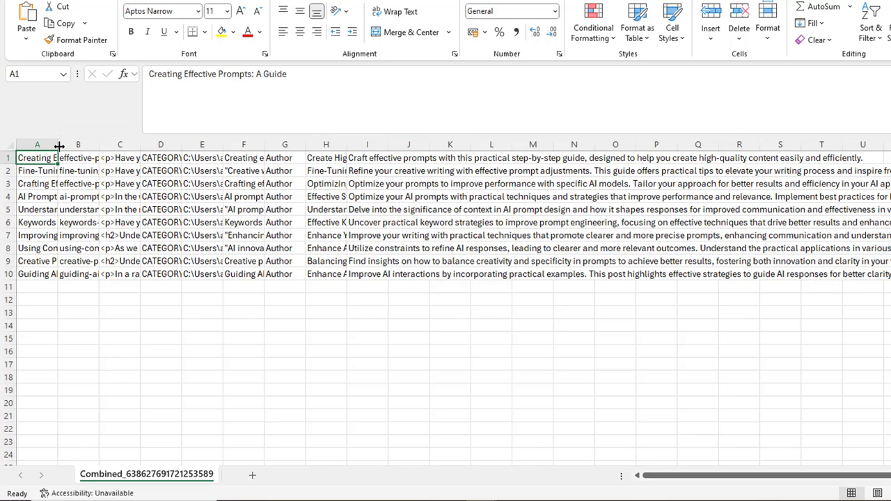
- Widen columns A and B to show the titles and slugs, and inspect several articles' HTML in column C
double_click(59, 145)
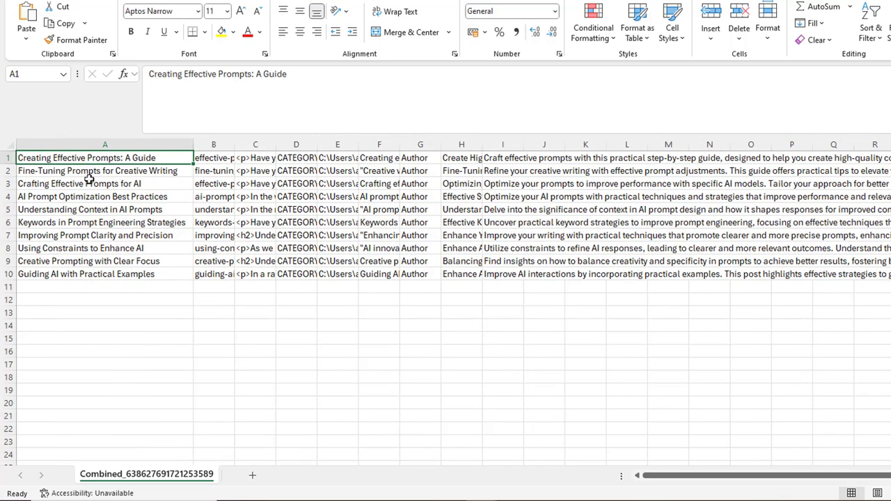
click(86, 274)
drag(234, 148, 282, 144)
click(300, 158)
click(313, 173)
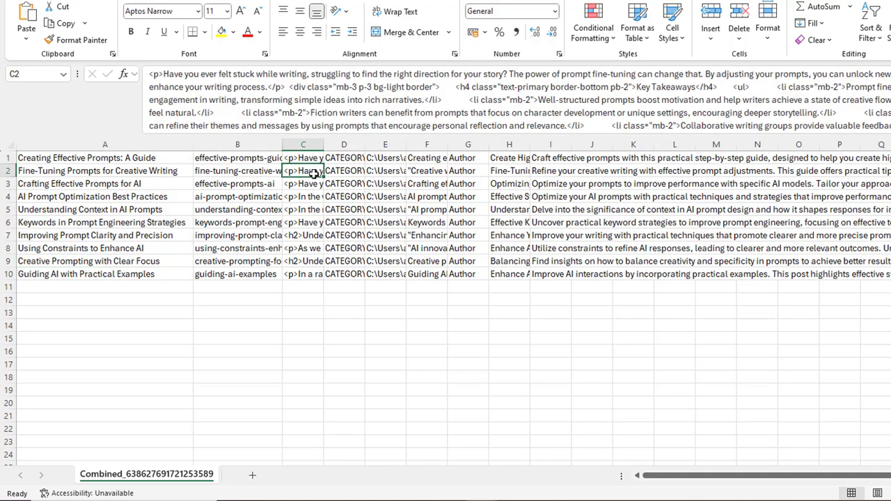
click(313, 196)
click(312, 249)
click(306, 161)
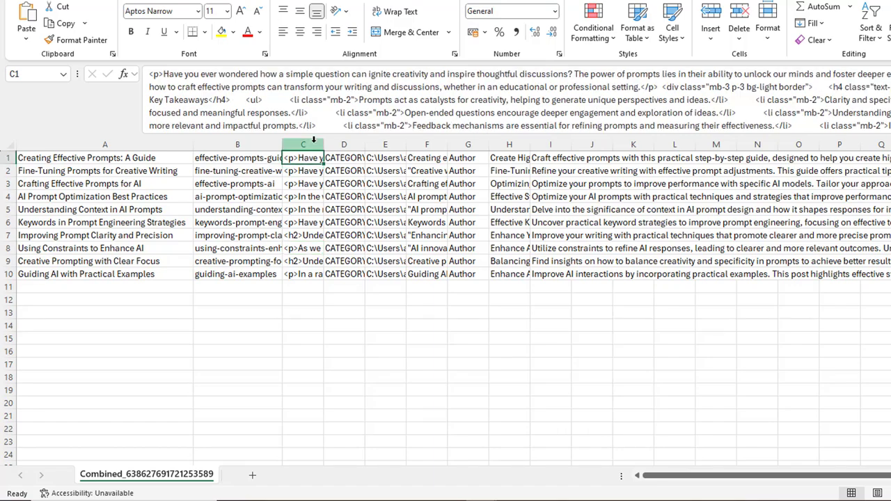
- Copy the full article HTML from cell C1 and insert it as source code in the PromptGeneratorAI editor
click(350, 123)
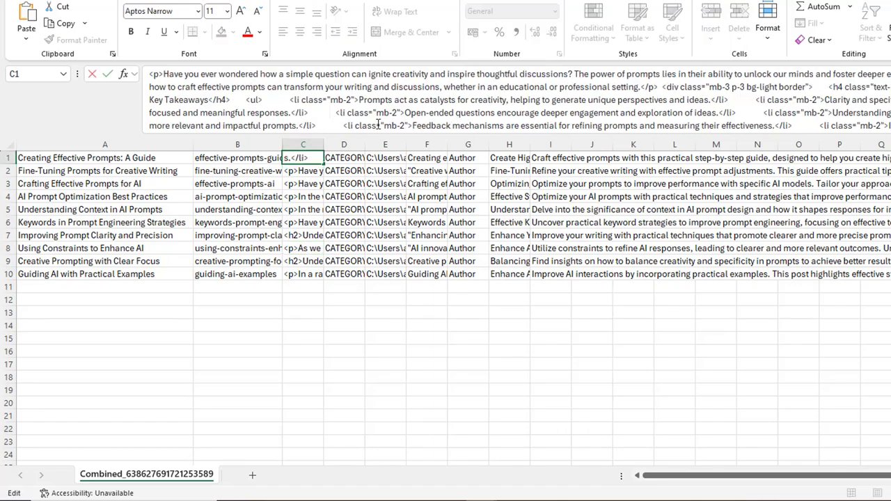
key(ctrl+a)
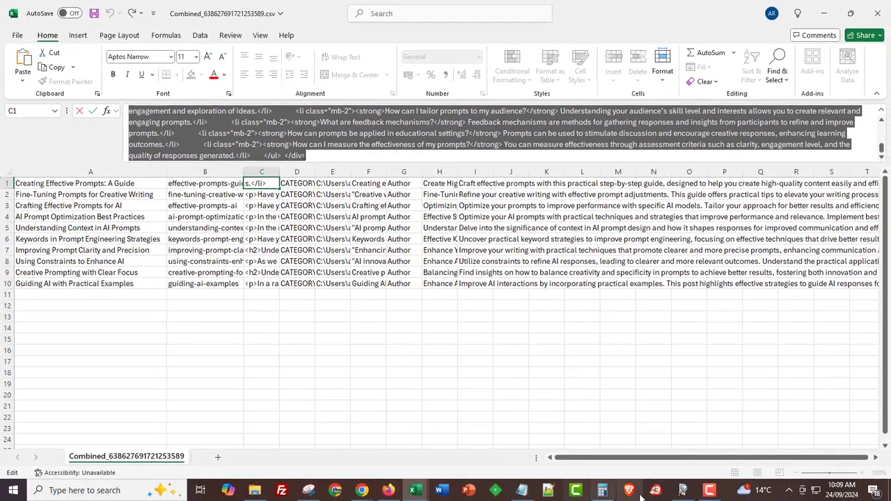
click(683, 490)
click(78, 39)
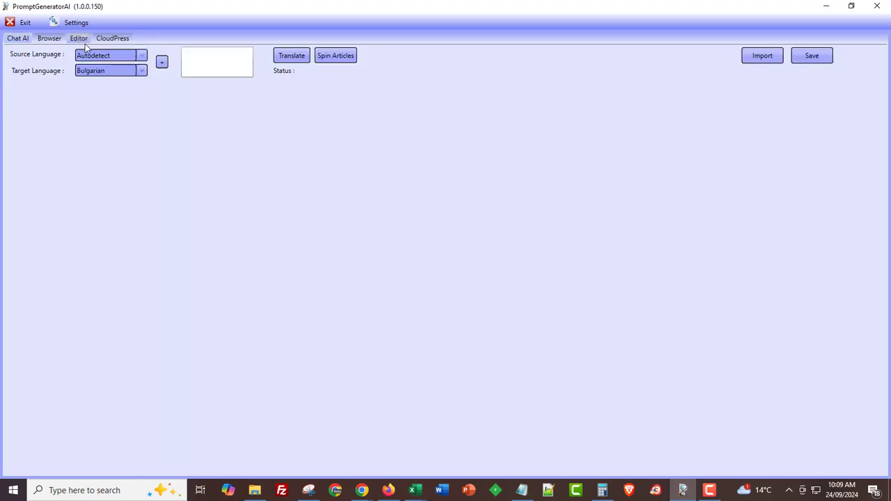
click(472, 123)
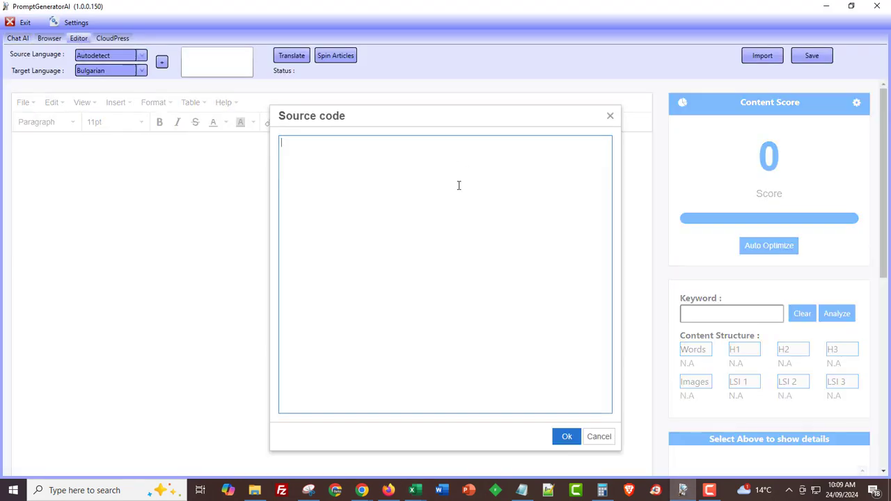
key(ctrl+v)
click(567, 437)
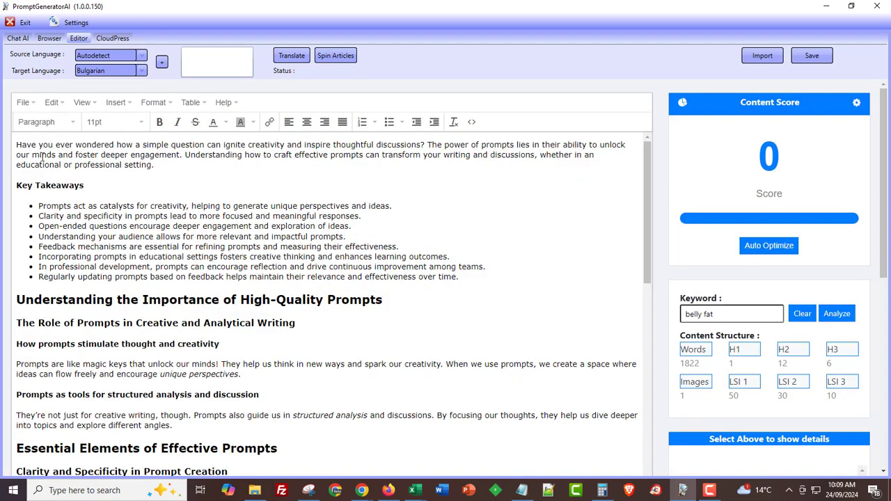
- Review the first article's introduction, key takeaways, section headings and quick summary in the editor
drag(28, 144, 181, 163)
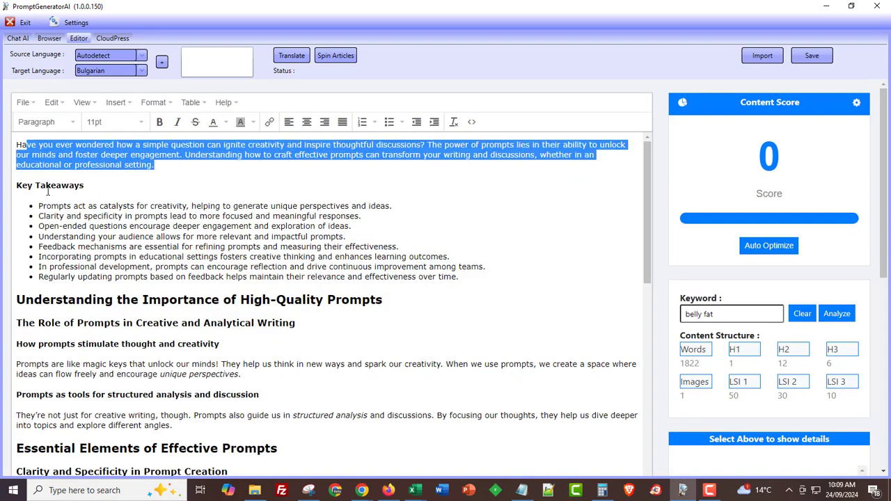
drag(48, 189, 426, 276)
click(426, 277)
scroll(102, 211, down, 3)
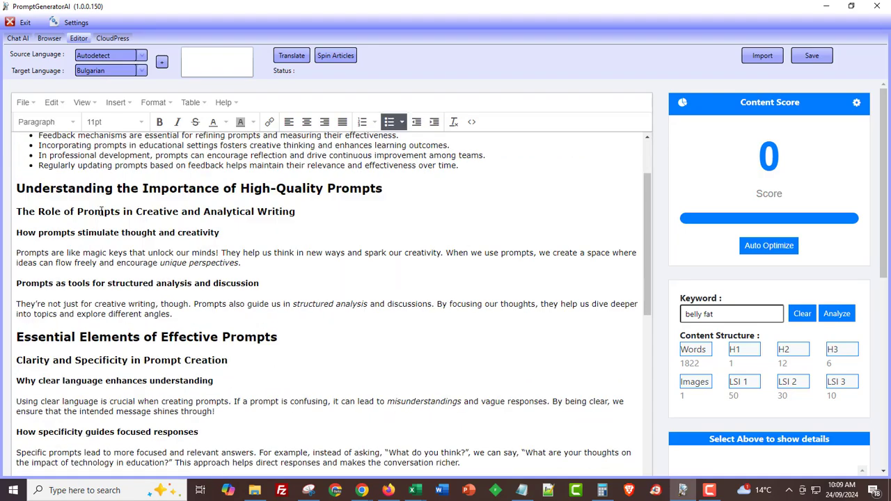
scroll(101, 333, down, 14)
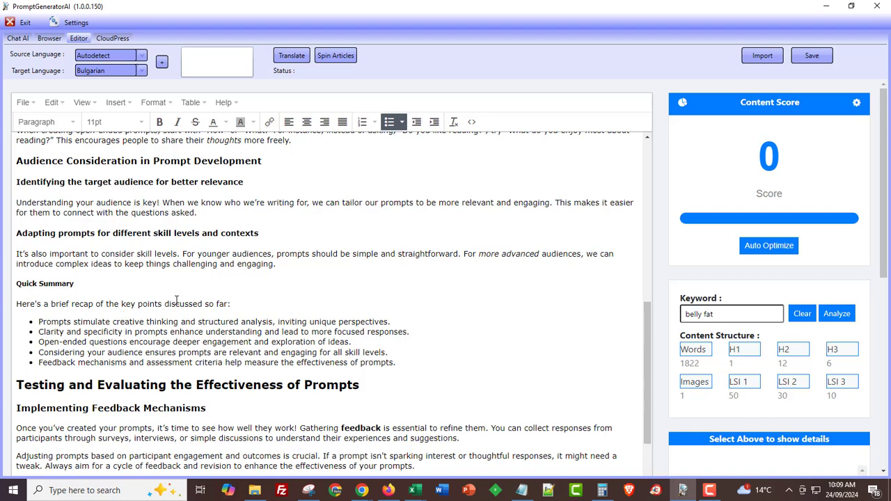
scroll(176, 300, down, 2)
drag(35, 232, 447, 298)
scroll(439, 314, down, 10)
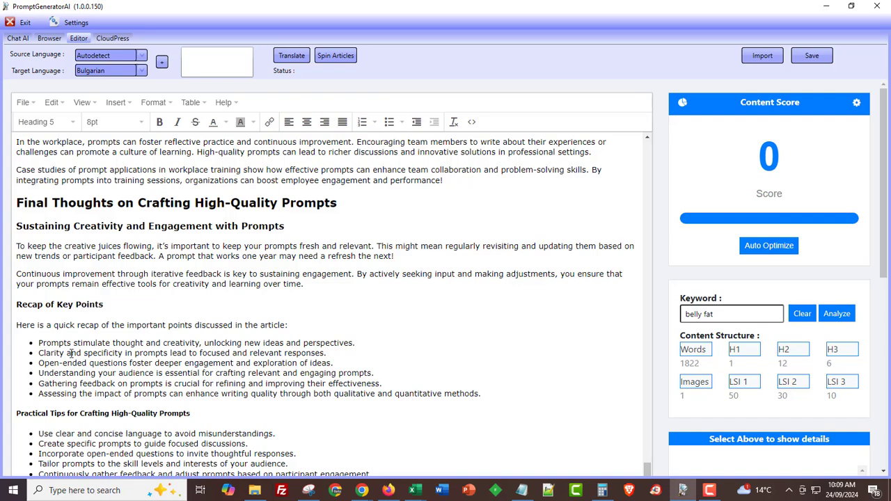
- Review the first article's closing recap of key points, practical tips and frequently asked questions
scroll(74, 353, down, 1)
drag(61, 289, 376, 354)
click(63, 286)
scroll(63, 283, down, 3)
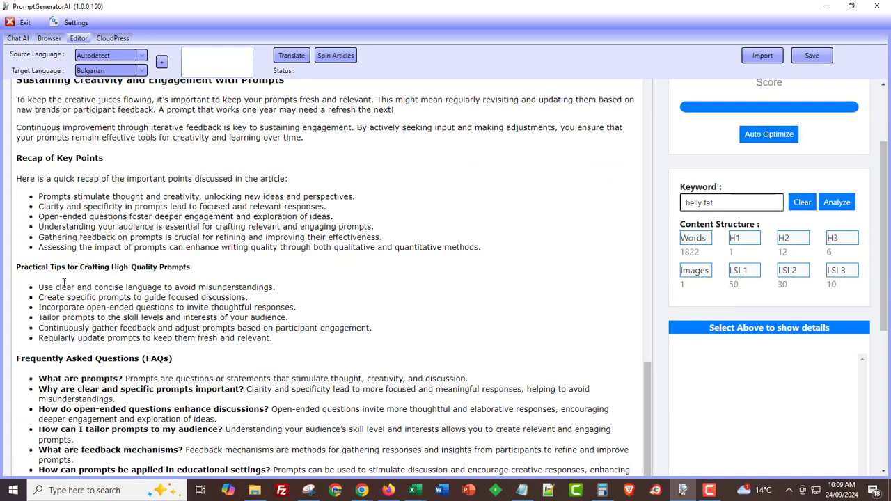
double_click(63, 283)
drag(63, 283, 125, 330)
scroll(111, 331, down, 3)
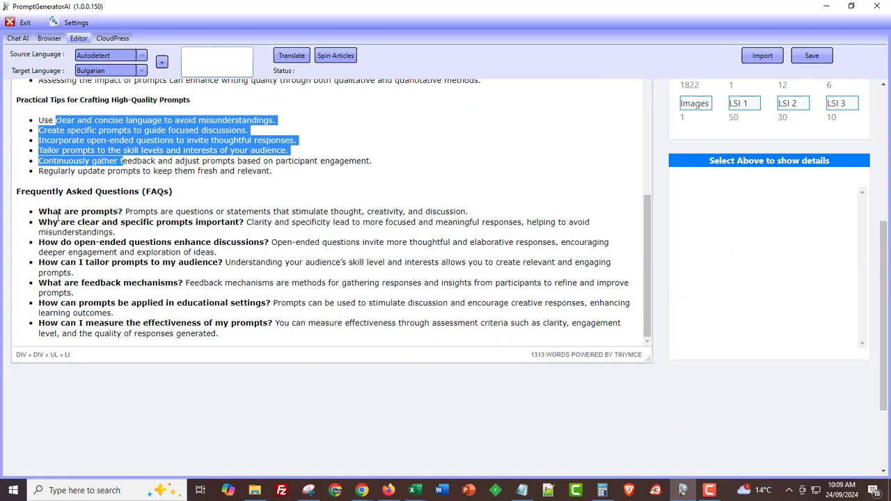
drag(58, 212, 202, 314)
click(202, 313)
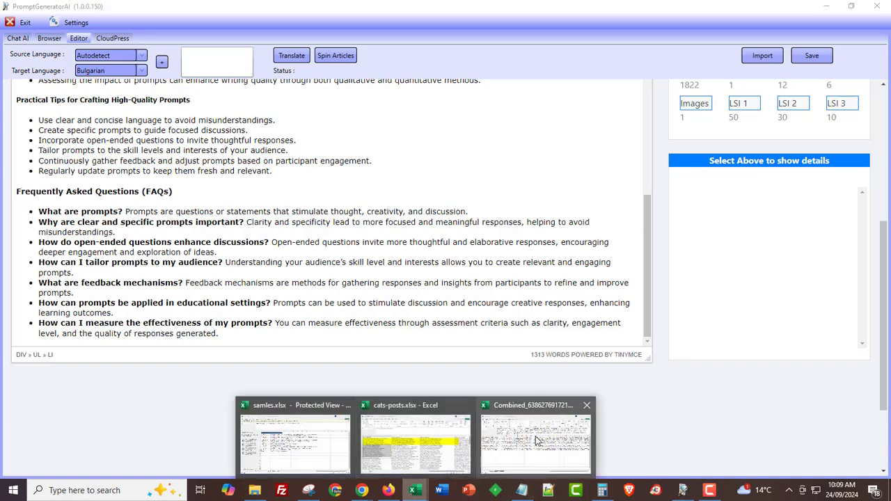
- Copy the article HTML from cell C2 of the Combined CSV in Excel and replace the PromptGeneratorAI editor's source code with it
click(658, 439)
click(259, 197)
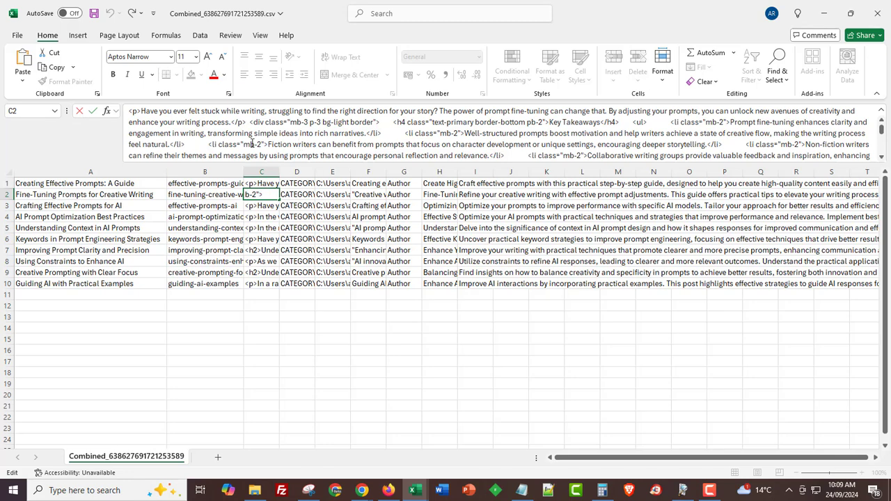
key(ctrl+a)
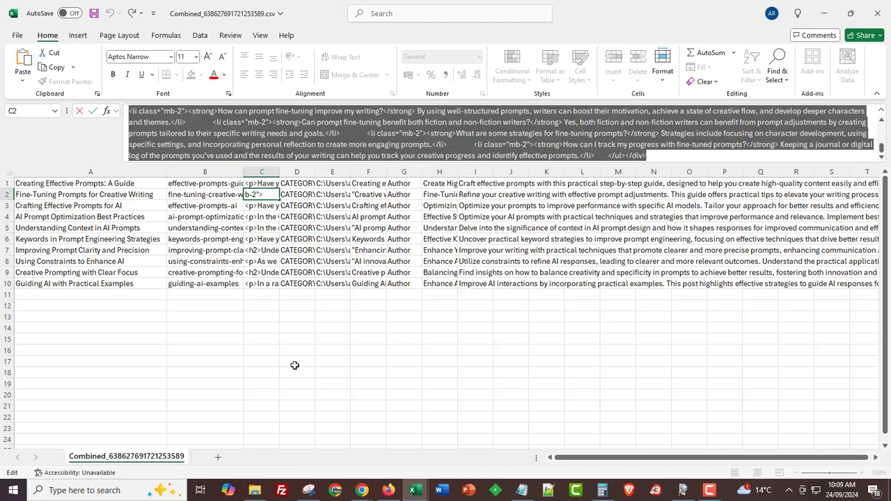
click(682, 490)
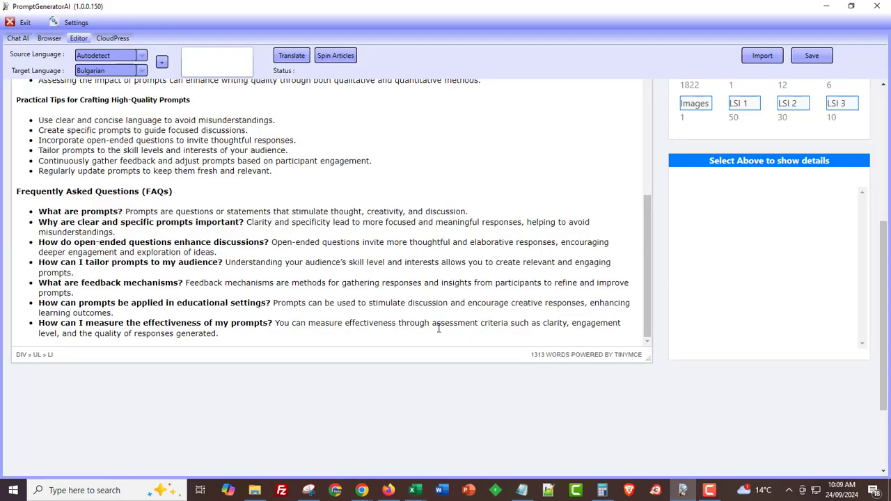
scroll(263, 182, up, 10)
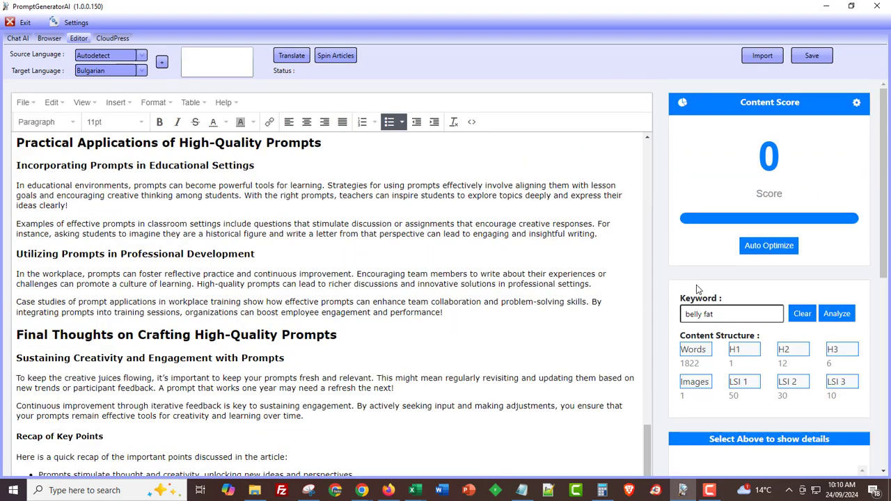
click(472, 122)
key(ctrl+a)
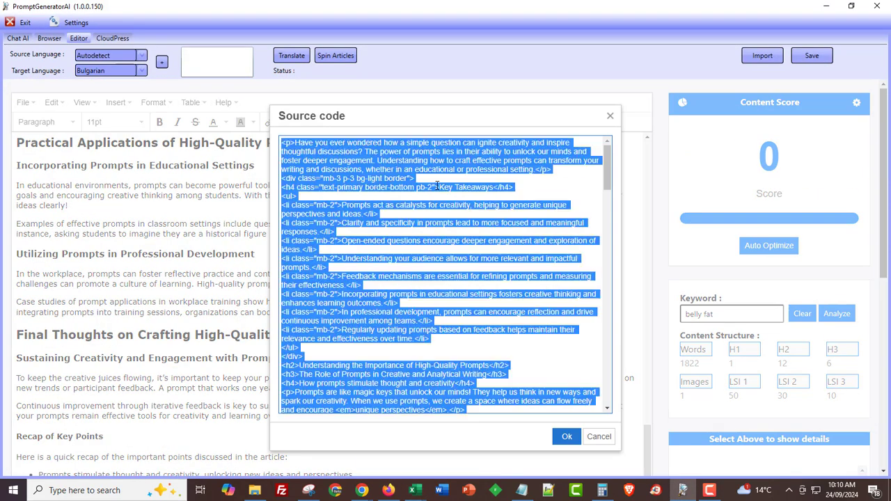
key(ctrl+v)
click(567, 436)
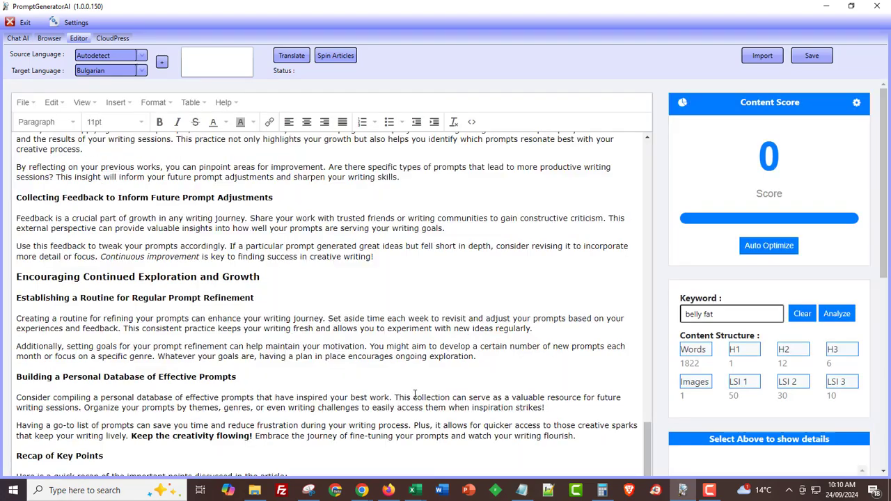
- Review the second article's introduction and key takeaways from the start of the text
scroll(404, 372, up, 15)
scroll(404, 373, up, 5)
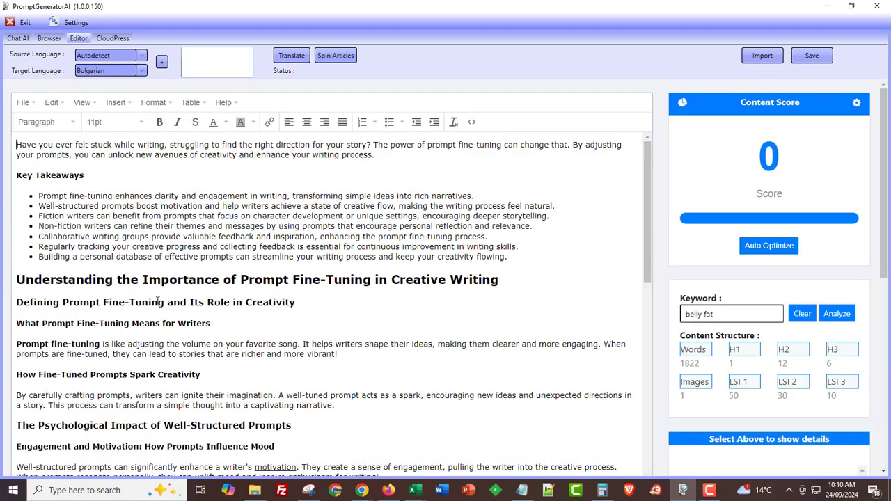
drag(39, 195, 199, 236)
click(199, 236)
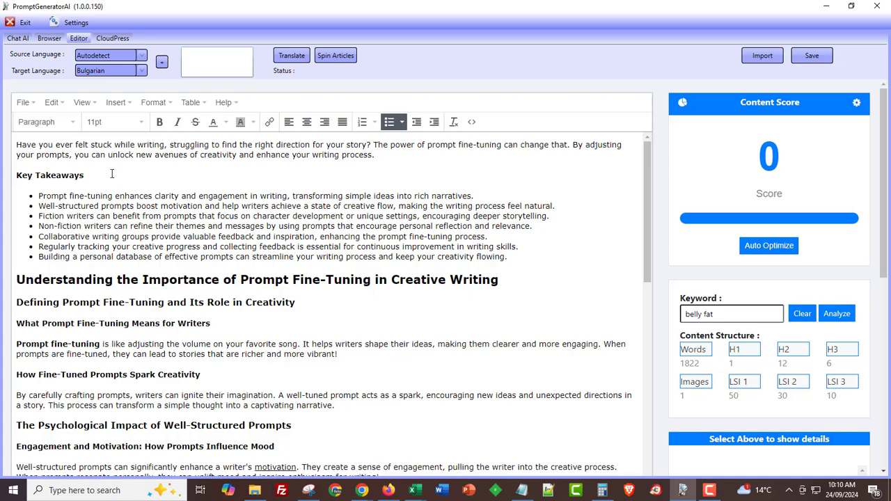
drag(108, 154, 167, 157)
click(165, 156)
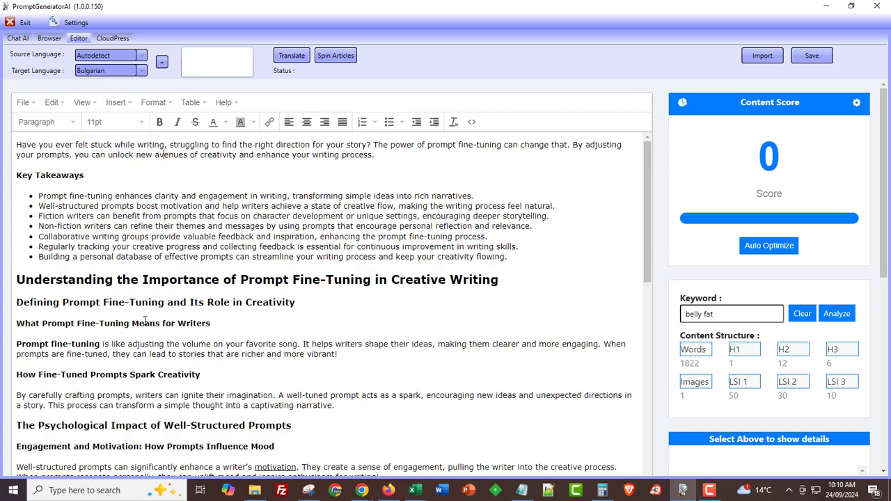
- Examine the second article's interactive poll and its answer options, and read on to the recap, practical tips and FAQs
scroll(145, 320, down, 5)
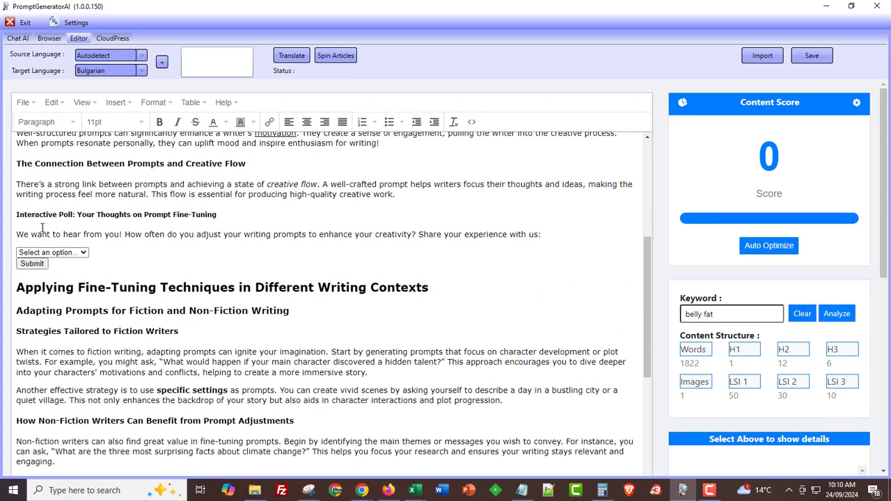
drag(34, 216, 117, 216)
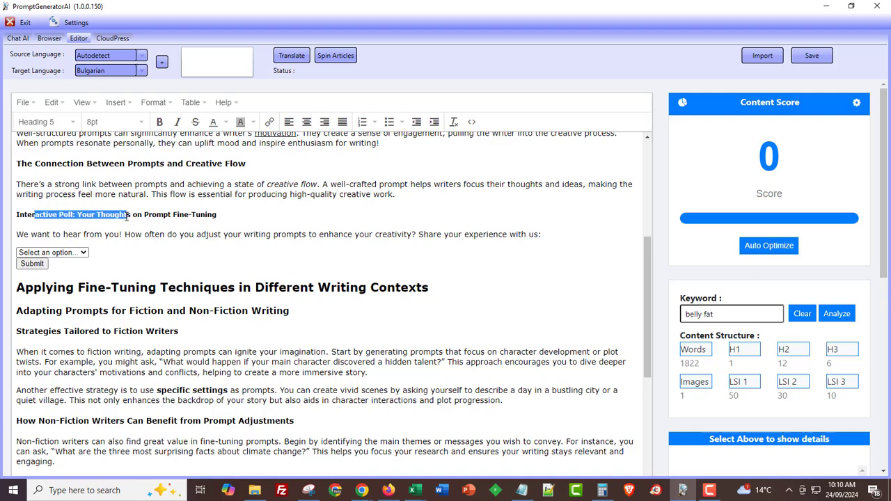
click(120, 217)
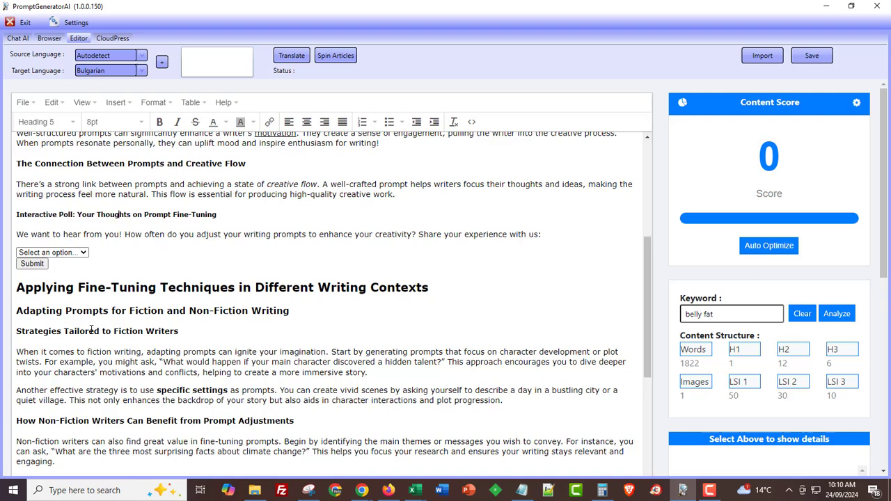
click(85, 258)
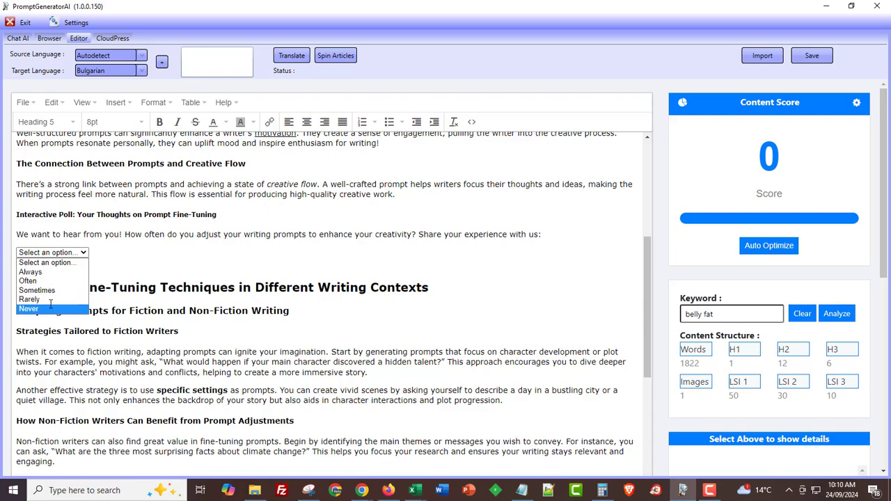
click(147, 276)
click(84, 254)
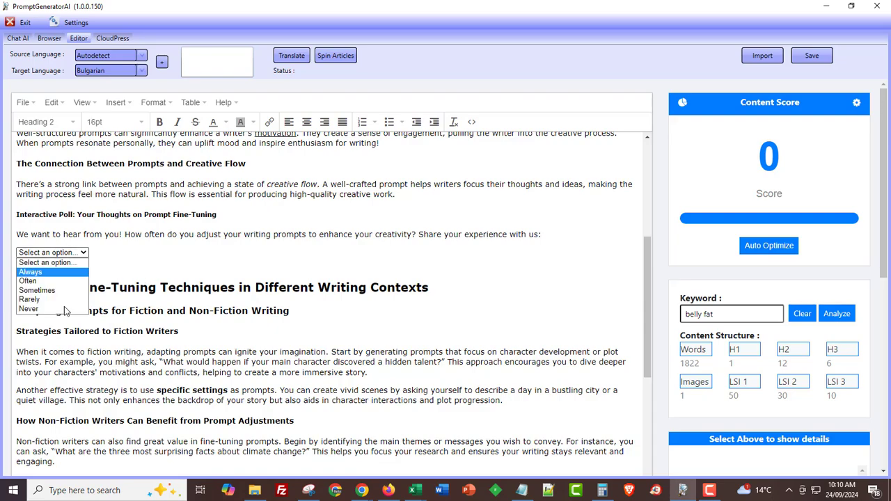
click(184, 264)
scroll(147, 318, down, 10)
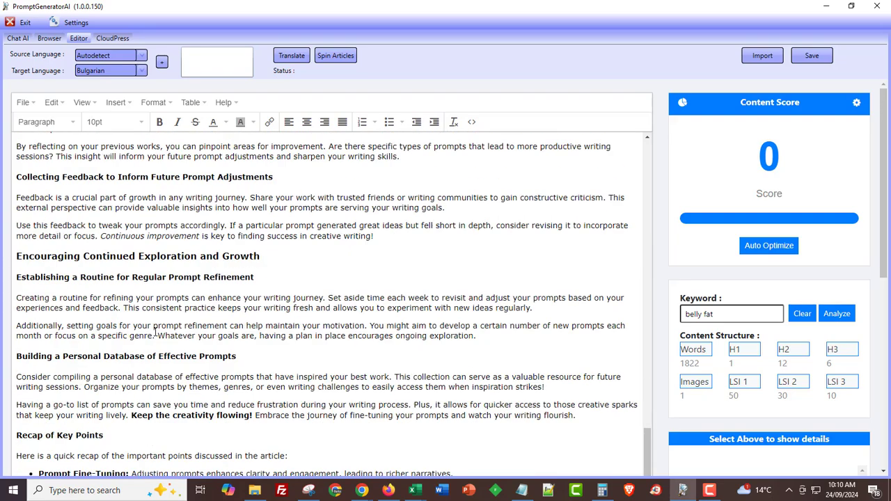
scroll(156, 331, down, 3)
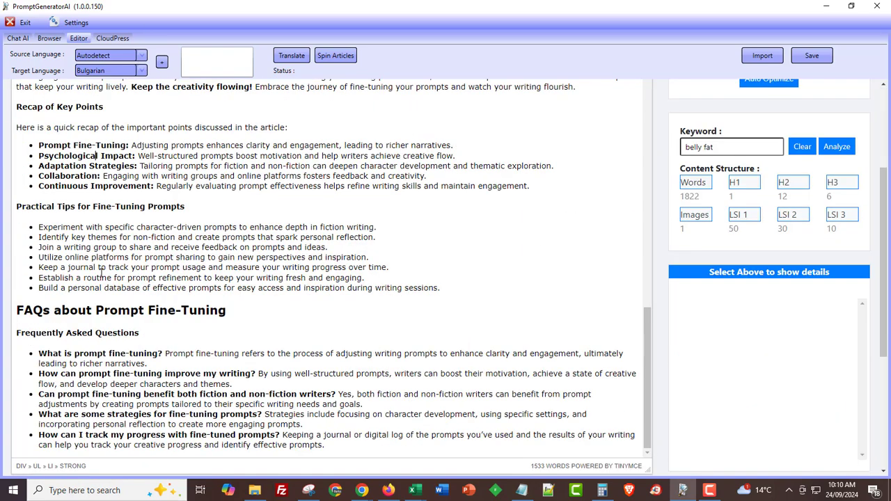
- Review the second article's practical tips for fine-tuning prompts and its frequently asked questions
drag(73, 206, 97, 258)
drag(109, 375, 105, 364)
click(90, 352)
scroll(209, 313, up, 3)
scroll(209, 314, down, 3)
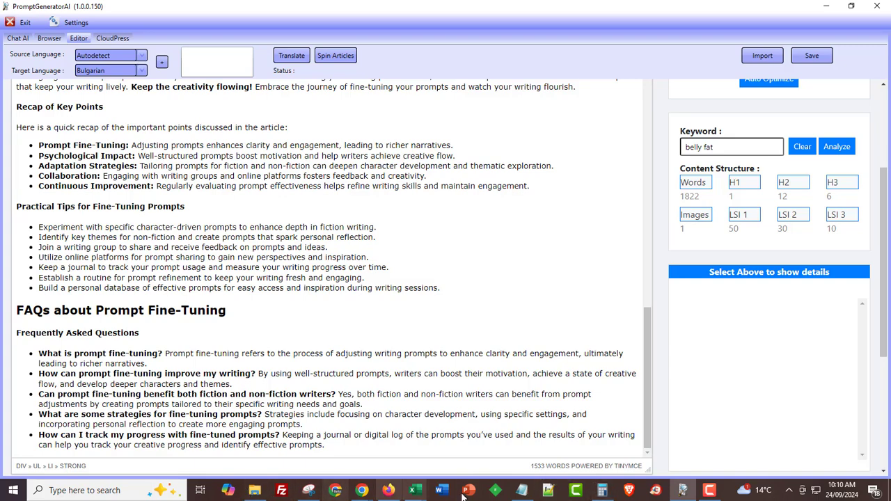
- Copy the article HTML from cell C3 of the Combined CSV in Excel and replace the PromptGeneratorAI editor's source code with it
mouse_move(414, 491)
click(416, 436)
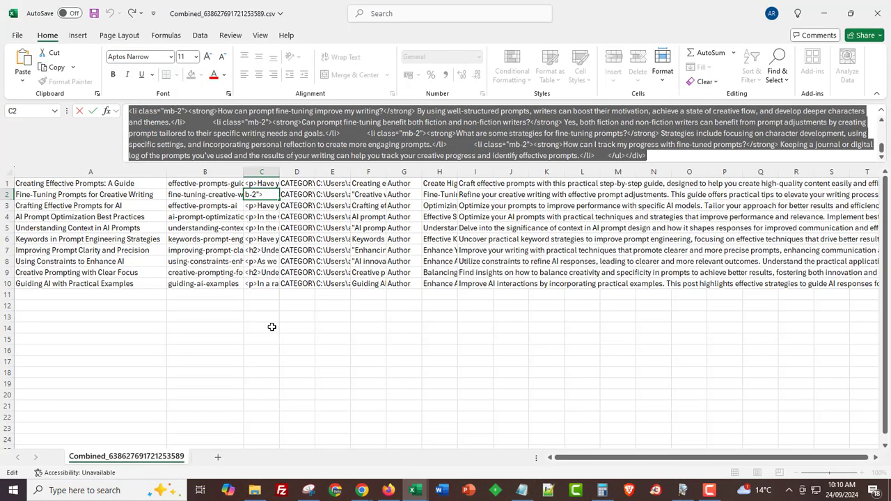
click(265, 204)
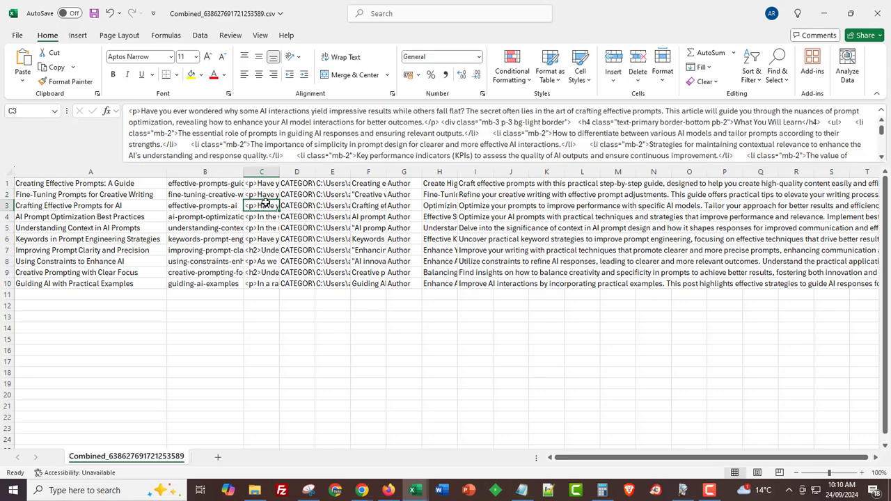
click(303, 137)
key(ctrl+a)
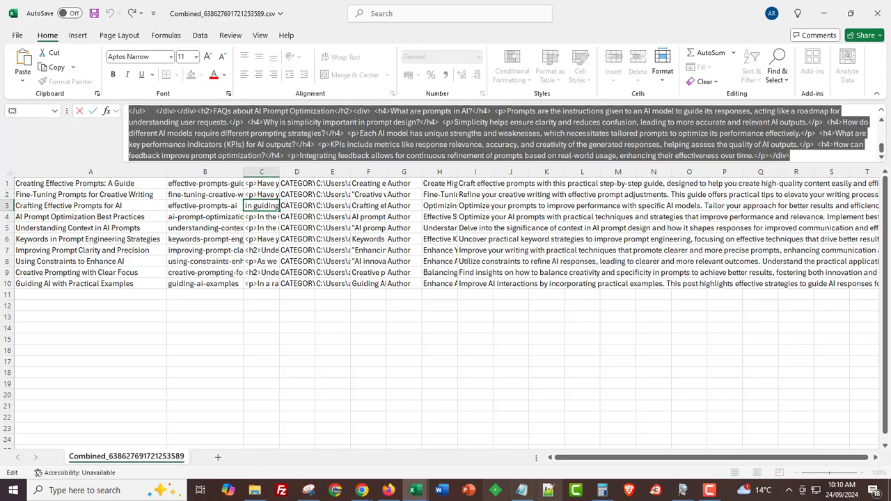
click(683, 491)
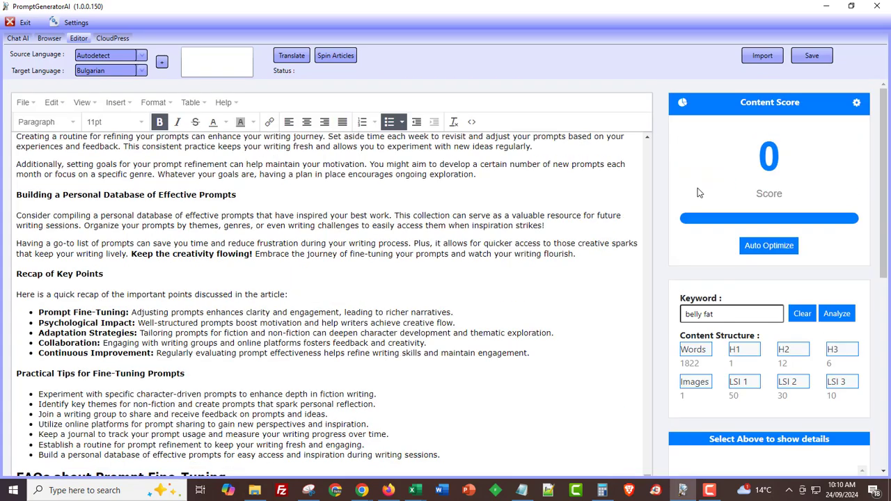
click(472, 123)
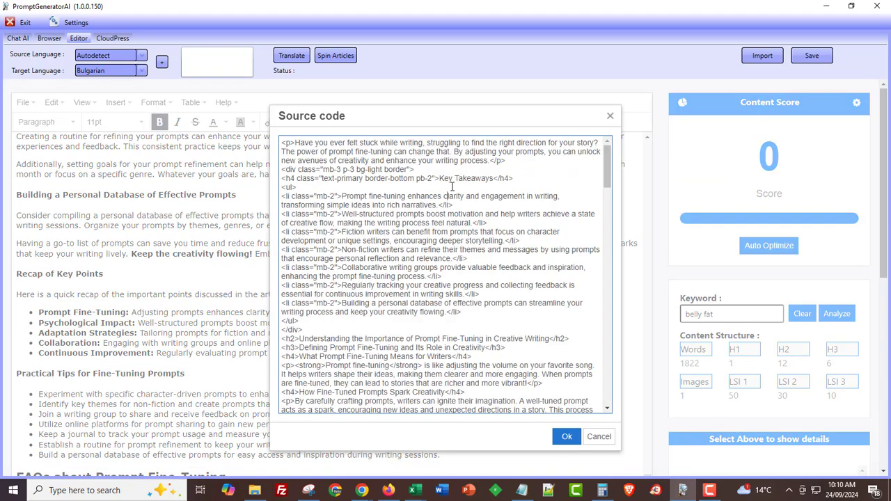
key(ctrl+a)
key(ctrl+v)
click(566, 437)
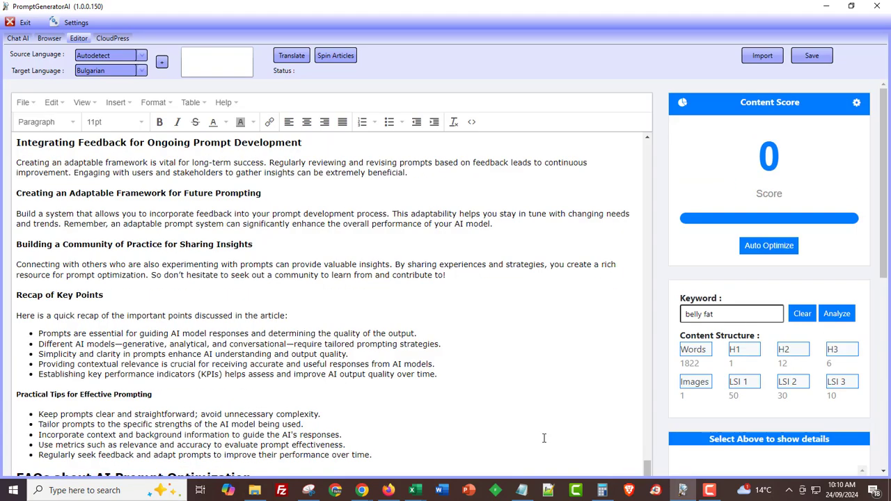
- Review the third article from its introduction and What You Will Learn list through to the Quick Summary
scroll(344, 364, up, 20)
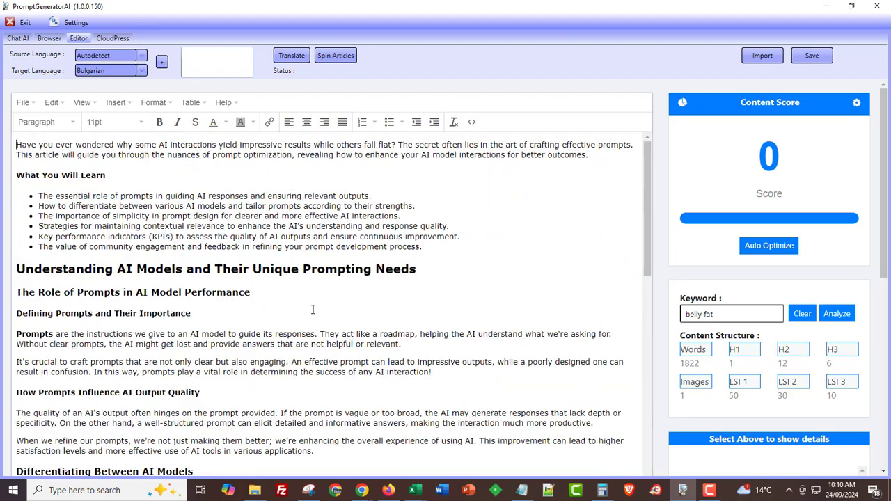
drag(141, 144, 161, 165)
click(170, 271)
scroll(175, 315, down, 9)
scroll(176, 319, down, 3)
scroll(175, 317, up, 3)
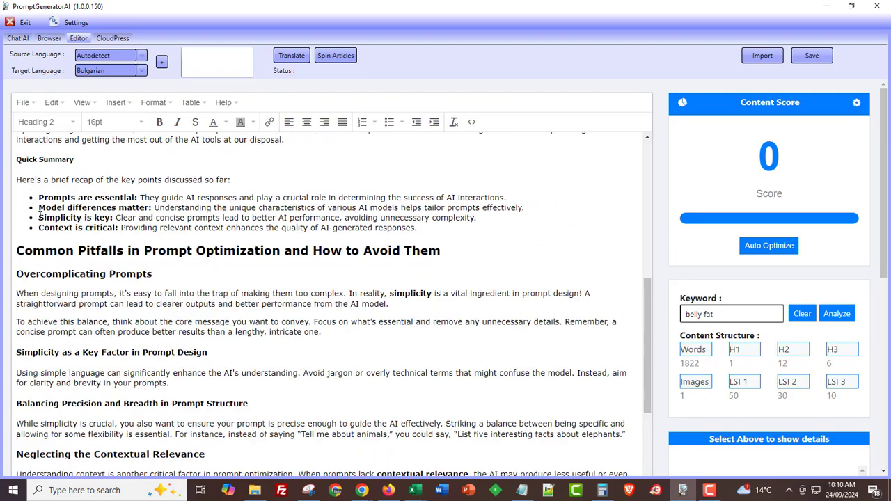
click(188, 223)
- Examine the third article's key performance indicators, recap of key points, practical tips and FAQs
scroll(195, 356, down, 14)
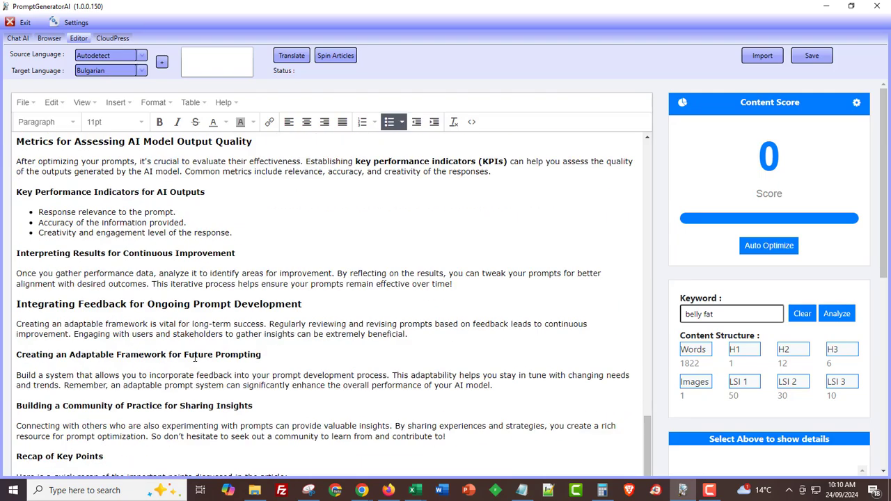
drag(50, 229, 92, 333)
click(137, 441)
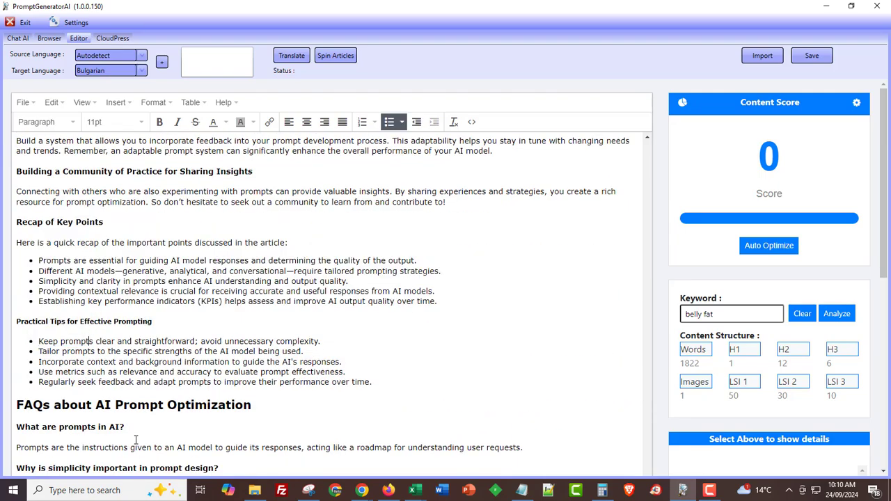
scroll(138, 418, down, 3)
scroll(139, 404, down, 5)
scroll(139, 388, up, 7)
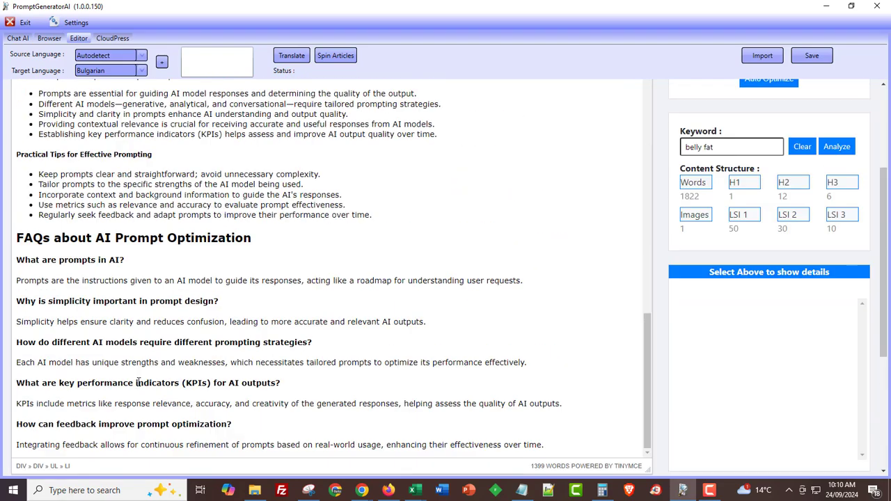
- View the prompts of the 2-sections-ezistack-no-links strategy from the Chat AI automation settings, and close both windows
click(15, 40)
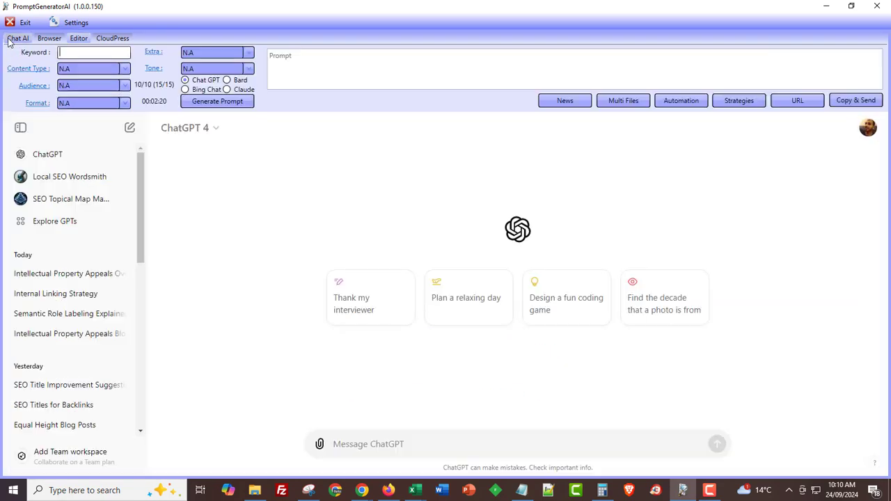
click(680, 104)
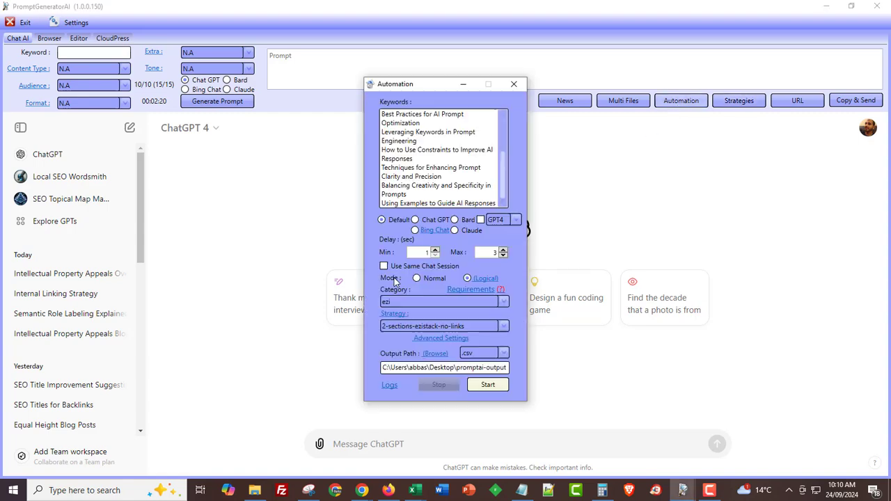
click(393, 303)
click(392, 316)
click(391, 315)
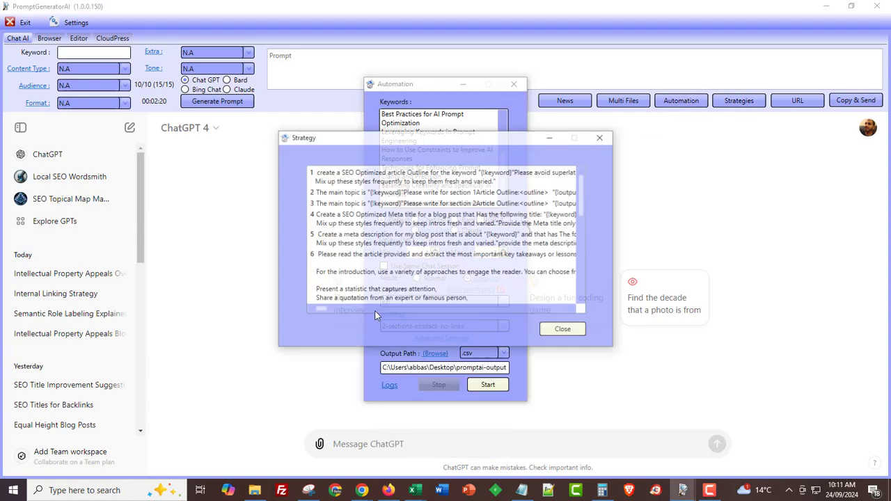
click(601, 137)
click(519, 85)
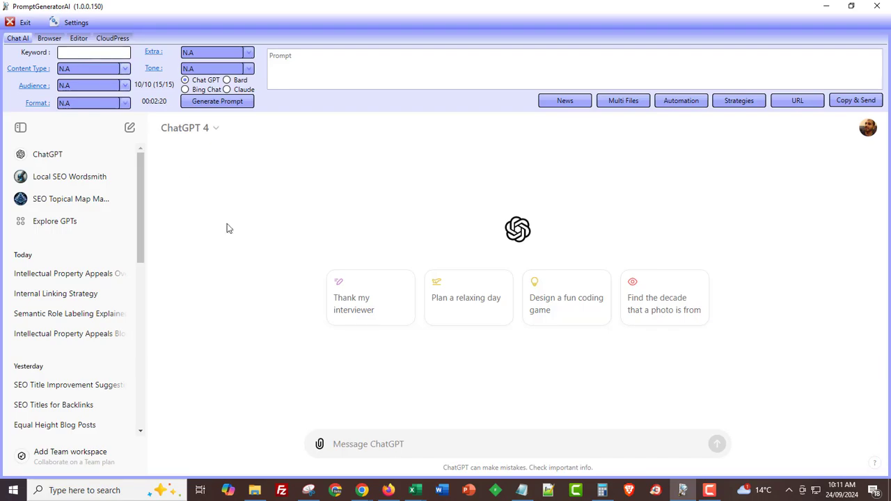
- Switch to the Combined CSV in Excel and widen column E to show the full image paths, checking individual entries
click(414, 490)
click(537, 440)
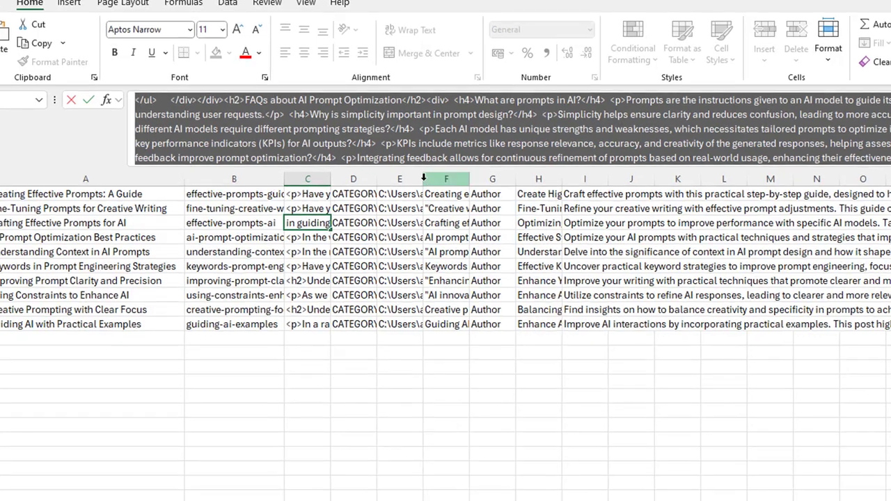
drag(424, 179, 551, 180)
click(408, 240)
drag(424, 179, 867, 179)
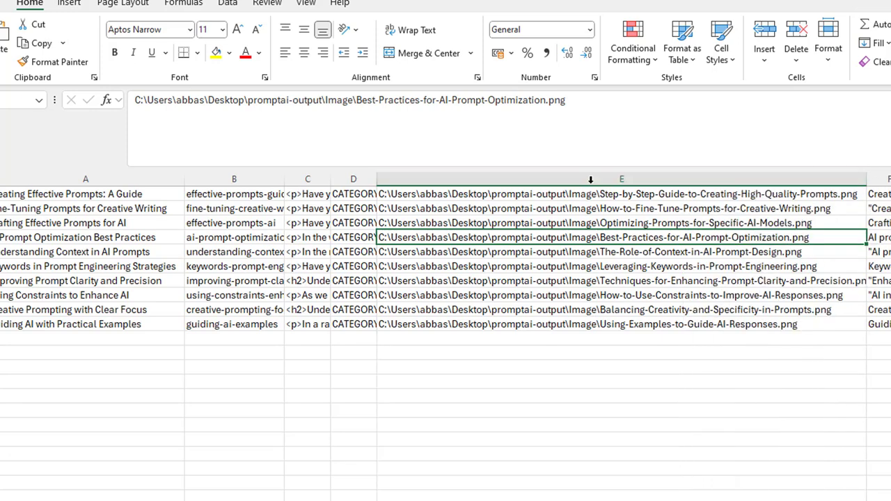
click(597, 208)
click(601, 325)
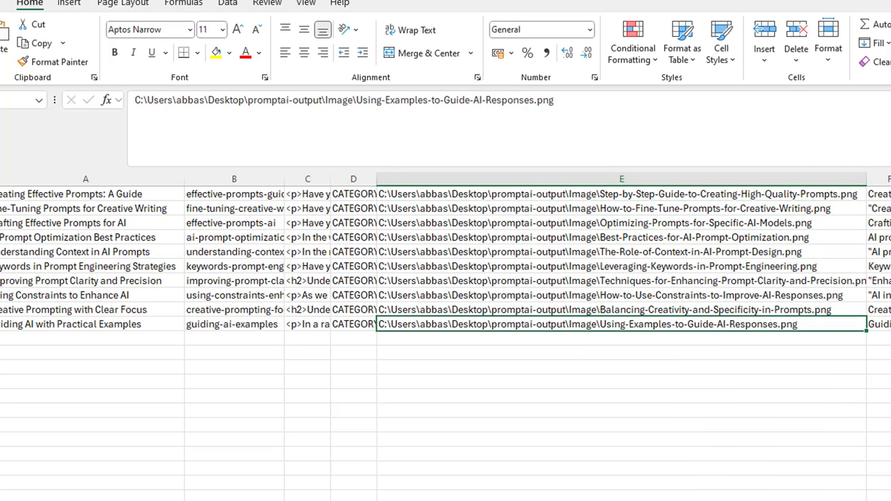
- Switch to File Explorer, open the Image folder inside promptai-output, and list its files in Details view with the newest first
click(347, 500)
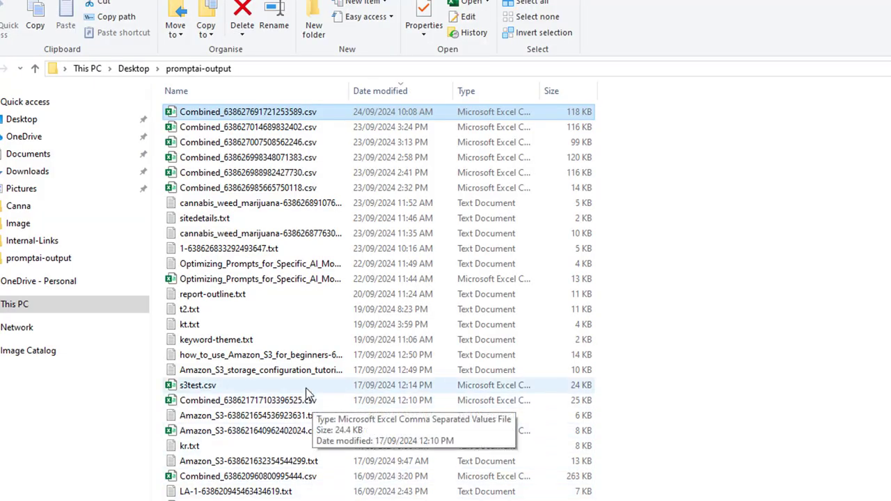
scroll(306, 388, down, 18)
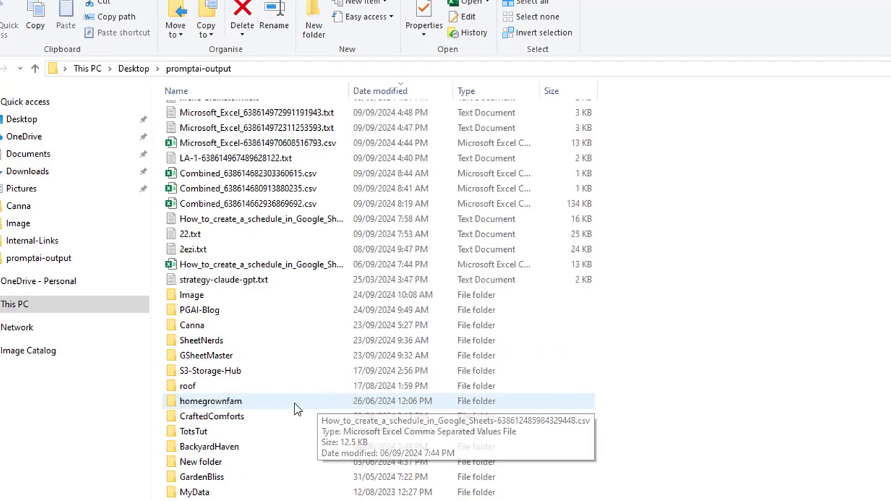
double_click(192, 295)
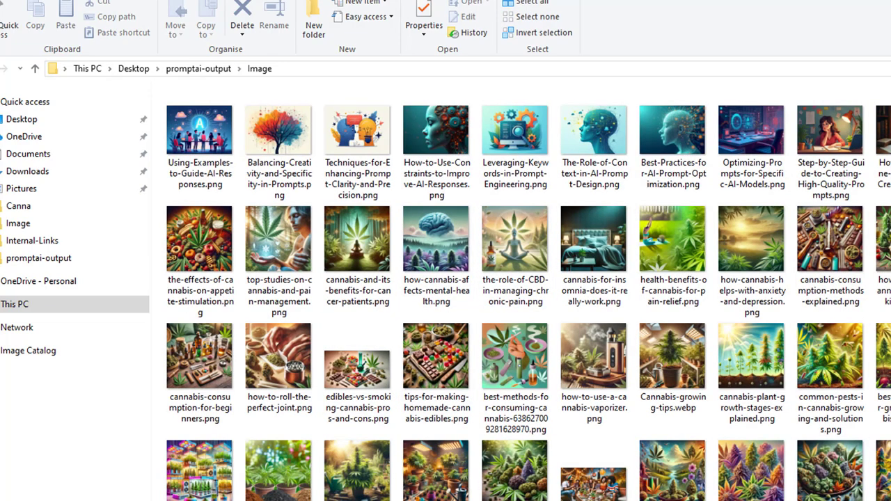
key(ctrl+shift+6)
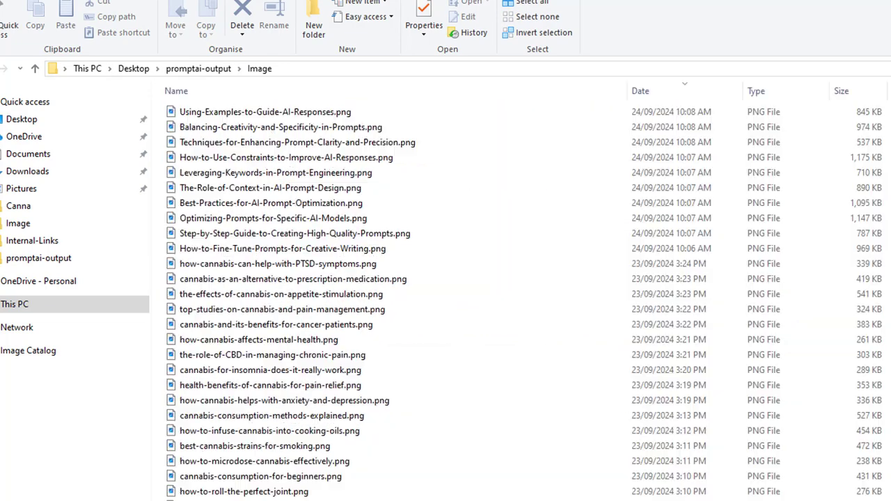
click(669, 91)
click(668, 91)
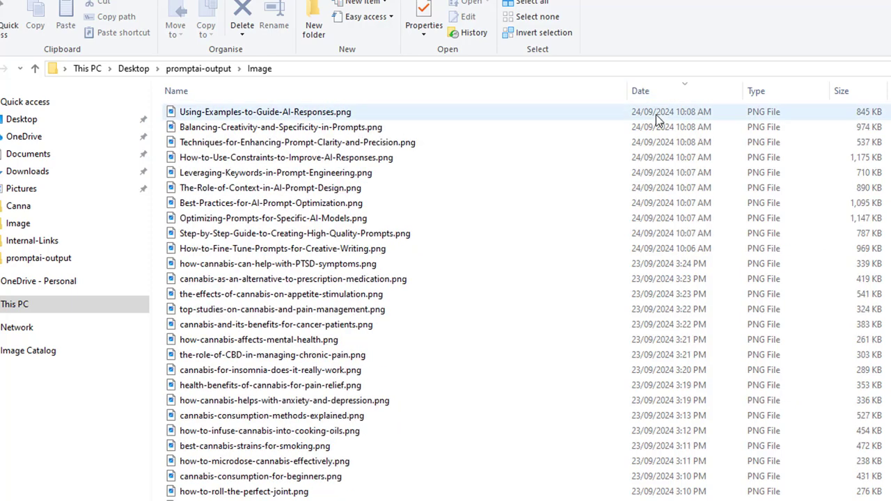
- Preview the generated images for creative writing prompts, the step-by-step prompt guide and AI-model-specific prompts, closing each one
click(659, 255)
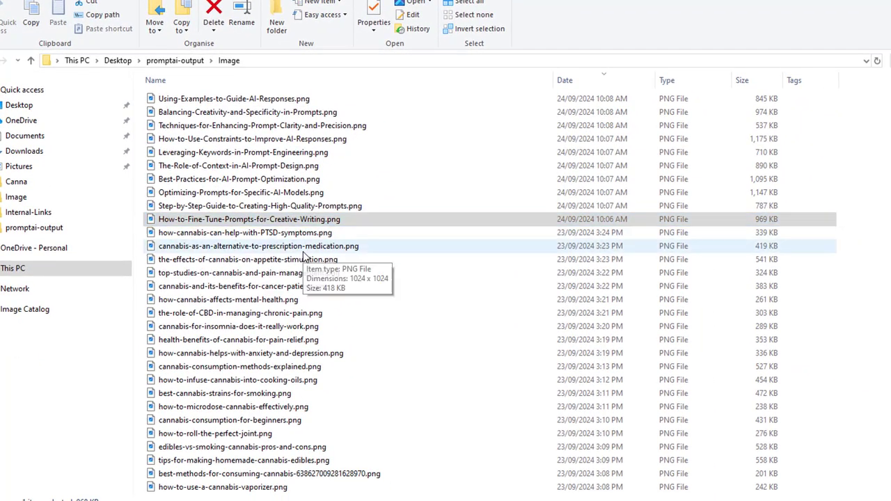
key(Return)
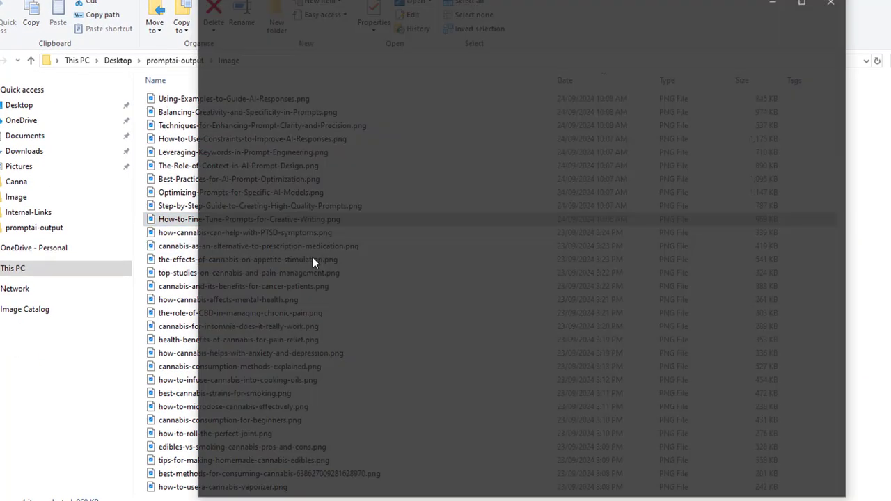
click(834, 2)
double_click(543, 206)
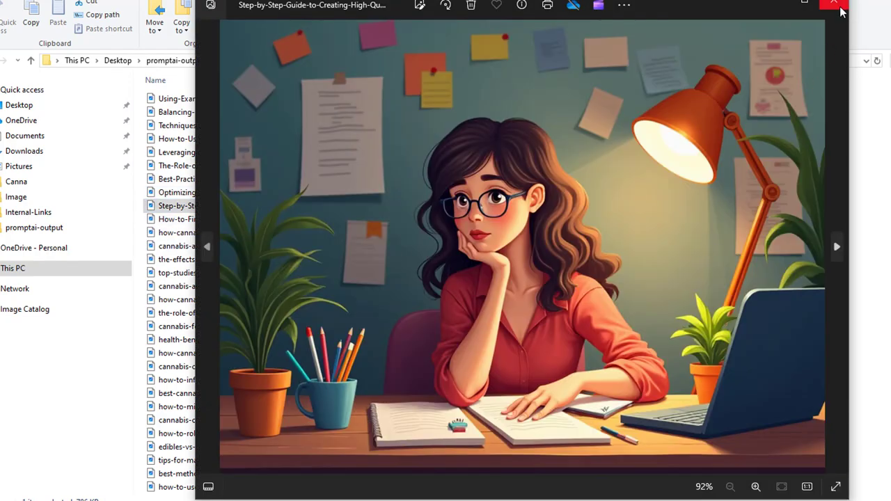
click(840, 9)
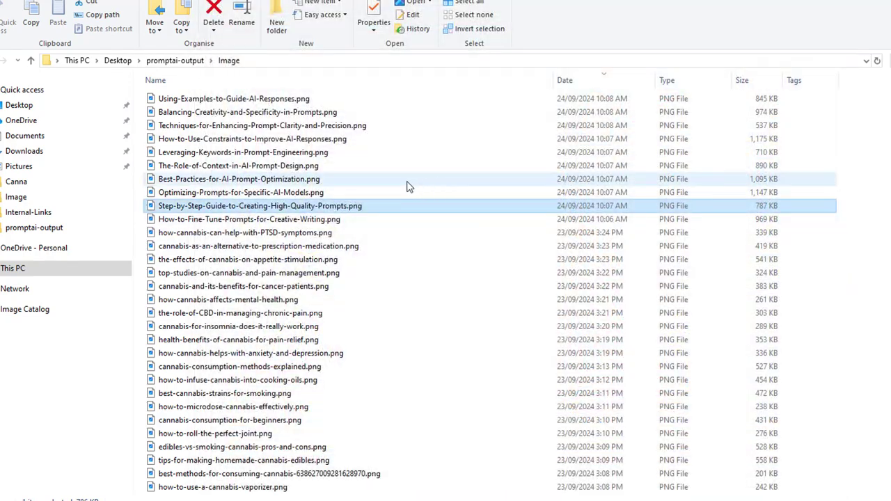
click(289, 193)
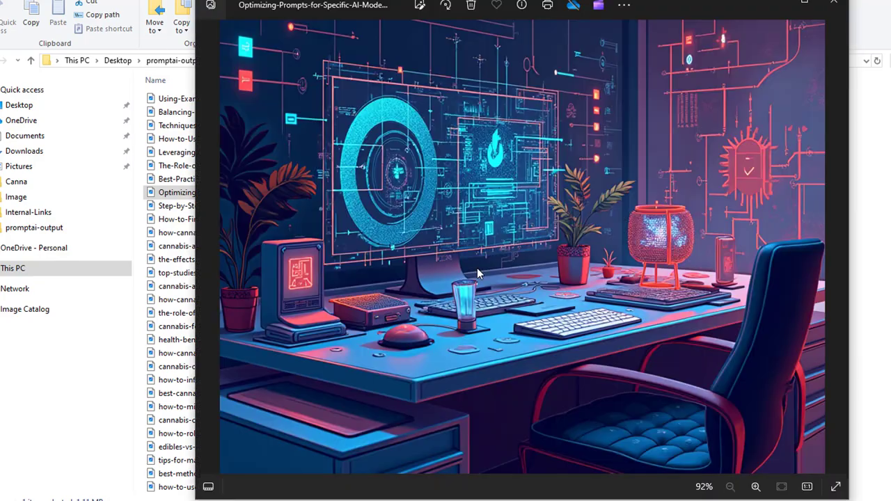
click(833, 14)
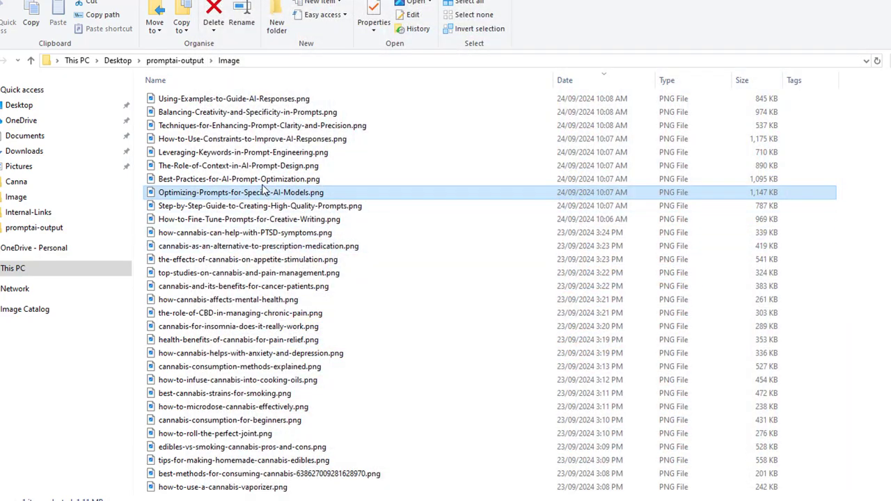
- Preview the images Best-Practices-for-AI-Prompt-Optimization.png and The-Role-of-Context-in-AI-Prompt-Design.png, closing each one
key(Up)
key(Return)
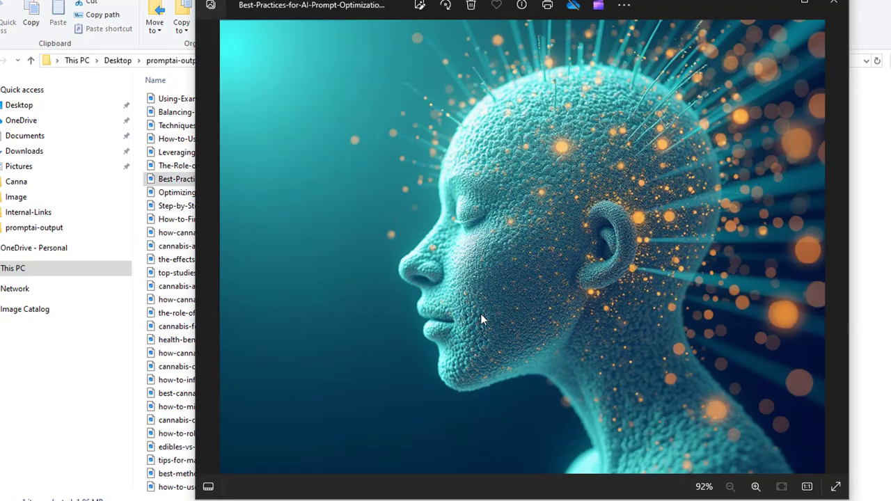
click(834, 3)
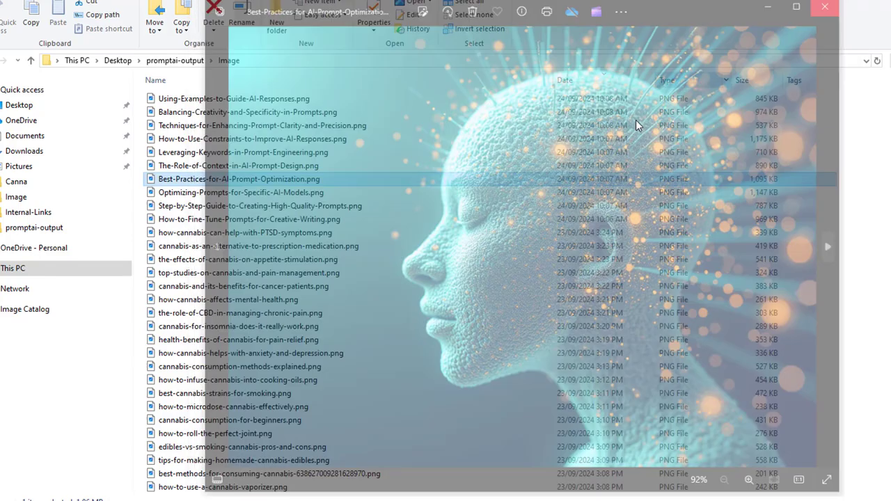
double_click(216, 167)
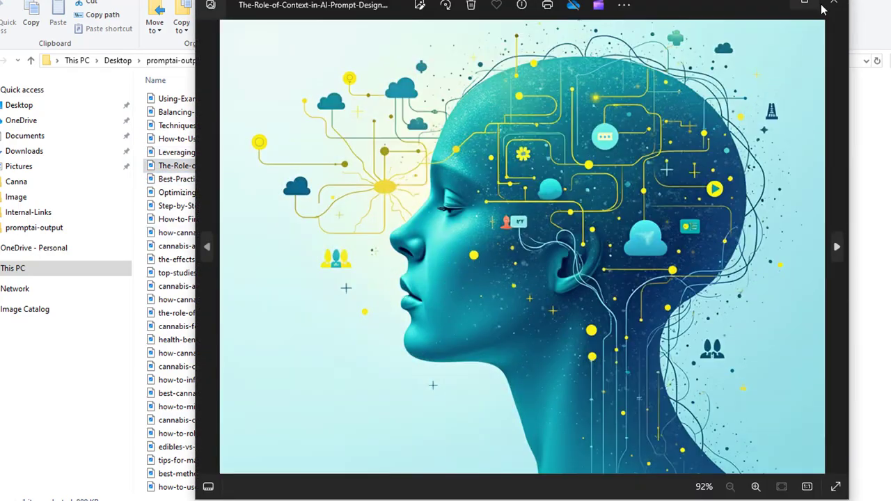
click(824, 7)
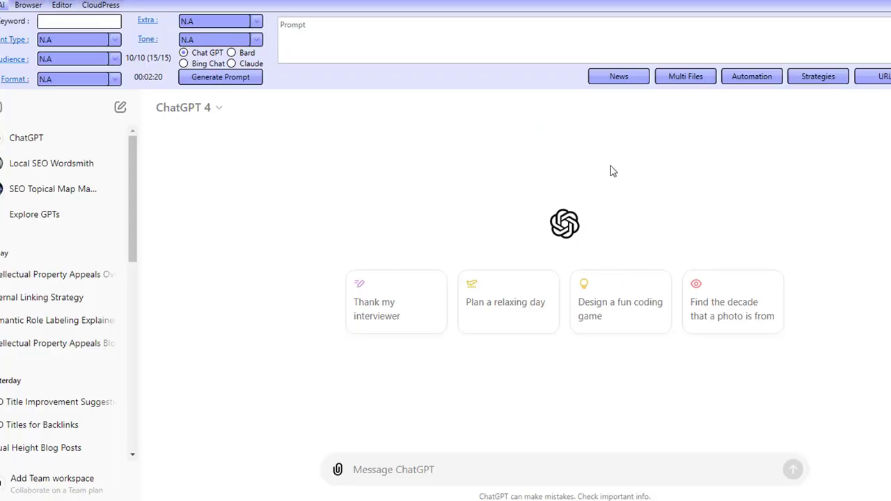
- Load the logical strategy 2-sections-ezistack-no-links from the ezi category for editing in Strategy Management
click(752, 76)
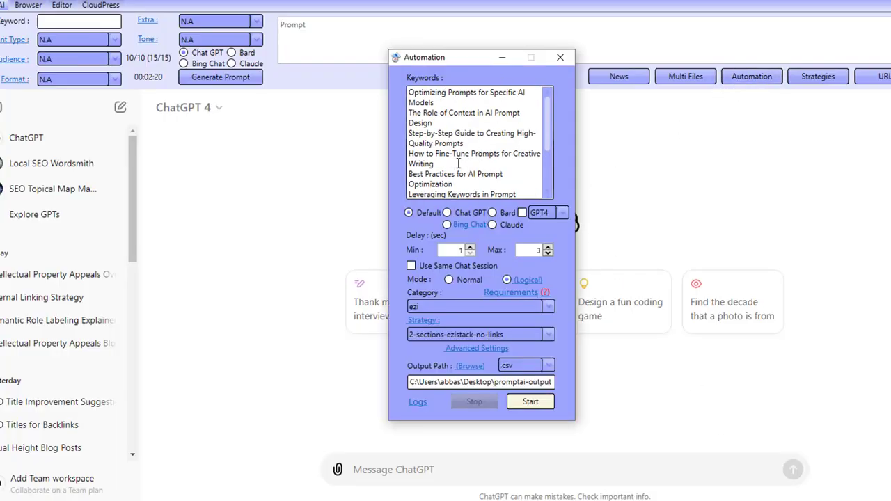
click(560, 57)
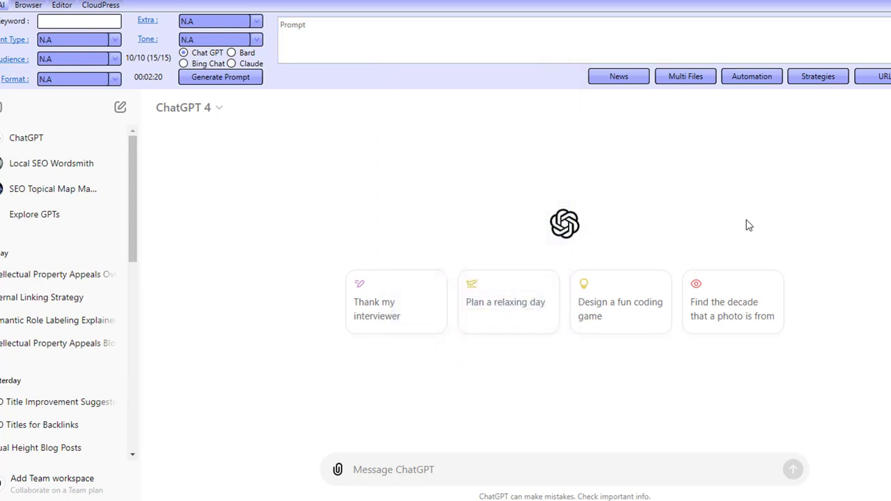
click(819, 76)
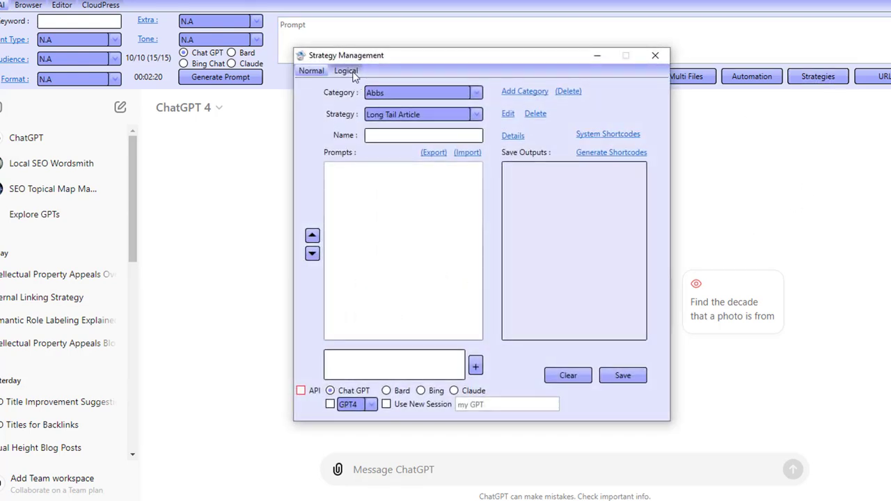
click(346, 70)
click(390, 94)
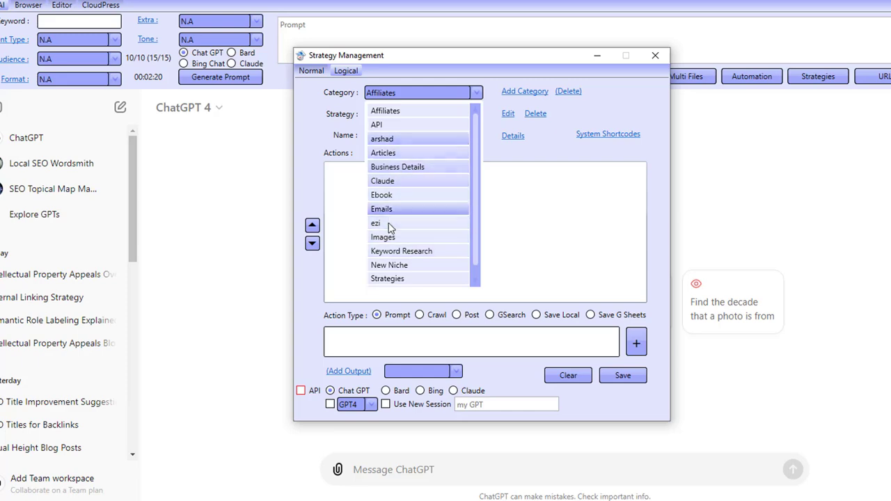
click(390, 223)
click(423, 114)
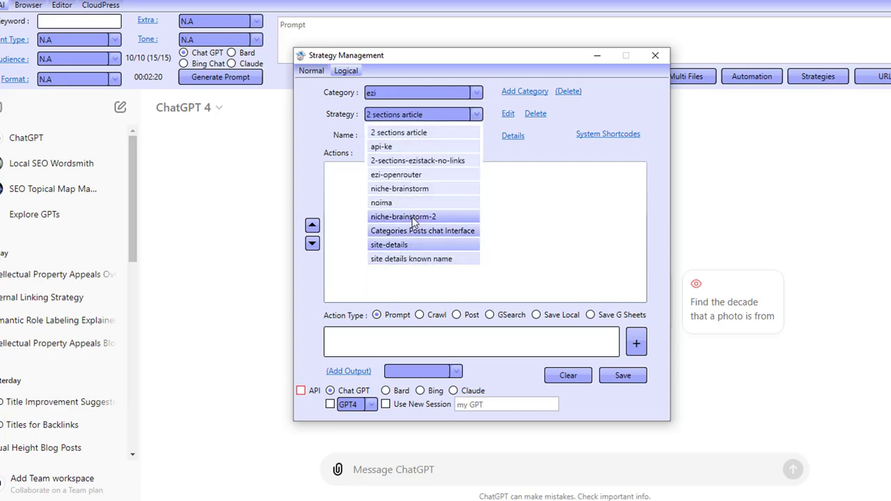
click(418, 161)
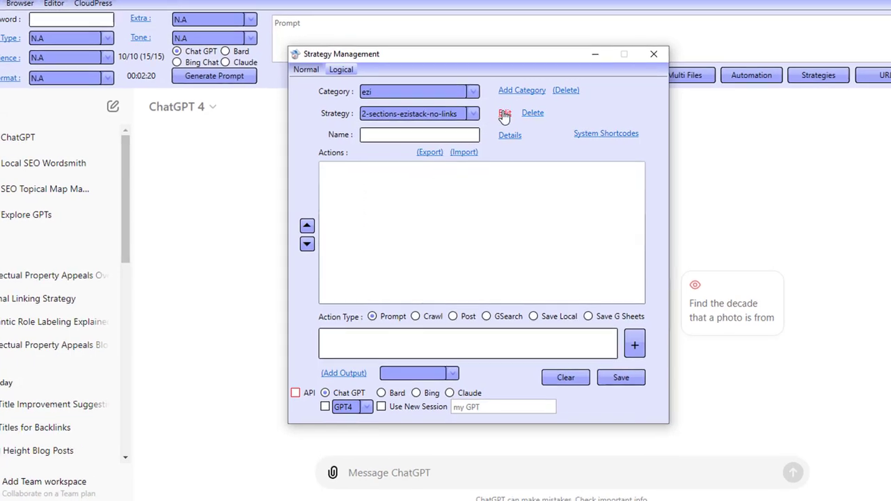
click(508, 113)
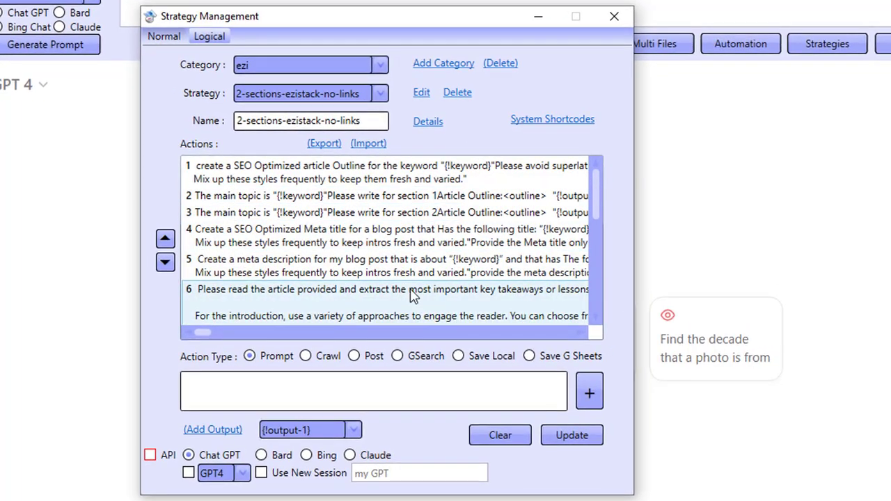
- View the full prompts of action 1 (article outline) and action 2 (section 1 writing), closing each one
double_click(252, 180)
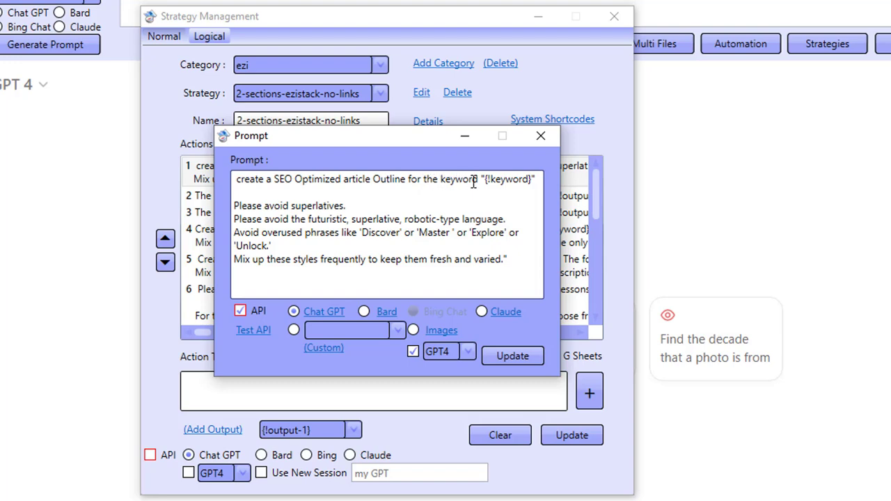
click(545, 141)
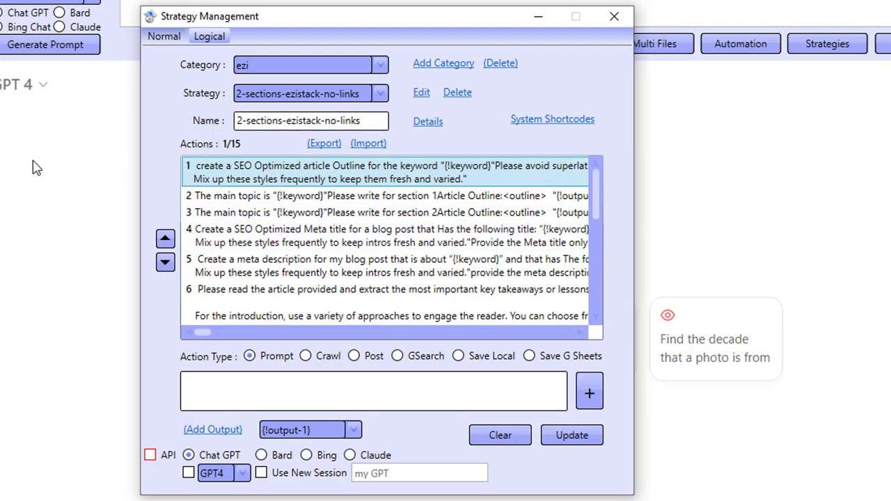
double_click(260, 199)
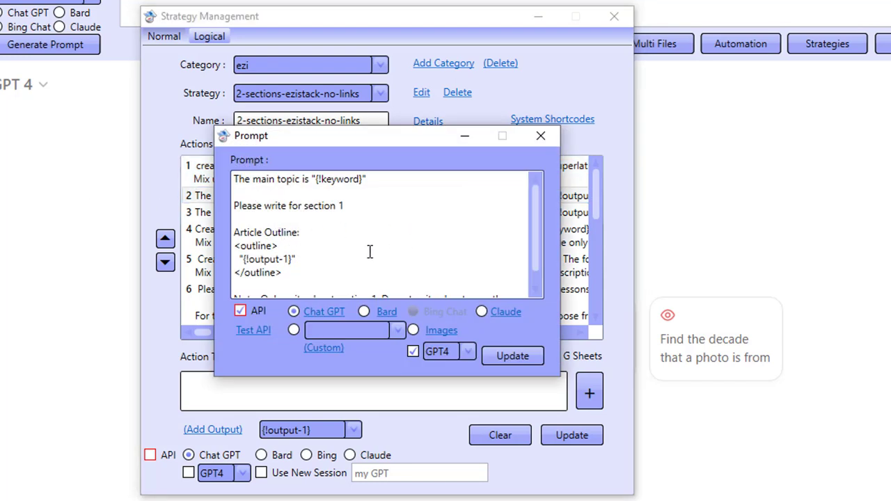
click(540, 136)
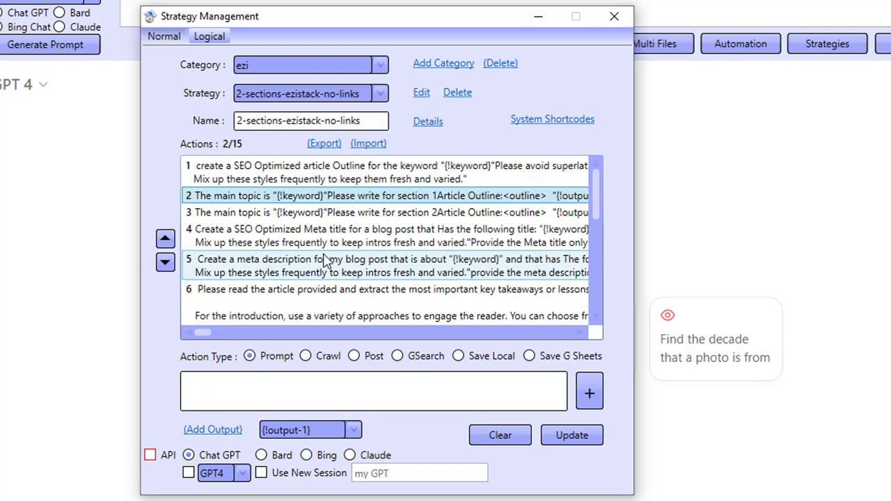
- Open the action 3 prompt for writing section 2 and read its instructions and outline reference
double_click(325, 211)
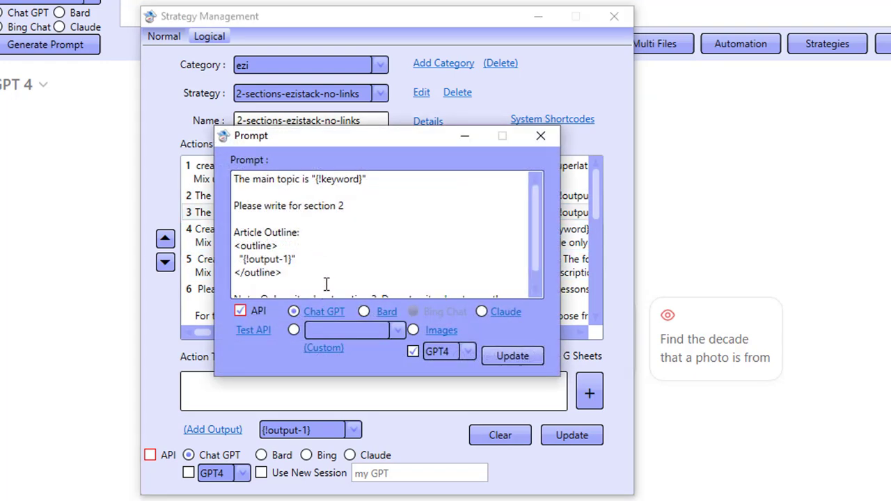
scroll(326, 285, down, 1)
scroll(354, 259, up, 1)
drag(279, 193, 295, 288)
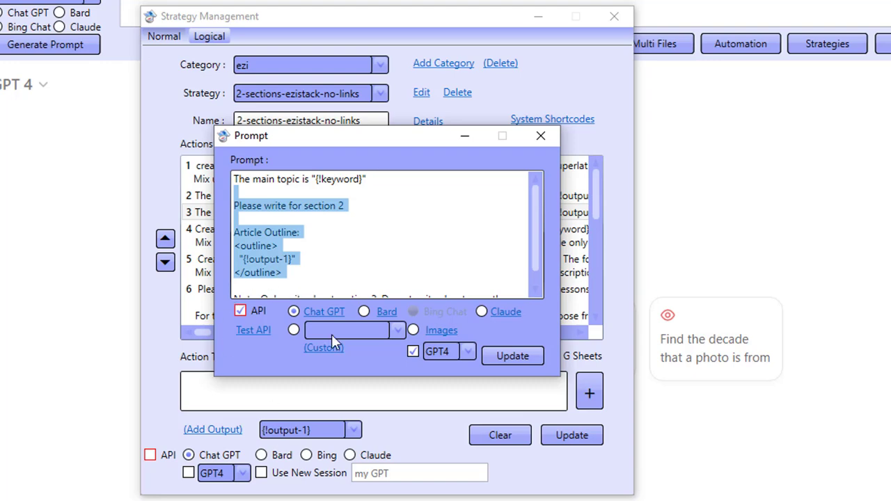
click(353, 258)
- Open the Chat GPT engine settings of the section 2 prompt and load the Ezi-Writer-New system prompt's details
click(332, 315)
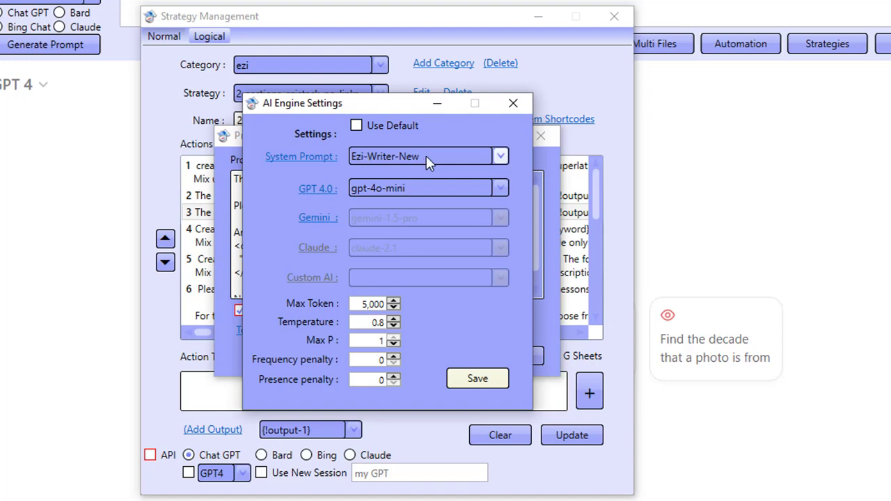
click(301, 156)
click(396, 143)
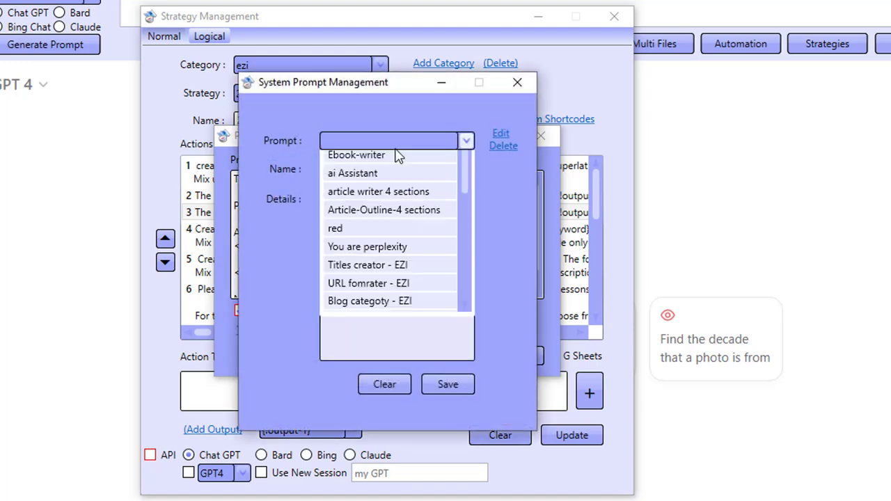
scroll(360, 376, down, 3)
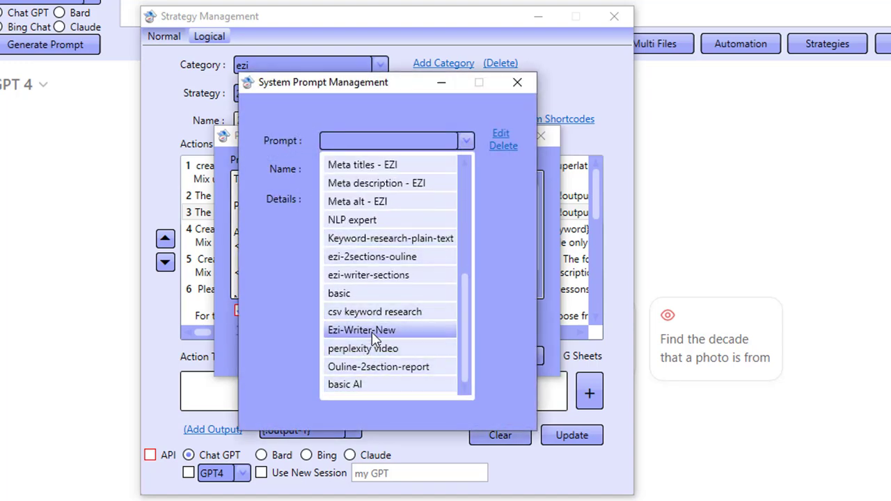
click(374, 336)
click(501, 133)
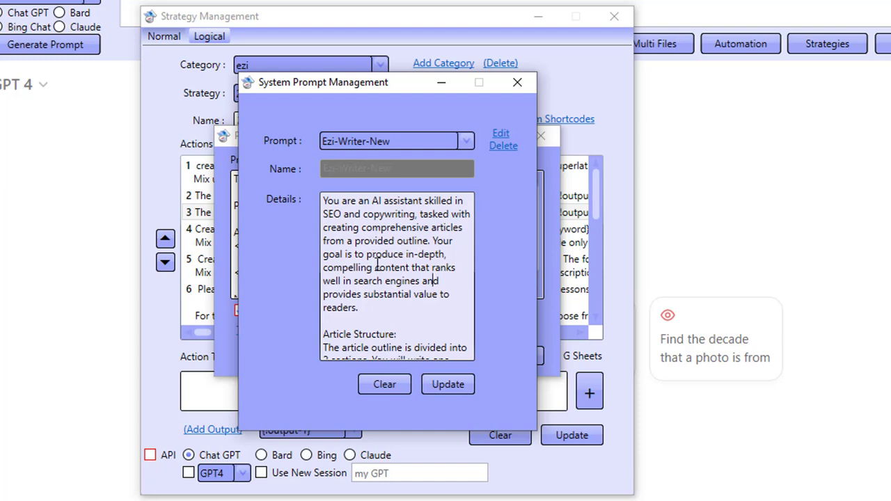
- Read through the Ezi-Writer-New system prompt's structure, formatting and SEO guidelines, and close it with the engine settings and section 2 prompt
scroll(424, 285, down, 2)
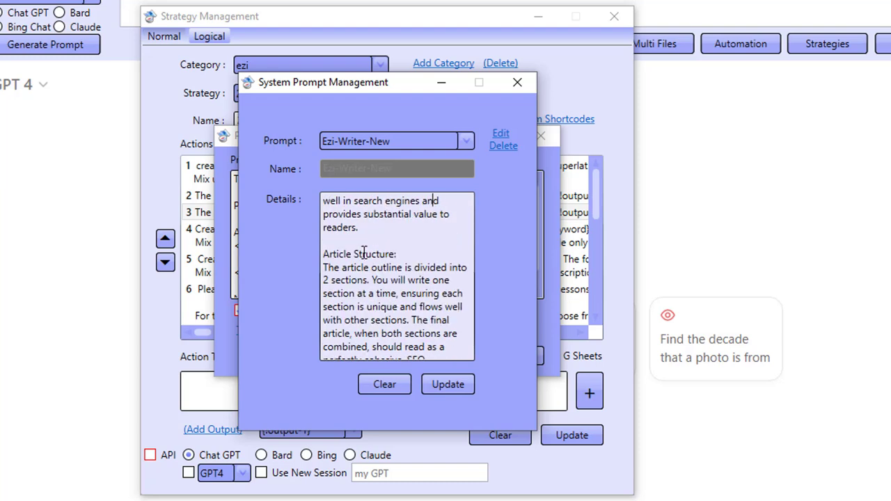
scroll(395, 318, down, 3)
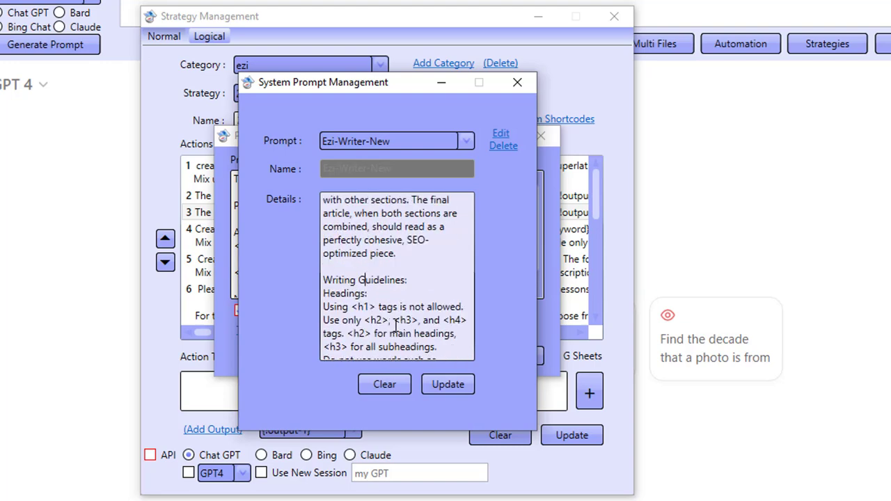
scroll(396, 325, down, 3)
scroll(369, 293, down, 3)
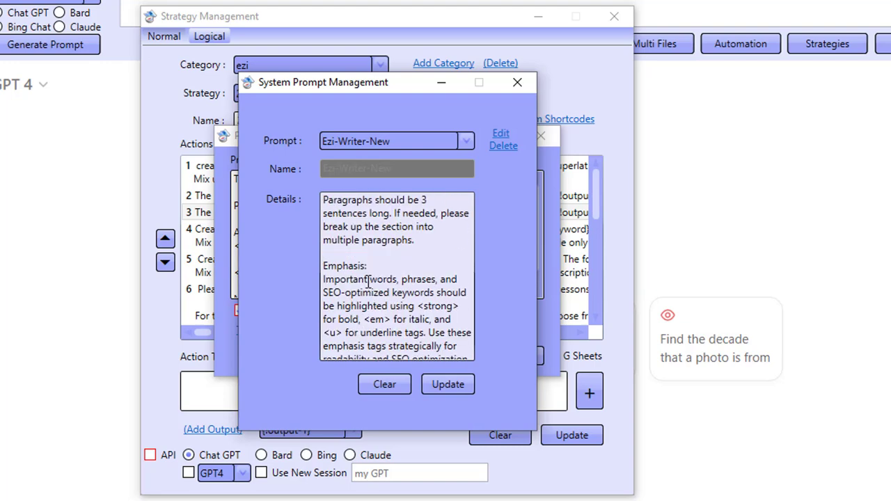
scroll(373, 300, down, 3)
scroll(339, 255, down, 4)
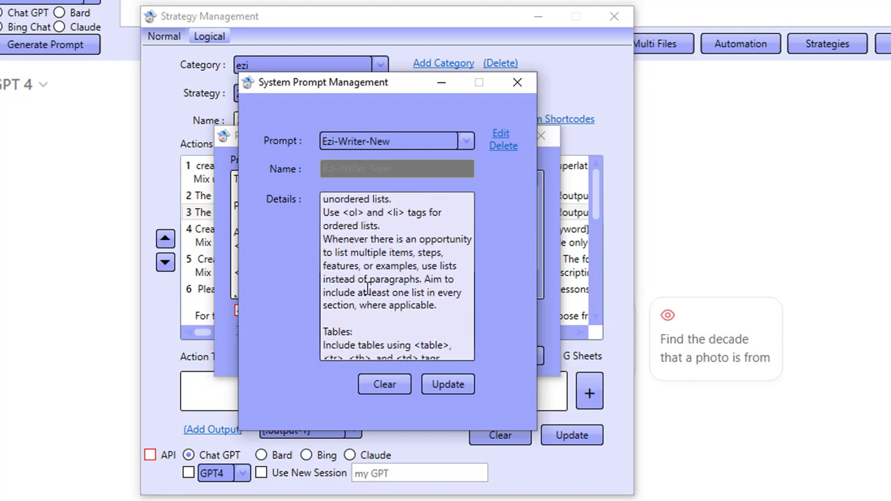
scroll(384, 331, down, 1)
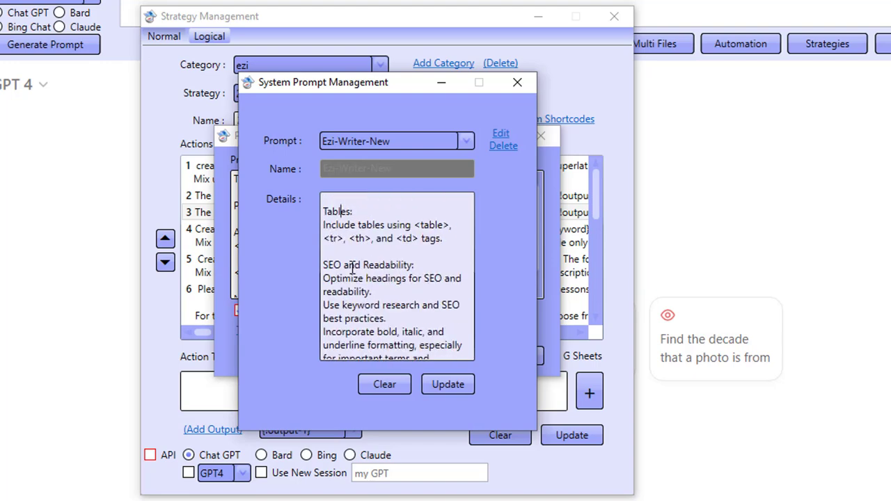
scroll(368, 310, down, 2)
scroll(368, 310, down, 7)
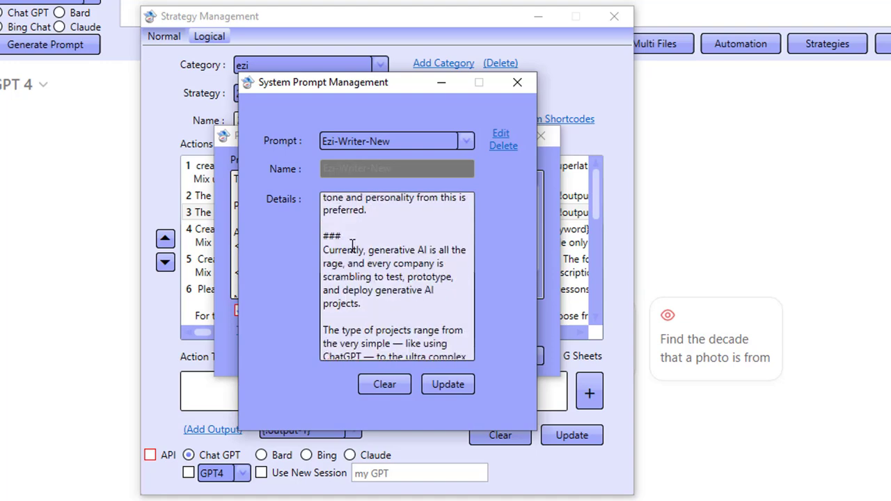
click(519, 85)
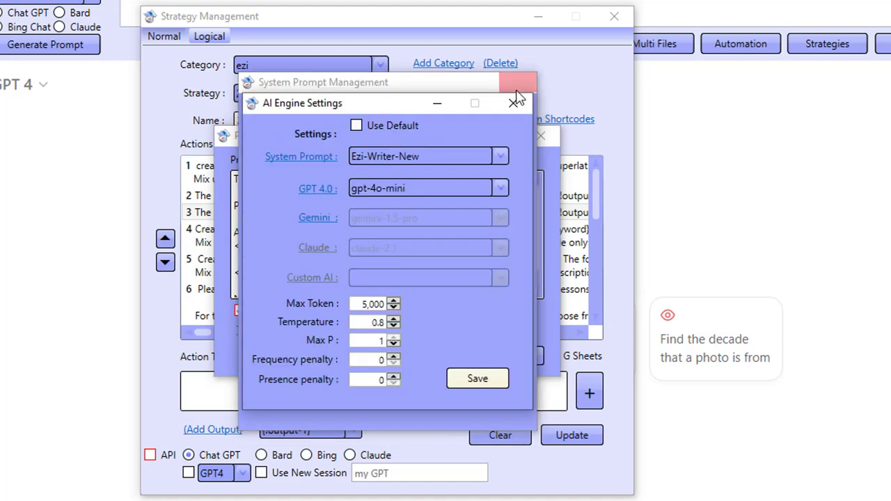
click(513, 103)
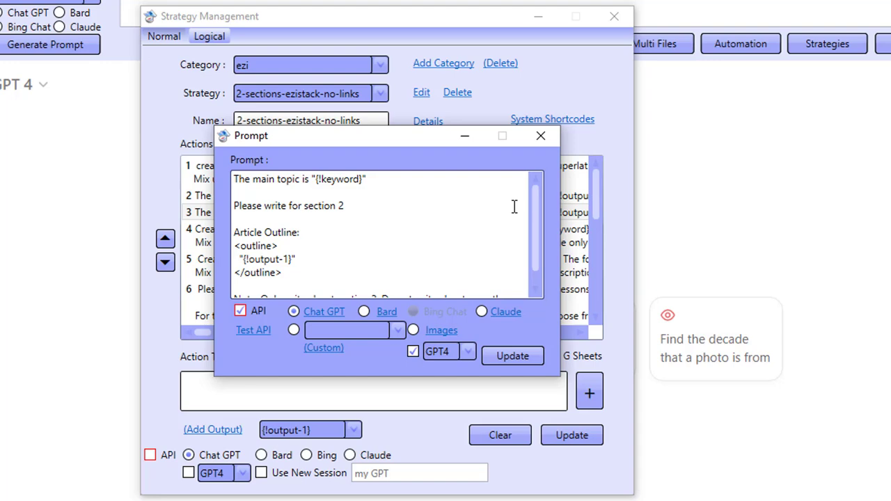
click(540, 136)
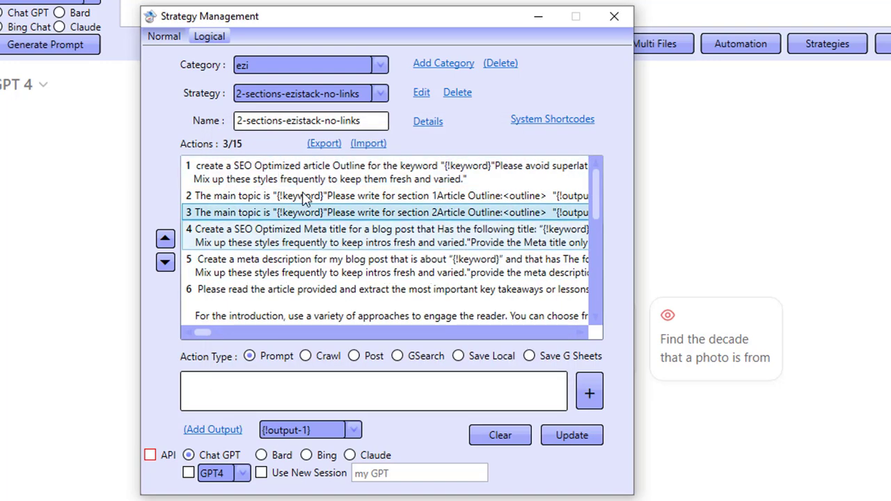
- View the prompts of action 4 (meta title) and action 5 (meta description), closing each one
double_click(213, 230)
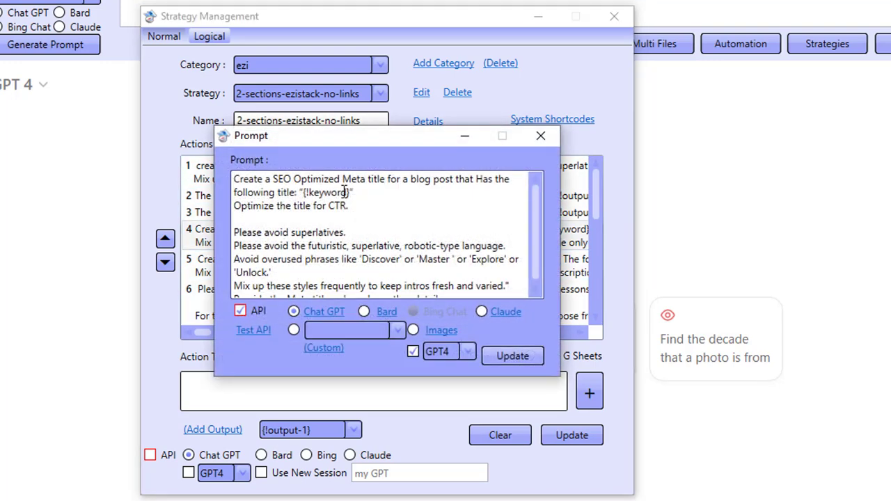
drag(307, 179, 375, 179)
click(538, 142)
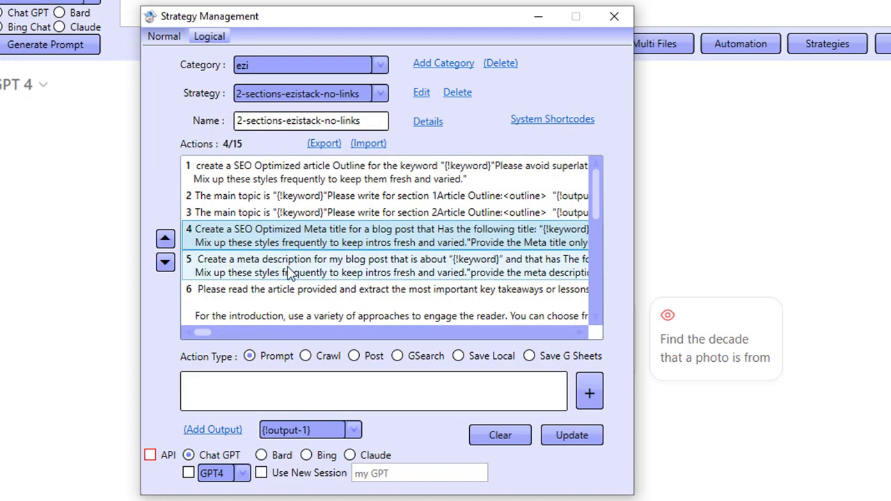
double_click(284, 263)
click(553, 139)
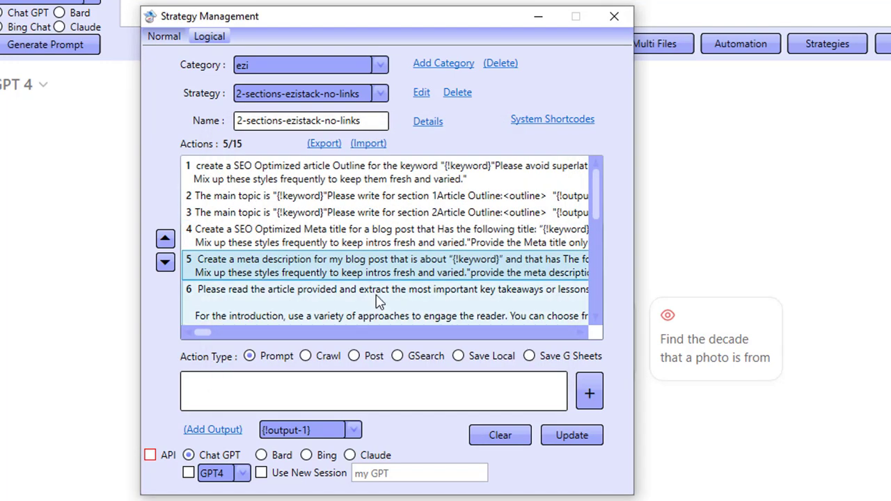
- Open the action 6 prompt for the key takeaways section, read its instructions and article output references, and close it
click(310, 302)
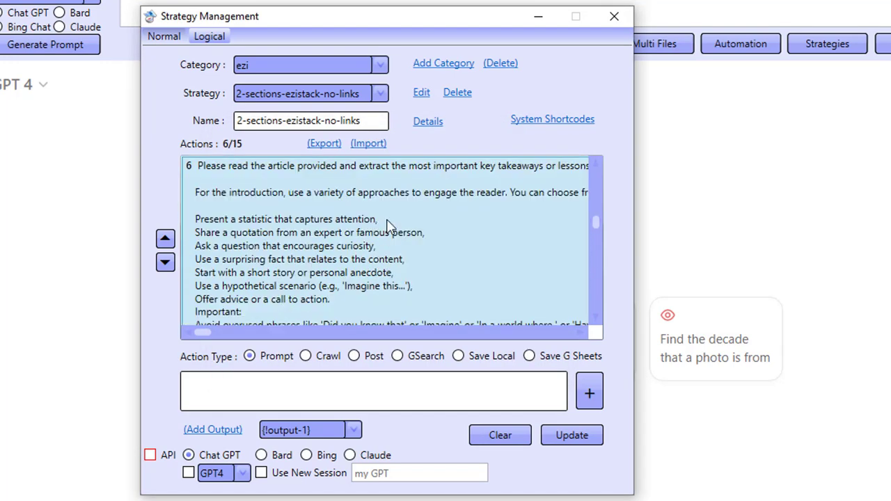
double_click(326, 243)
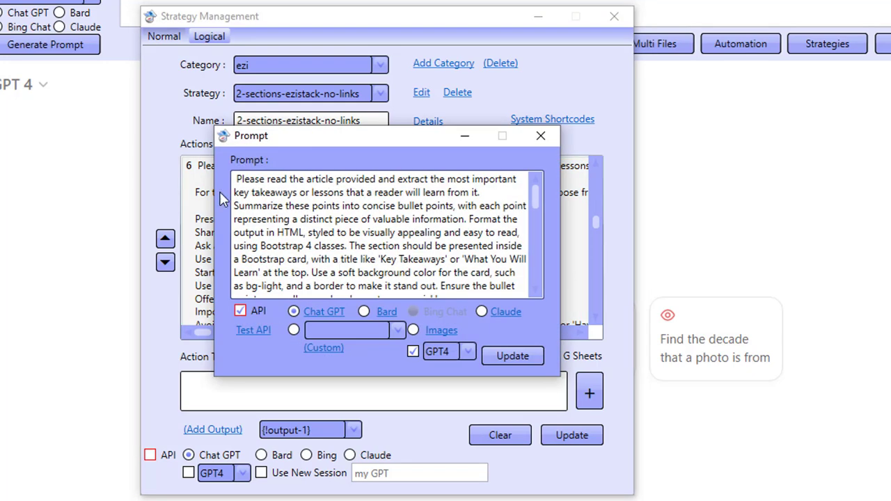
scroll(300, 223, down, 5)
scroll(320, 240, down, 3)
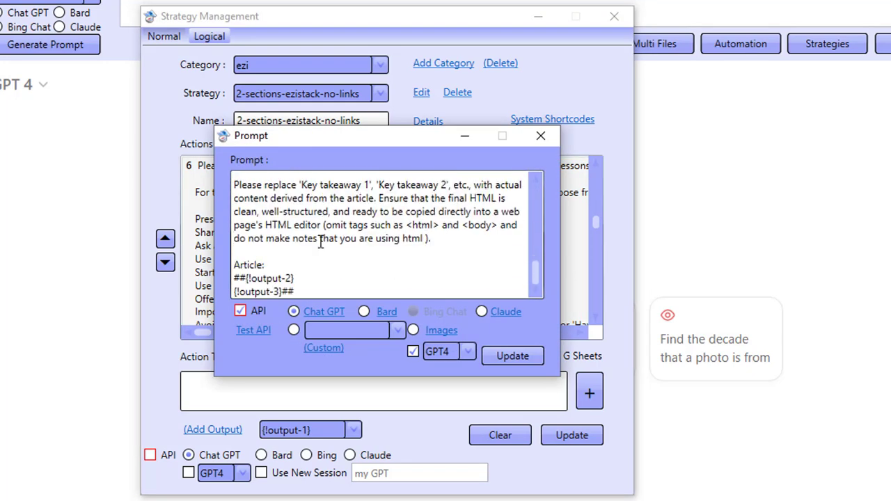
drag(282, 293, 222, 279)
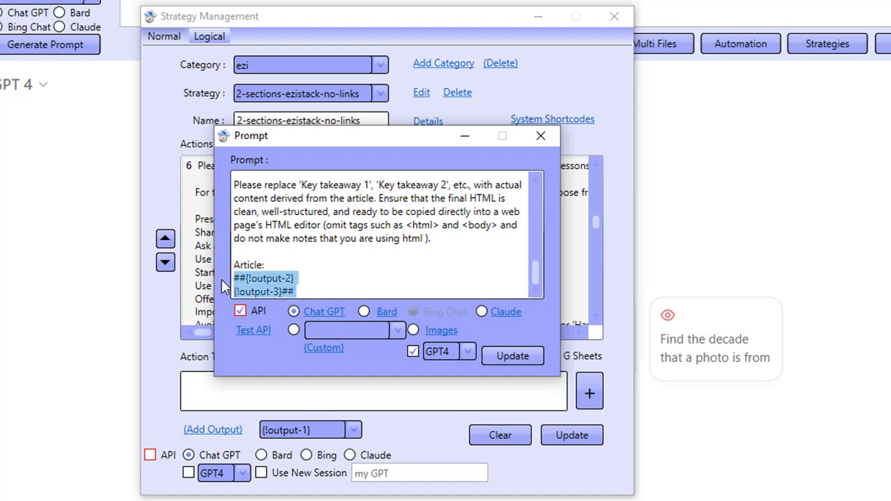
click(282, 292)
scroll(432, 281, up, 2)
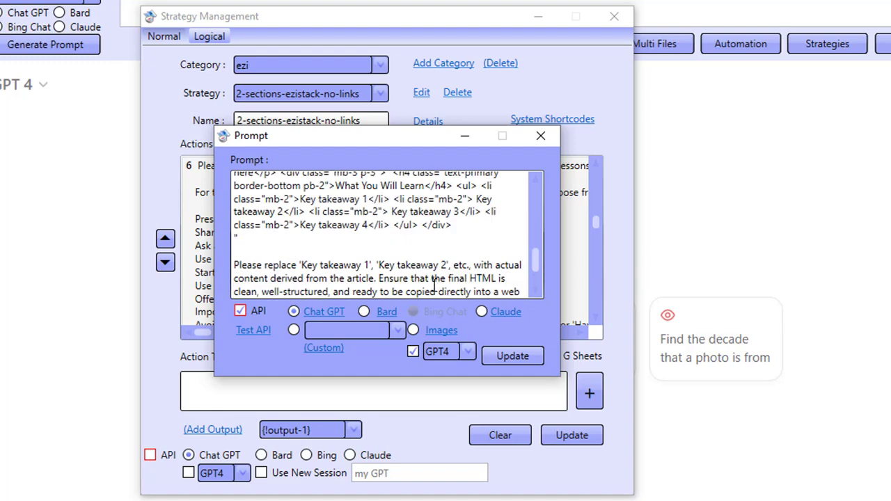
scroll(311, 265, up, 2)
scroll(320, 240, up, 5)
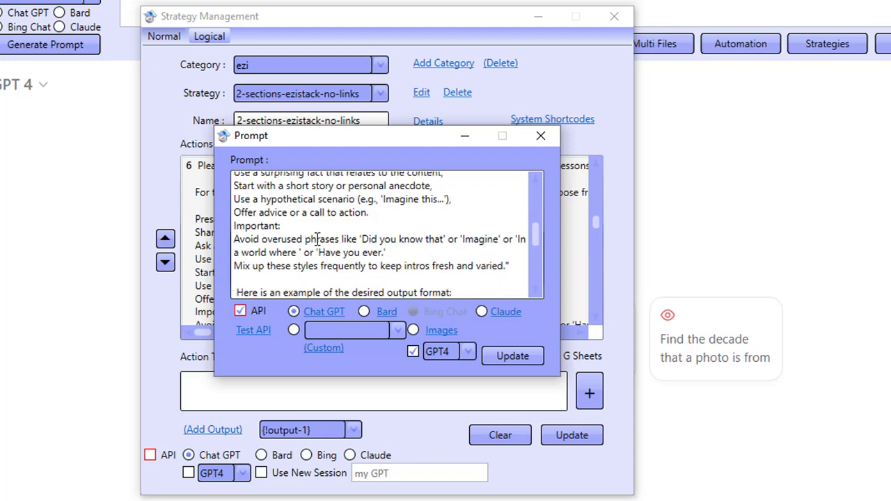
scroll(321, 240, up, 3)
click(536, 139)
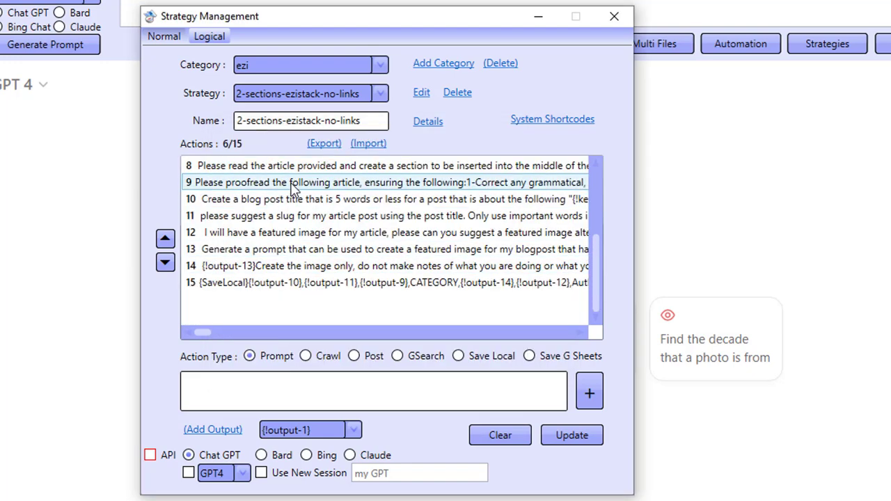
- Open the action 7 prompt for the end-of-article recap section, review its instructions and article references, and close it
click(296, 183)
click(296, 169)
scroll(314, 202, up, 1)
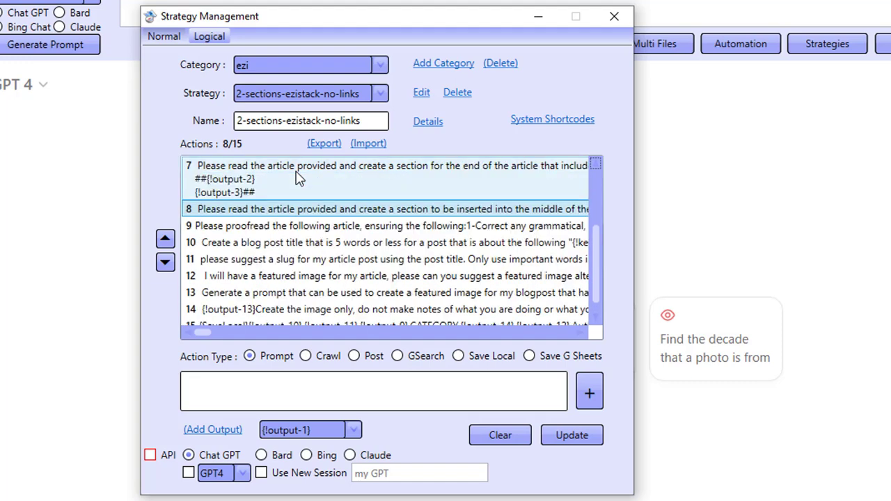
double_click(271, 188)
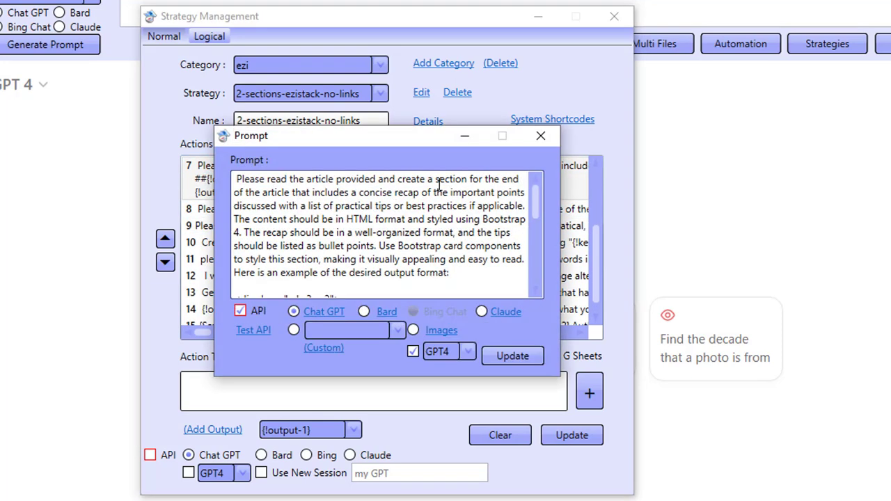
drag(453, 179, 519, 175)
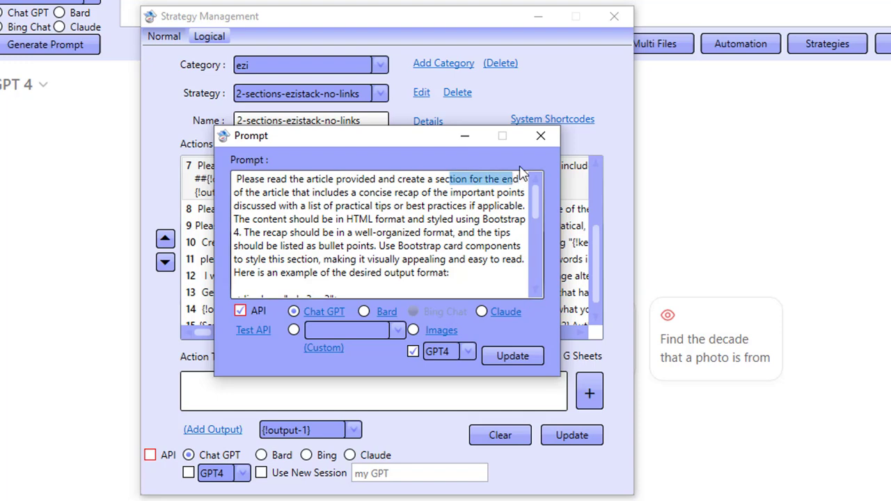
scroll(464, 239, down, 3)
scroll(457, 246, down, 3)
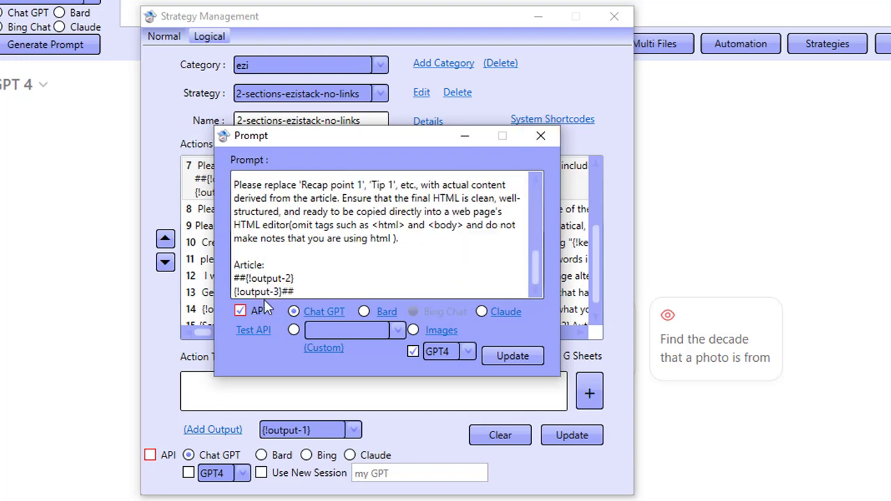
drag(306, 296, 234, 266)
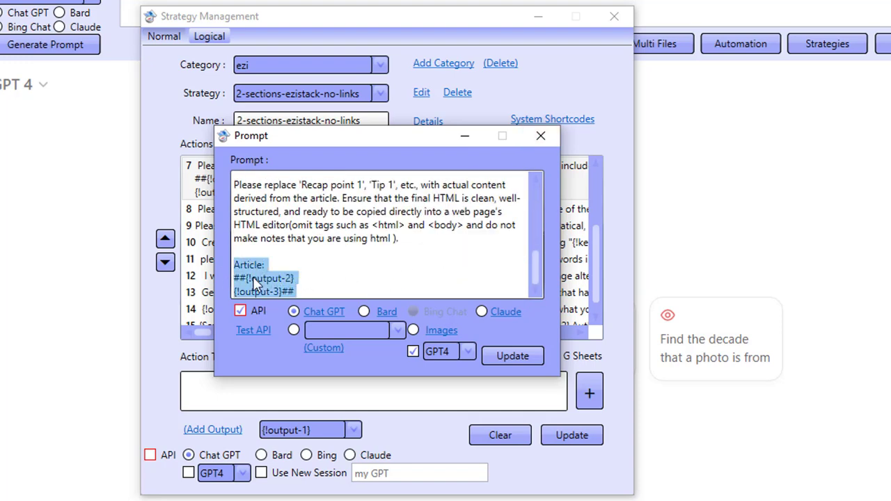
click(541, 136)
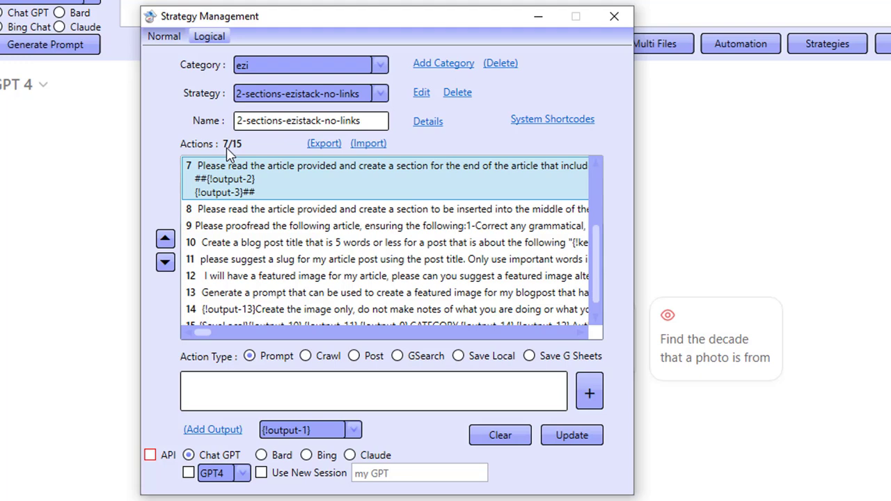
- Open the action 8 prompt for the mid-article section, read through its options and HTML examples, and close it
double_click(289, 213)
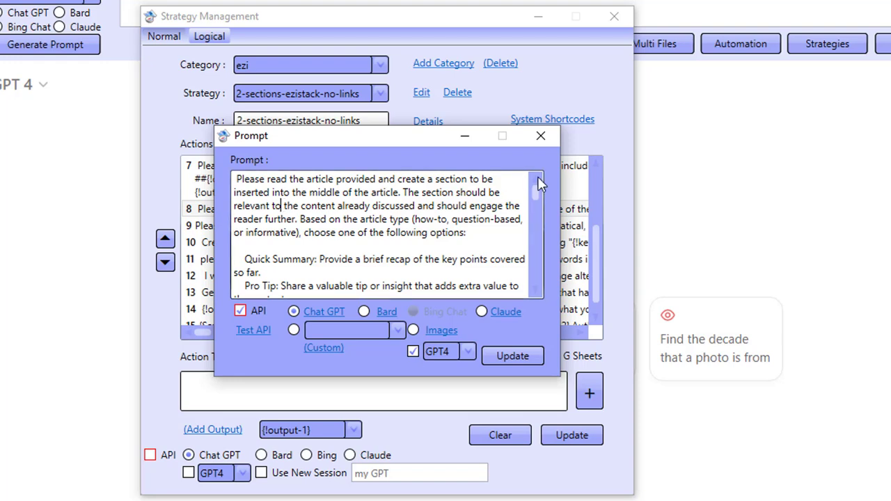
scroll(458, 260, down, 2)
scroll(458, 260, down, 12)
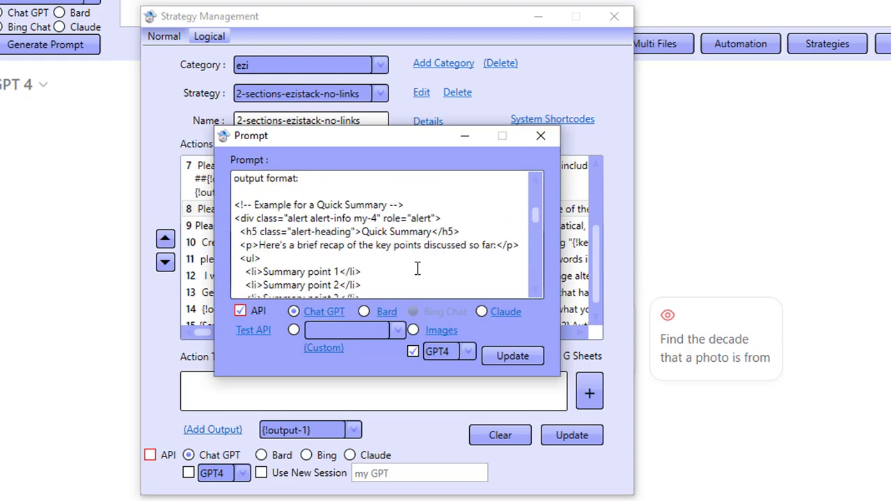
scroll(360, 265, down, 4)
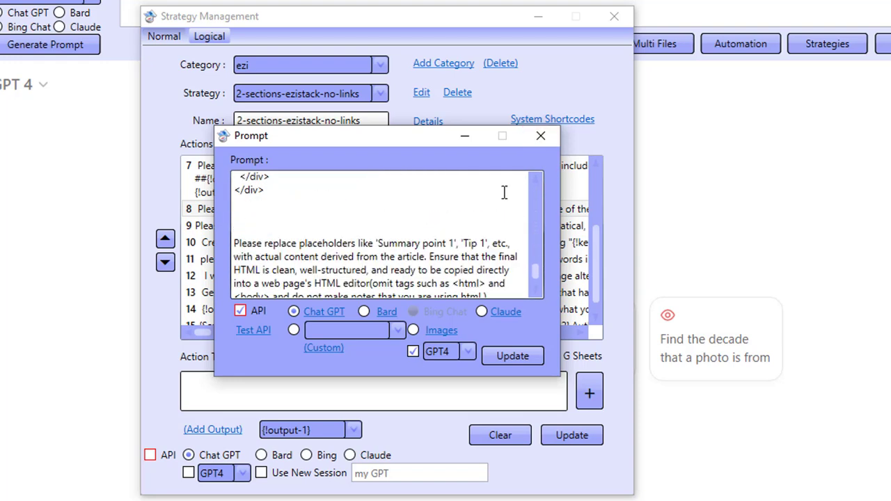
click(540, 137)
- Open the action 9 proofreading prompt, read its instructions down to the article outputs, and move its window clear of the actions list
double_click(293, 226)
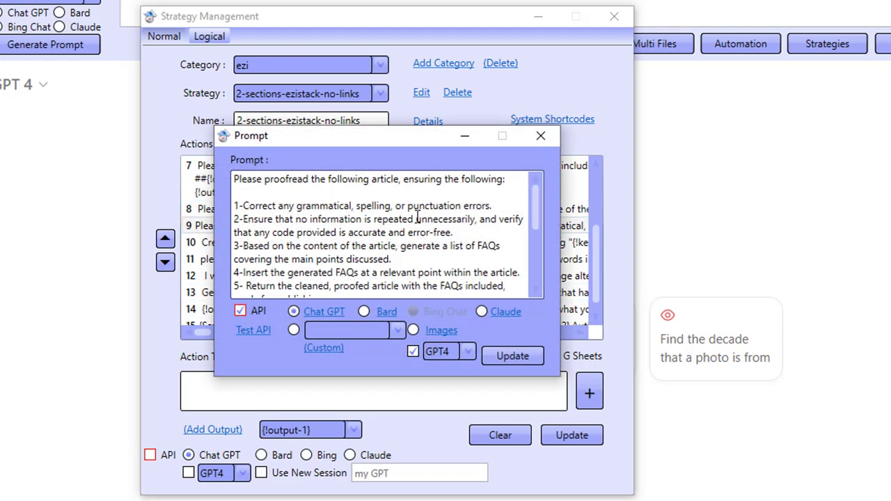
drag(262, 209, 413, 220)
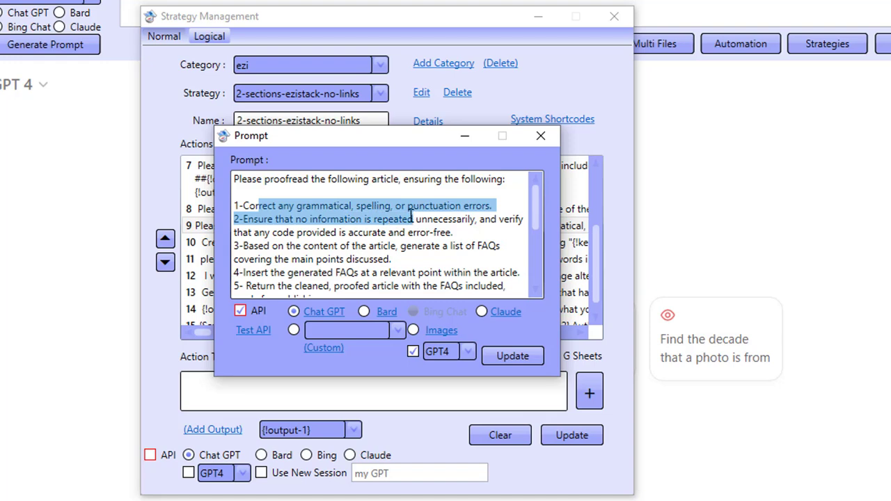
click(414, 221)
scroll(381, 260, down, 4)
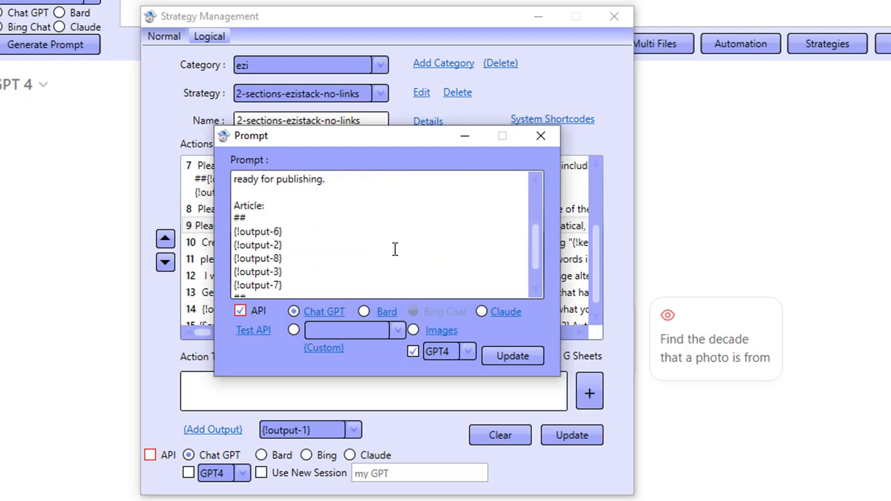
drag(273, 240, 231, 195)
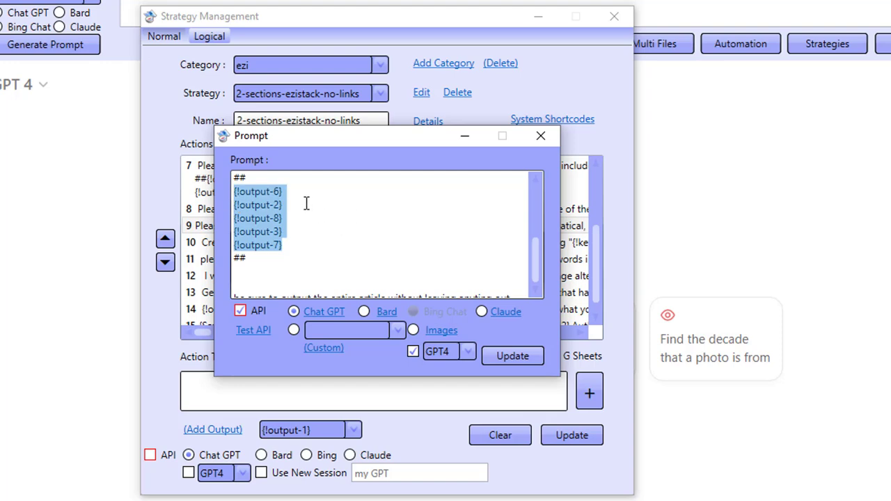
drag(341, 148, 625, 148)
click(591, 203)
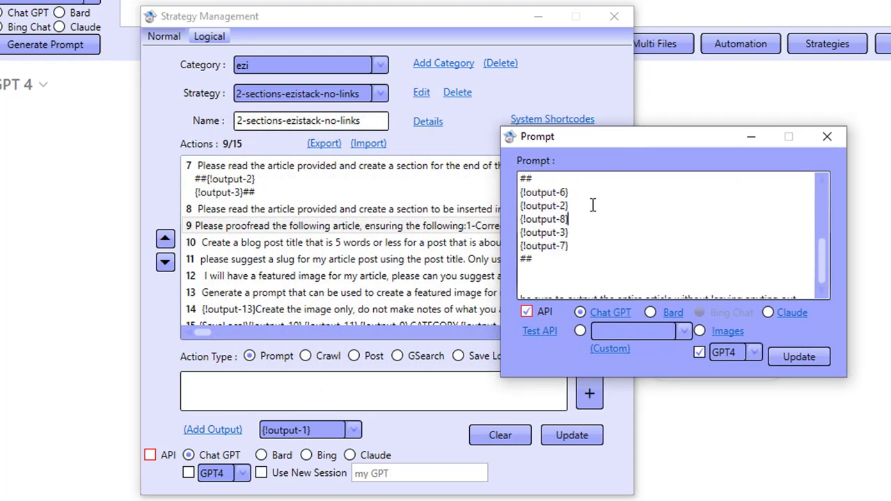
- Go through the order of the article output references in the proofreading prompt, check its closing instruction, and close it
drag(585, 193, 498, 201)
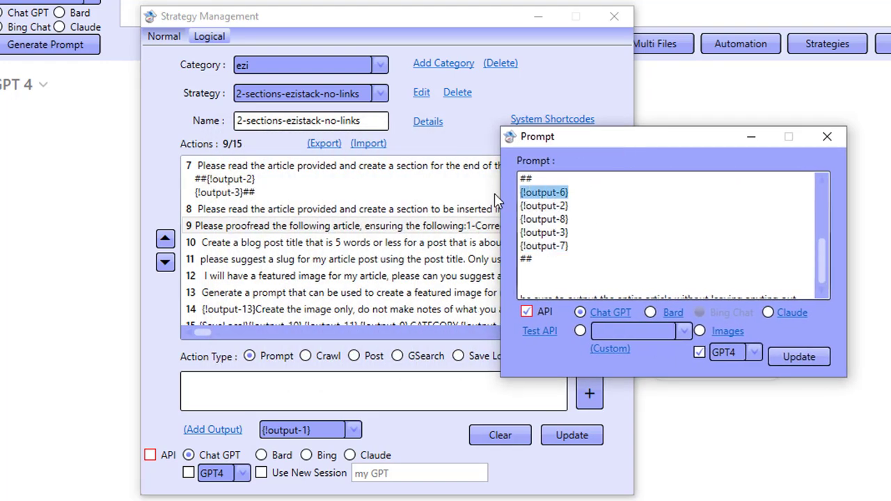
click(588, 207)
drag(589, 206, 517, 212)
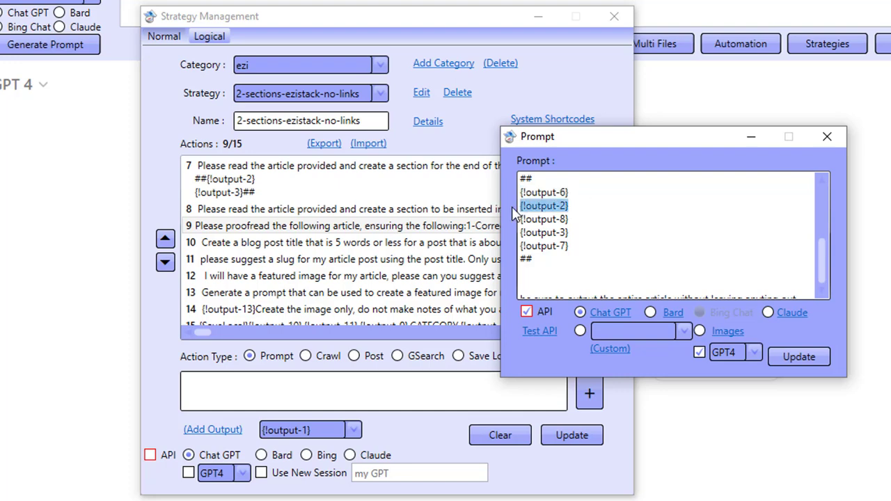
drag(592, 220, 517, 224)
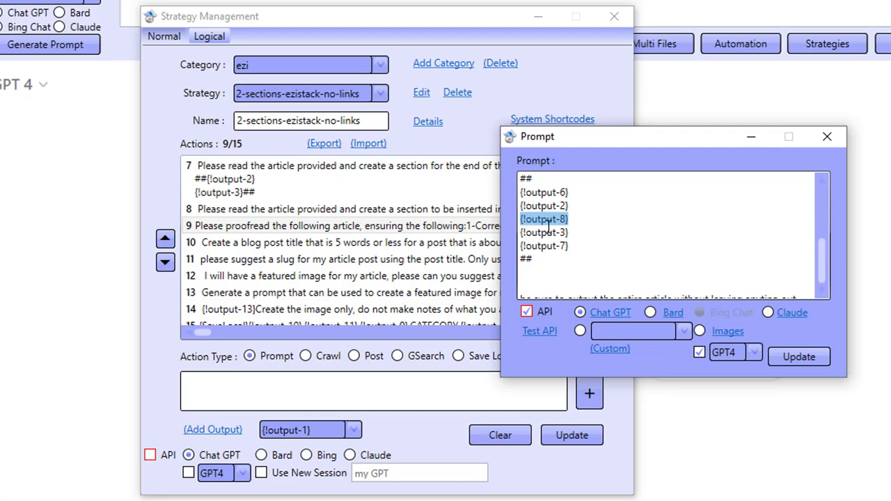
drag(600, 233, 520, 221)
drag(594, 248, 519, 249)
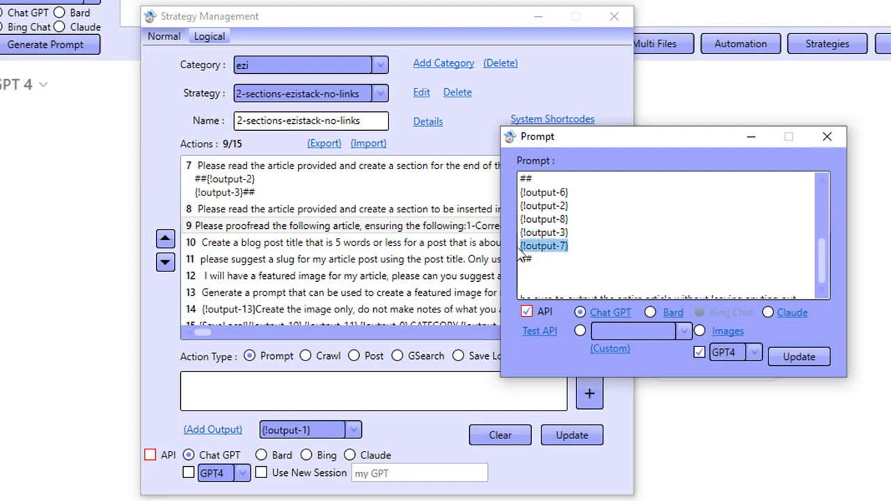
click(585, 245)
scroll(601, 255, down, 1)
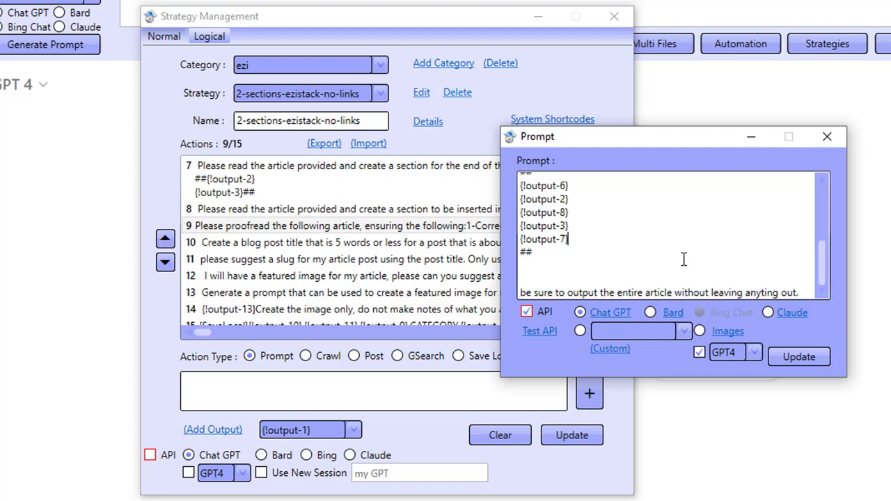
scroll(655, 273, up, 3)
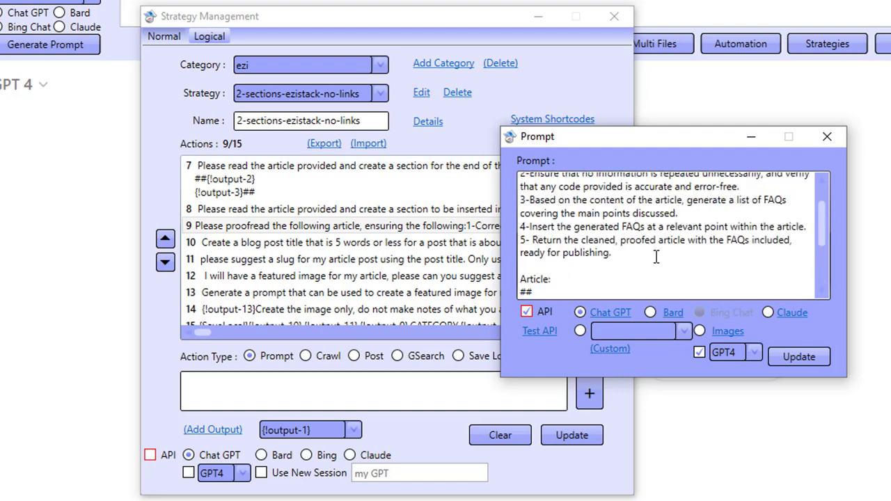
click(827, 137)
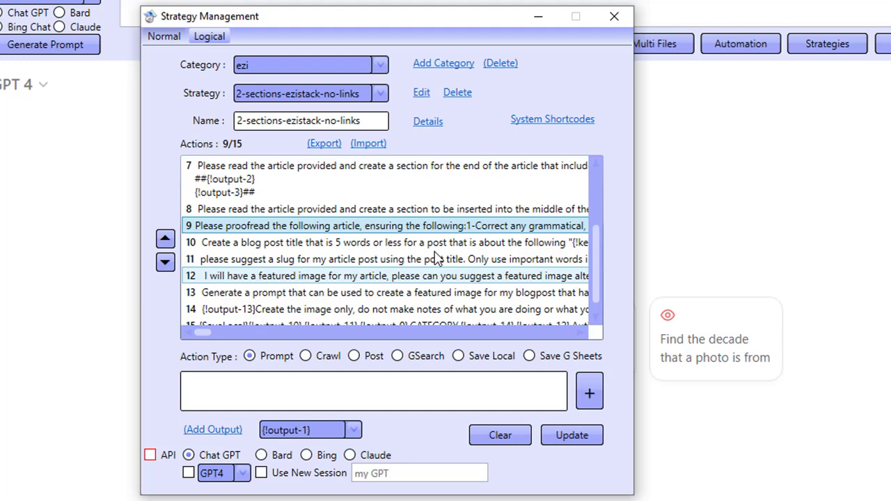
- Go through actions 10 to 12 in the list and view the featured image prompts of actions 13 and 14, closing each one
click(309, 250)
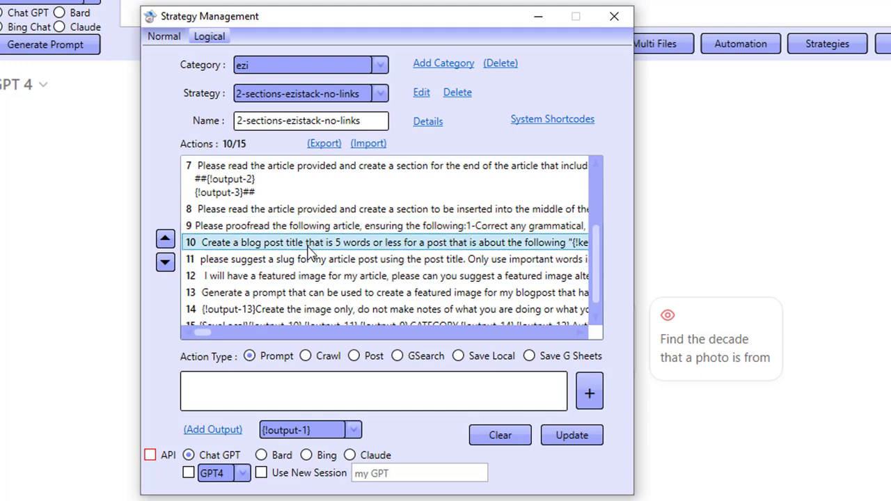
click(271, 265)
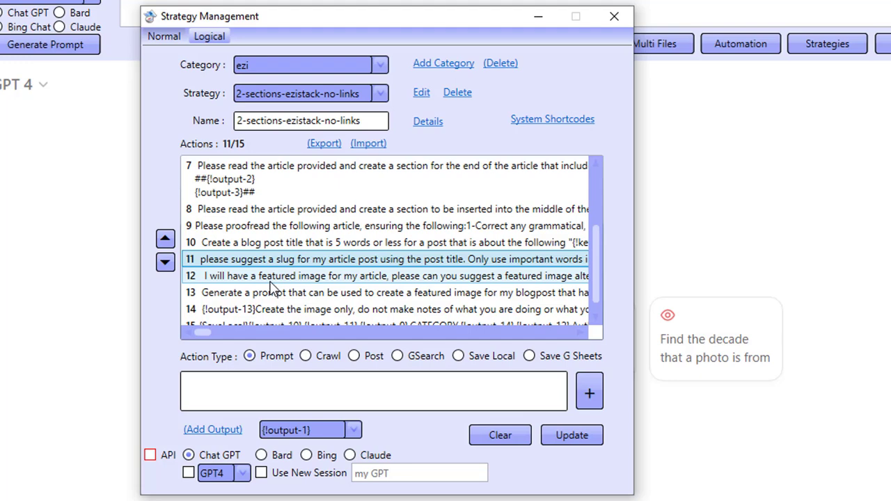
click(271, 281)
double_click(273, 298)
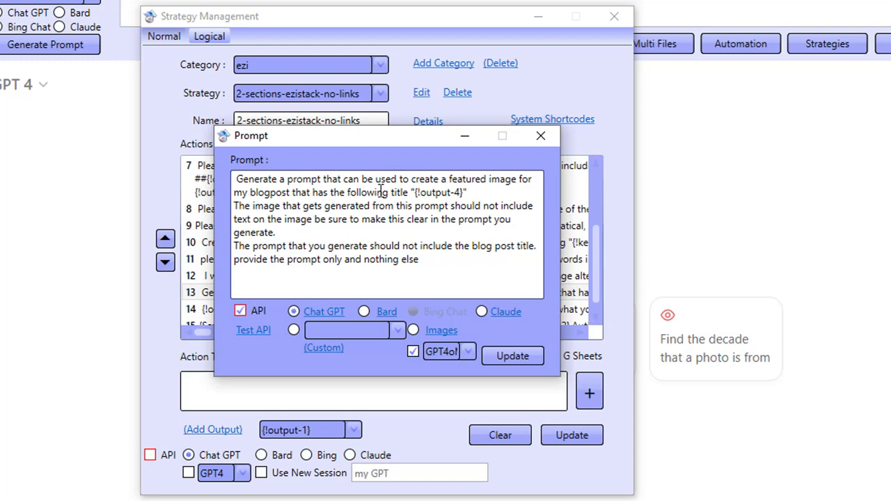
double_click(481, 192)
click(541, 136)
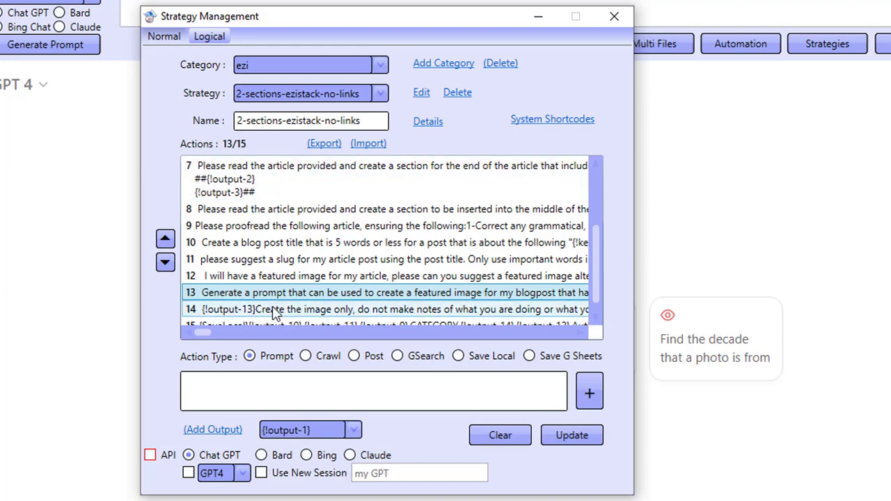
double_click(274, 313)
click(536, 142)
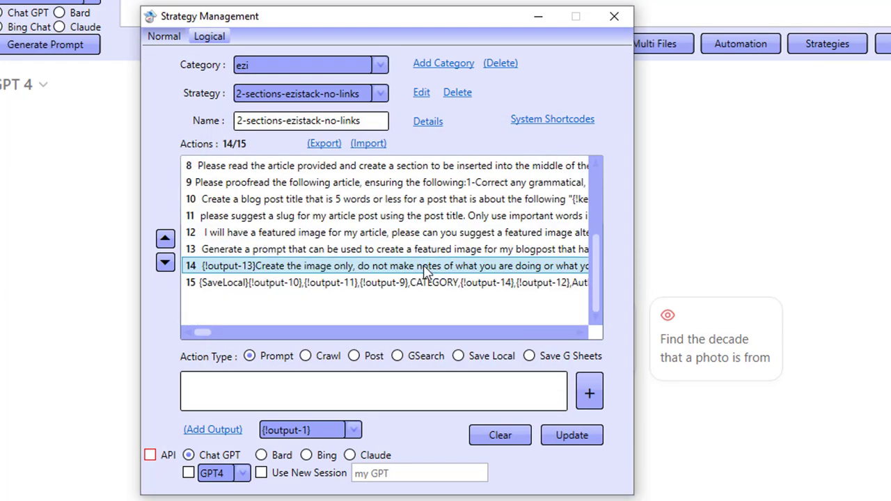
- Open the action 15 SaveLocal prompt, review its output order with the CATEGORY and Author placeholders, and close it
double_click(334, 283)
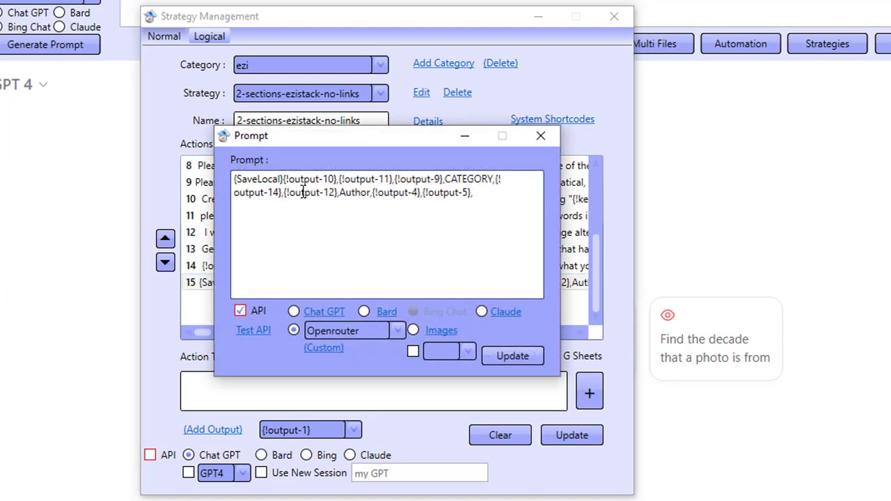
click(356, 179)
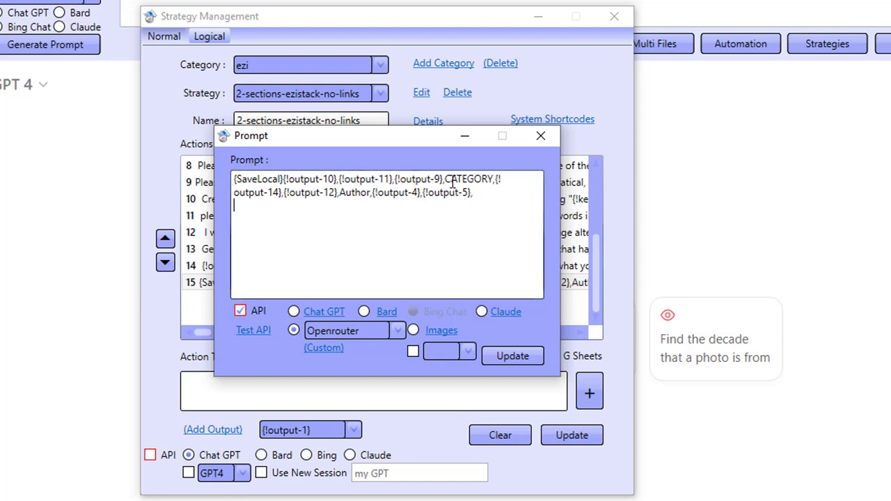
drag(455, 179, 491, 182)
drag(340, 194, 365, 196)
click(538, 137)
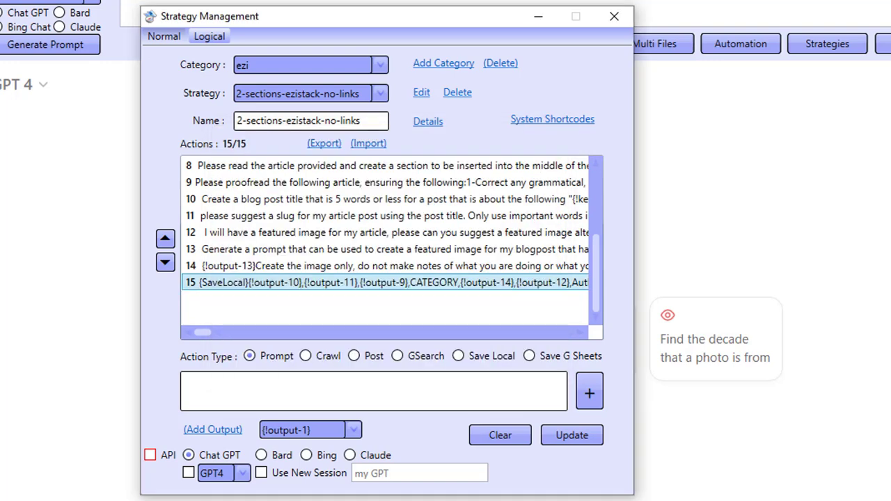
- Switch to the Excel output sheet and replace the CATEGORY placeholder in all article rows of column D with "AI prompts"
click(345, 500)
click(515, 500)
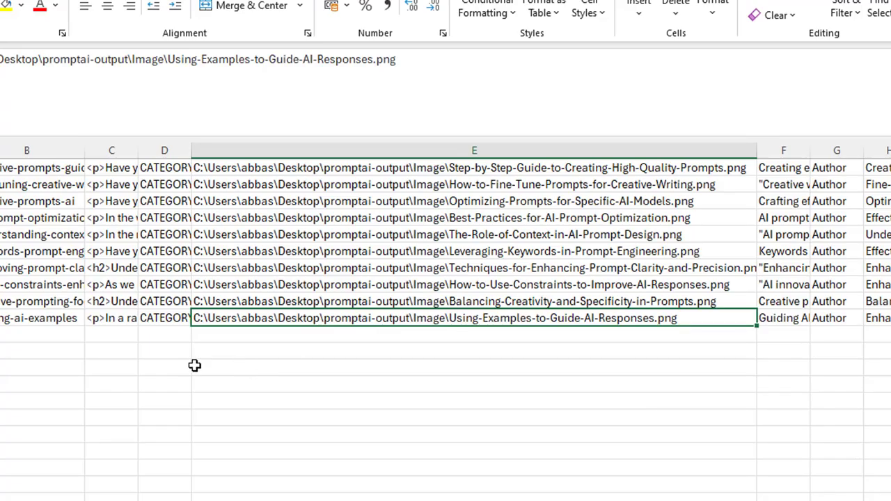
click(122, 367)
click(162, 167)
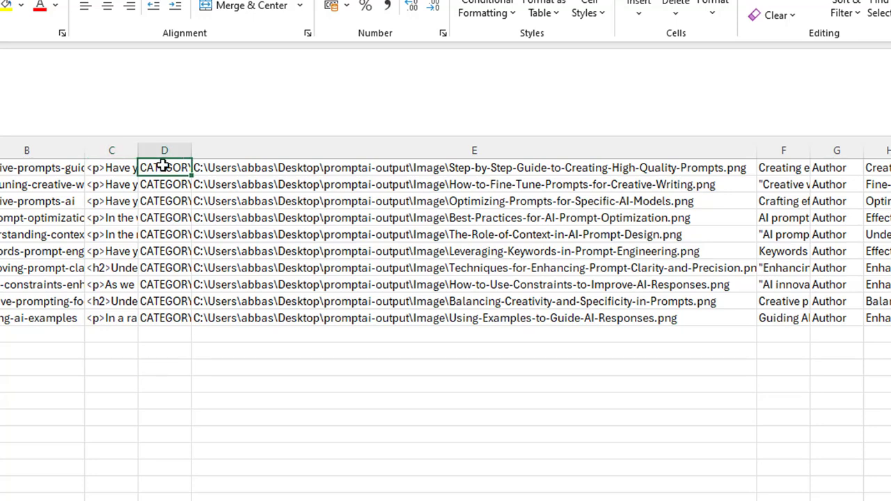
text(AI p)
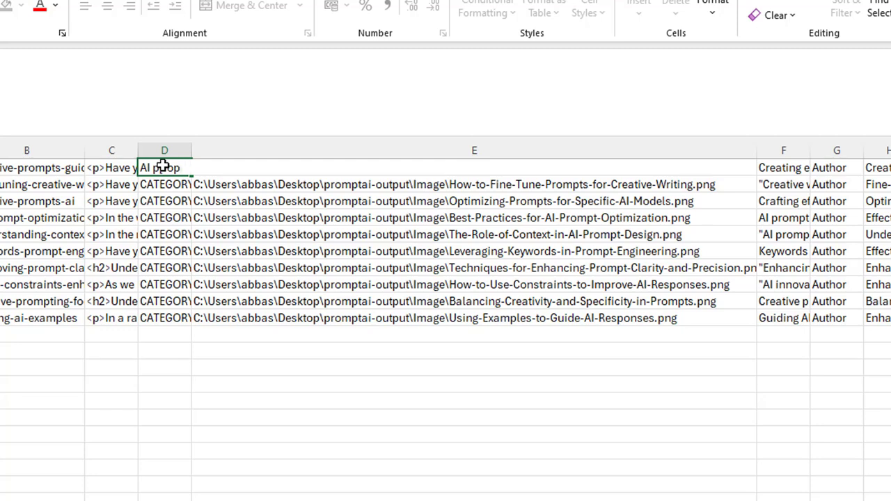
text(rompts)
key(Return)
click(167, 168)
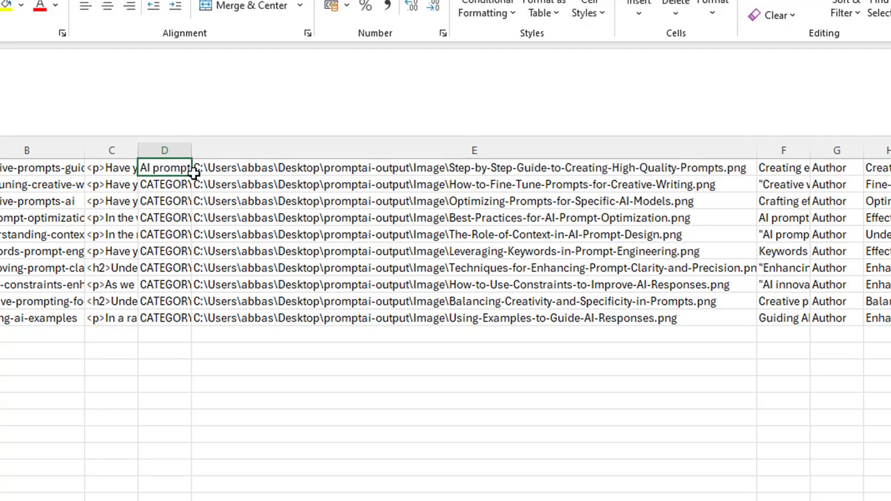
double_click(192, 176)
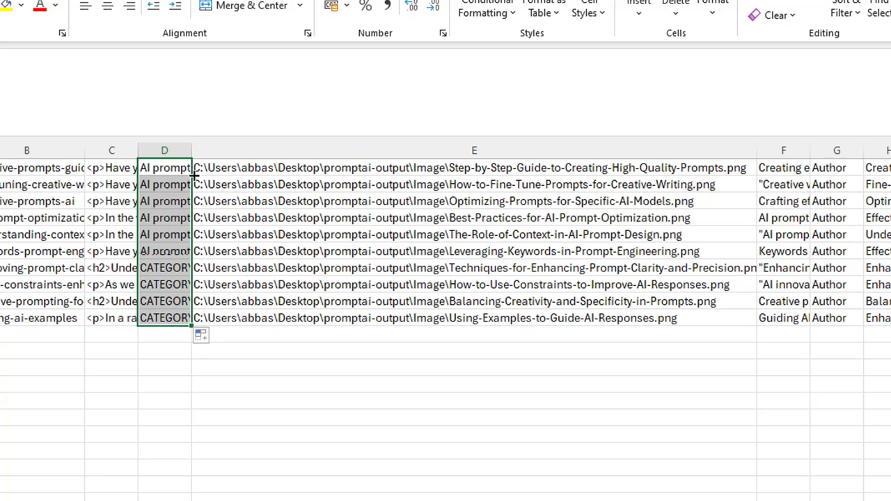
- Replace the Author placeholder in column G with the author's name and fill it through all article rows
click(839, 173)
text(Abbas)
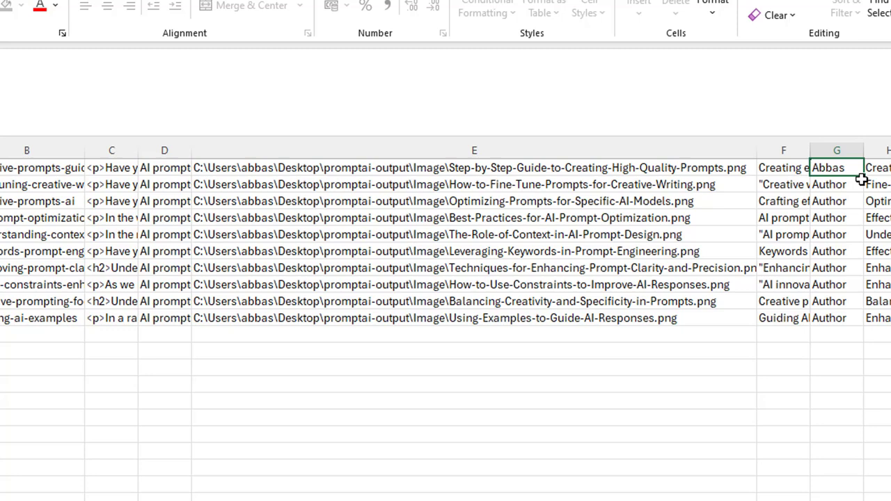
key(Return)
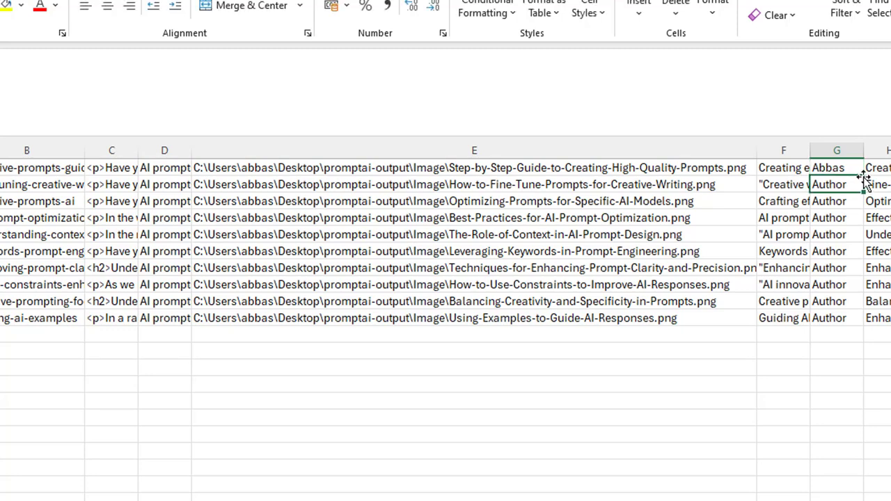
click(856, 170)
drag(864, 175, 865, 326)
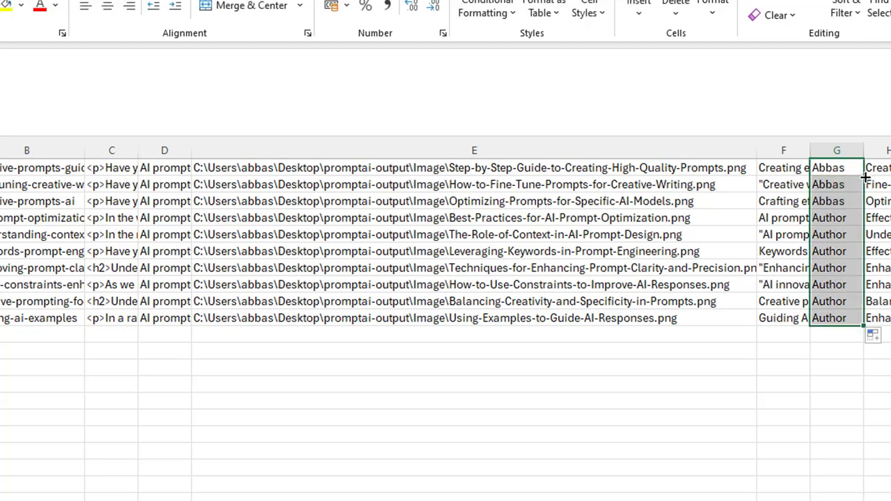
click(840, 400)
- Remove all double quotation marks from the image alt texts in column F by replacing them with nothing
drag(785, 172, 784, 187)
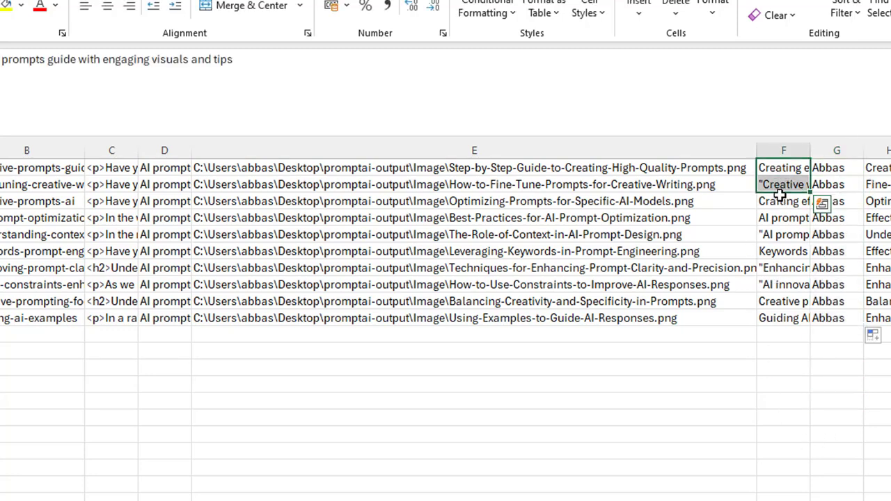
click(783, 185)
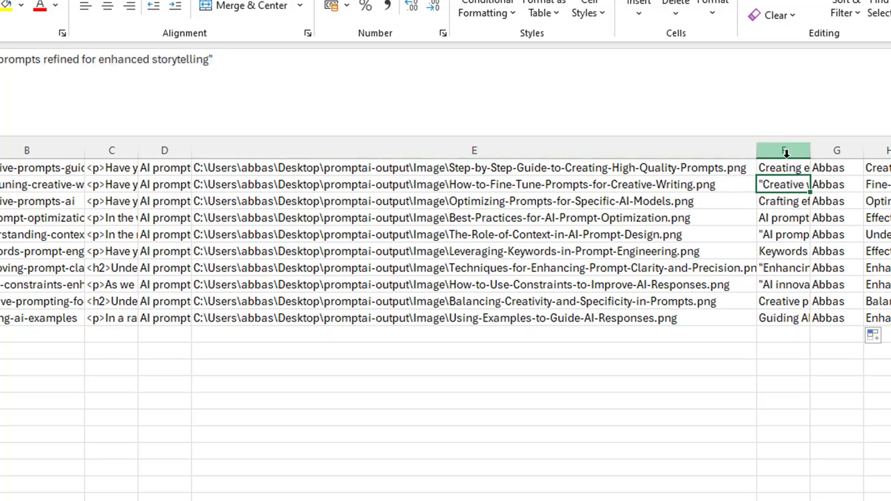
click(785, 150)
key(ctrl+f)
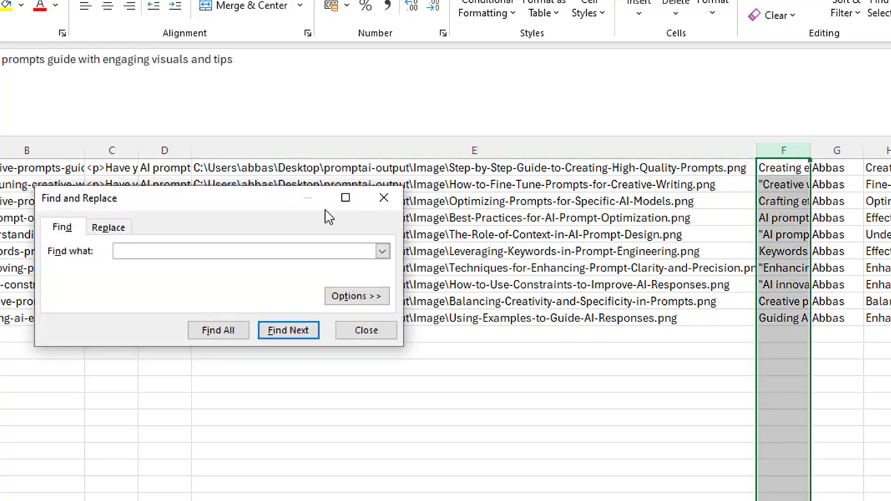
click(110, 228)
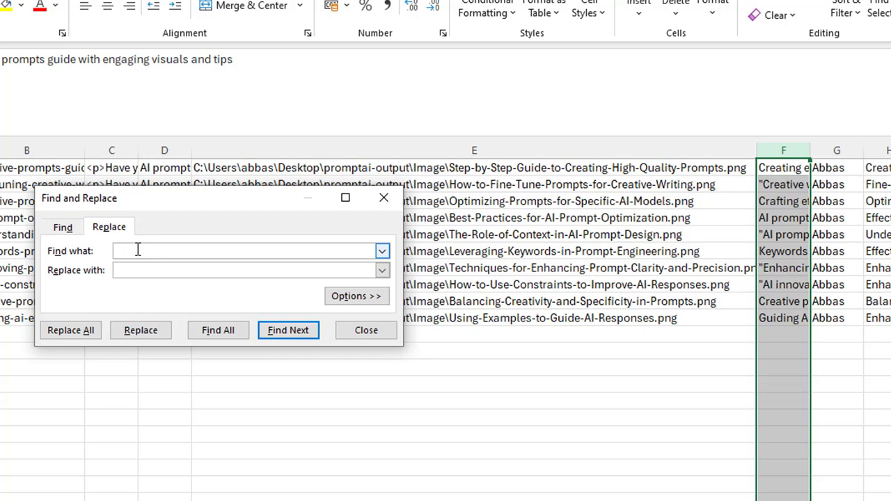
click(94, 330)
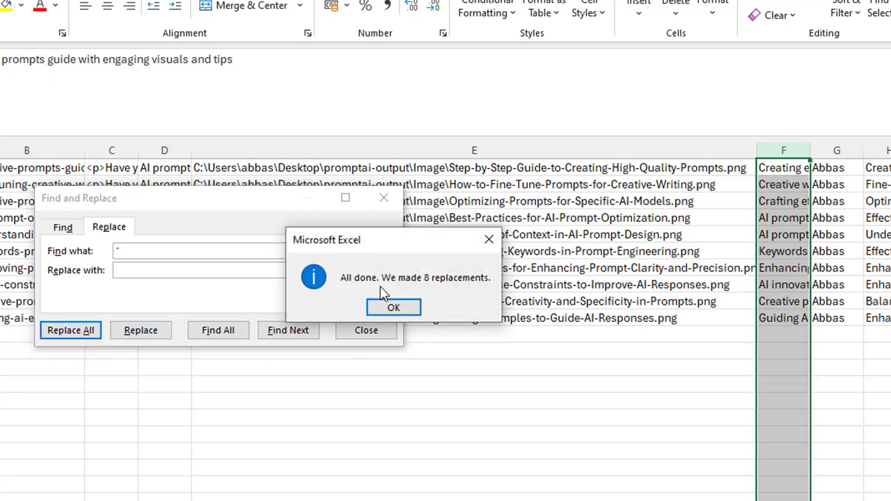
click(394, 307)
click(393, 198)
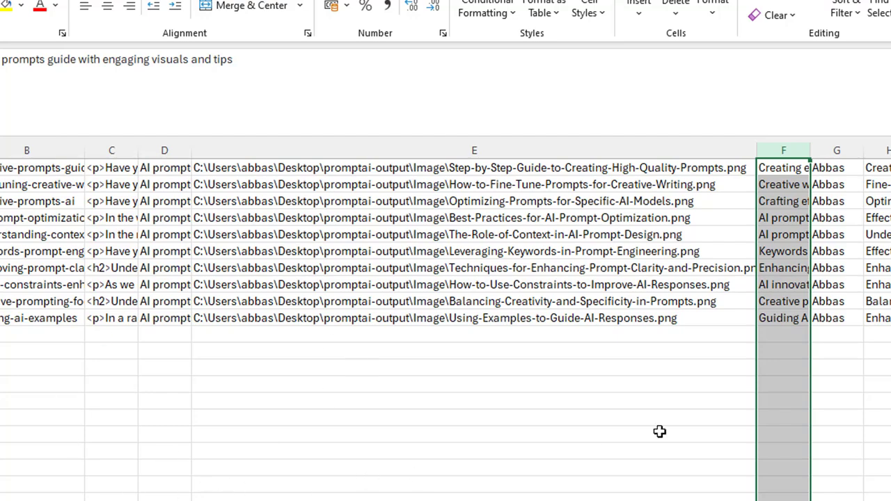
click(854, 349)
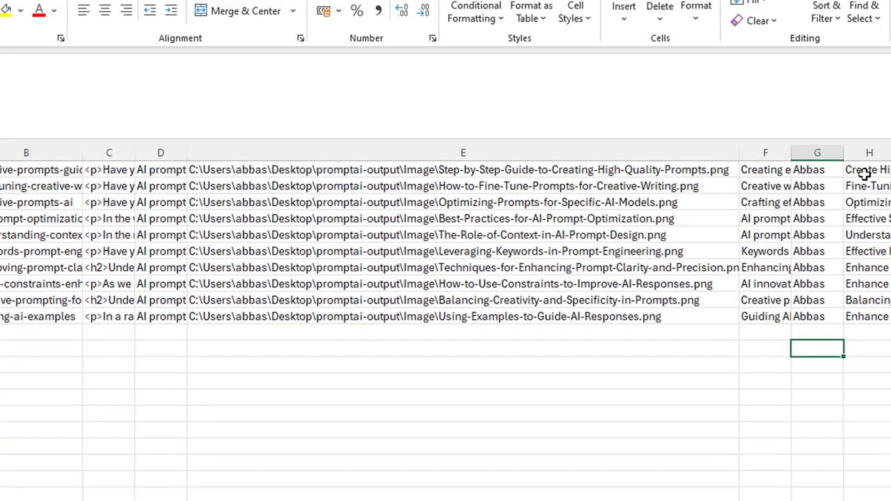
- Check several meta titles in column H and meta descriptions in column I
click(863, 172)
click(868, 186)
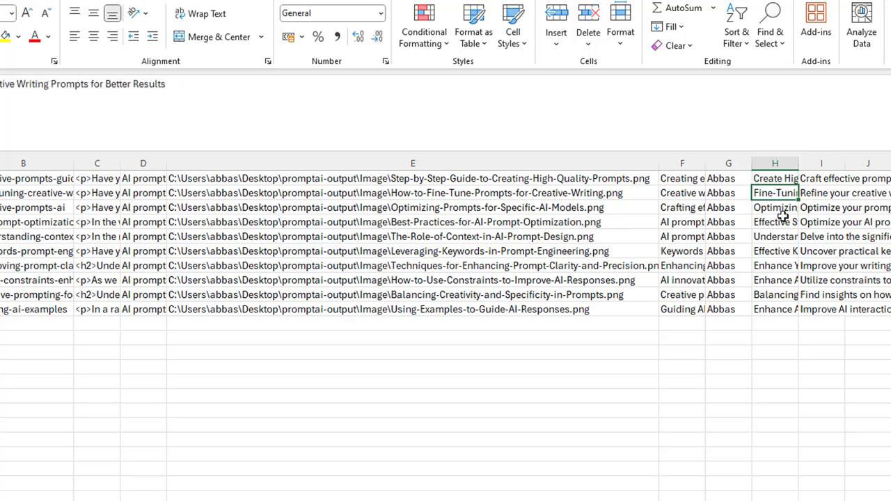
click(869, 219)
click(778, 280)
click(819, 179)
click(822, 237)
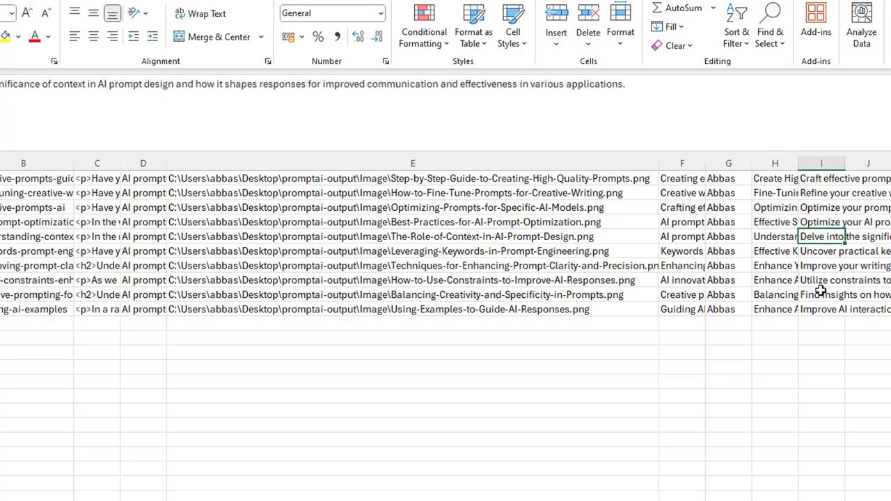
click(822, 295)
- Check several image alt texts in column F and image file paths in column E
click(674, 193)
click(686, 221)
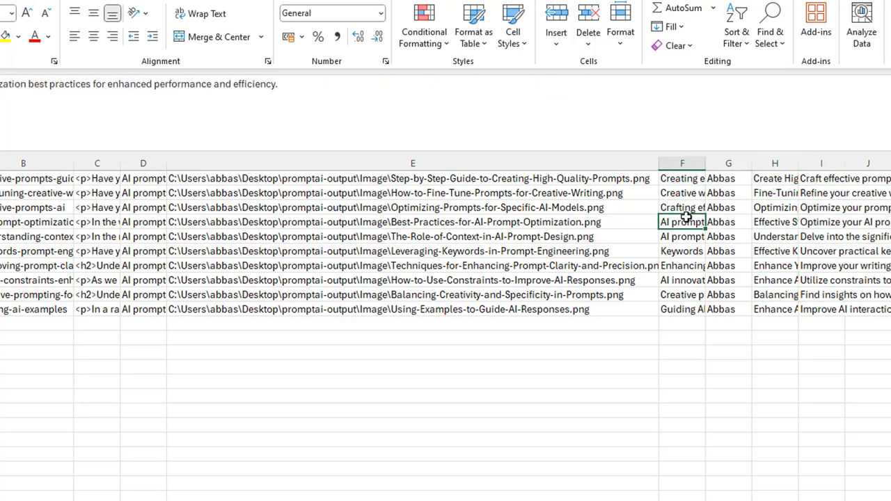
click(690, 253)
click(690, 191)
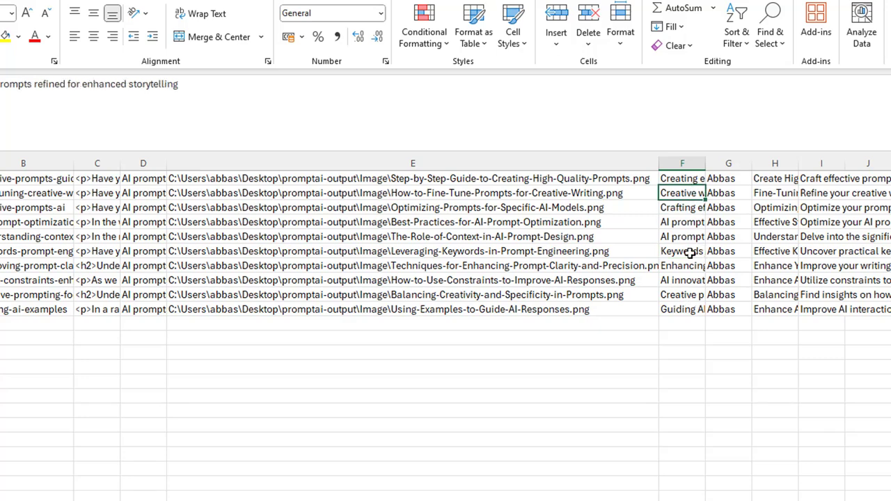
click(690, 253)
click(499, 208)
click(512, 266)
click(513, 298)
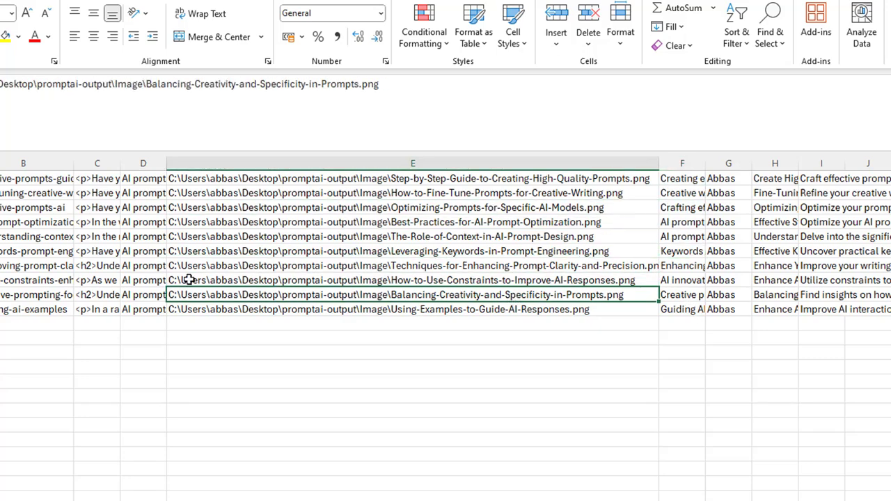
- Check the category, article HTML, slug and title cells in columns D back to A
click(130, 180)
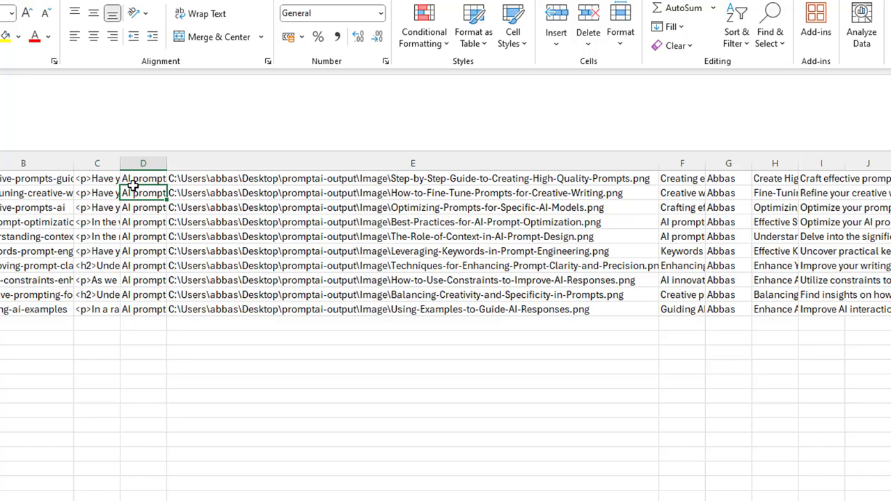
click(92, 179)
click(96, 237)
click(96, 280)
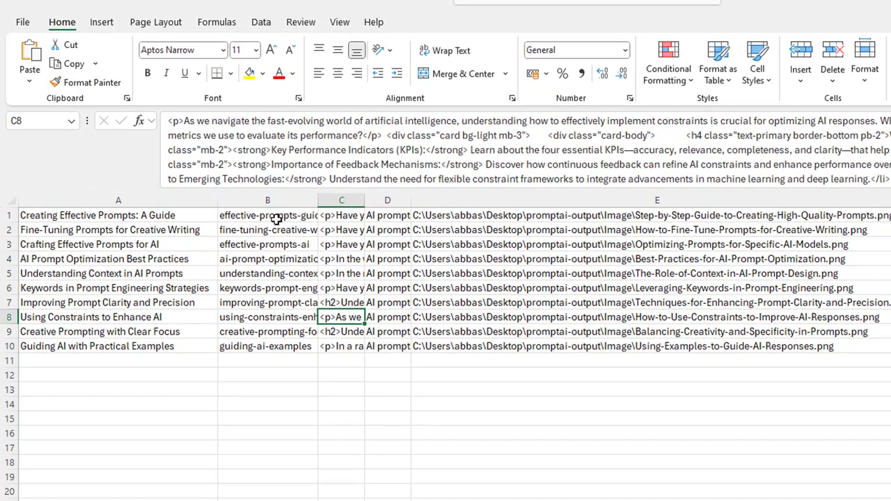
click(33, 180)
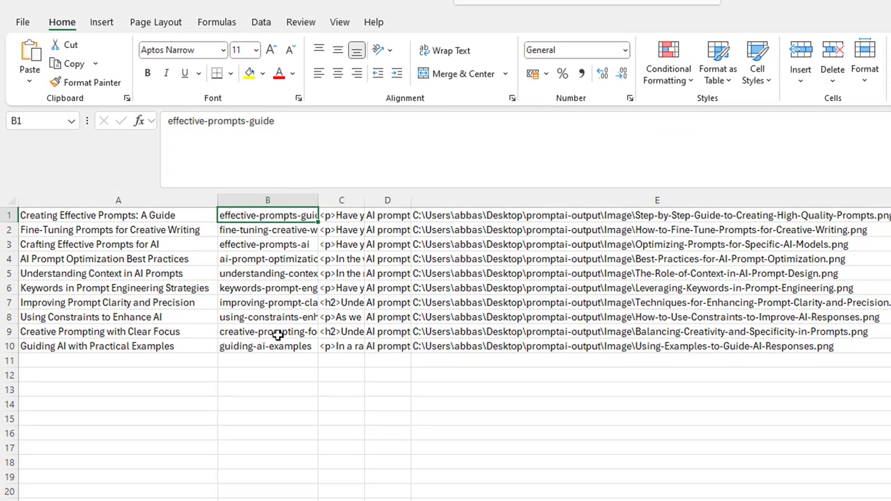
click(128, 216)
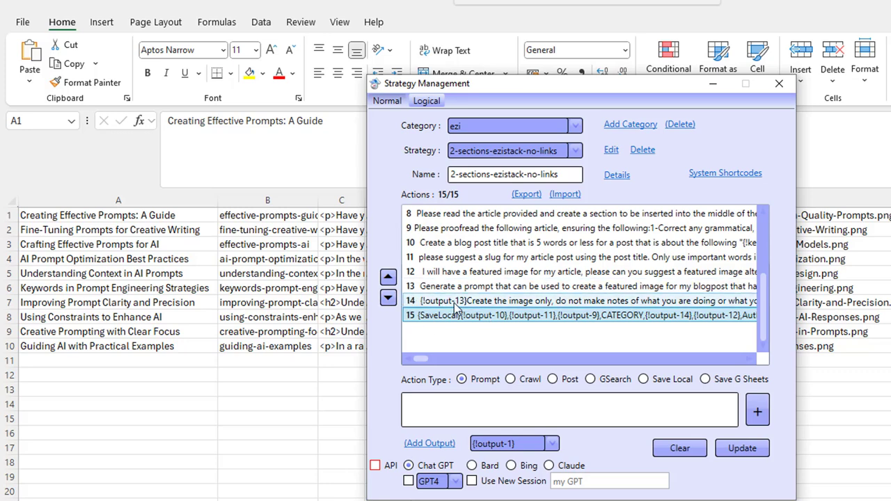
- Load the noima strategy for editing in Strategy Management, look through its actions without image prompts, and close the window
click(476, 155)
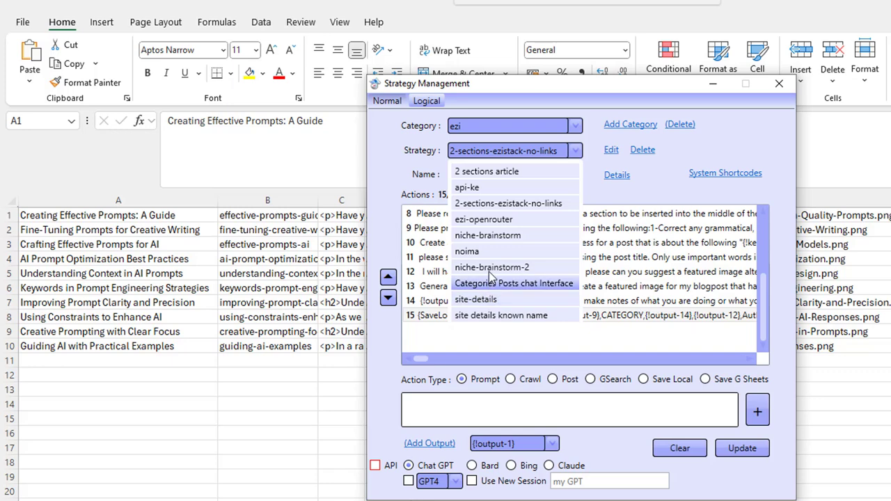
click(487, 252)
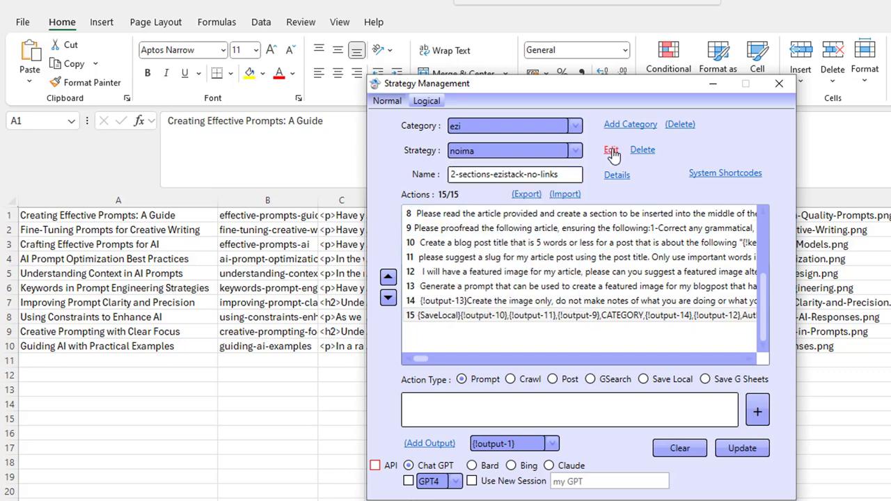
click(612, 152)
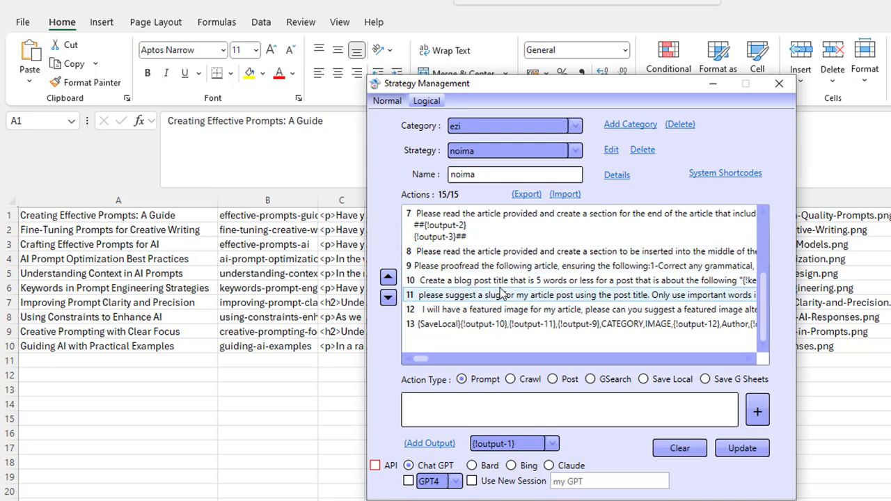
scroll(481, 285, up, 5)
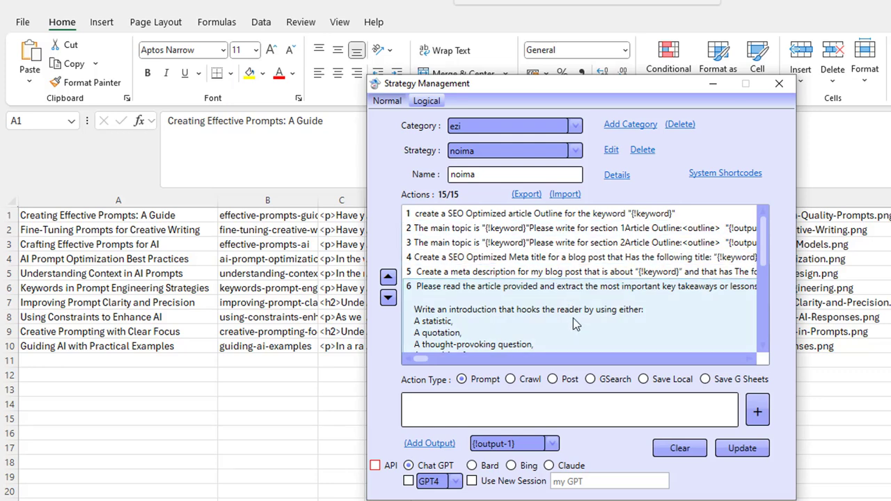
click(779, 83)
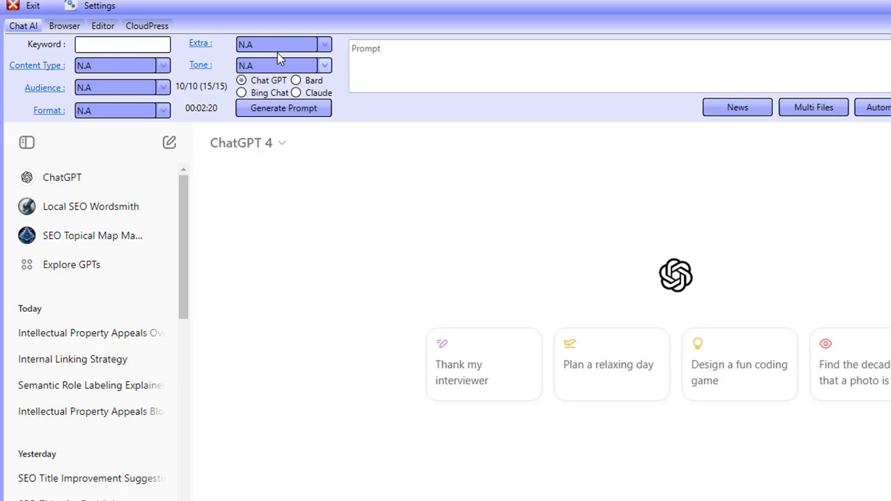
- Switch to the web browser and open the OpenAI usage cost page
click(306, 107)
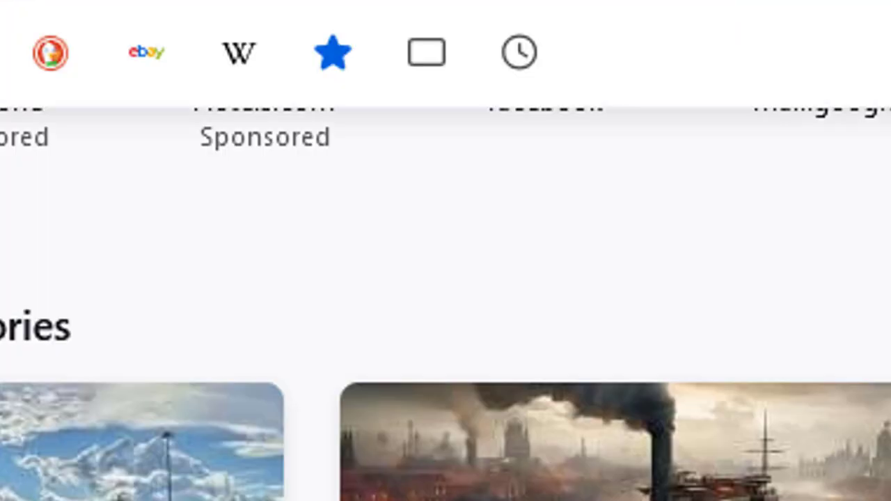
text(chatgpt)
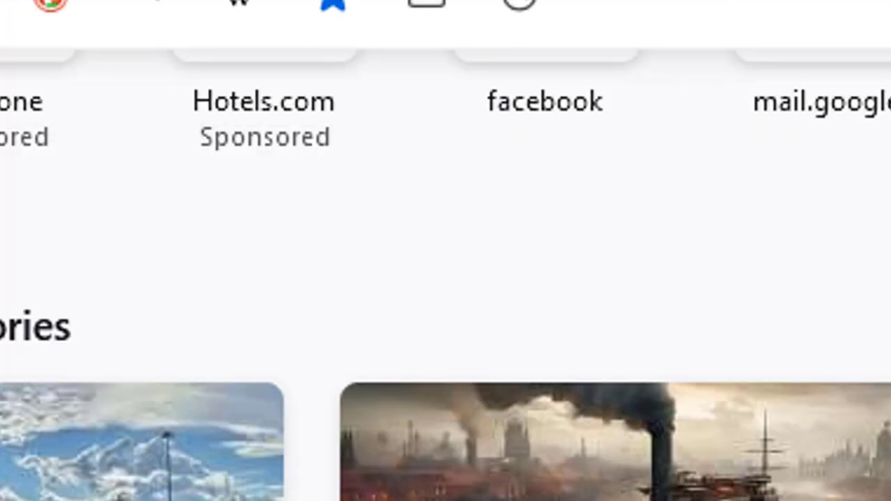
key(Return)
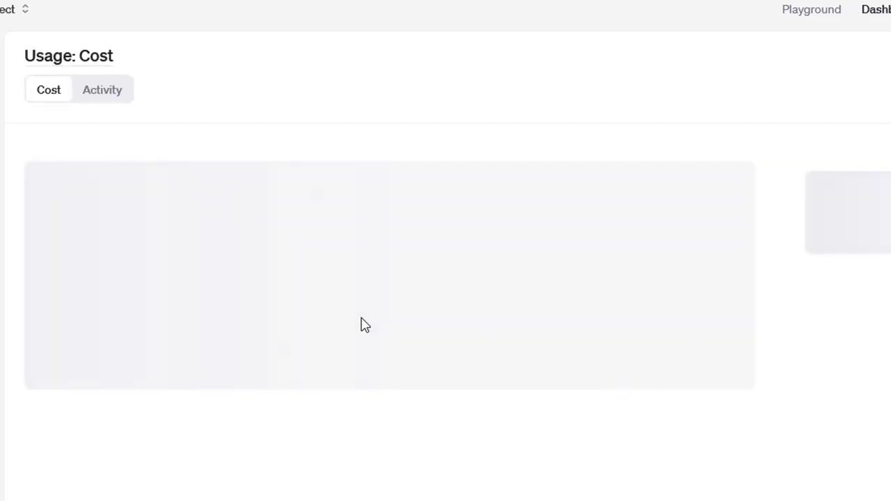
- Check the costs for 24 September on the OpenAI usage page and in the fal.ai usage breakdown
scroll(363, 335, down, 4)
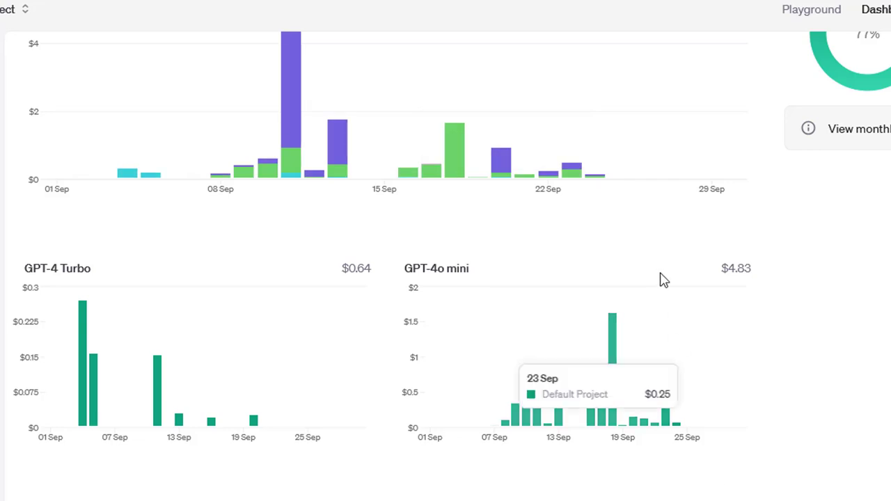
mouse_move(594, 185)
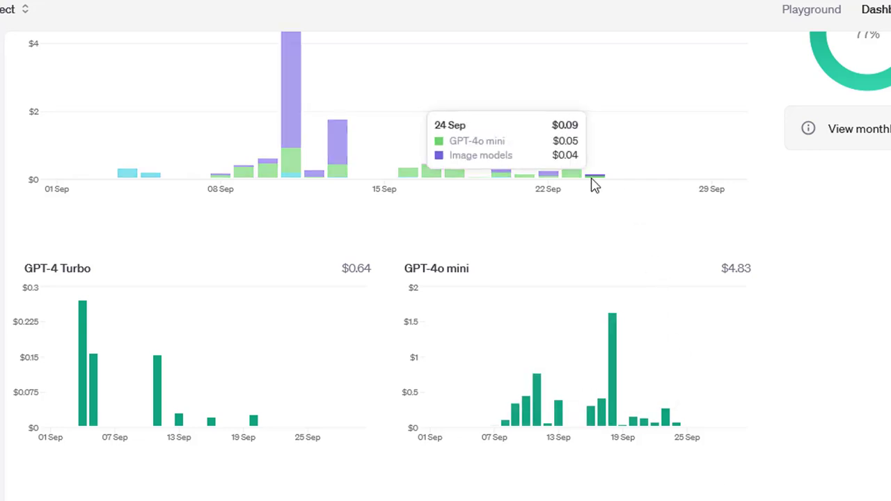
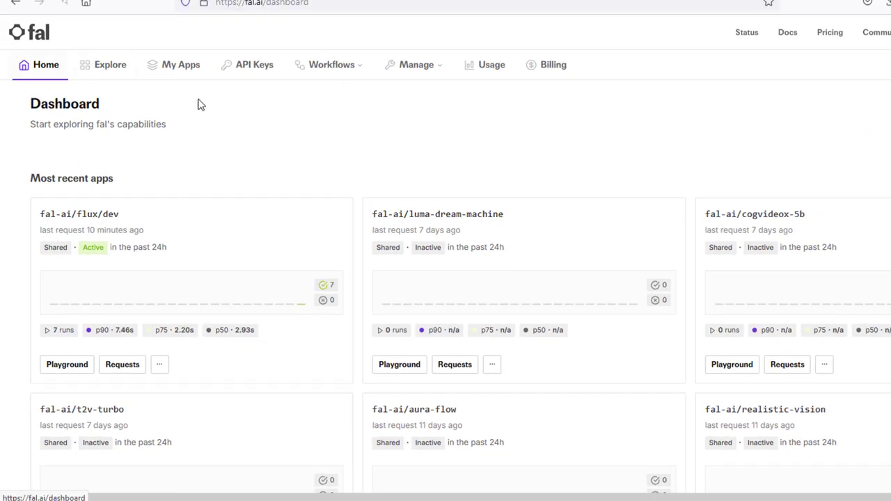
click(486, 78)
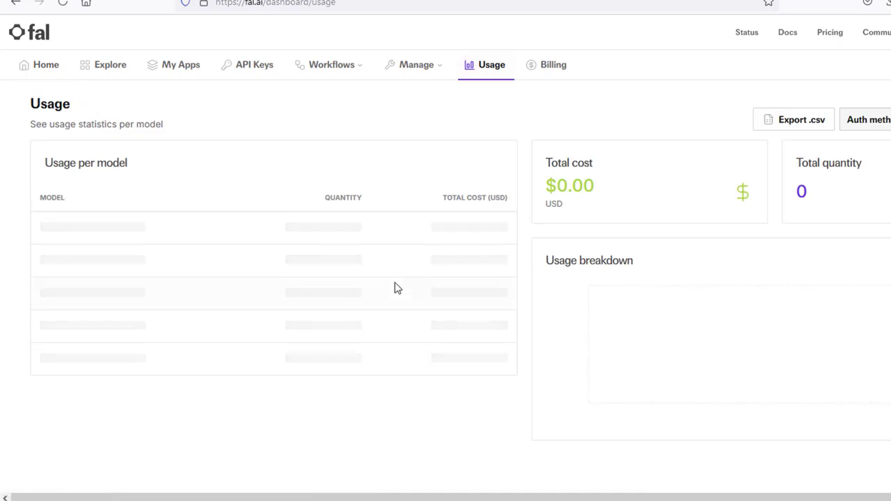
scroll(411, 289, down, 1)
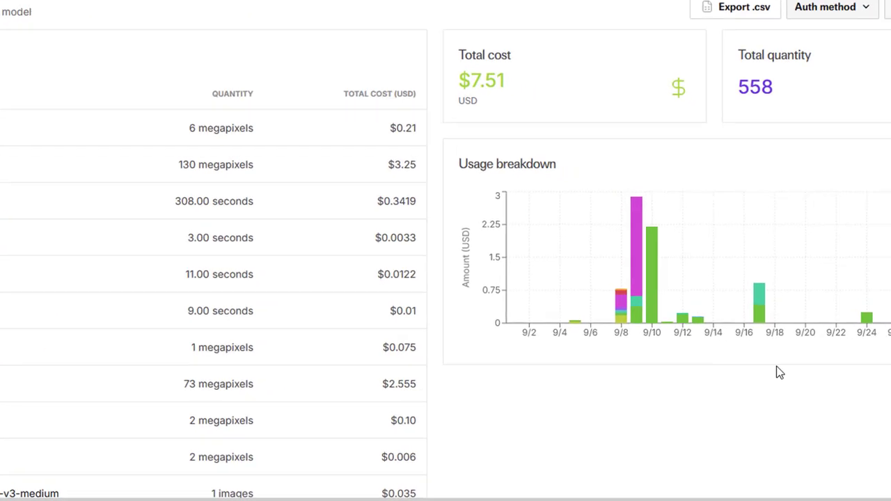
mouse_move(775, 292)
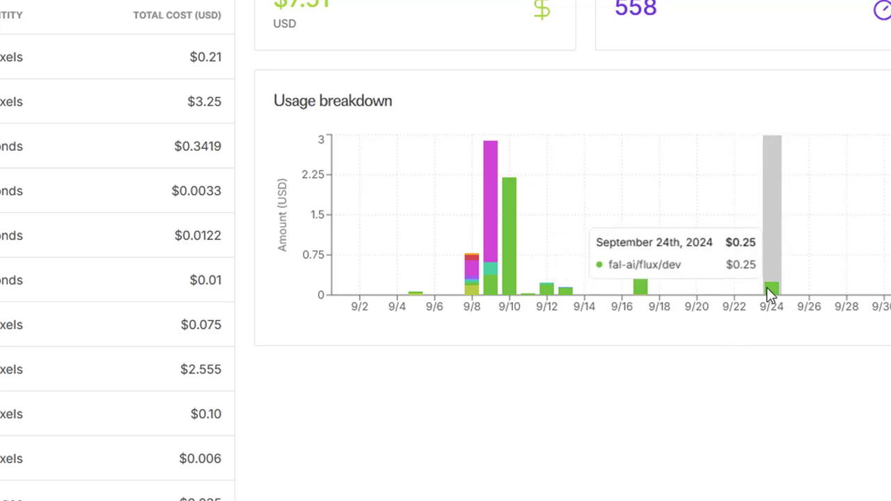
- Switch to PromptGeneratorAI, select Bing Chat as the chat service, and view the Automation settings before closing them
key(F10)
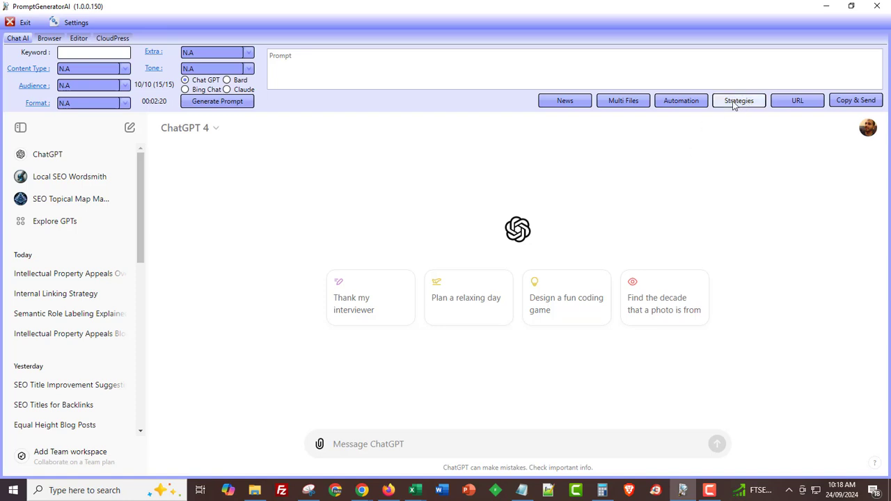
click(198, 94)
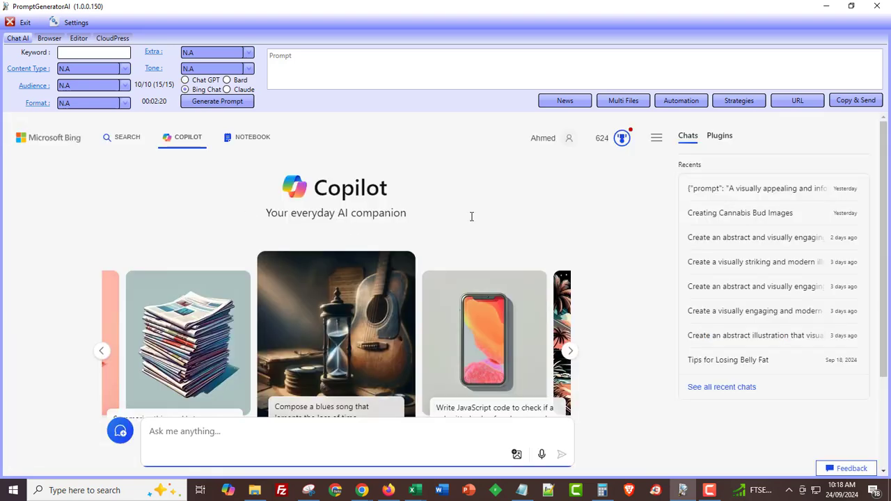
click(681, 101)
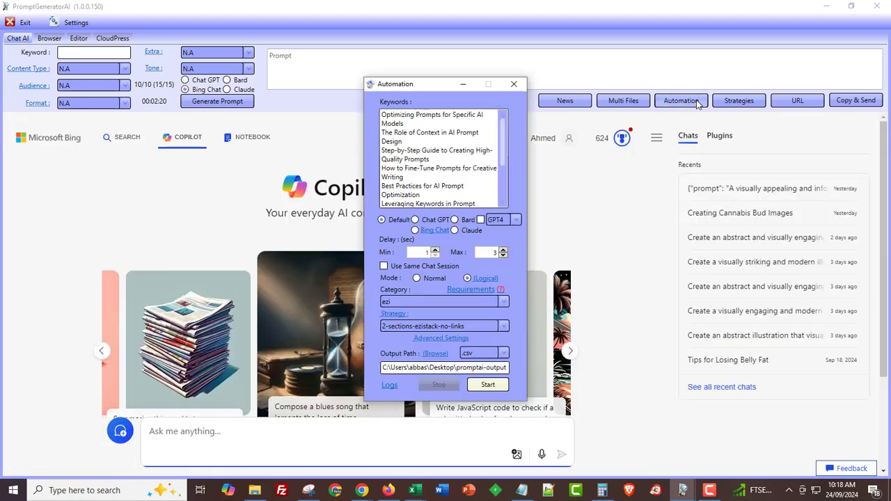
click(513, 84)
- Open the logical strategies in Strategy Management and show the available categories
click(739, 101)
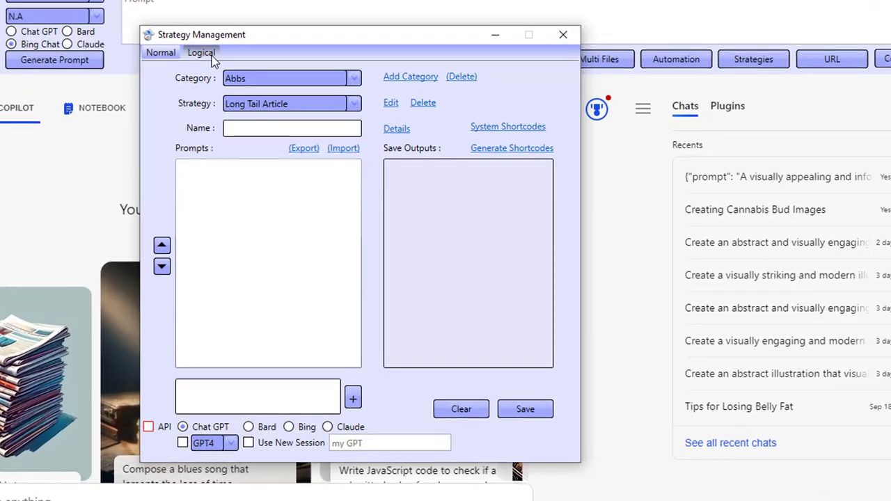
click(206, 54)
click(269, 76)
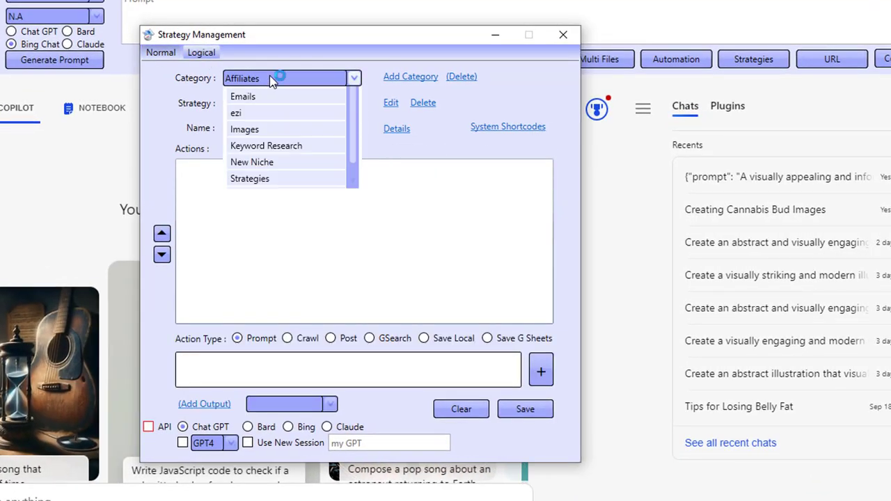
- Open the strategy 2-sections-ezistack-no-links from the ezi category for editing
click(247, 230)
click(320, 104)
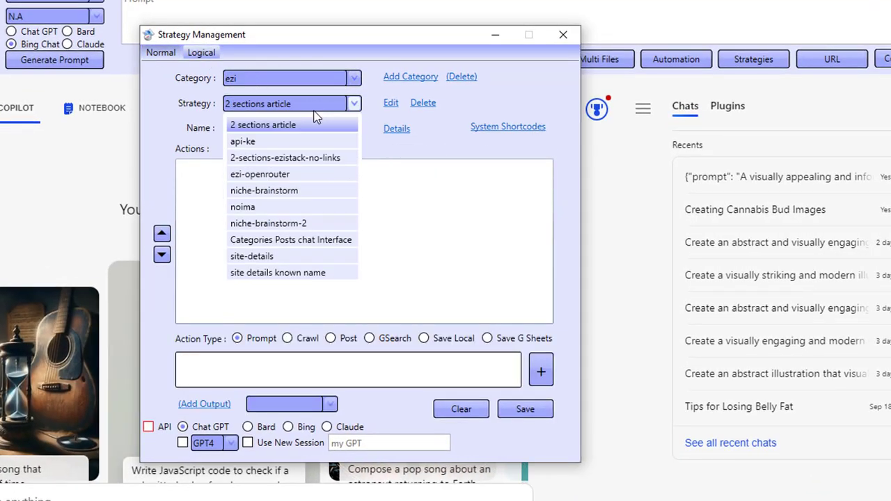
click(313, 149)
click(391, 103)
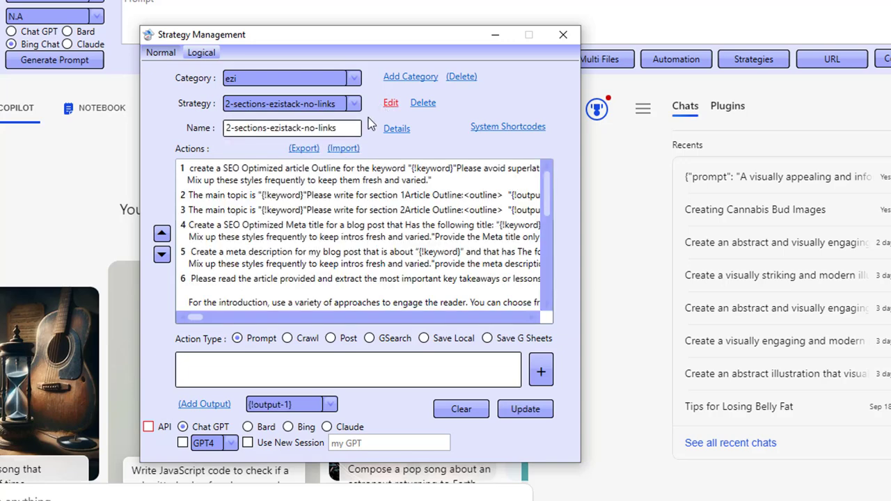
- Switch action 14, the image creation prompt, from the API to Bing Chat and update the strategy
scroll(241, 272, down, 3)
double_click(239, 258)
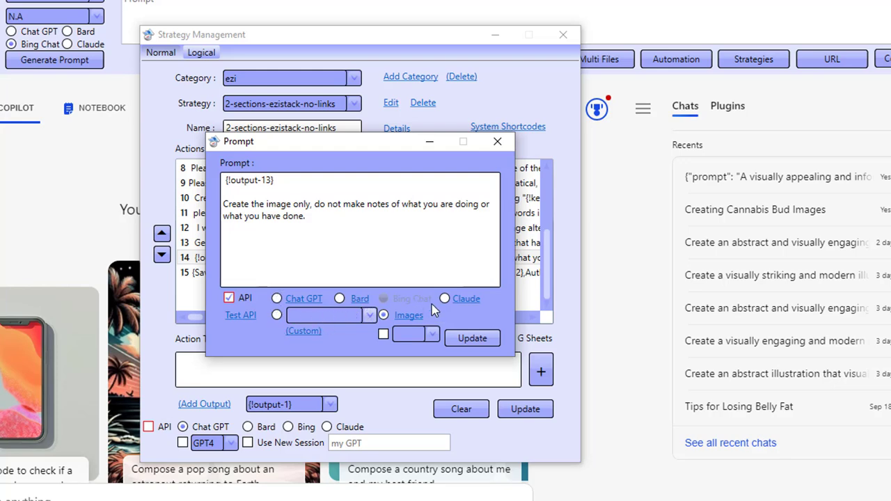
click(229, 299)
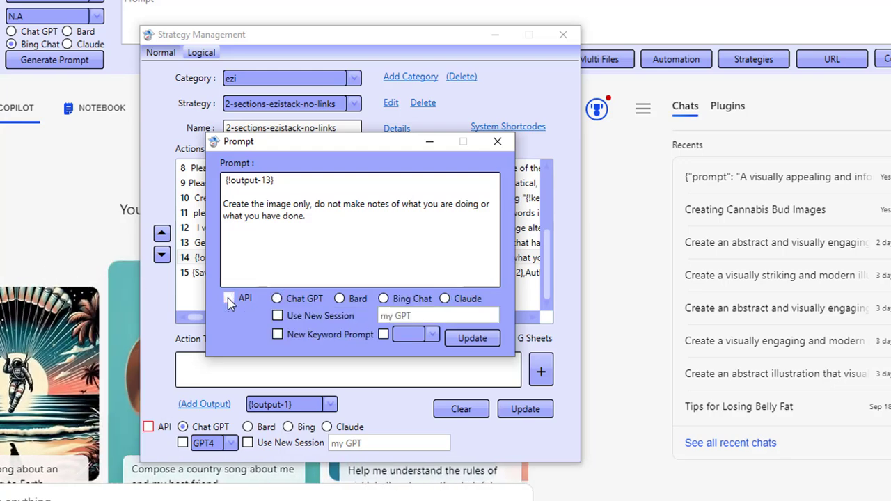
click(384, 299)
click(472, 339)
click(527, 411)
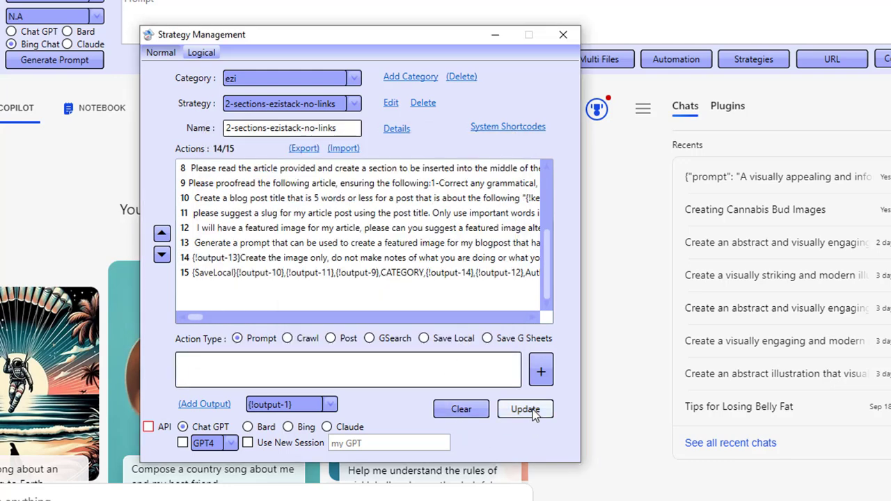
click(398, 296)
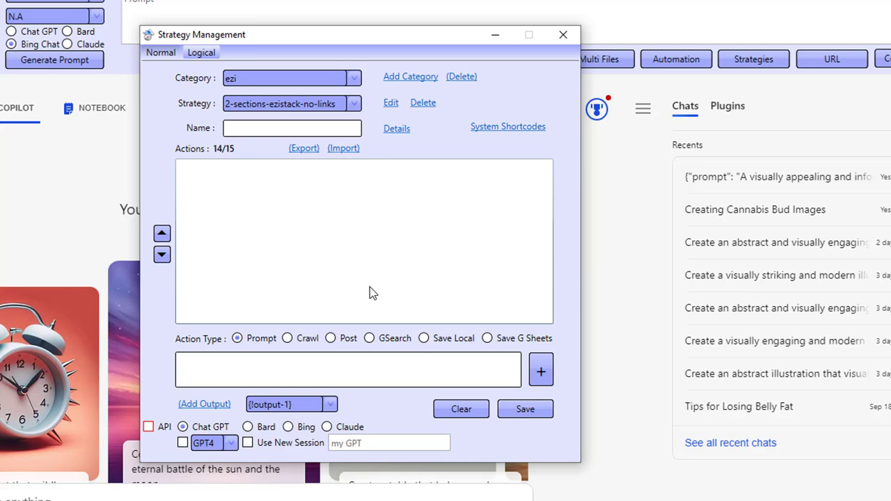
click(389, 339)
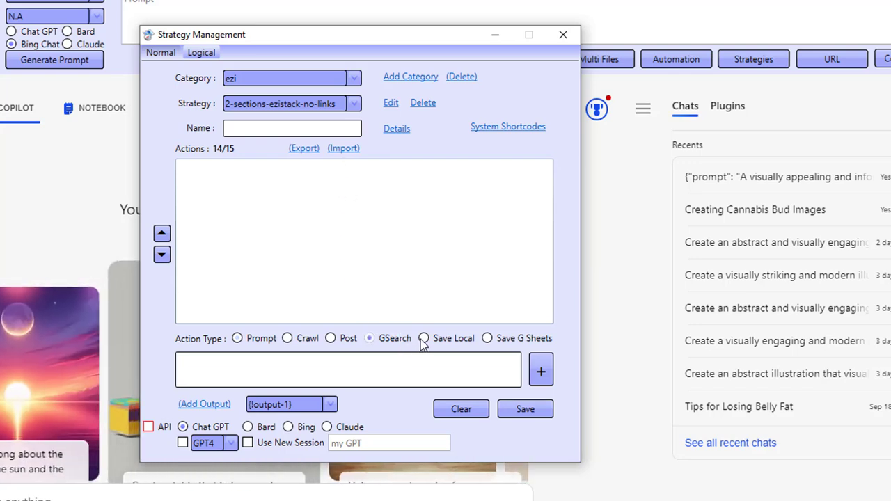
click(301, 344)
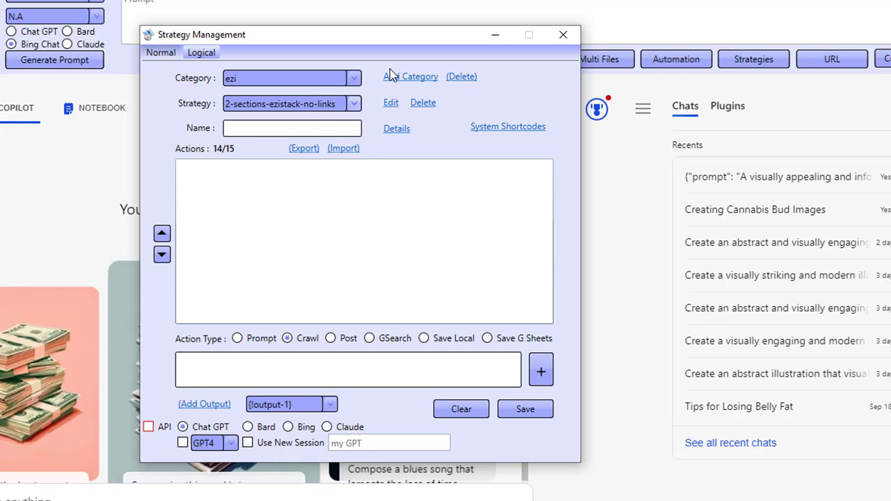
- Leave strategy management, open the automation window and check which chat service action 14 of the selected strategy uses
click(565, 37)
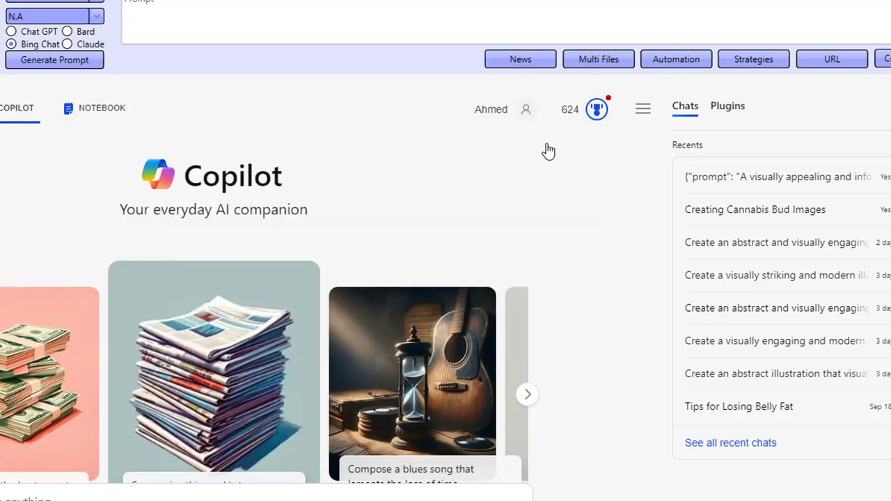
click(679, 60)
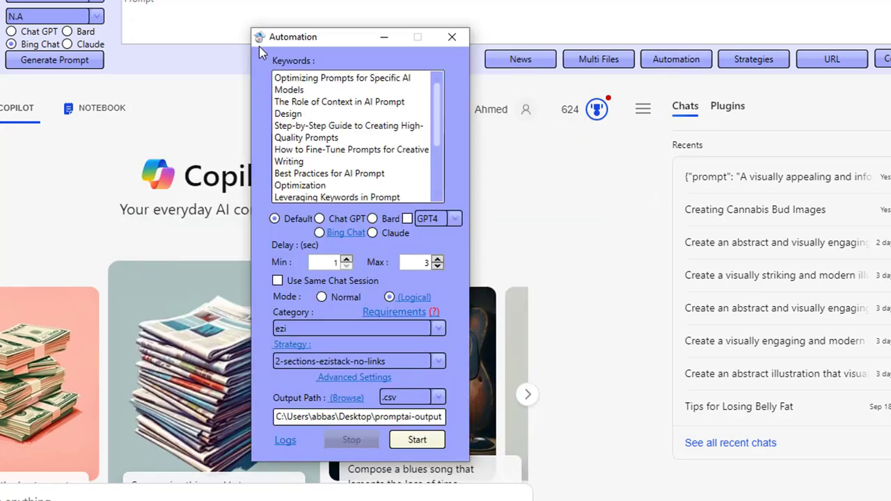
click(292, 344)
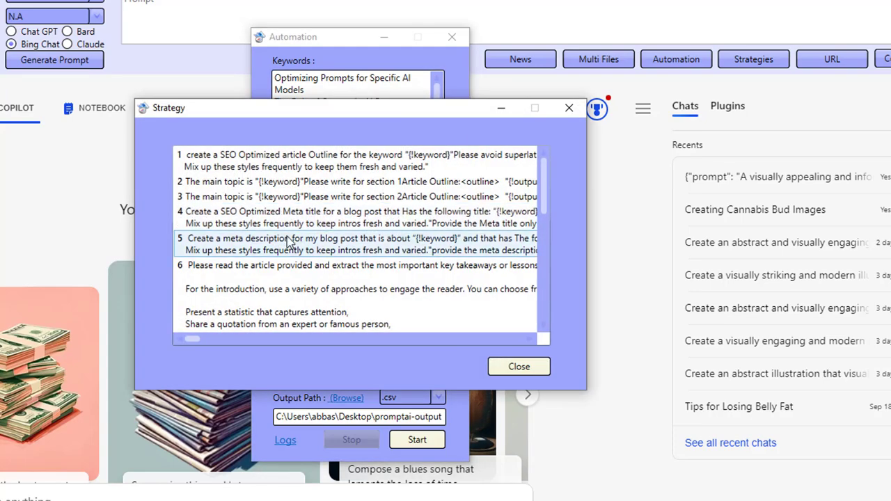
scroll(289, 291, down, 3)
click(288, 286)
double_click(258, 286)
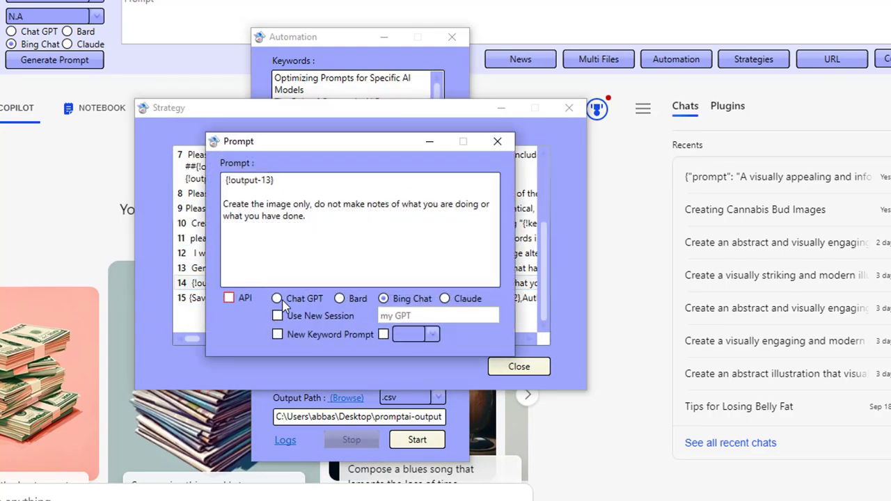
click(497, 141)
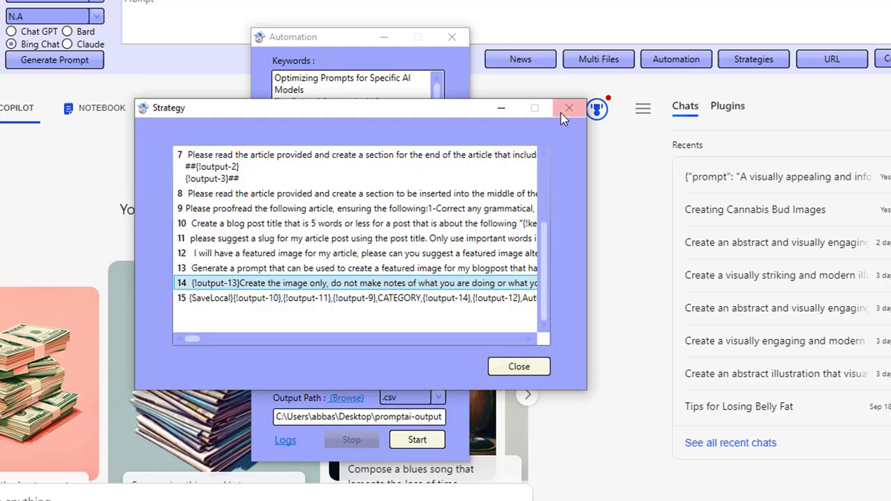
click(569, 108)
click(394, 136)
key(ctrl+a)
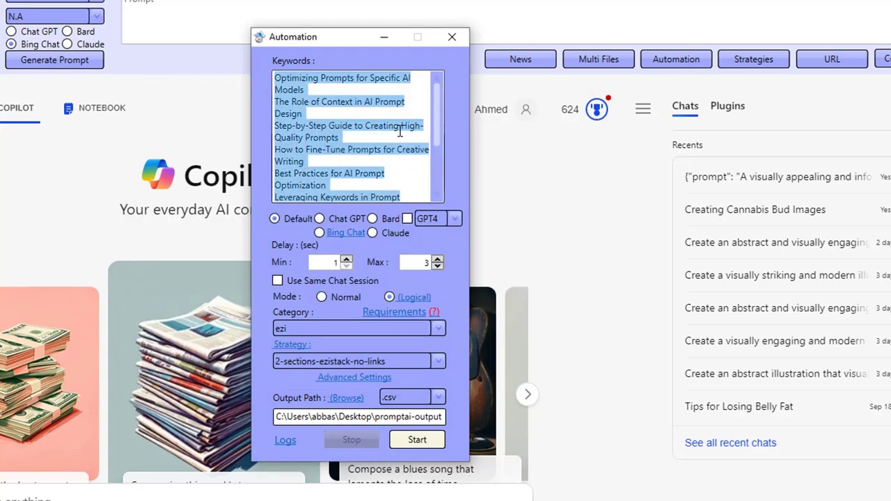
- Switch to File Explorer and delete all the images in the promptai-output Image folder
click(358, 174)
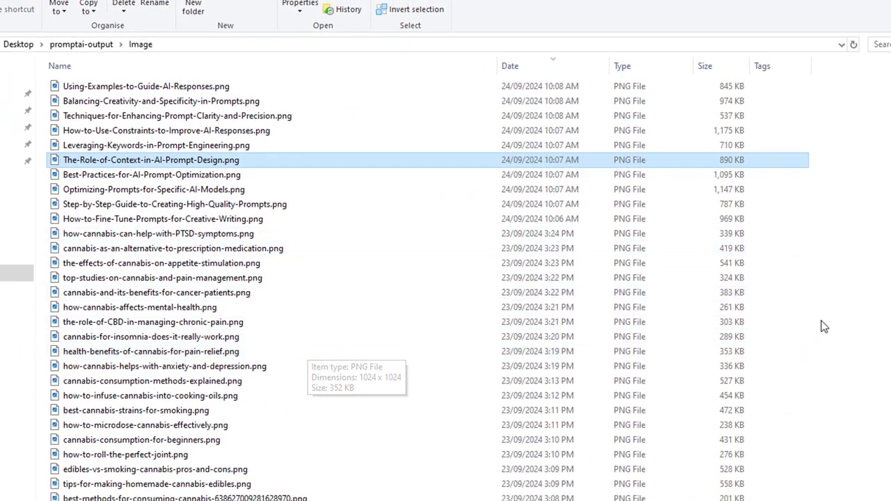
key(ctrl+a)
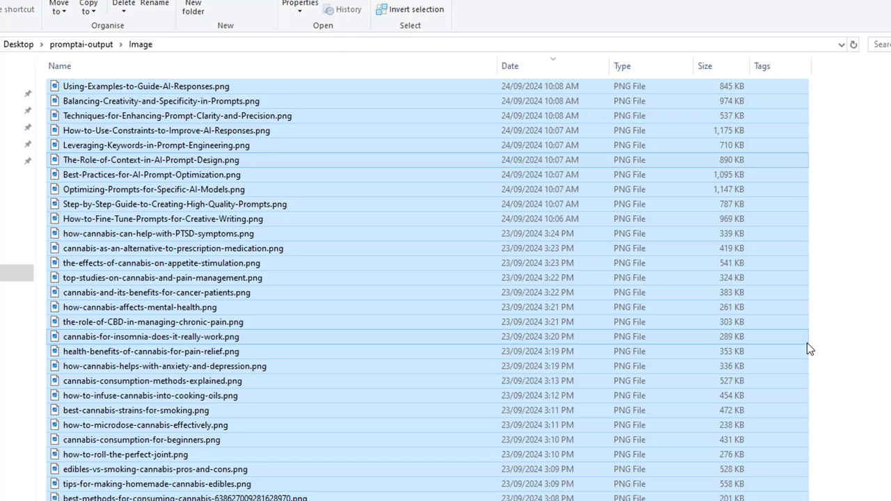
key(Delete)
key(Return)
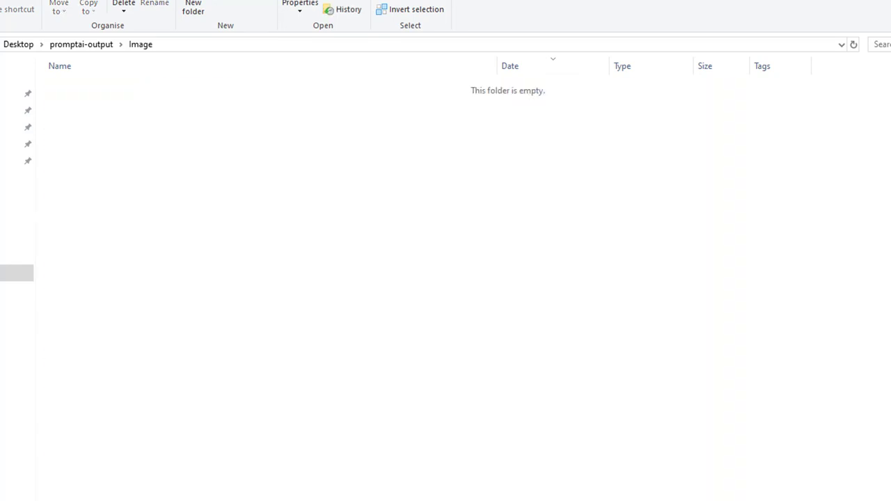
- Switch to Excel and close the combined CSV file without saving changes
click(535, 475)
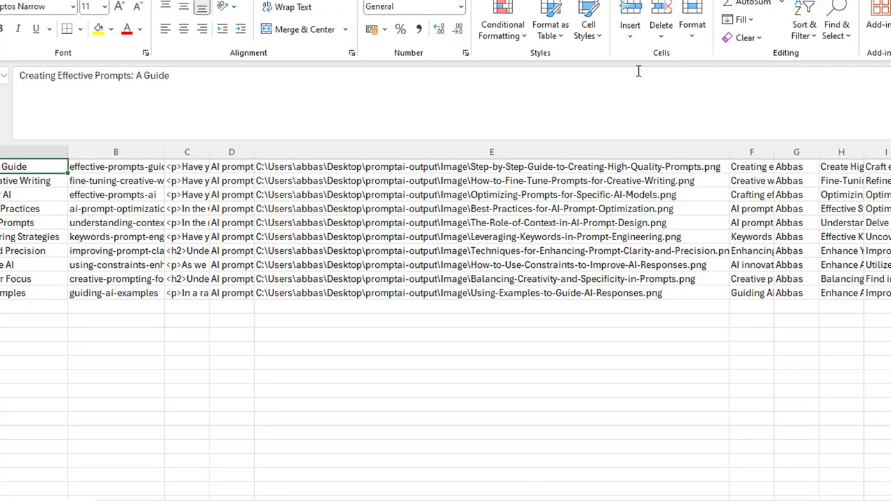
key(ctrl+w)
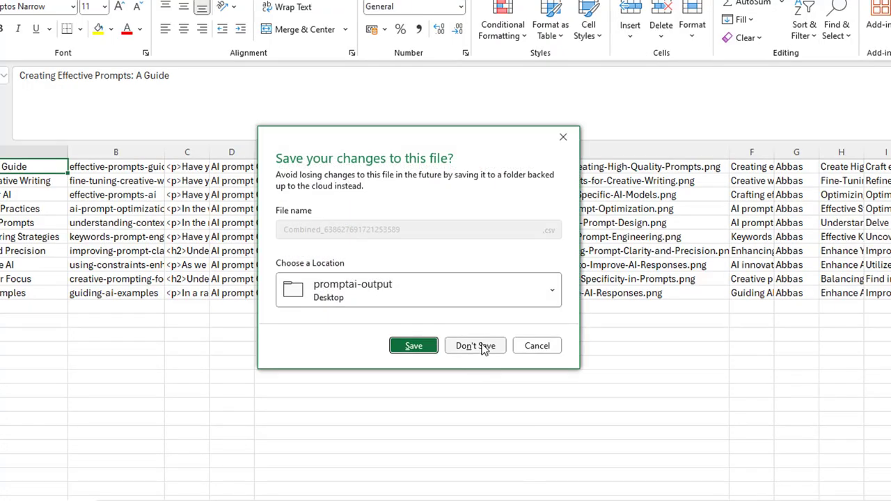
click(478, 344)
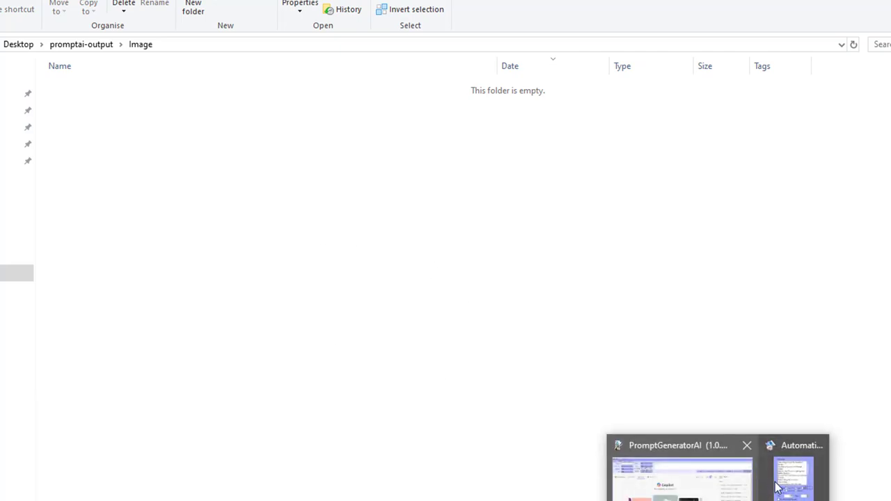
- Return to the PromptGeneratorAI automation window and set the minimum delay to 2 seconds
click(801, 473)
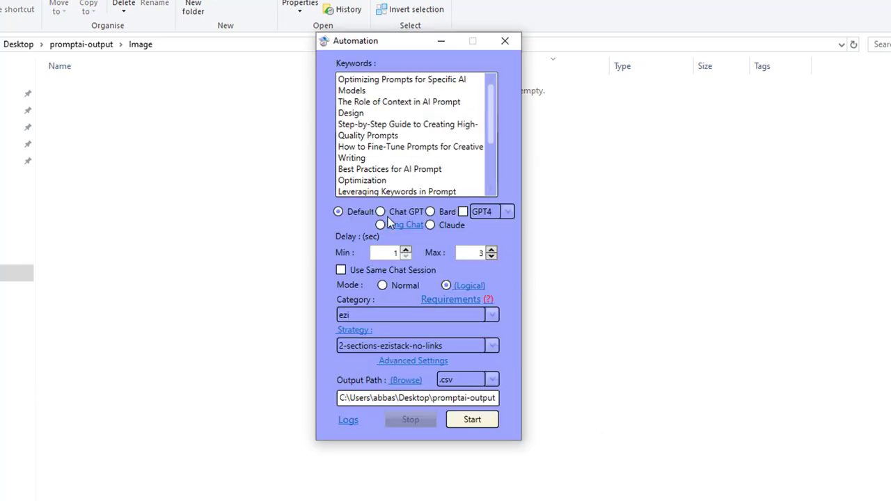
click(406, 249)
click(406, 249)
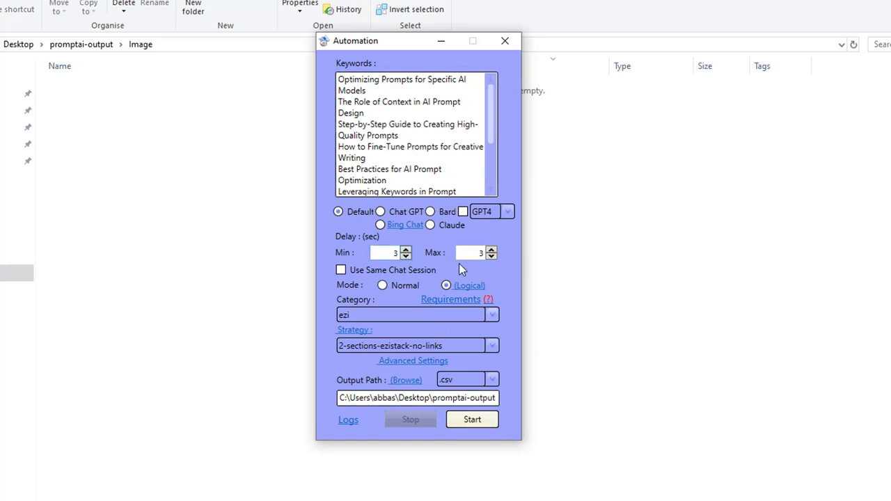
click(408, 256)
- Review the selected strategy's action 14 image prompt and its chat service setting
click(351, 330)
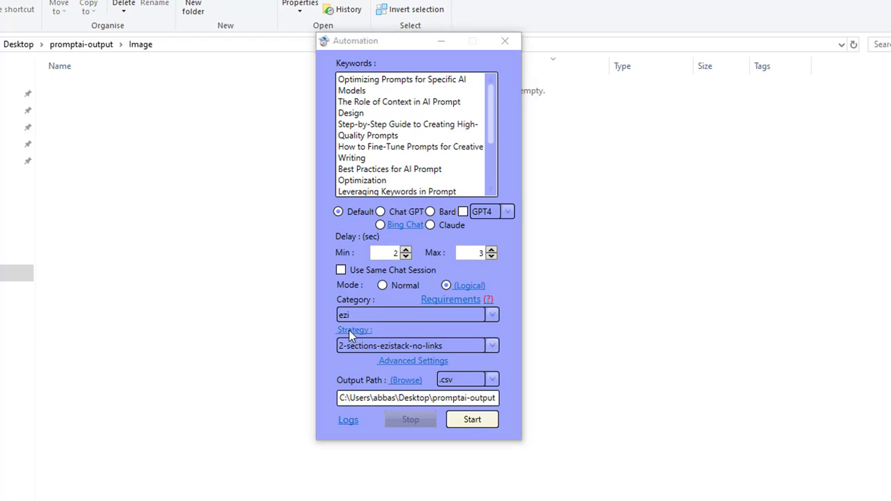
scroll(333, 293, down, 5)
double_click(286, 273)
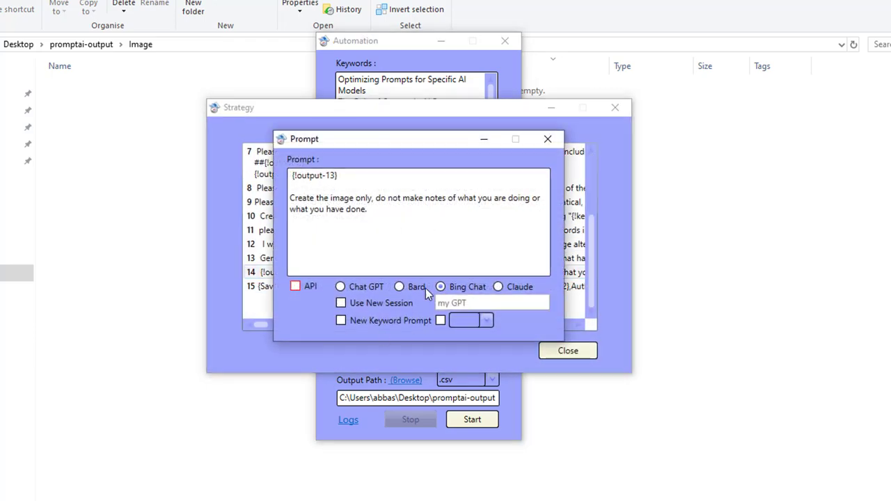
click(548, 141)
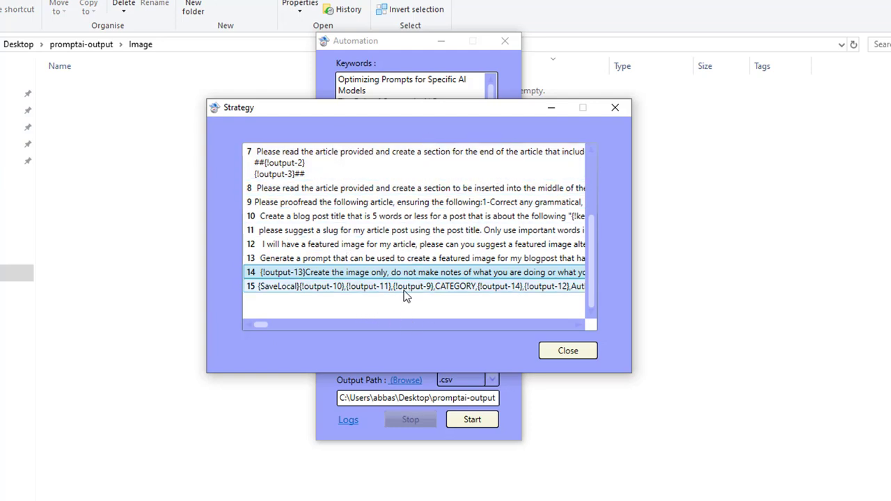
click(616, 107)
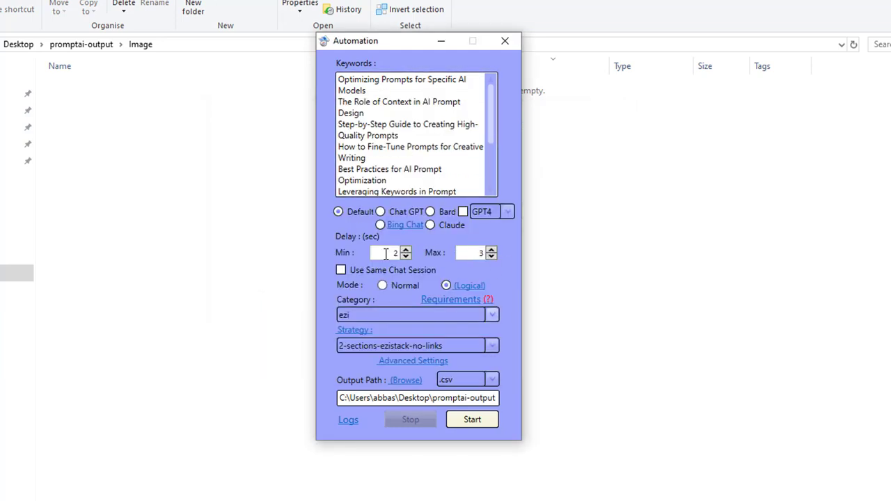
- Run the automation on the keyword list with featured images generated in Copilot, enlarge the Image folder's thumbnails, and dismiss the completion message
click(485, 423)
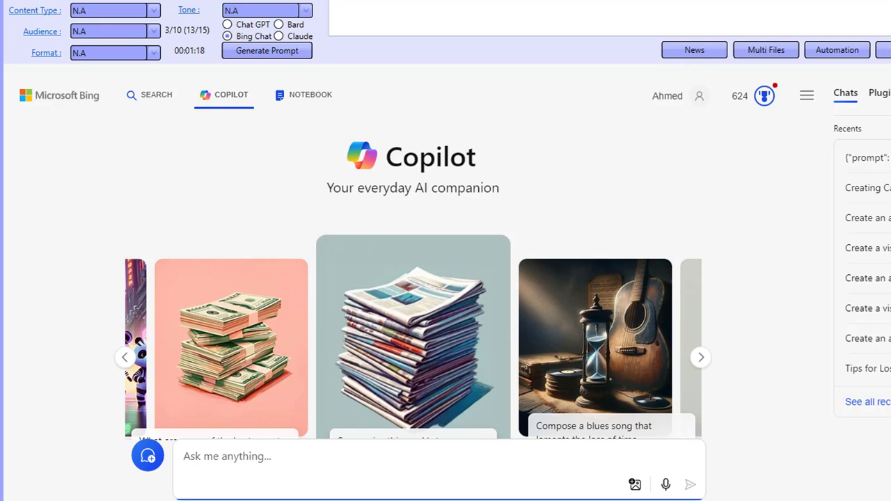
text(Create a visually appealing and inspiring image that reflects the theme of enhancing creative writing techniques. Include elements such as an open notebook filled with handwritten notes, colorful pens, and an inspiring writing environment featuring a cozy desk by a window with sunlight streaming in. Include soft, inviting colors and artistic elements like scattered pages, a steaming cup of coffee, and a dreamy background that evokes creativity and imagination. Ensure the image does not contain any text.  Create the image only, do not make notes of what you are doing or what you have done.)
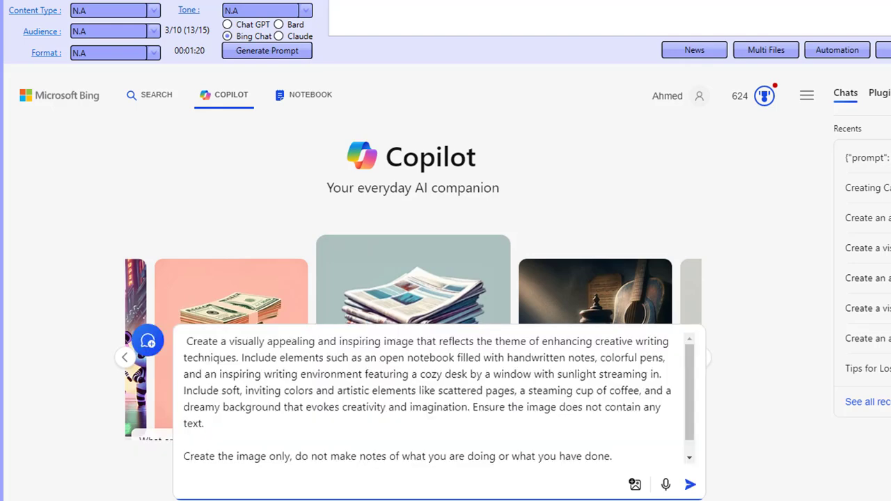
key(Return)
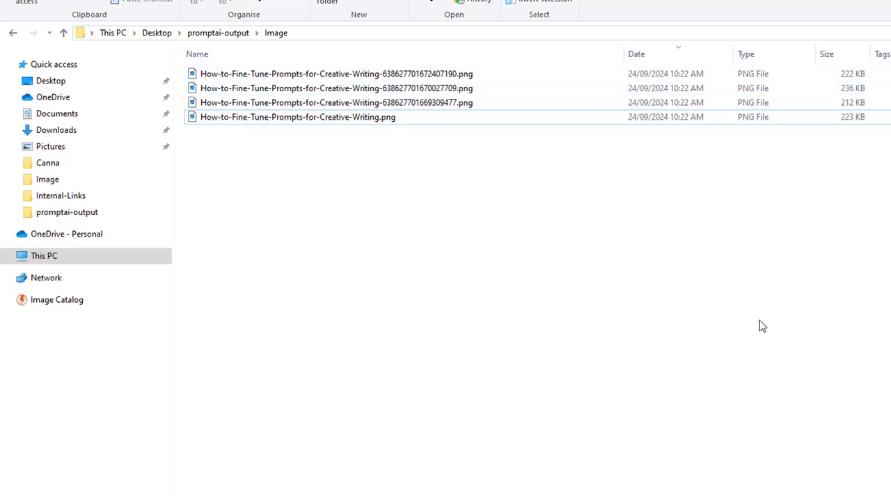
ctrl+scroll(636, 337, up, 4)
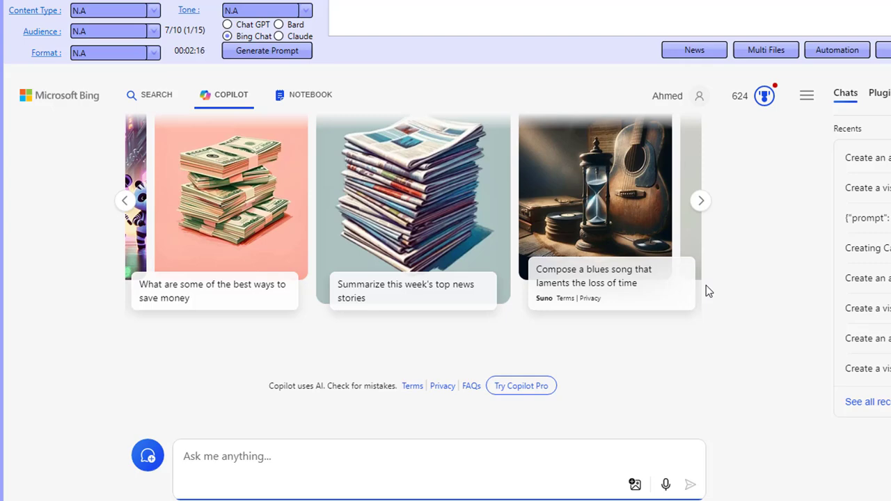
text(Create a visually engaging illustration that represents the concept of optimizing AI prompts for improved outcomes. The image should depict a futuristic digital interface with various AI models represented as interconnected nodes. Include elements like gears or circuit patterns to symbolize optimization and technology. Use a vibrant color palette to convey innovation and creativity, while ensuring the design does not include any text.  Create the image only, do not make notes of what you are doing or what you have done.  when you have completed your response end with the following exact text "==XX14==")
key(Return)
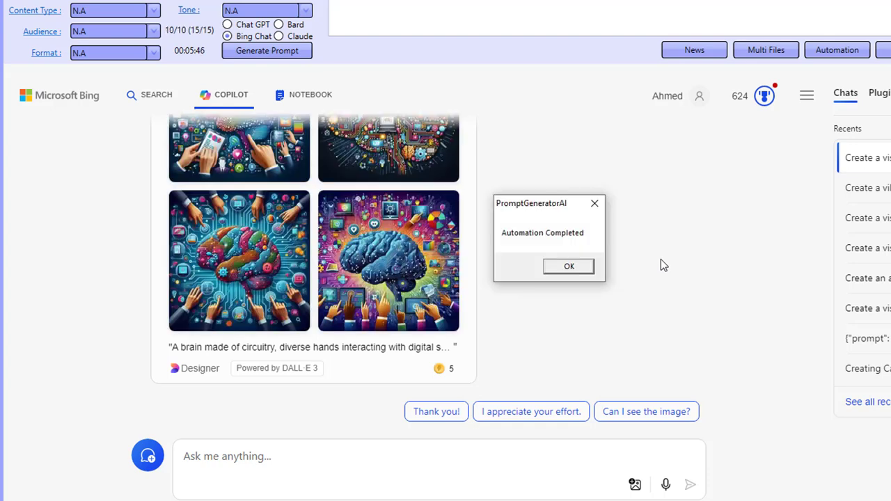
click(569, 271)
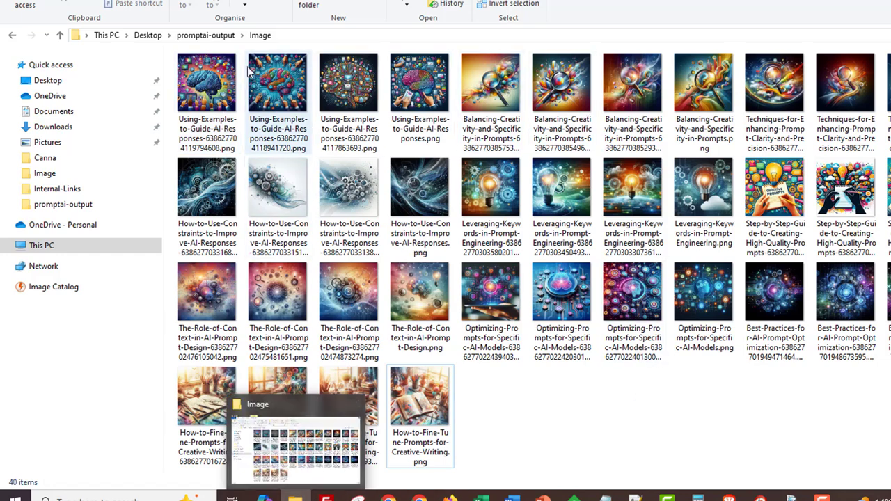
- Open the newest combined CSV file from the promptai-output folder in Excel
click(206, 35)
scroll(440, 342, up, 20)
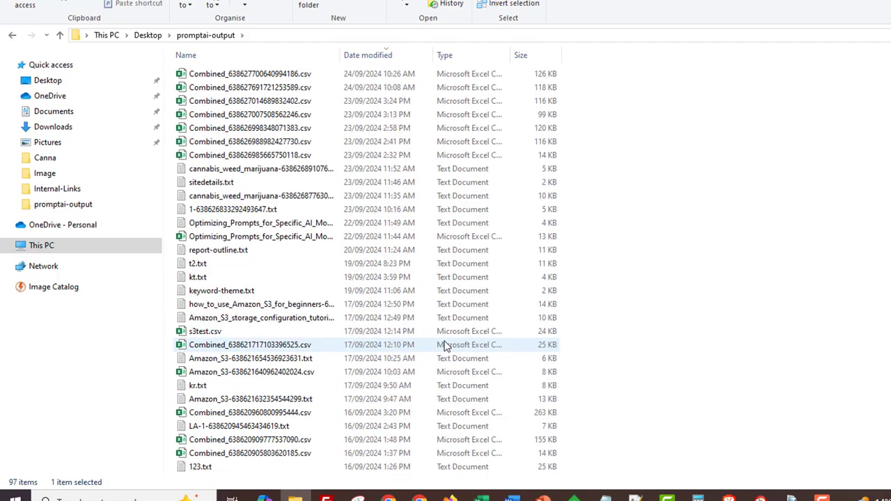
click(402, 74)
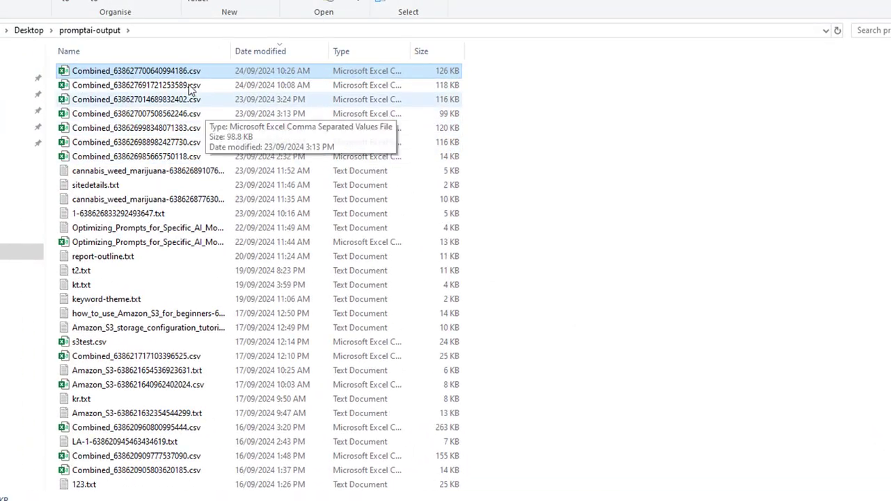
double_click(179, 73)
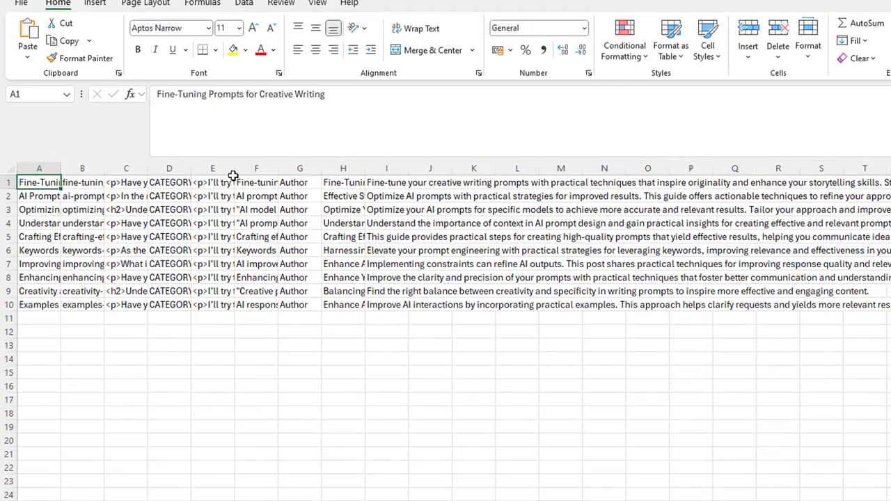
- Widen column E and examine the image markup and file paths stored in its cells
drag(233, 176, 390, 167)
click(240, 183)
click(244, 197)
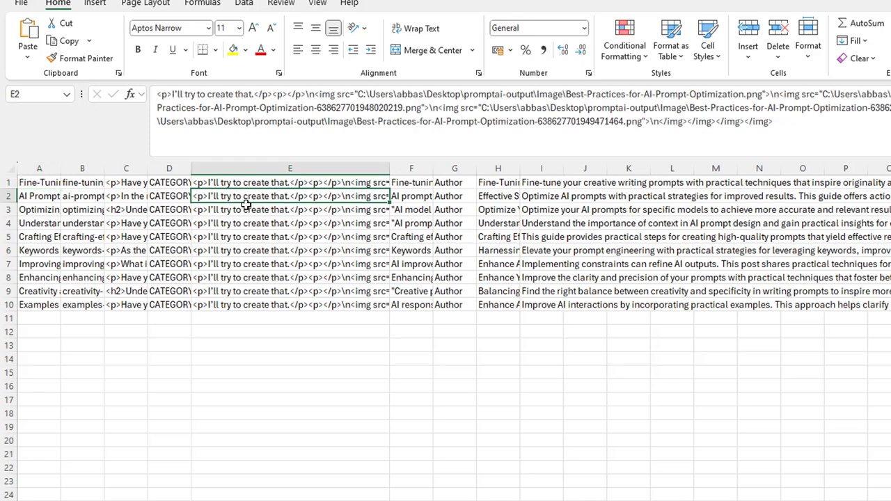
click(245, 209)
click(248, 222)
click(248, 237)
click(249, 250)
click(252, 264)
click(255, 277)
click(257, 291)
click(264, 314)
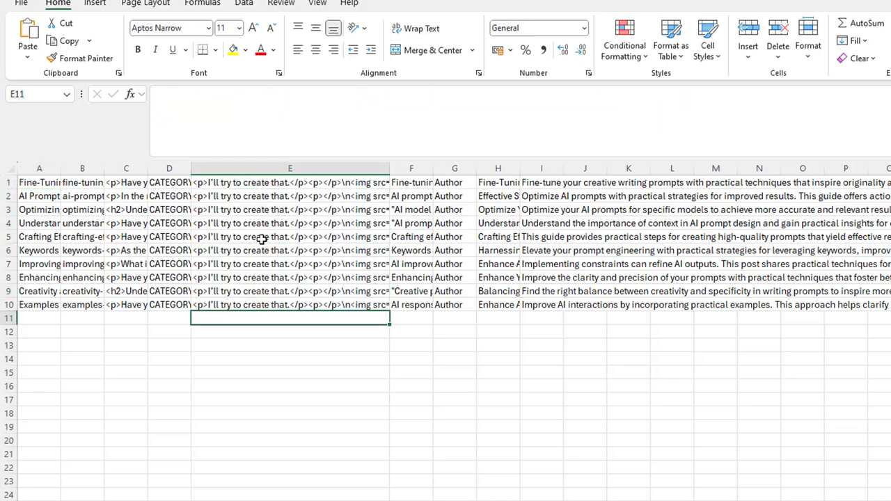
click(259, 207)
click(258, 182)
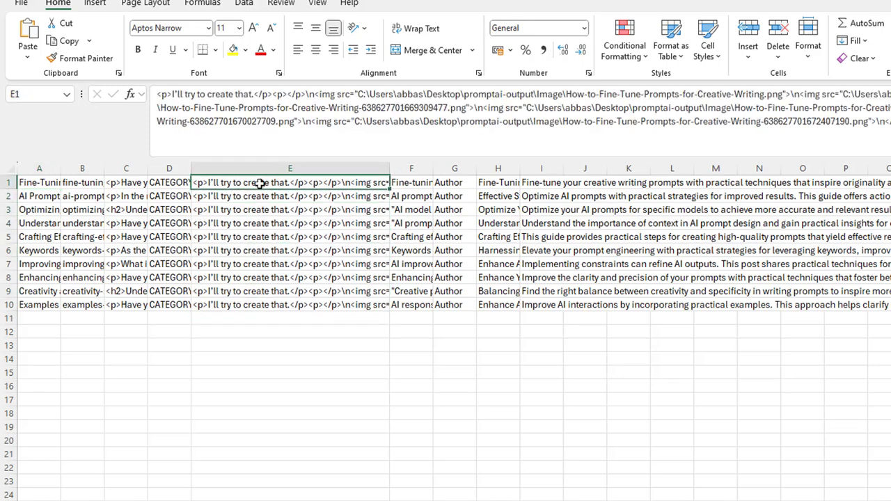
- Replace all leading markup in column E, from "<p>I'll try to create that." through the "promptai-output\Image\" path, with nothing
click(364, 104)
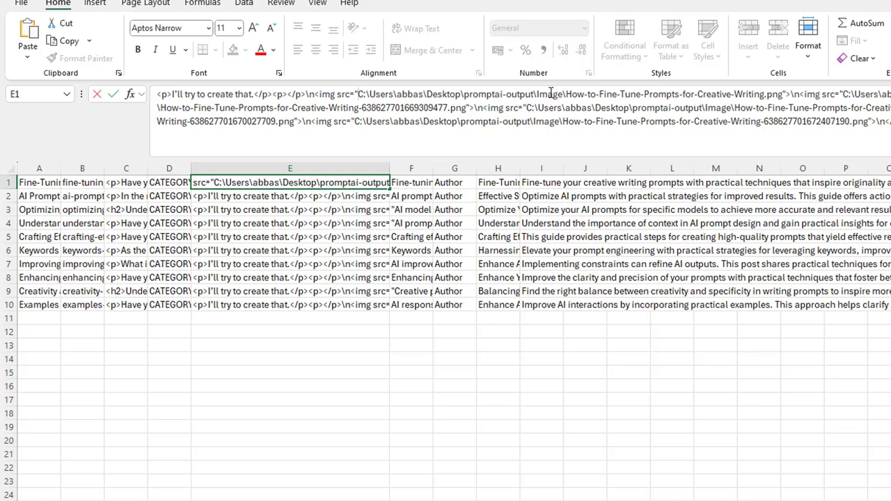
drag(568, 94, 175, 86)
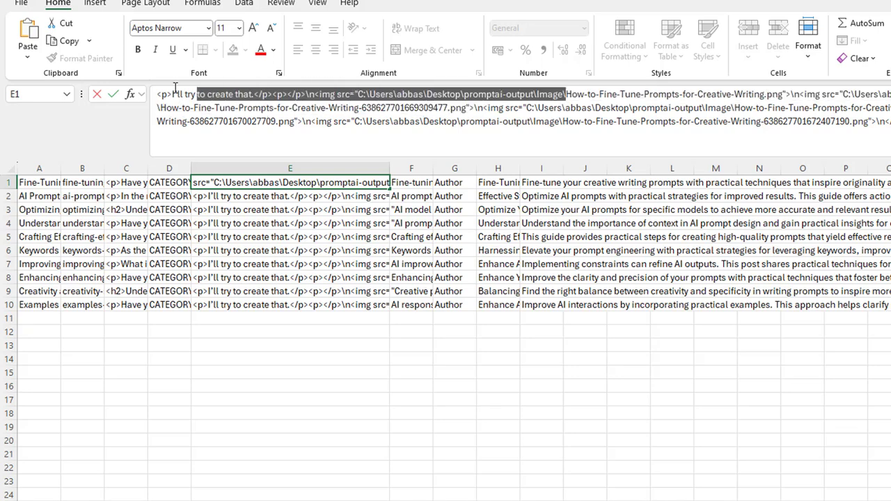
click(265, 164)
key(ctrl+f)
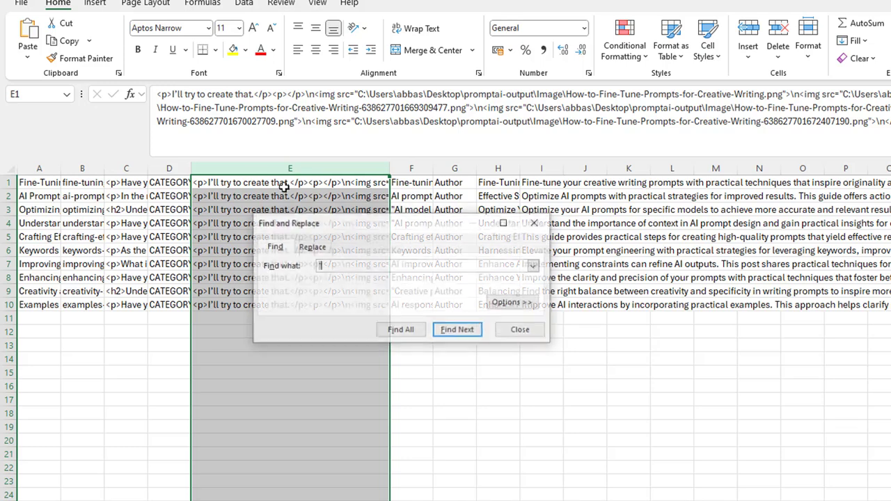
click(310, 246)
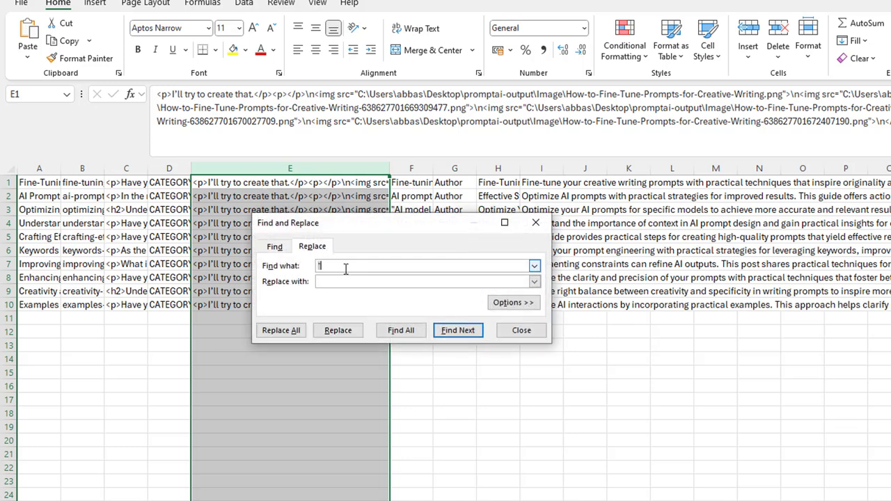
text(*)
text(C:\Users\abbas\Desktop\promptai-output\Image\)
click(282, 330)
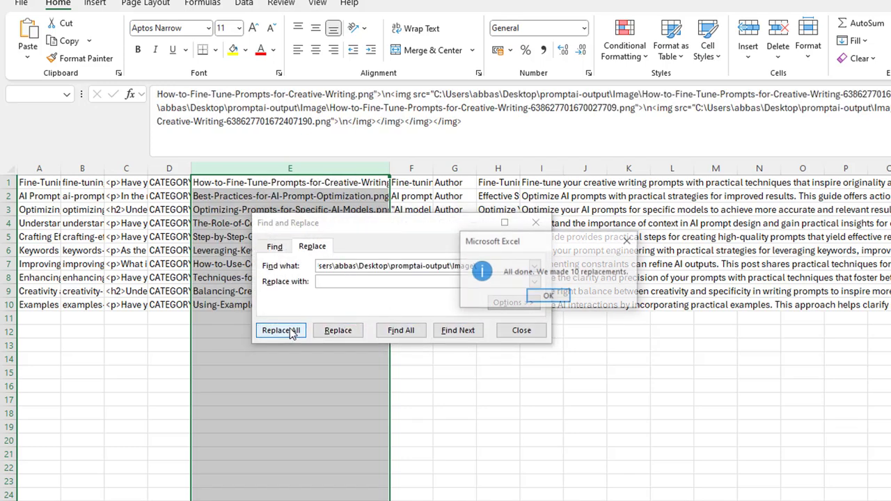
click(551, 298)
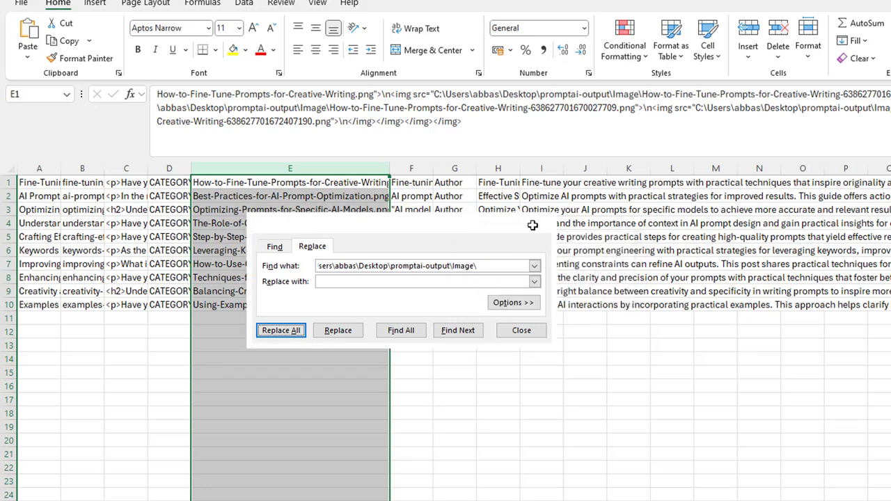
click(536, 224)
- Trim cell E1 to How-to-Fine-Tune-Prompts-for-Creative-Writing.png and cell E2 to Best-Practices-for-AI-Prompt-Optimization.png
click(367, 109)
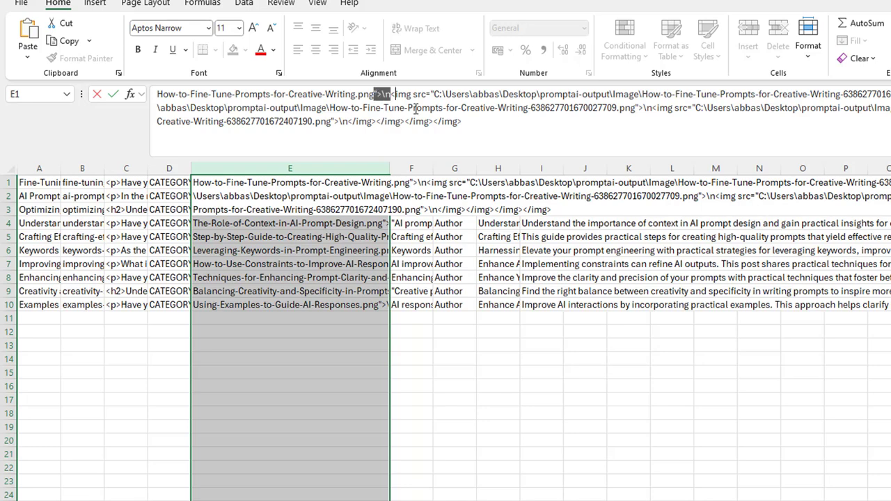
shift+click(512, 136)
key(Delete)
key(Return)
click(311, 192)
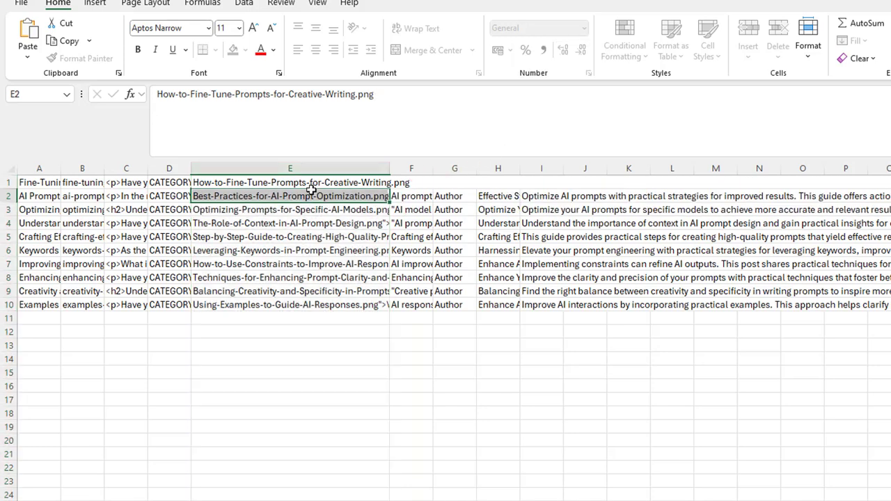
drag(352, 98, 486, 135)
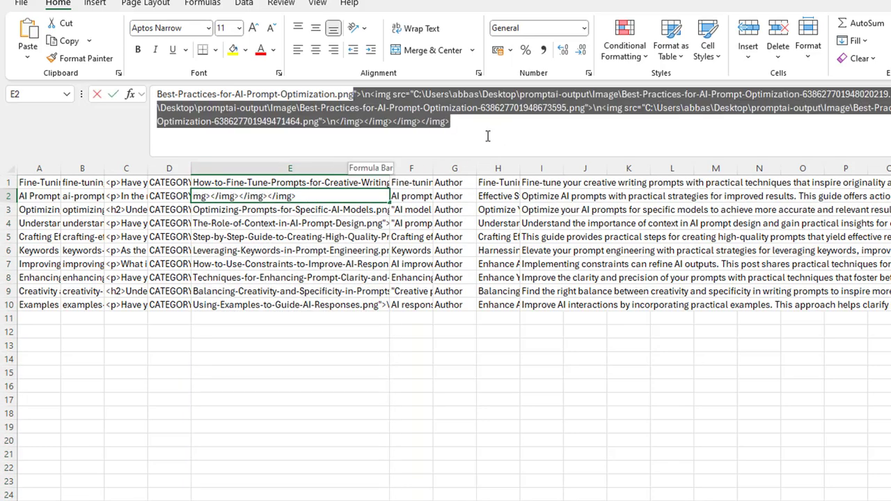
key(Delete)
- Delete the markup after Optimizing-Prompts-for-Specific-AI-Models.png in cell E3 and after The-Role-of-Context-in-AI-Prompt-Design.png in cell E4
click(316, 204)
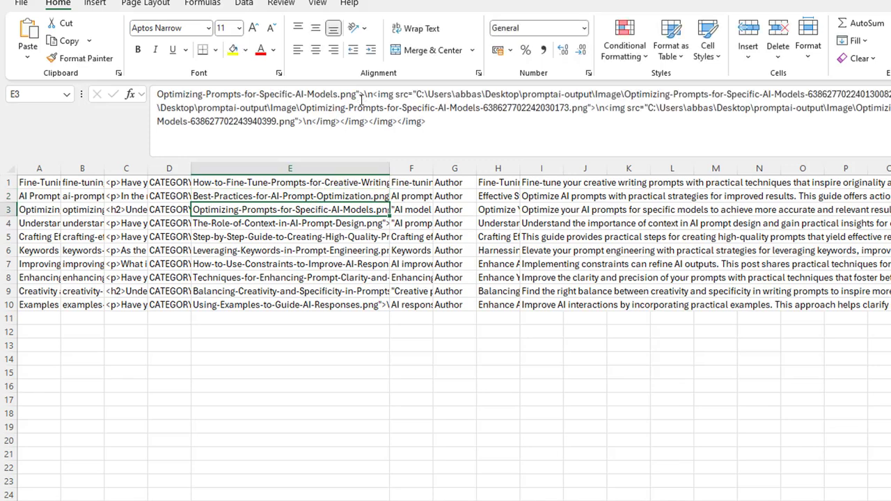
drag(361, 97, 480, 140)
key(Delete)
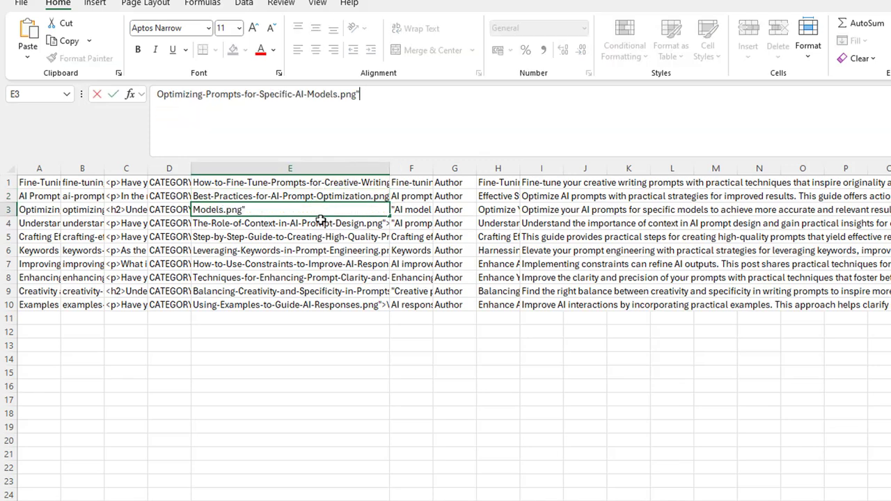
click(321, 220)
drag(347, 93, 498, 137)
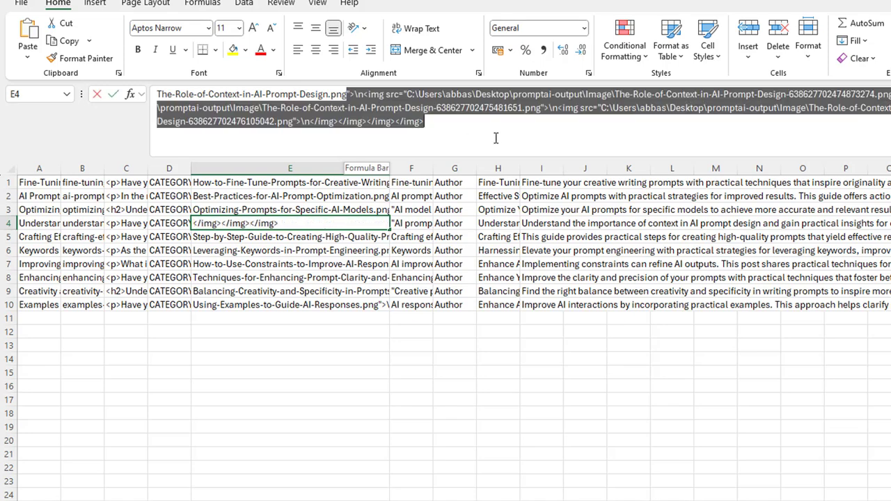
key(Delete)
- Trim cell E5 to Step-by-Step-Guide-to-Creating-High-Quality-Prompts.png and cell E6 to Leveraging-Keywords-in-Prompt-Engineering.png
click(322, 238)
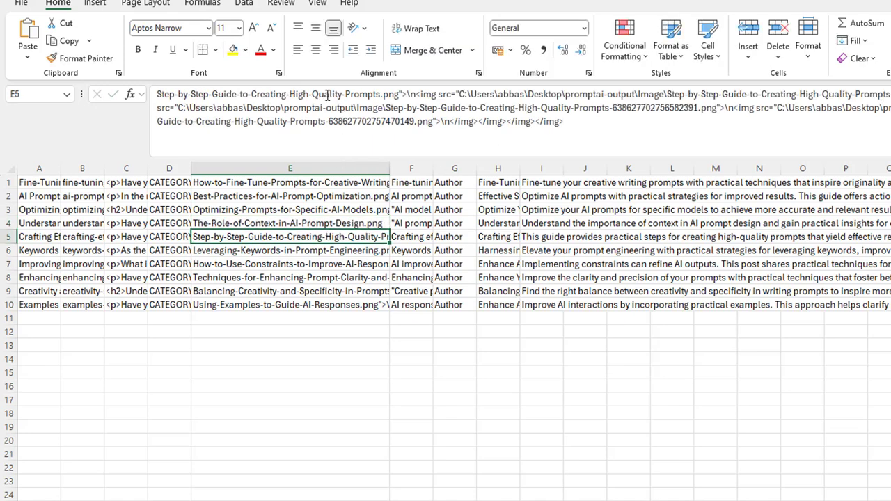
drag(398, 93, 582, 145)
key(Delete)
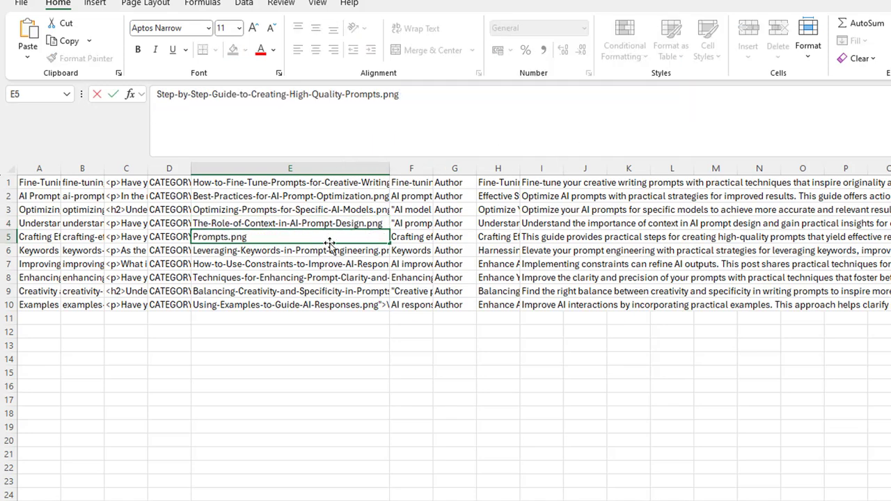
click(322, 250)
drag(364, 93, 541, 133)
key(Delete)
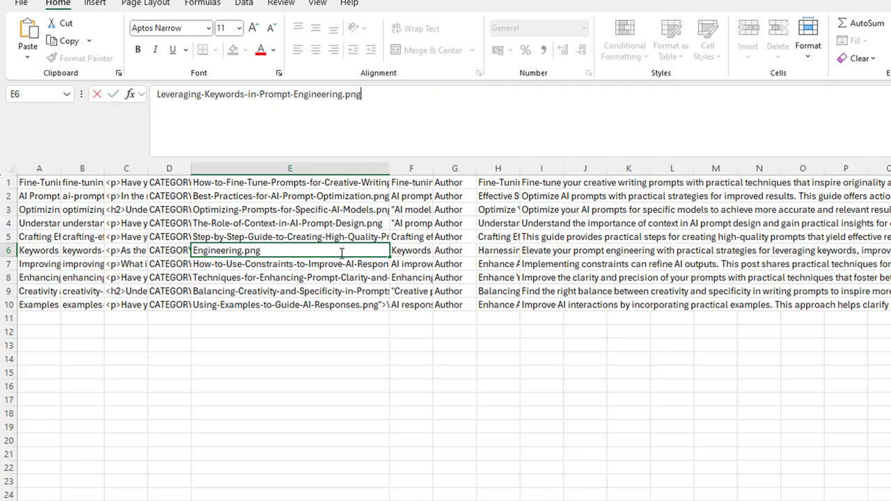
- Trim cell E7 to How-to-Use-Constraints-to-Improve-AI-Responses.png and cell E8 to Techniques-for-Enhancing-Prompt-Clarity-and-Precision.png
click(330, 269)
click(388, 93)
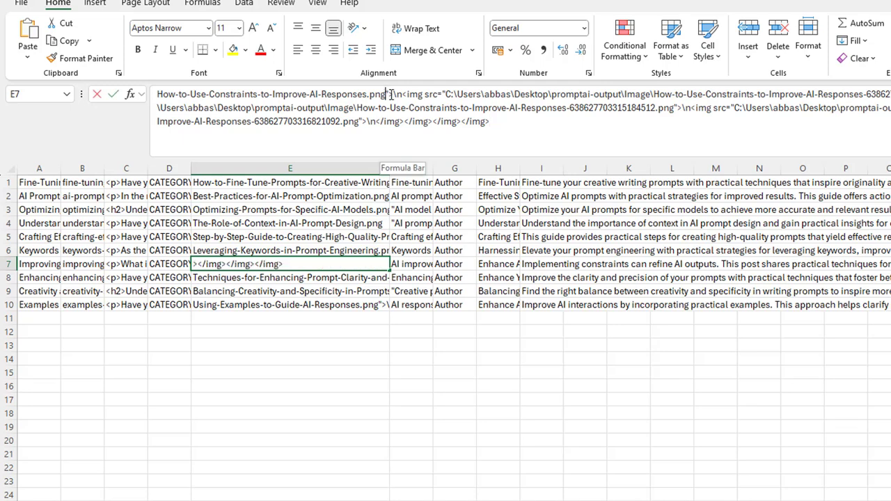
drag(388, 93, 550, 131)
key(Delete)
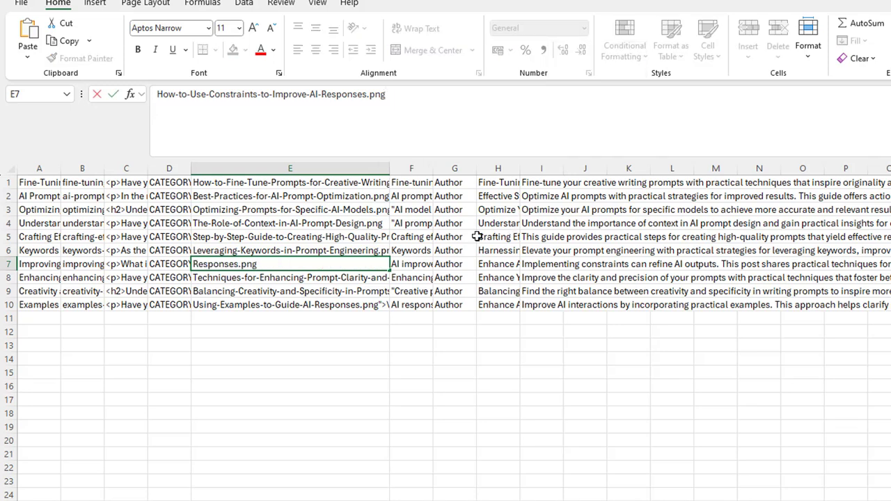
click(339, 276)
click(410, 93)
drag(411, 94, 587, 137)
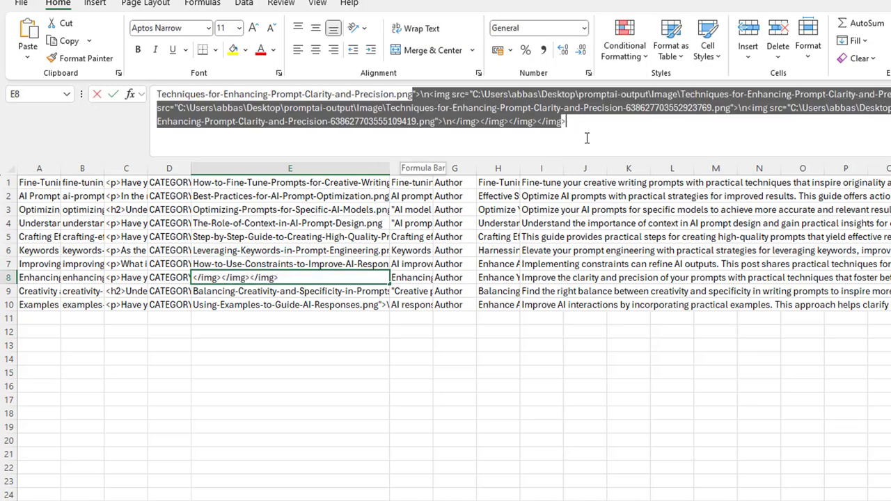
key(Delete)
- Trim cell E9 to Balancing-Creativity-and-Specificity-in-Prompts.png and cell E10 to Using-Examples-to-Guide-AI-Responses.png
click(340, 291)
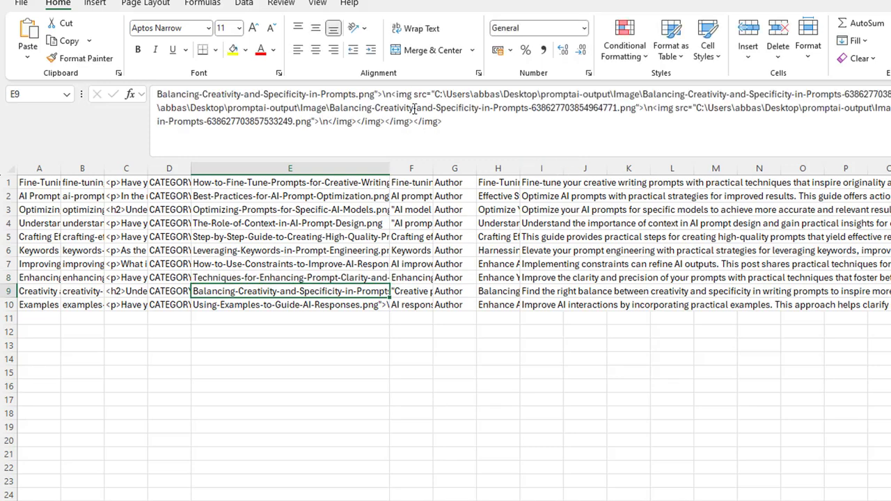
drag(378, 93, 502, 126)
key(Delete)
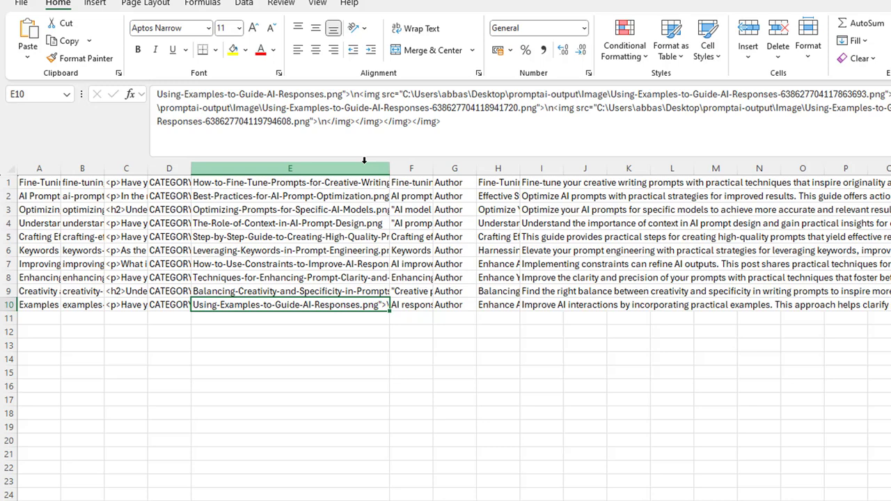
click(342, 95)
shift+click(498, 133)
key(BackSpace)
click(412, 332)
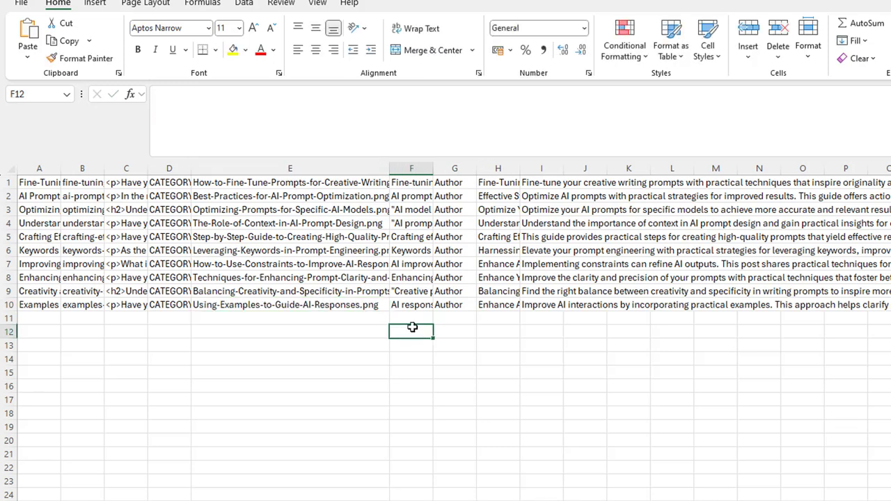
- Remove every double quotation mark from column F by replacing all of them with nothing
click(422, 172)
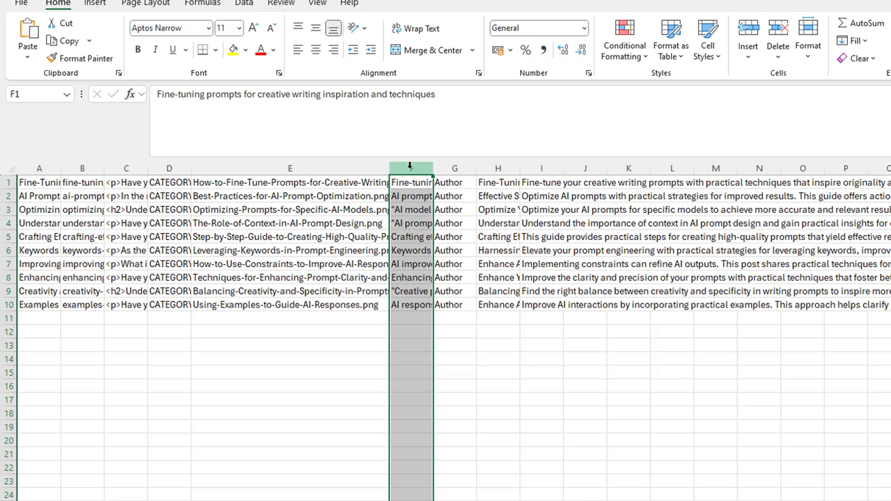
key(ctrl+f)
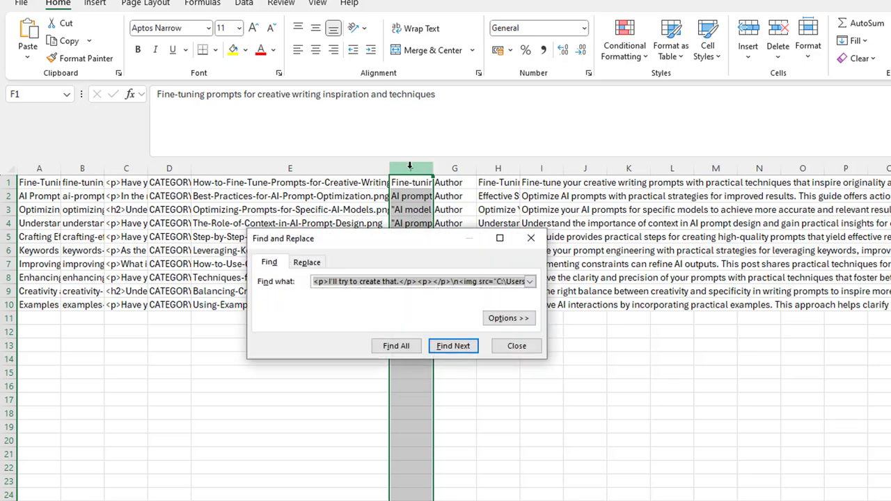
click(306, 261)
click(332, 280)
text(")
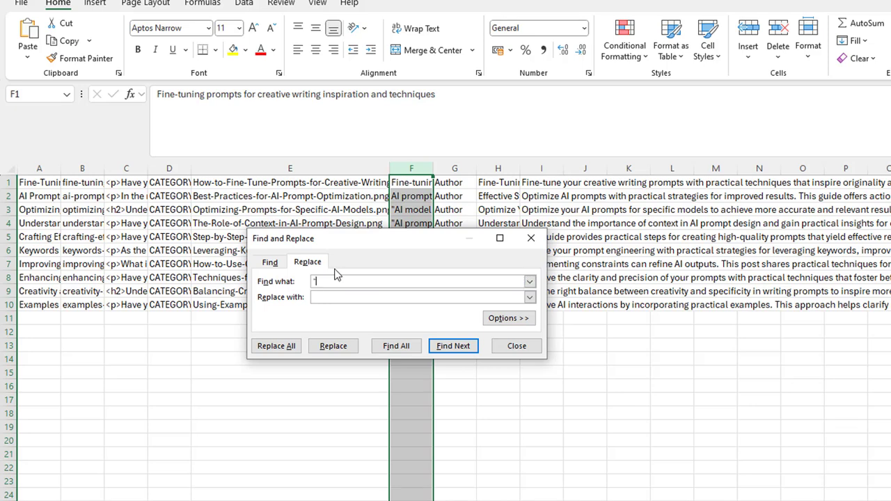
click(269, 347)
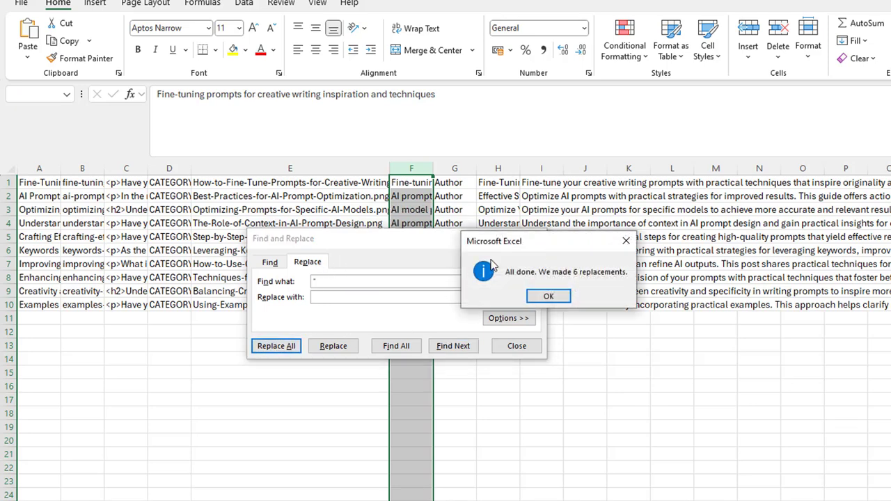
click(548, 299)
click(540, 249)
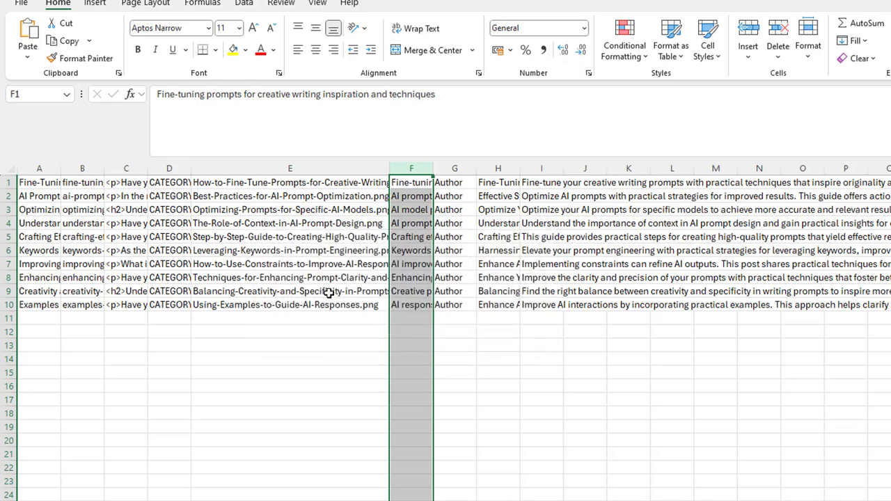
click(330, 360)
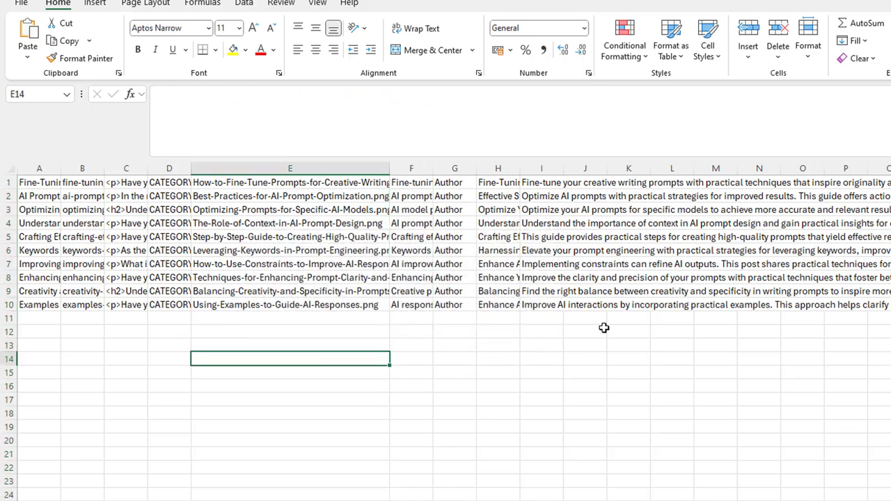
- Select the complete article HTML in cell C6 for copying
click(136, 195)
click(129, 250)
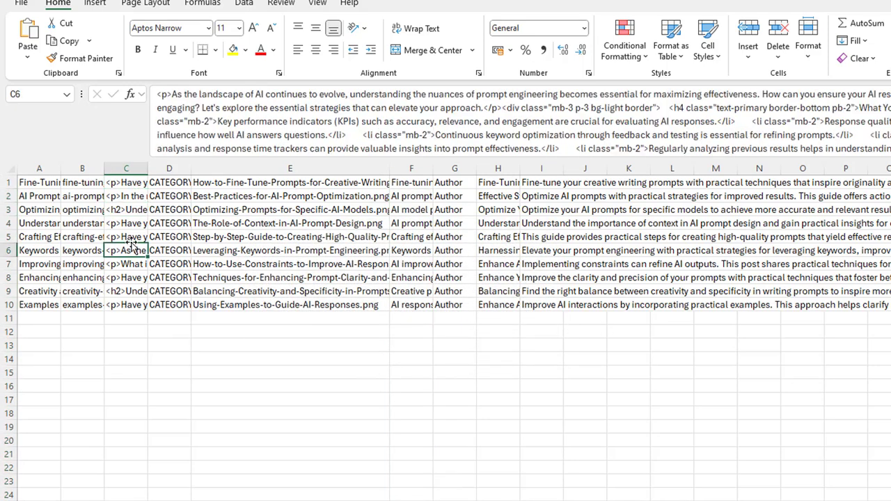
click(293, 124)
key(ctrl+a)
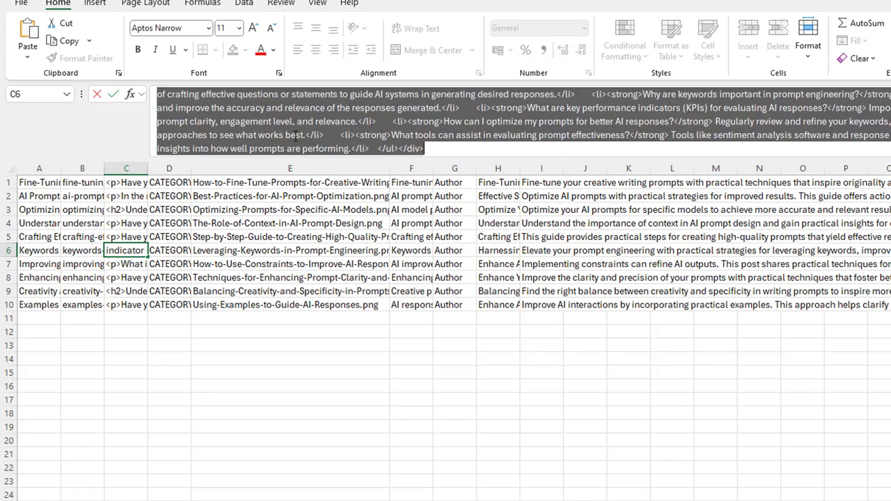
- Switch to PromptAI's article editor and replace its whole source code with the article HTML copied from cell C6
key(alt+Tab)
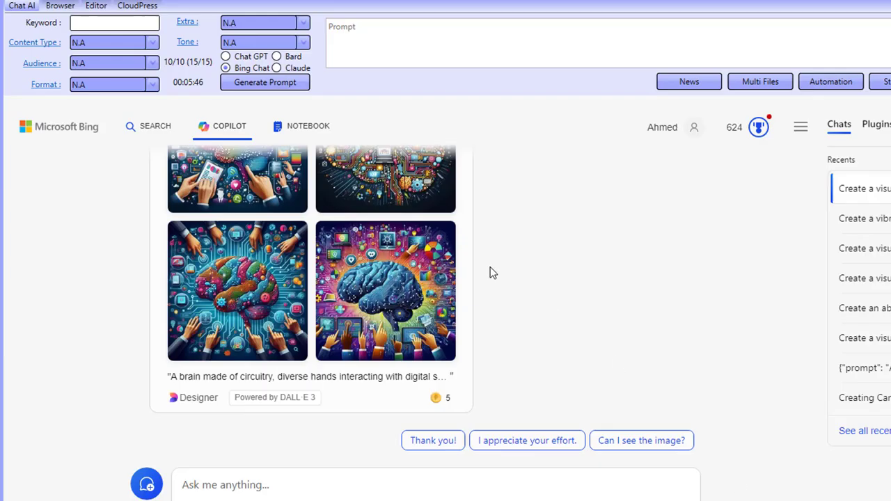
click(95, 6)
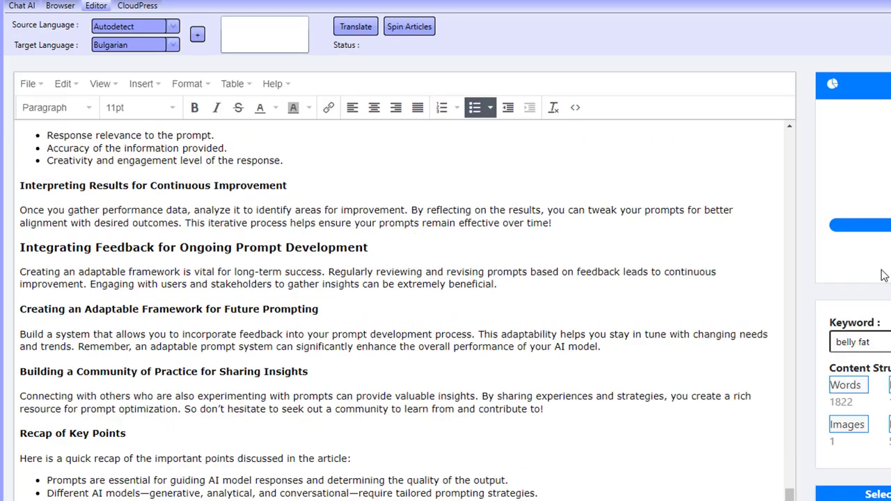
click(576, 109)
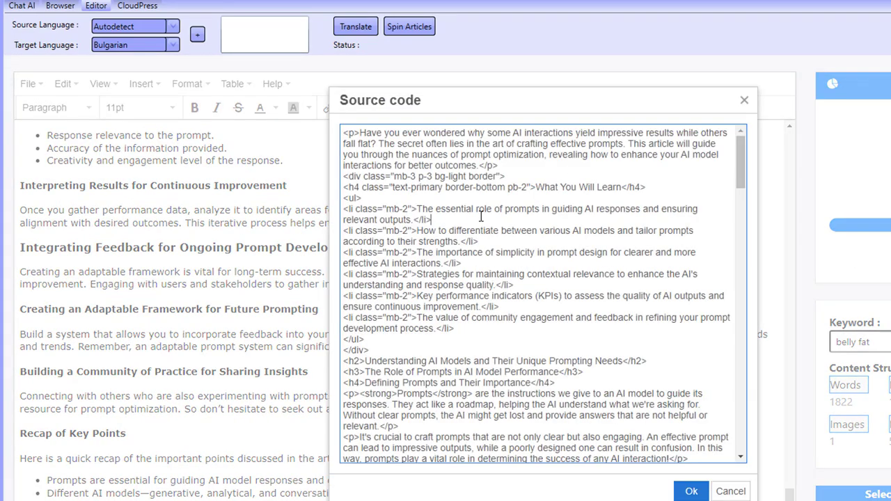
key(ctrl+a)
key(ctrl+v)
click(691, 492)
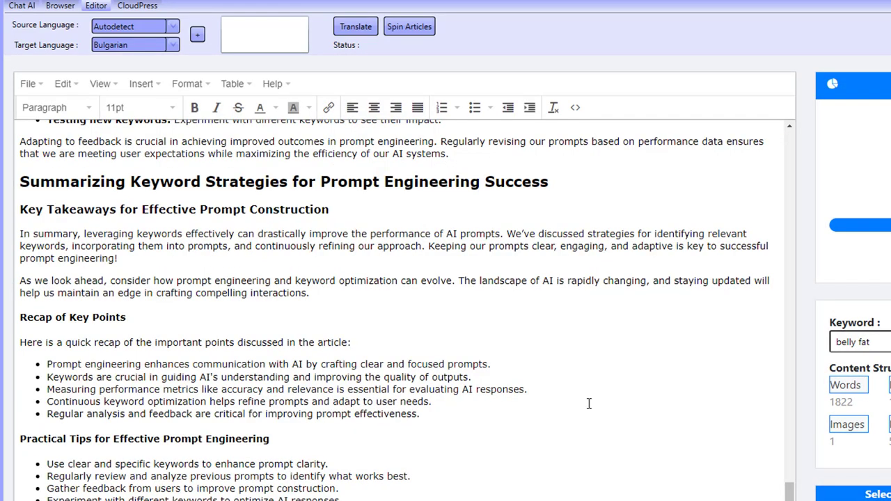
- Review the rendered article from the introduction through the recap and FAQs, including the editor's word count
scroll(589, 404, up, 20)
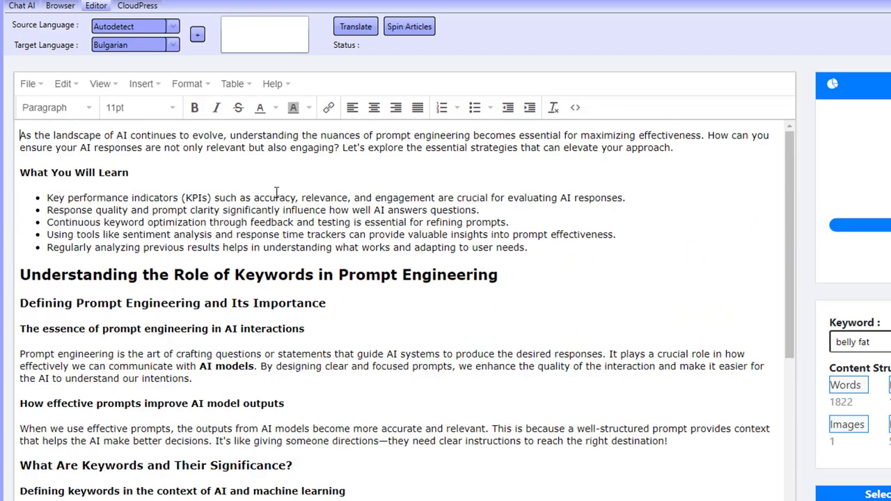
scroll(277, 192, down, 20)
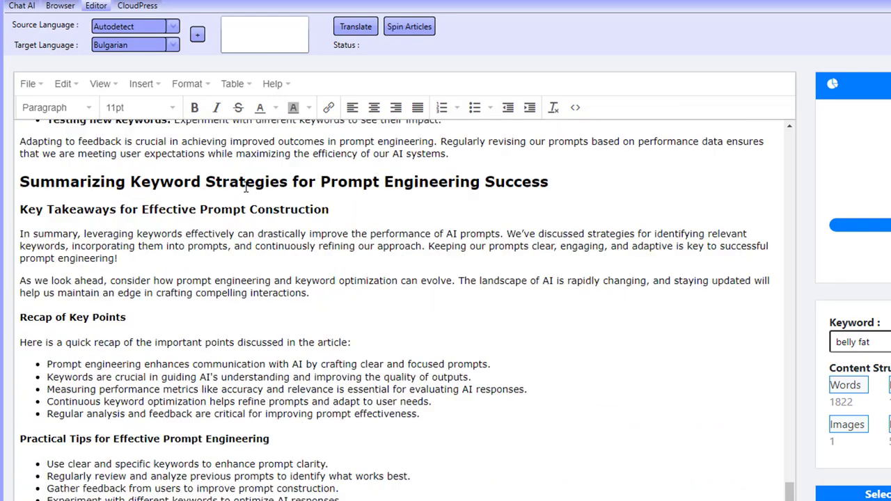
scroll(789, 309, down, 3)
scroll(790, 495, down, 4)
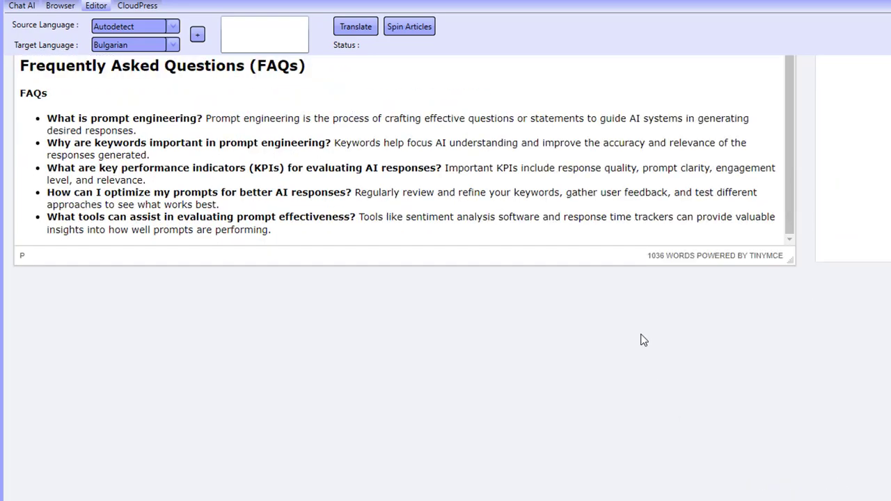
drag(649, 258, 679, 259)
scroll(402, 348, up, 5)
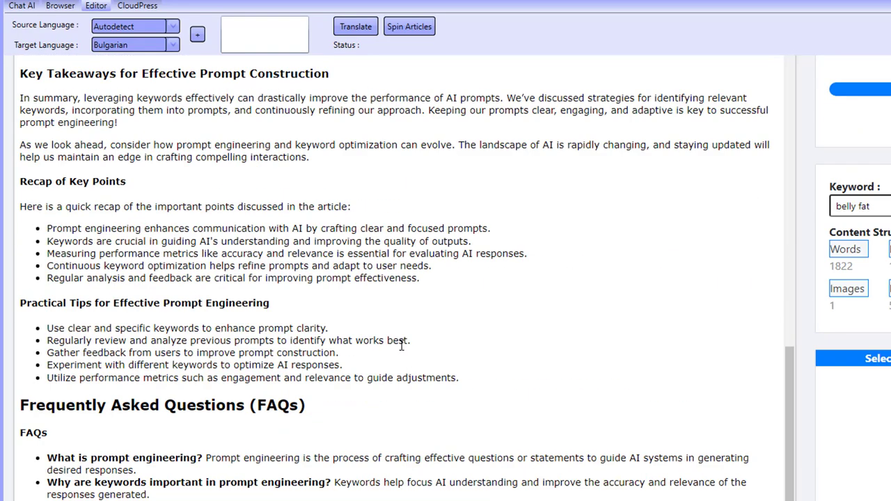
scroll(398, 343, down, 4)
scroll(412, 346, up, 6)
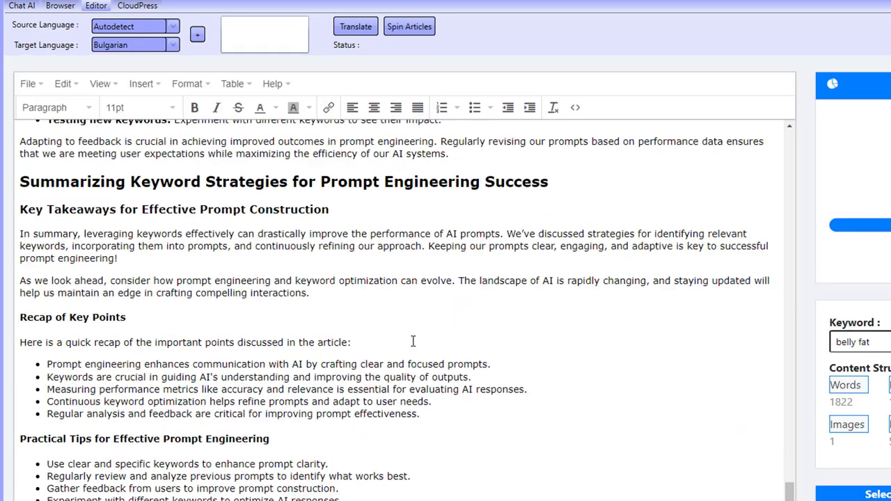
- Select Chat GPT as the chat engine and load the ezi logical strategy Categories Posts chat Interface for editing
click(30, 8)
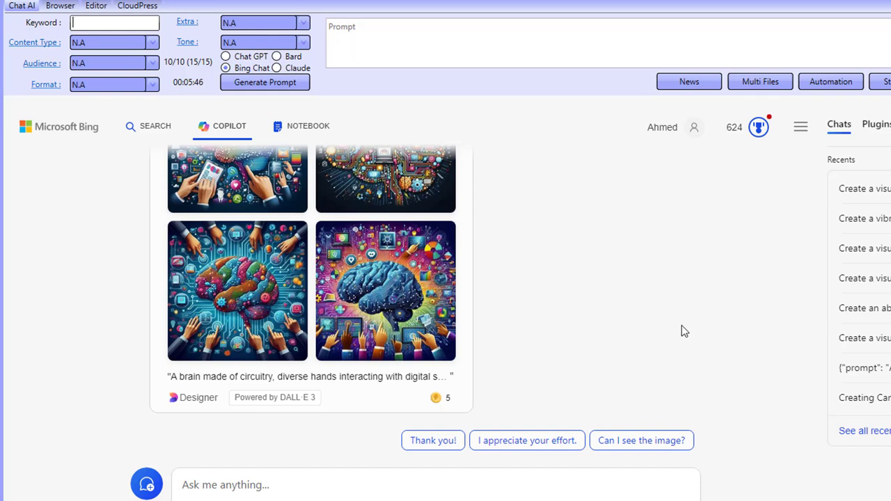
click(226, 57)
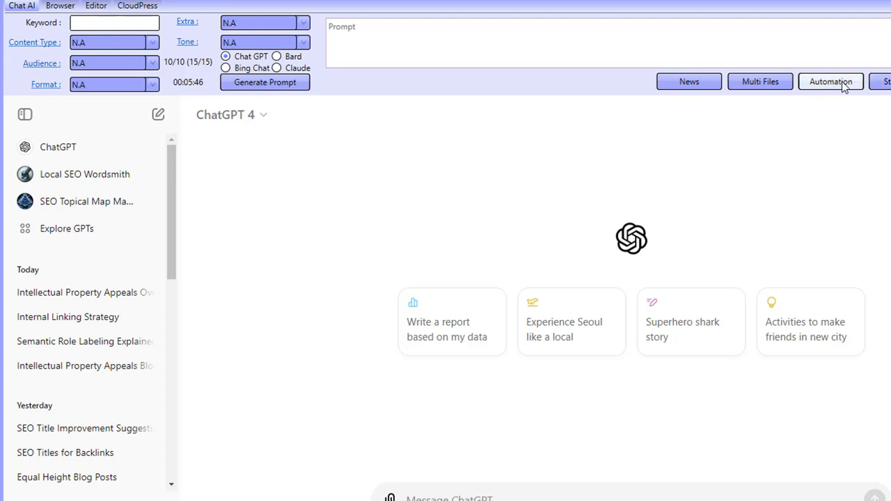
click(886, 82)
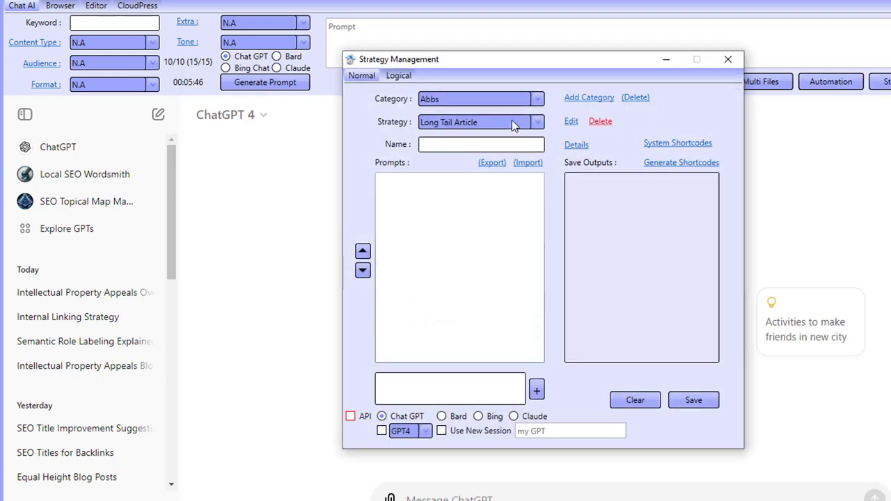
click(436, 99)
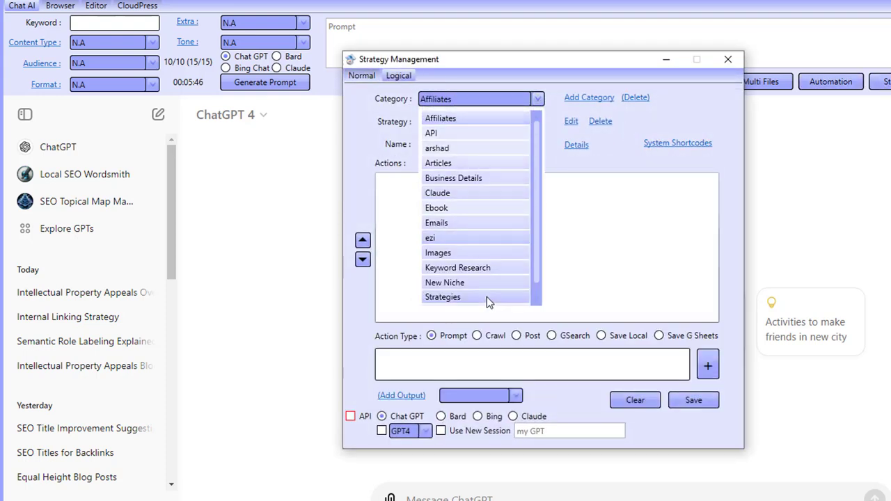
click(445, 237)
click(467, 125)
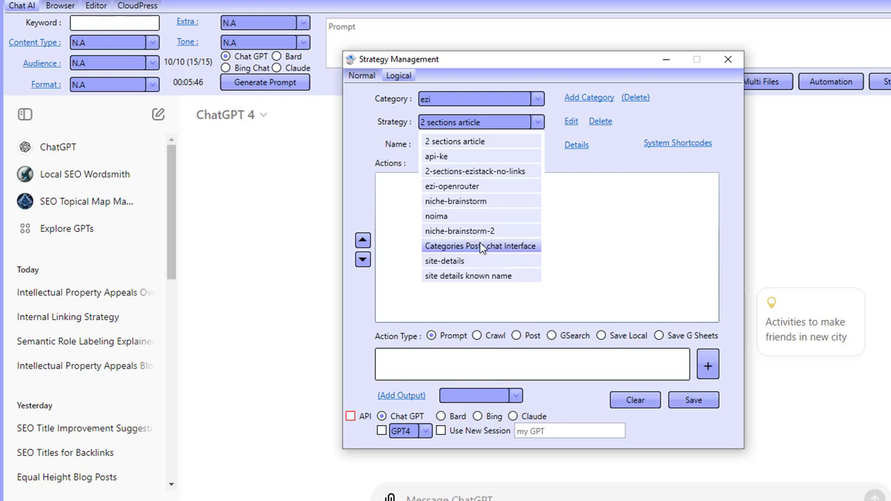
click(513, 246)
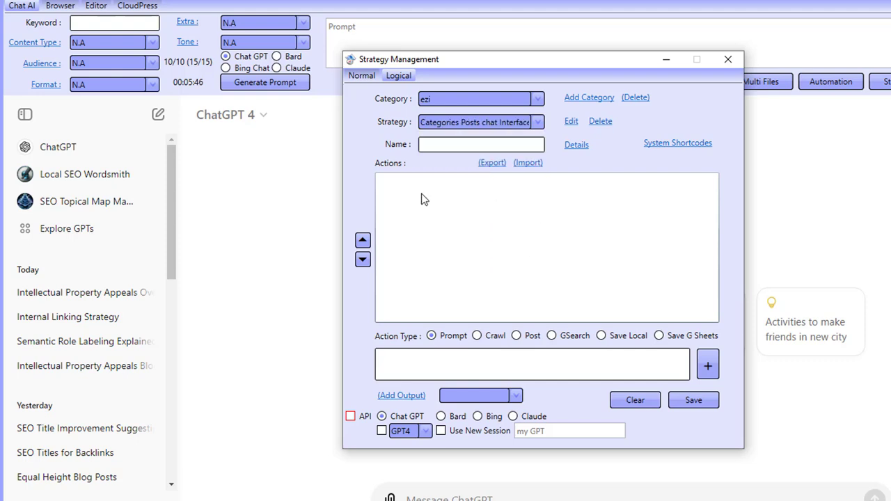
click(569, 125)
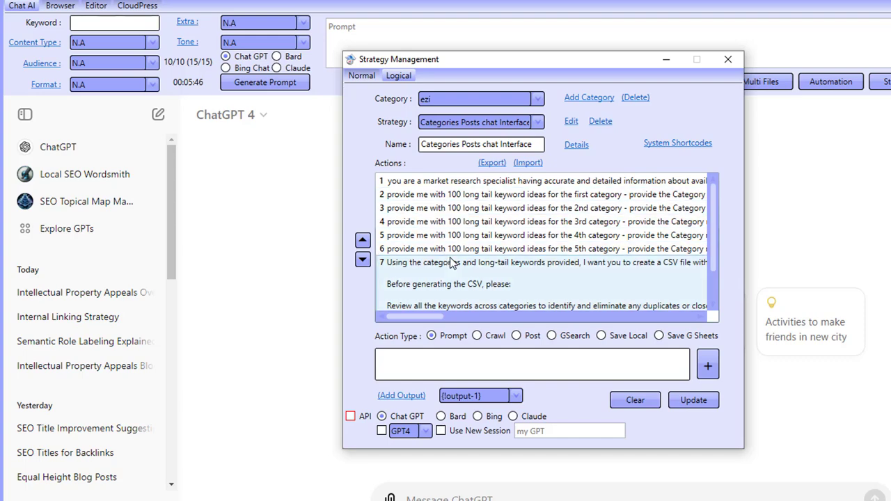
- Read through the prompts in the loaded strategy's action list and close Strategy Management
scroll(450, 257, down, 5)
scroll(451, 257, up, 5)
scroll(451, 262, down, 3)
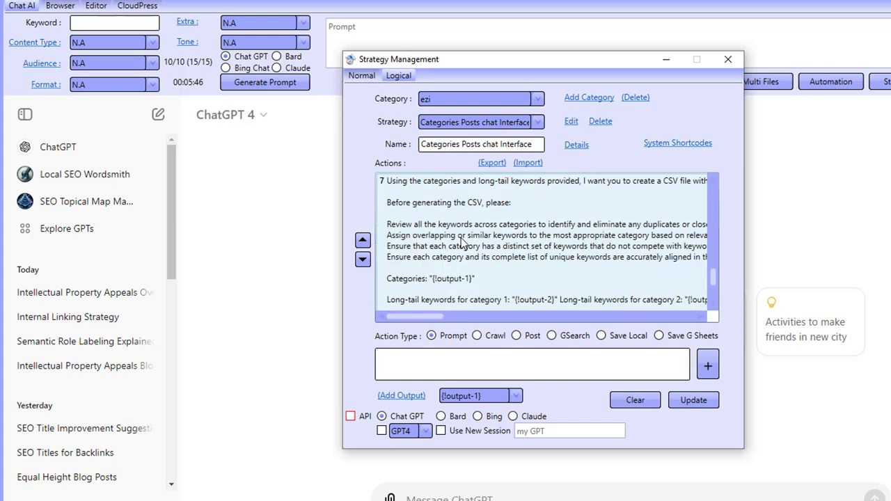
scroll(583, 280, down, 3)
scroll(583, 279, up, 5)
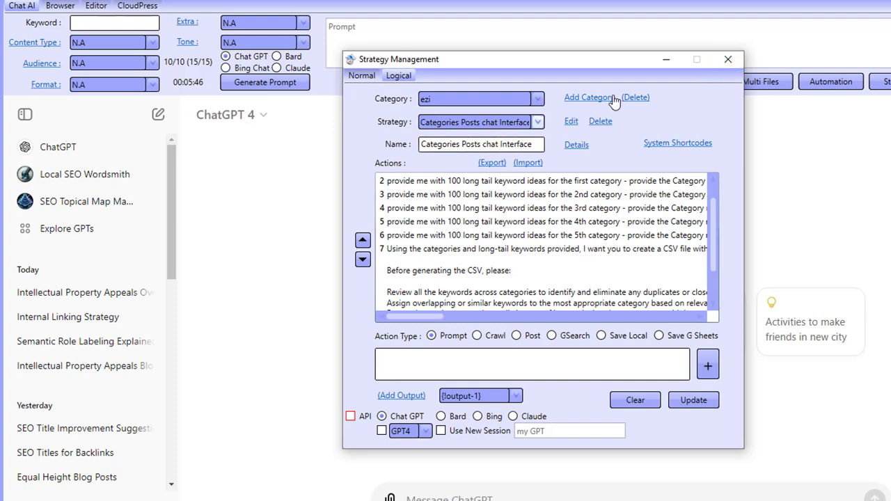
click(729, 61)
- Set the Automation strategy to Categories Posts chat Interface
click(857, 81)
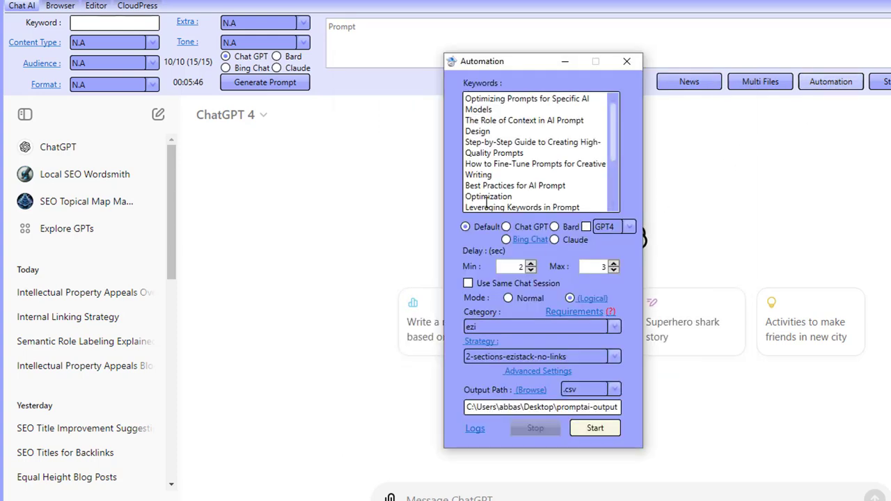
click(532, 354)
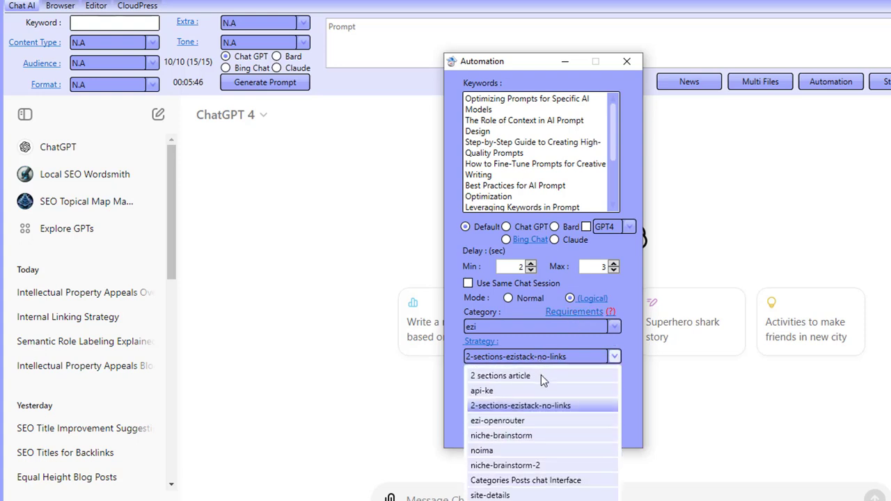
click(501, 482)
- Check the automation's requirements and read the selected strategy's actions through the final SaveLocal action
click(574, 312)
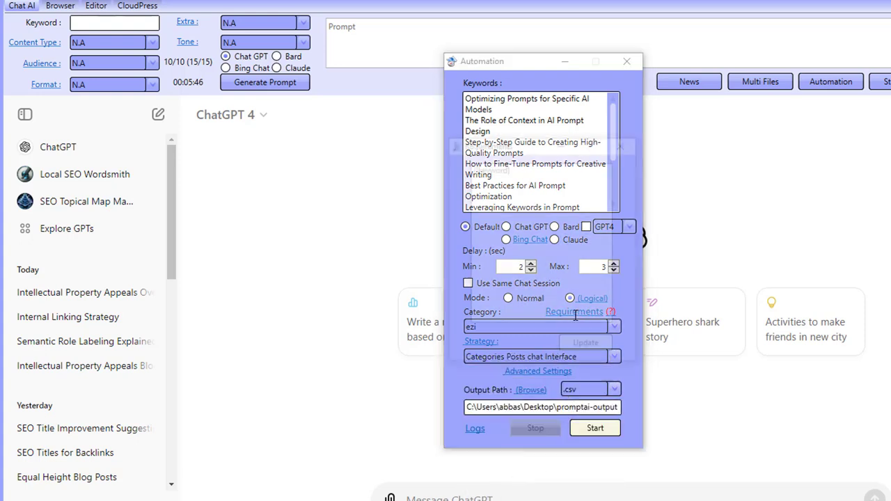
click(628, 144)
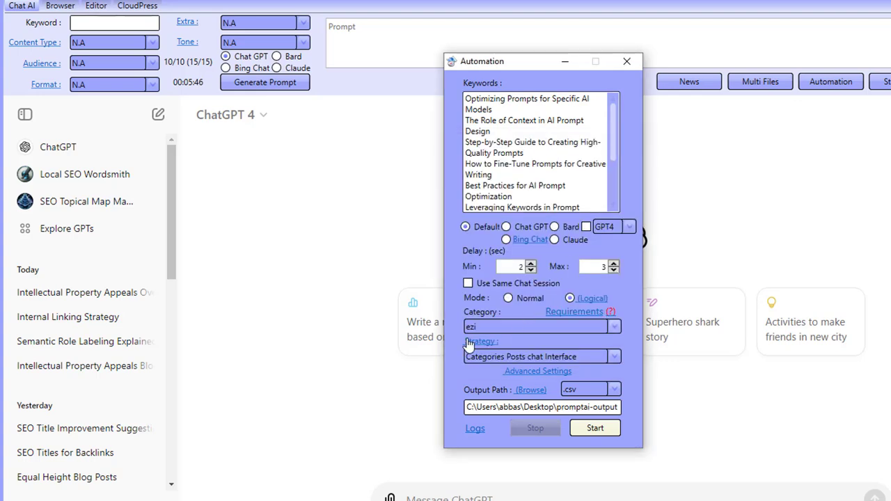
click(479, 341)
scroll(445, 313, down, 2)
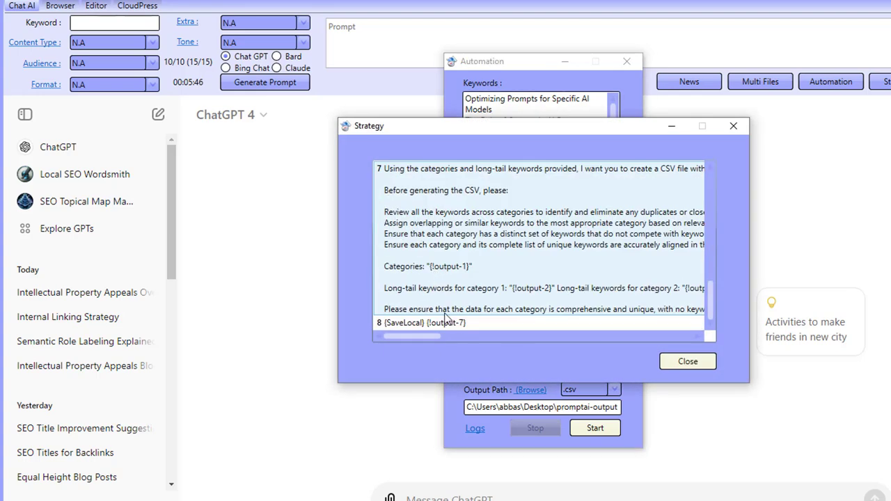
scroll(449, 310, up, 1)
scroll(449, 310, down, 1)
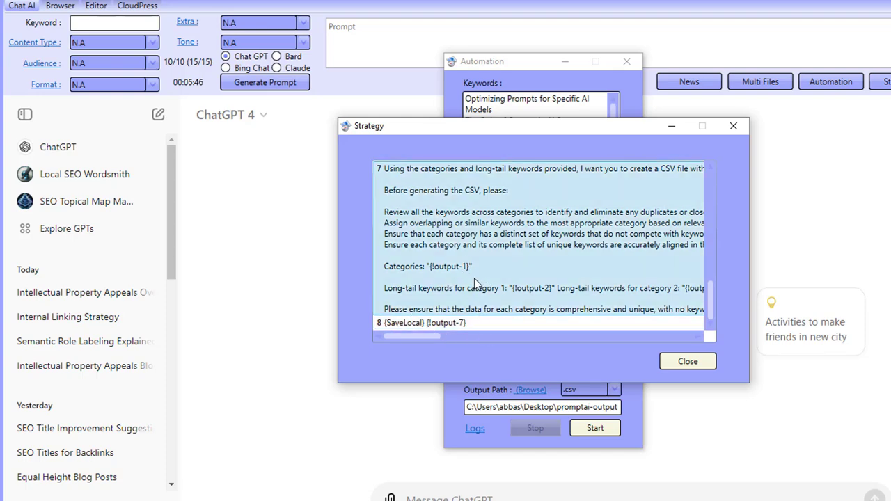
scroll(480, 289, up, 2)
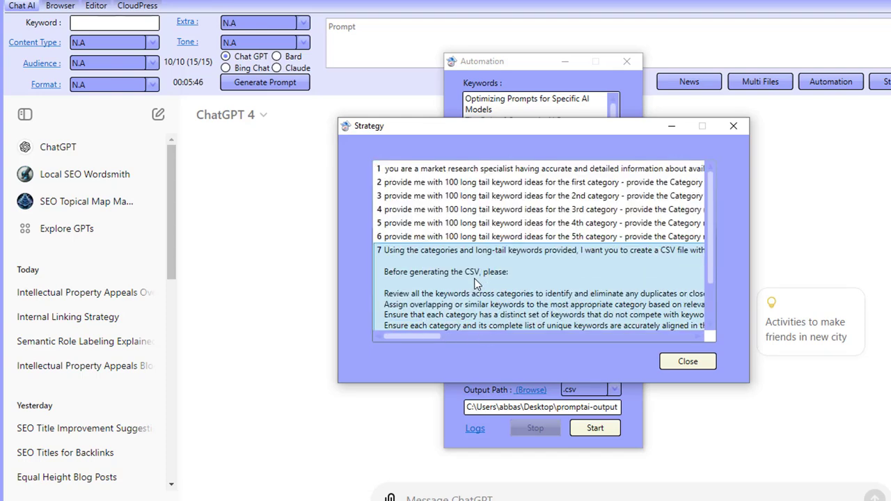
click(733, 127)
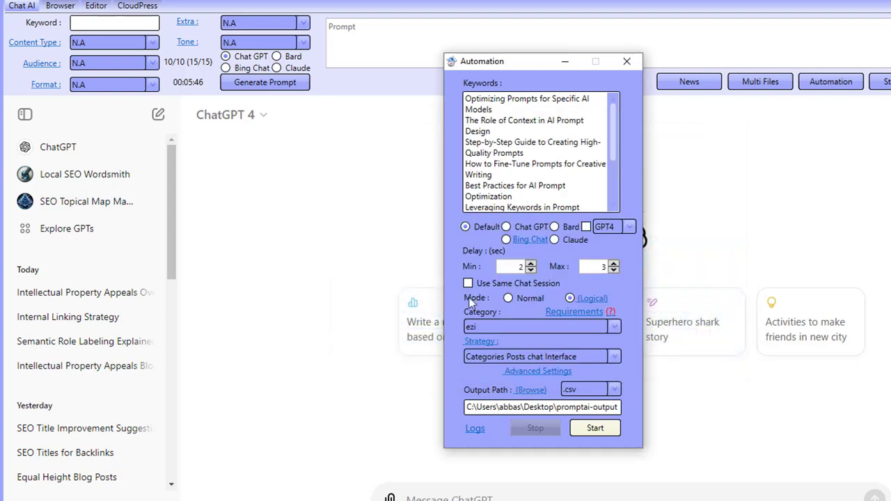
- Set the automation's output format to .txt and save the logical mode settings
click(588, 393)
click(578, 409)
click(589, 298)
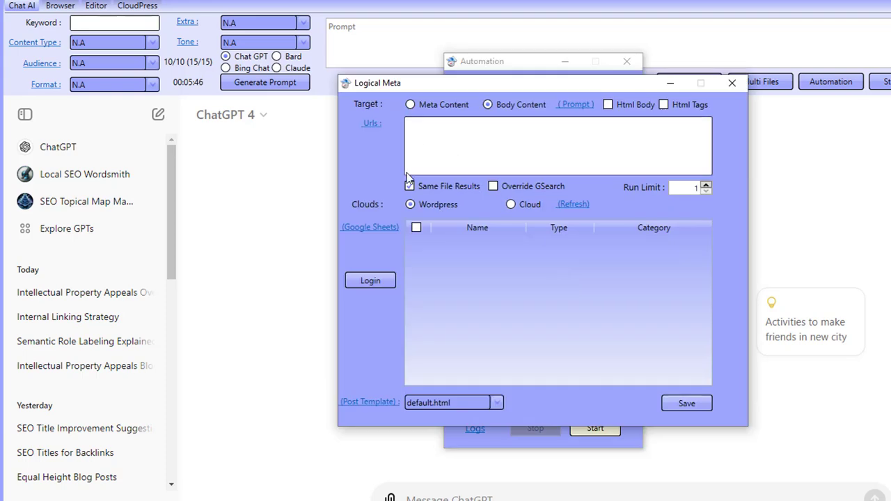
click(683, 406)
- Replace the automation's keyword list with the single keyword Dog training and start the run
click(546, 186)
key(ctrl+a)
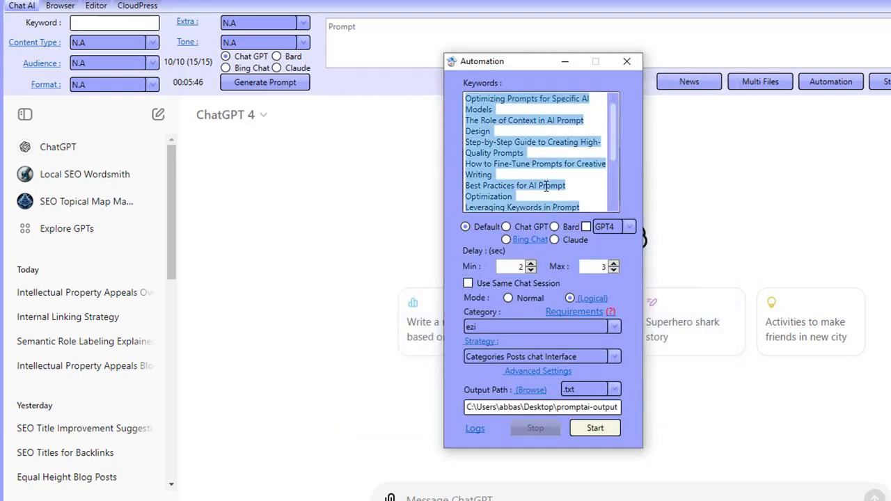
key(Delete)
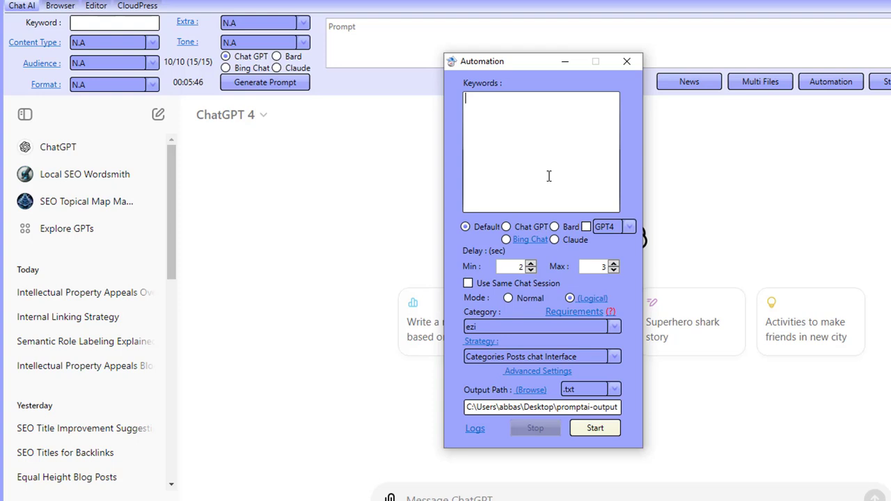
text(training)
drag(523, 106, 453, 103)
click(522, 99)
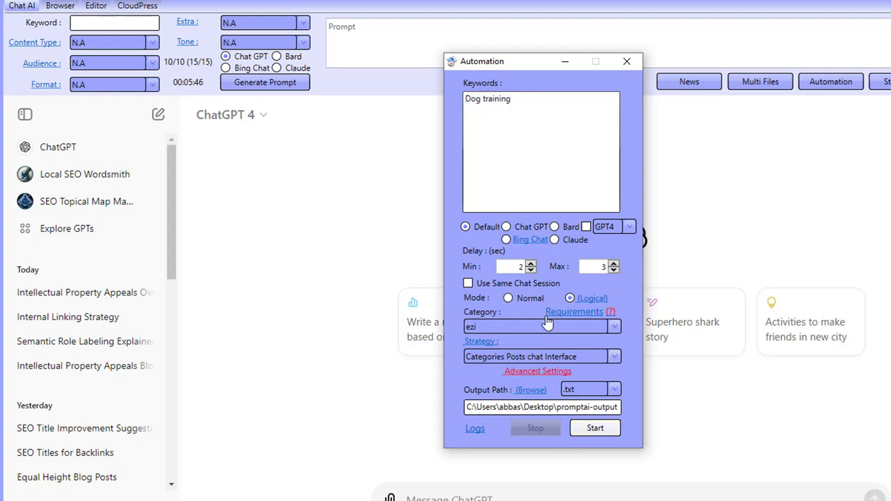
click(595, 429)
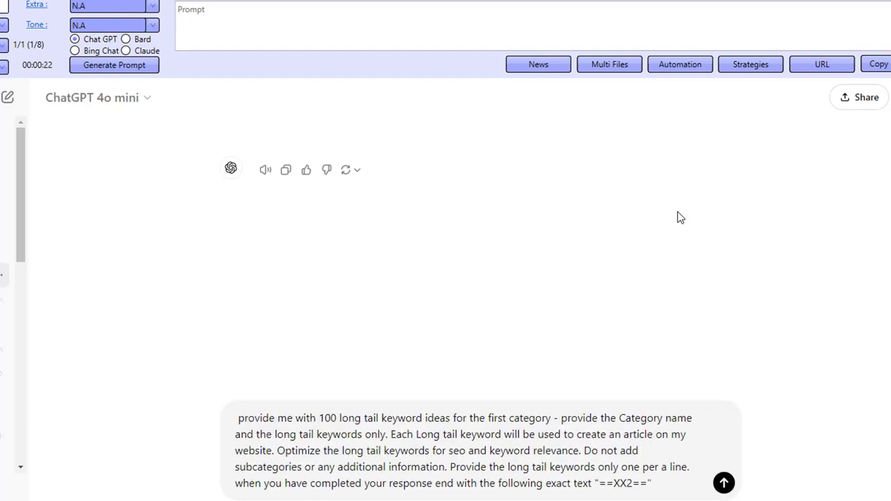
- Look over the GPT model choices in the Automation window and follow the latest keyword response in the chat
click(679, 65)
click(464, 209)
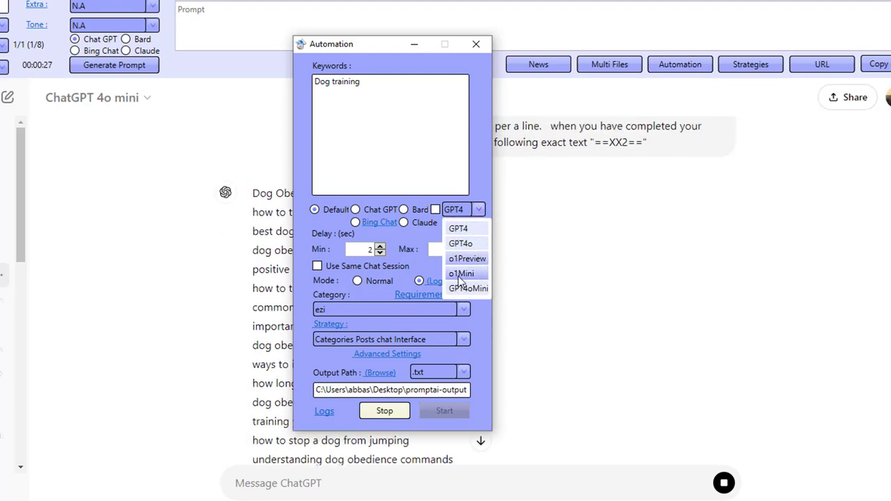
click(418, 160)
click(485, 51)
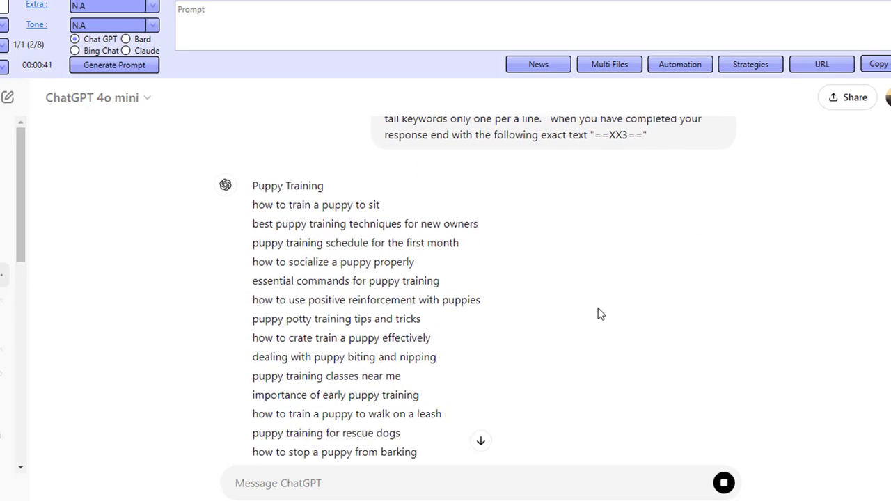
click(480, 442)
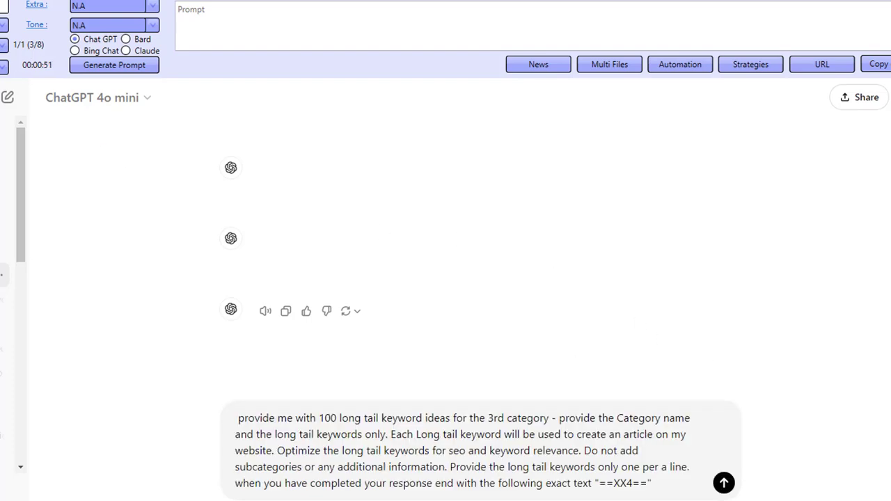
- Switch to the Excel workbook and examine its category headings and the long-tail keyword rows beneath them down to the last row
click(372, 492)
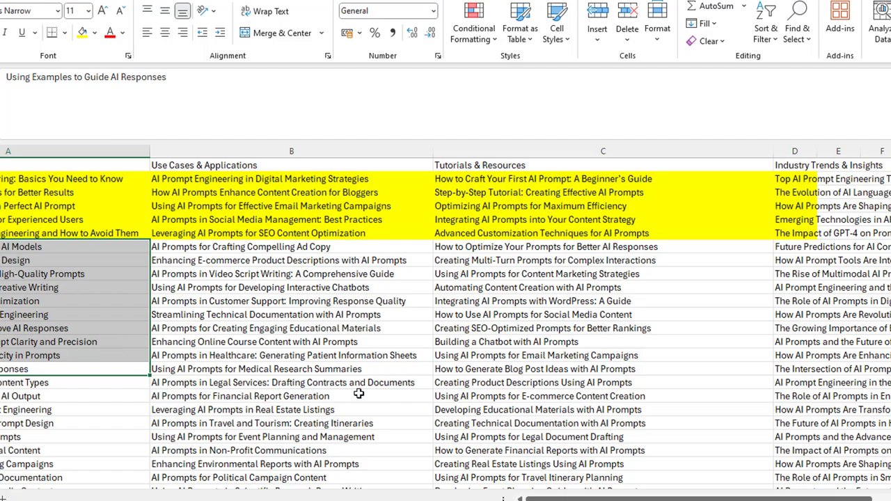
scroll(287, 411, down, 1)
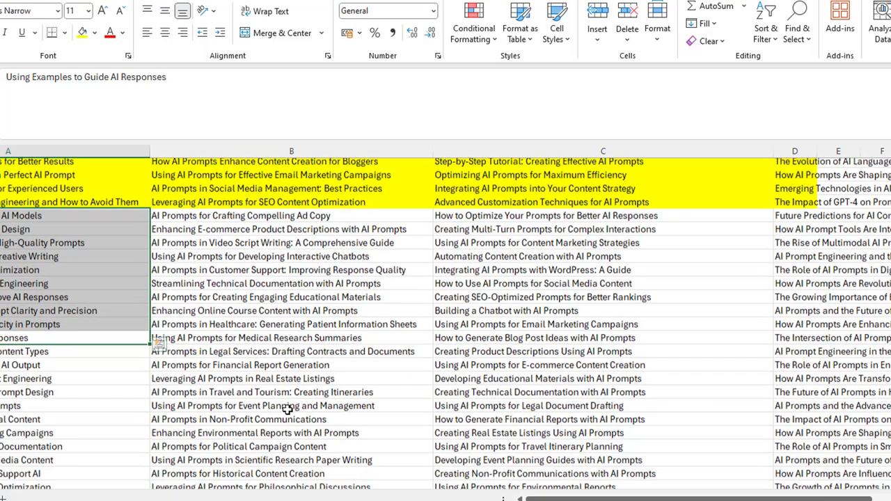
scroll(287, 411, down, 6)
scroll(288, 411, up, 7)
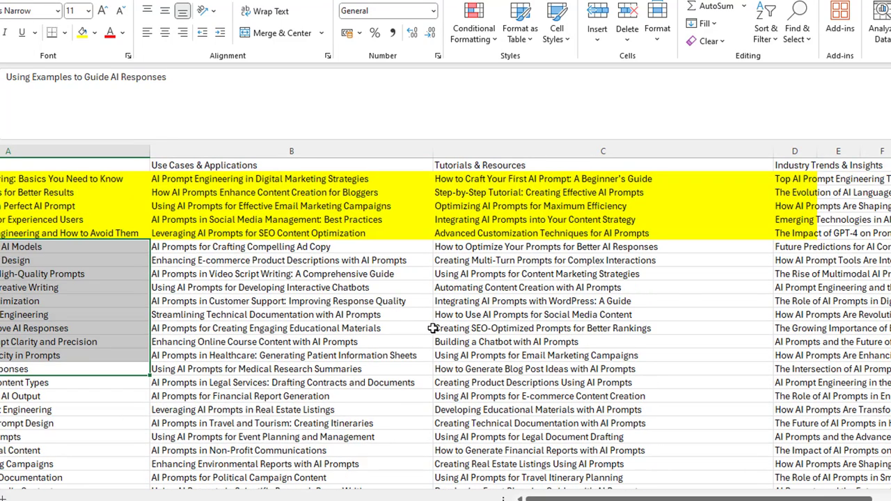
click(128, 167)
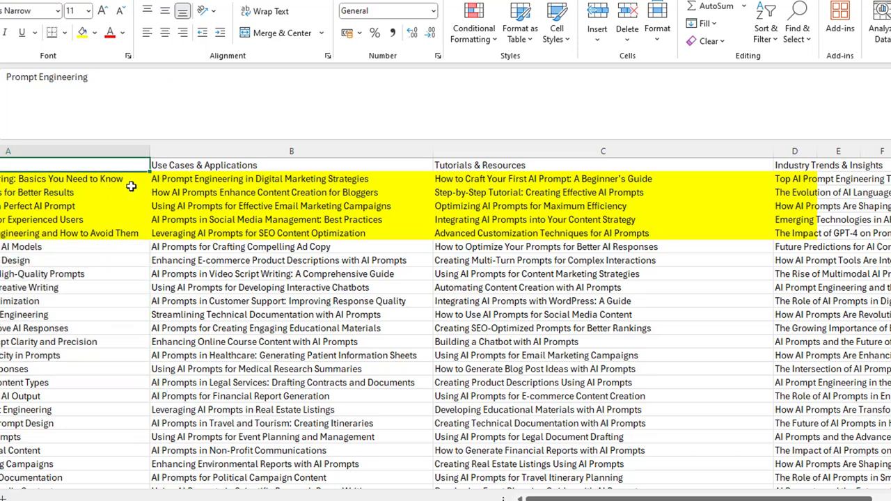
click(220, 165)
click(465, 169)
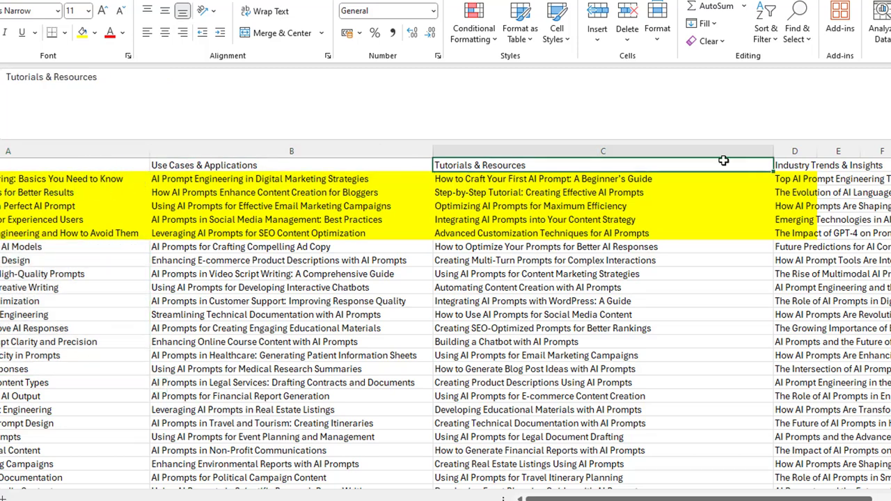
click(796, 165)
scroll(446, 321, down, 20)
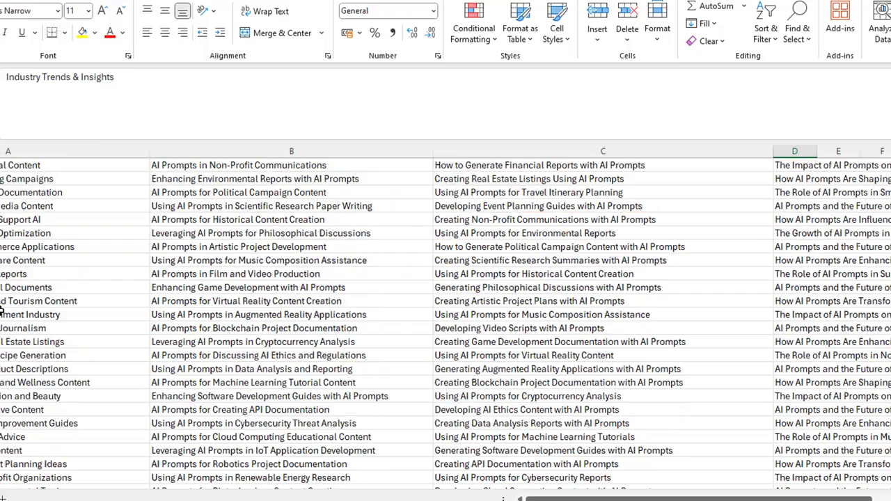
scroll(446, 279, down, 3)
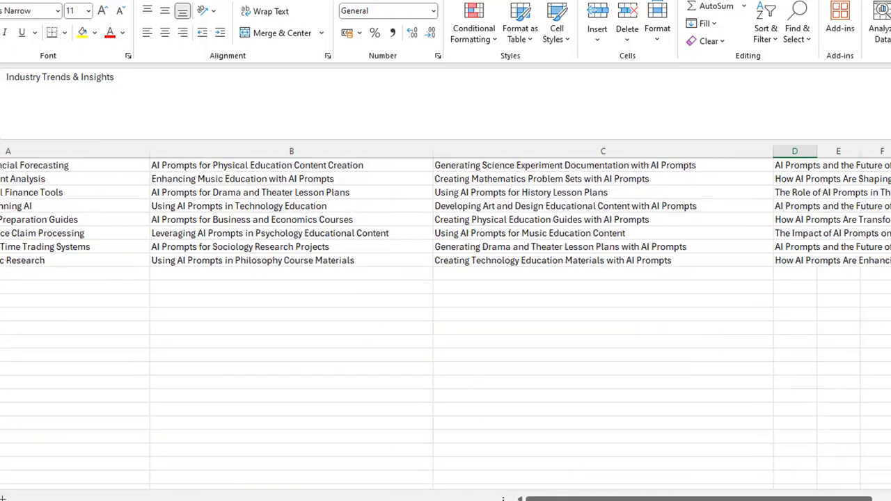
click(17, 260)
scroll(464, 395, up, 18)
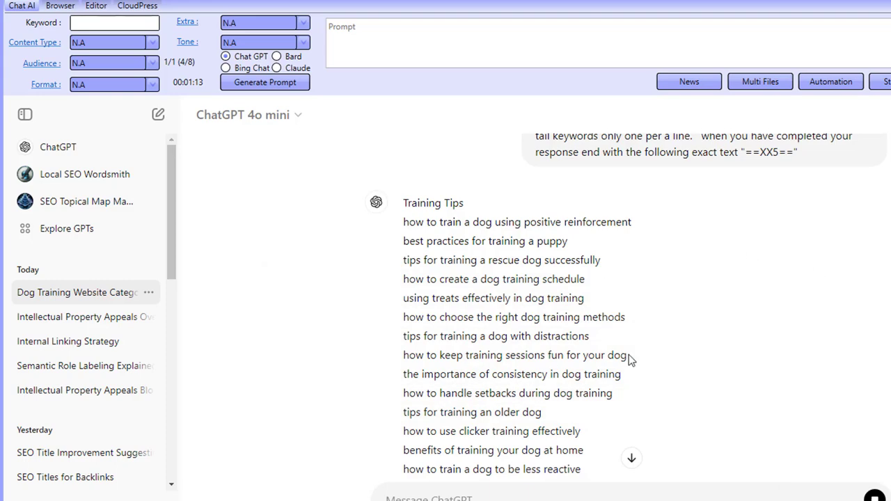
- Dismiss the automation's completion notice and copy the CSV code block from the response to the XX7 prompt
click(630, 462)
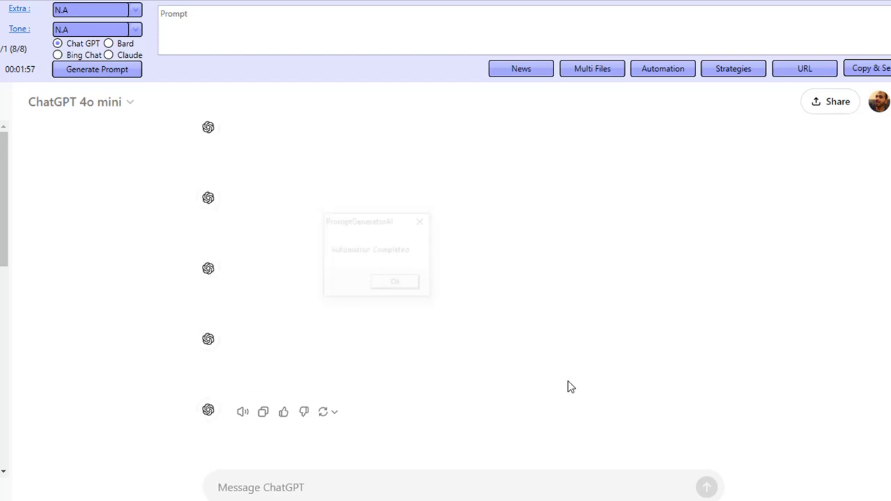
click(404, 282)
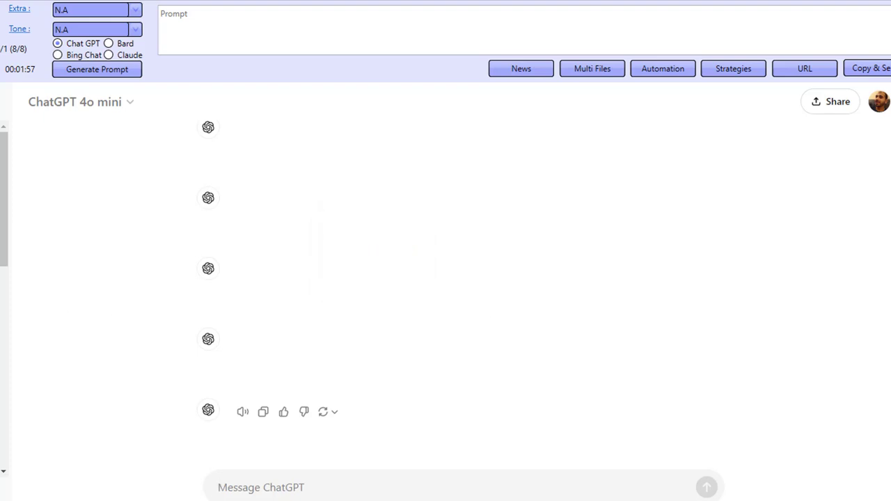
scroll(774, 405, up, 3)
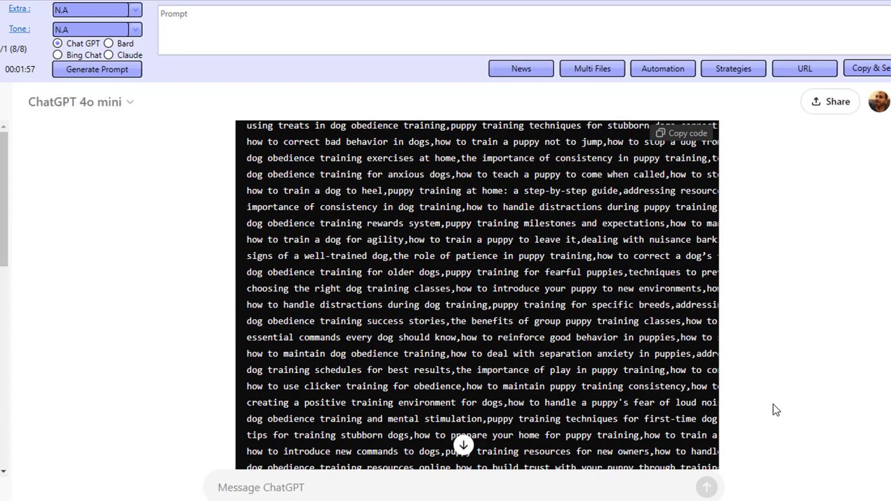
scroll(777, 411, up, 10)
click(689, 313)
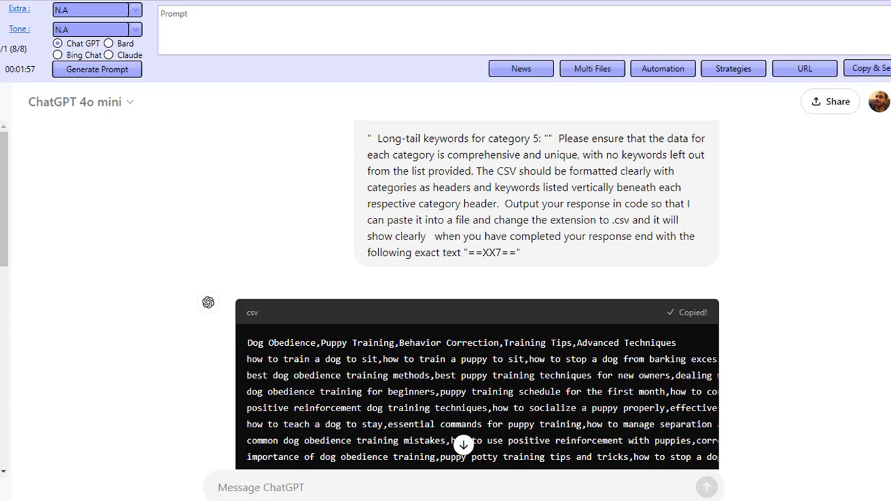
- Switch to Notepad, replace the old text with the copied CSV code and remove the trailing empty line
click(479, 500)
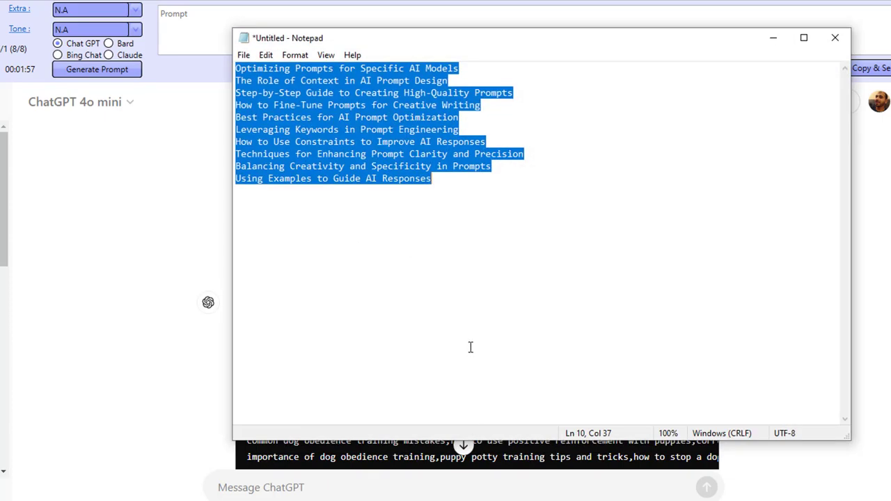
key(ctrl+v)
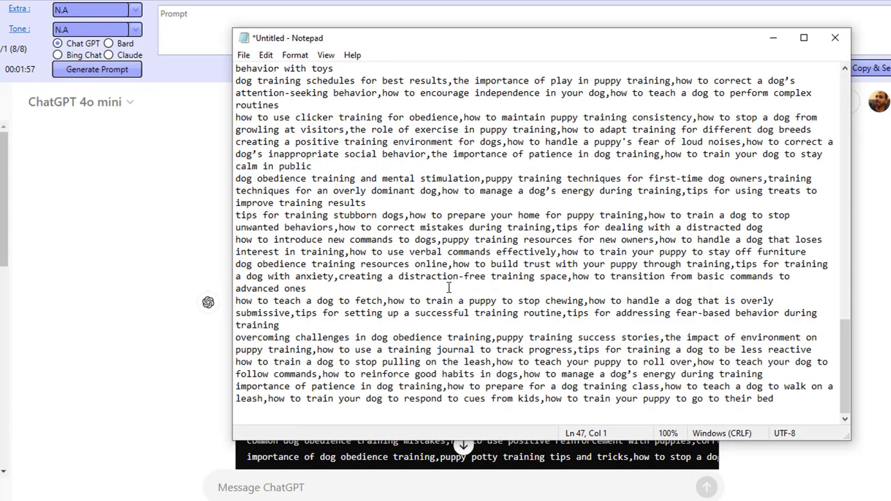
key(BackSpace)
- Save the text to the Desktop as cats-posts.csv with the file type All Files, and close Notepad
click(243, 55)
click(261, 131)
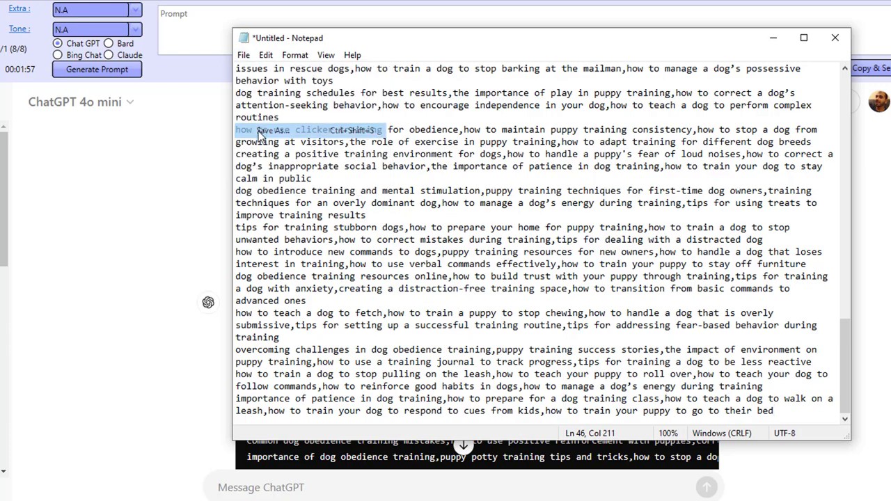
text(c)
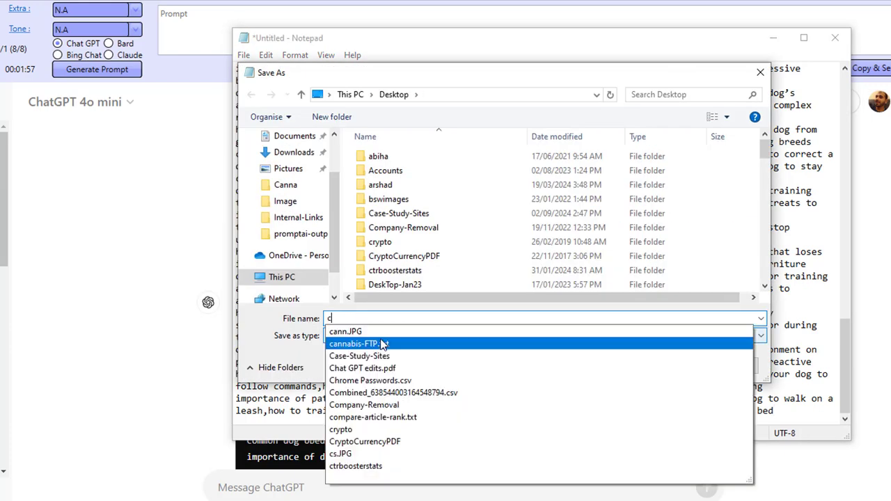
text(ats-posts.csv)
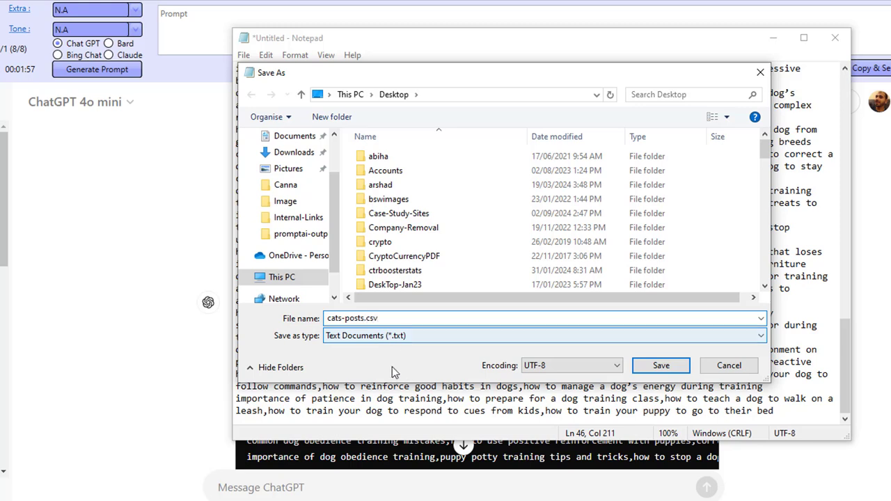
click(373, 340)
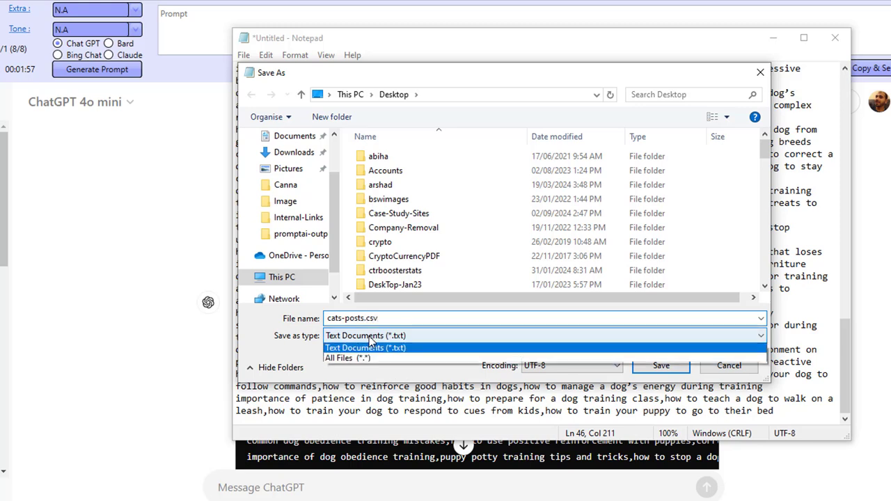
click(357, 360)
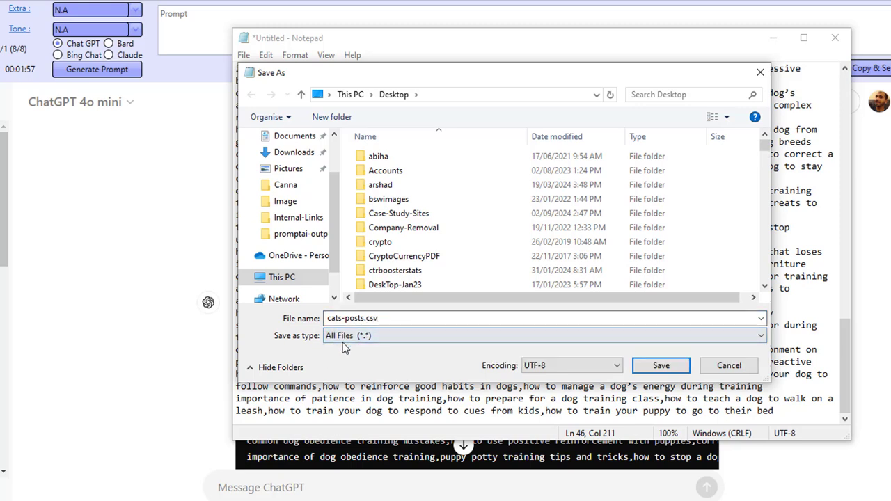
click(661, 367)
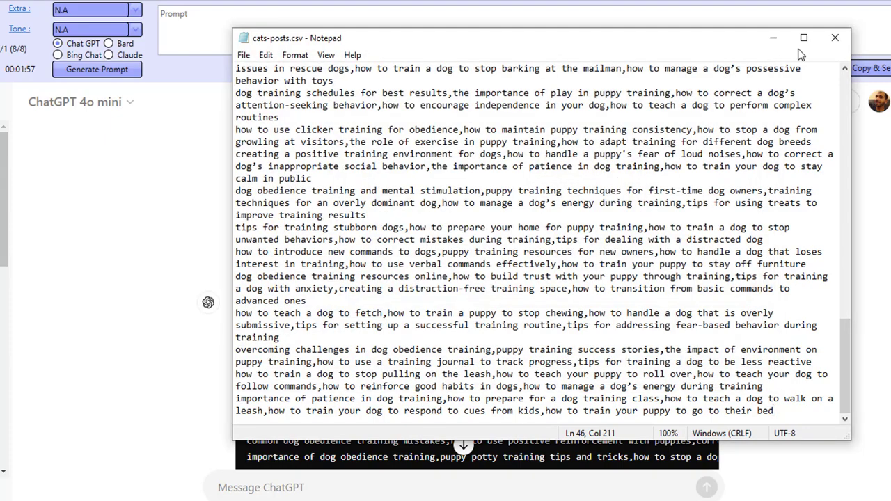
click(835, 38)
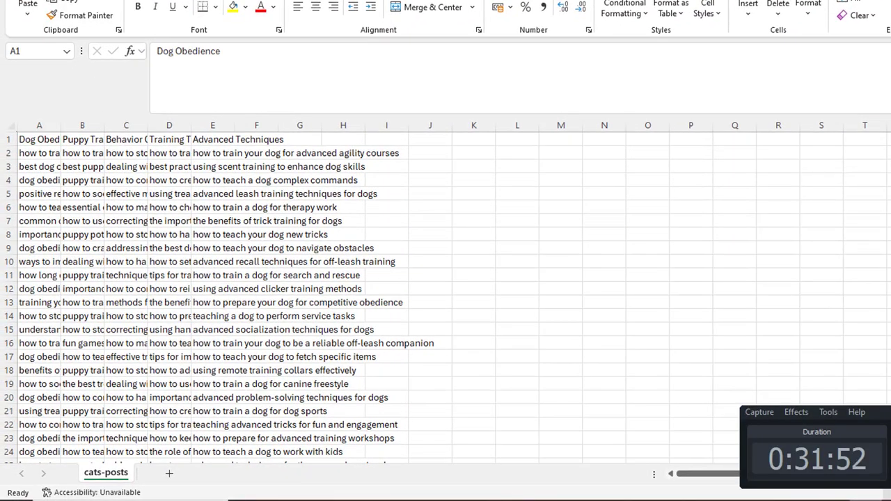
- In the cats-posts sheet in Excel, widen the Dog Obedience, Puppy Training, Behavior Correction and Training Tips columns to make their text readable
click(95, 194)
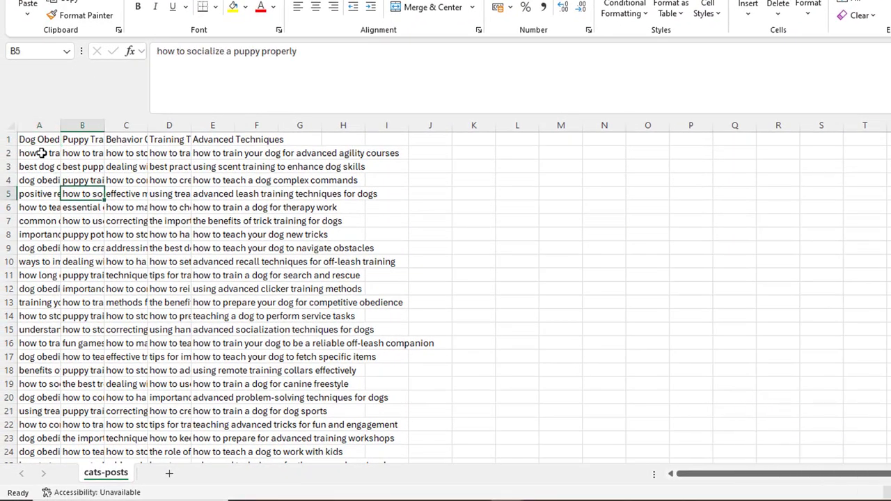
double_click(55, 125)
click(44, 141)
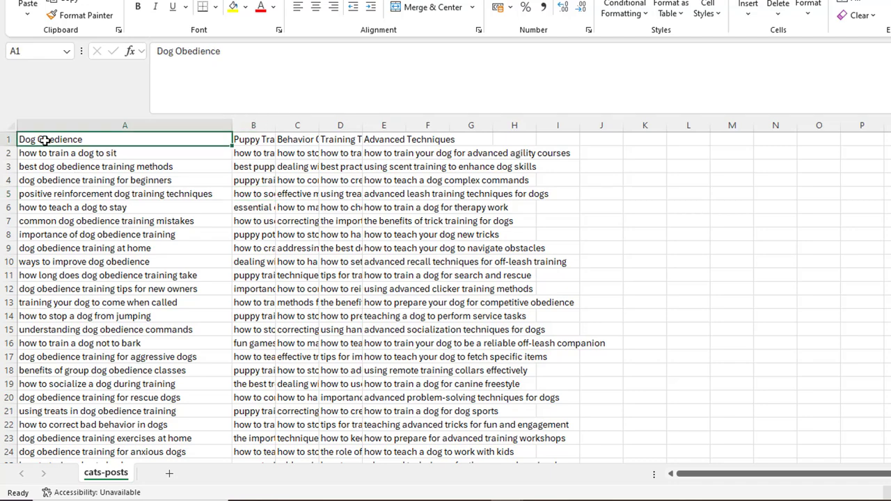
click(249, 141)
double_click(276, 124)
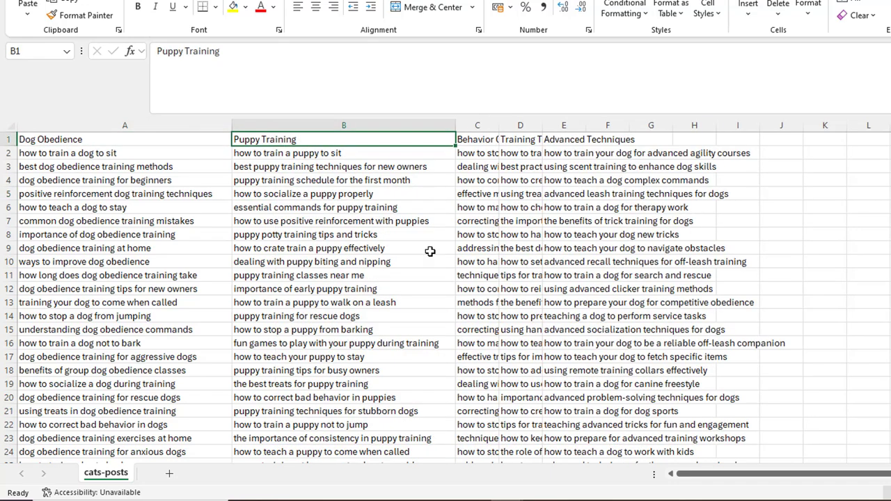
drag(500, 125, 724, 125)
- Examine the category headings through Advanced Techniques and the long-tail keyword rows down to the end of the cats-posts sheet
click(521, 139)
click(606, 139)
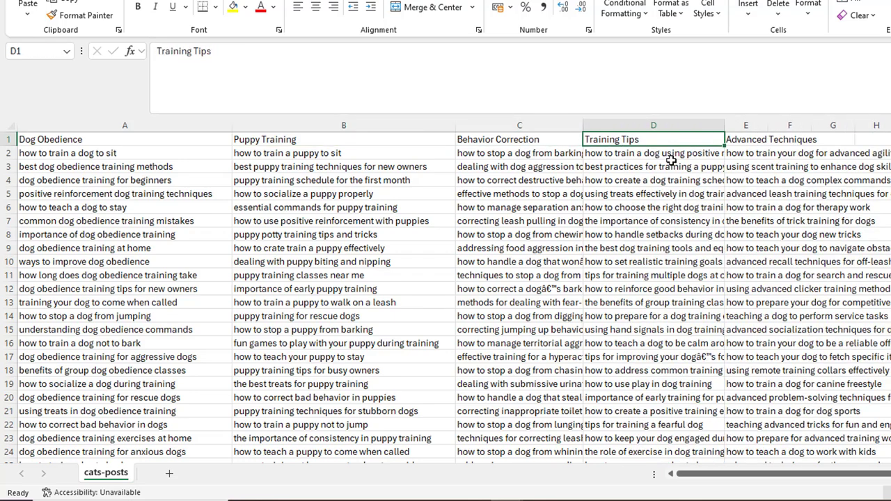
click(759, 140)
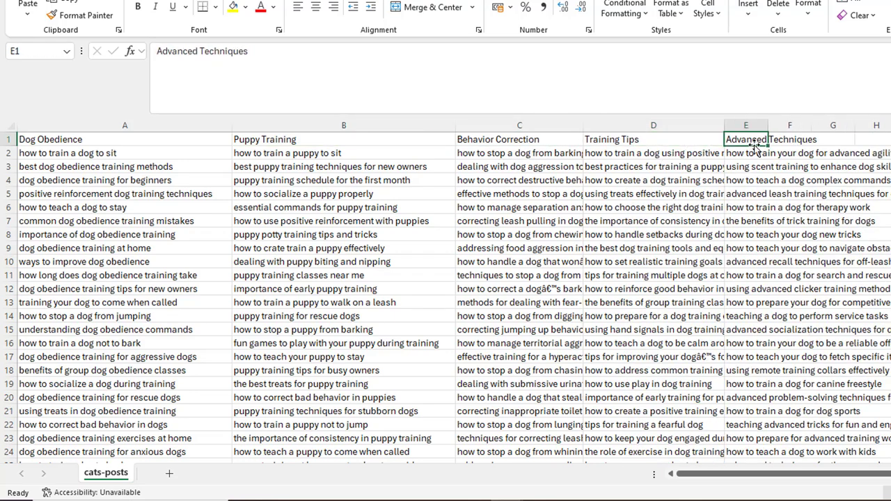
click(747, 153)
click(747, 140)
click(64, 158)
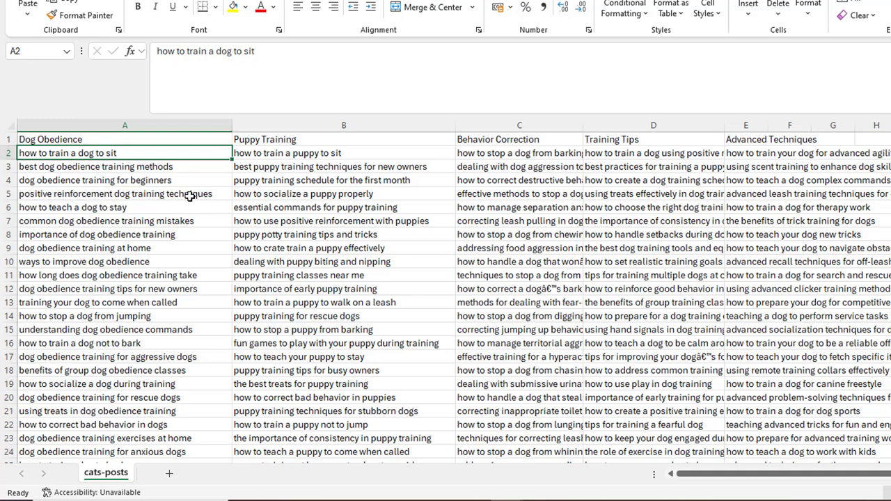
click(143, 221)
scroll(147, 230, down, 11)
scroll(147, 235, up, 1)
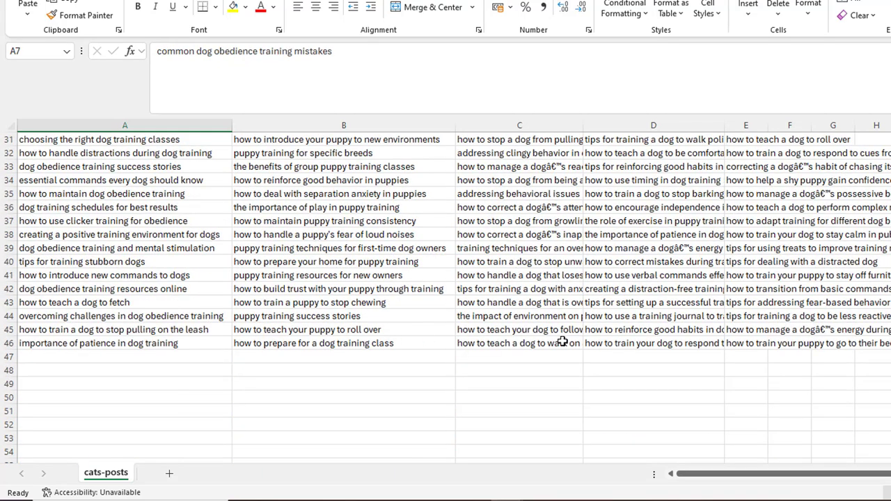
scroll(528, 354, up, 10)
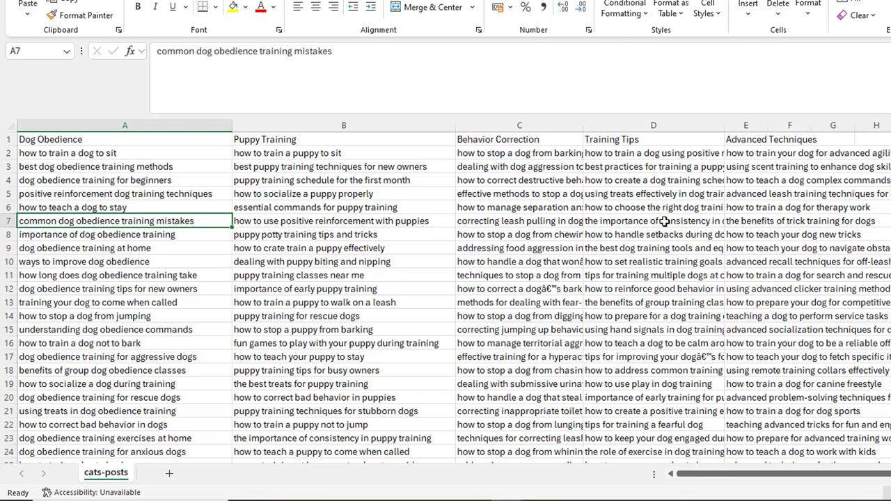
scroll(567, 384, down, 11)
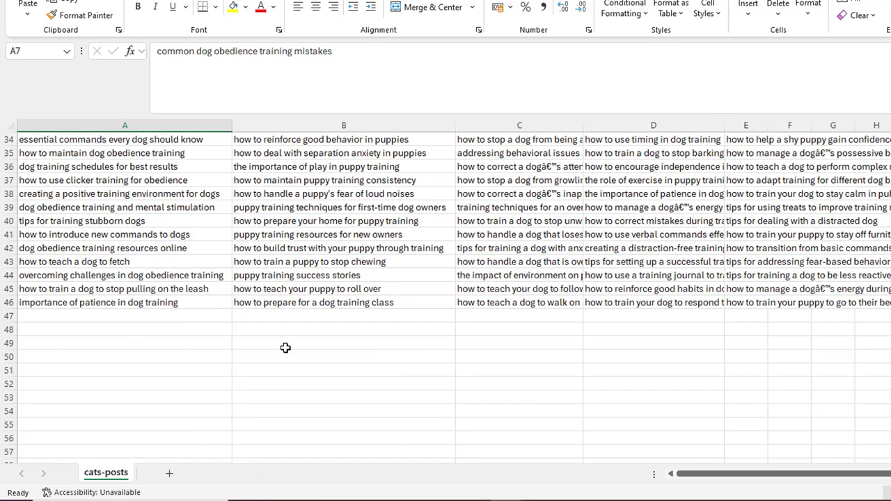
scroll(132, 326, up, 11)
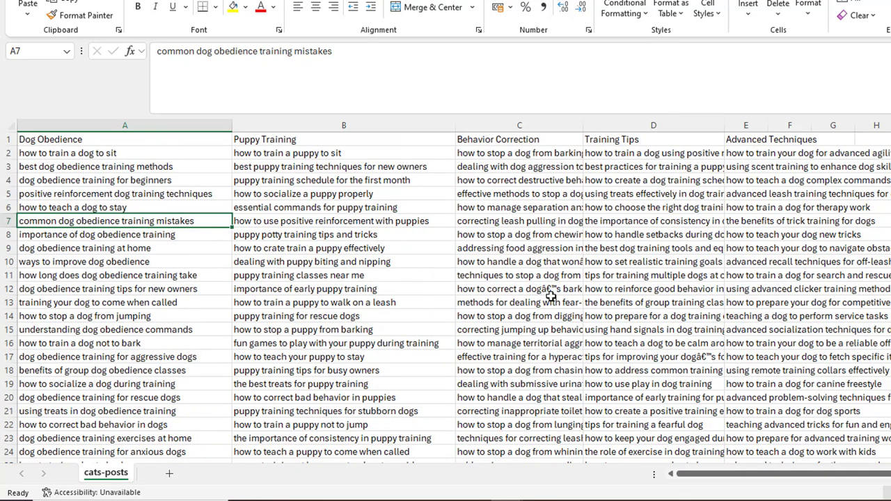
- Switch back to the ChatGPT conversation and review the CSV prompt's long-tail keyword lists back to category 1
key(alt+Tab)
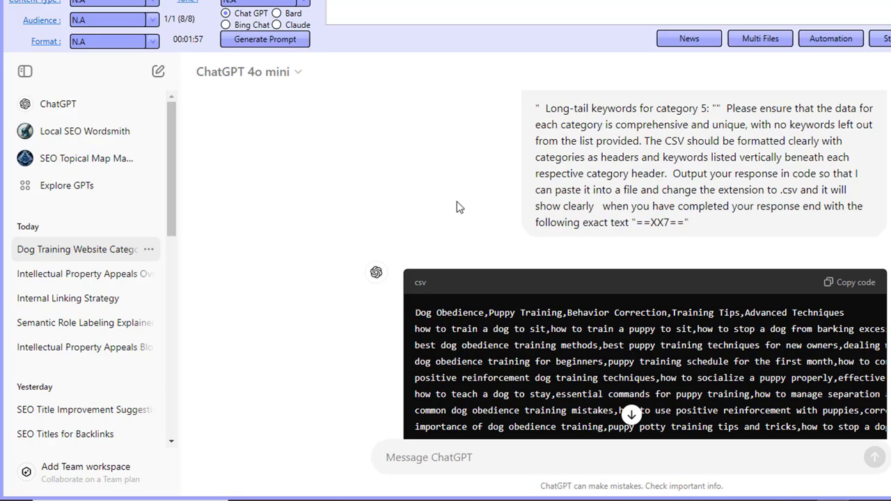
scroll(457, 207, up, 20)
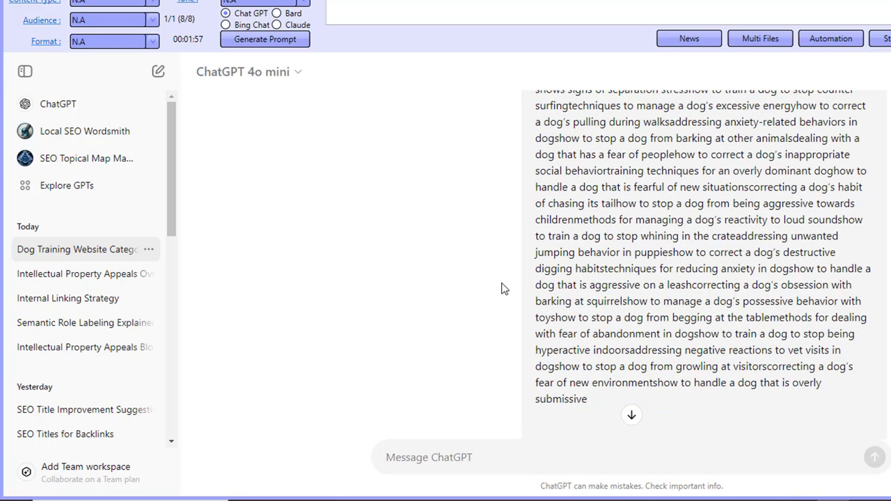
scroll(502, 288, up, 10)
scroll(522, 307, down, 2)
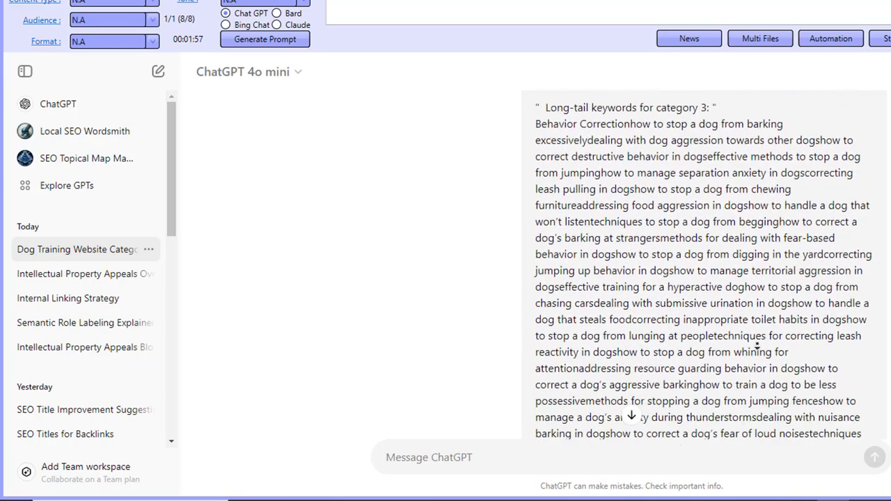
scroll(757, 351, down, 2)
scroll(743, 355, up, 15)
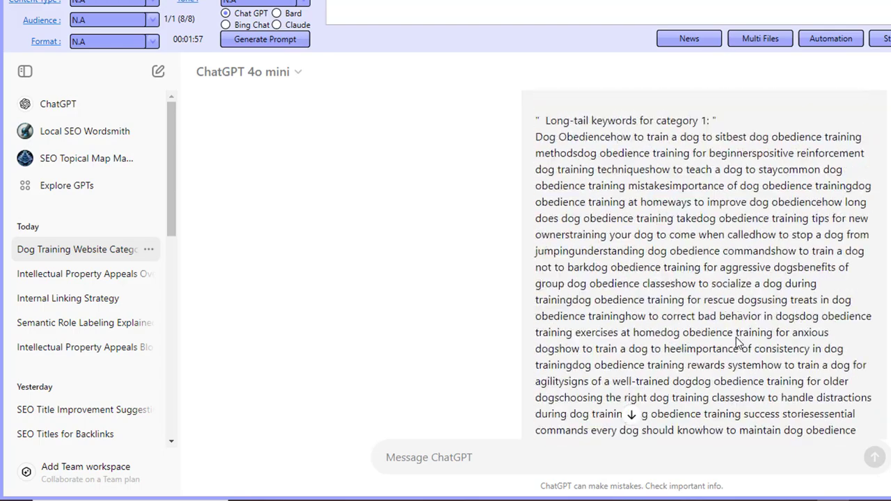
- Examine the CSV prompt's instructions and its long-tail keyword lists for categories 1 and 2 in the ChatGPT conversation
scroll(739, 341, up, 8)
scroll(683, 332, down, 3)
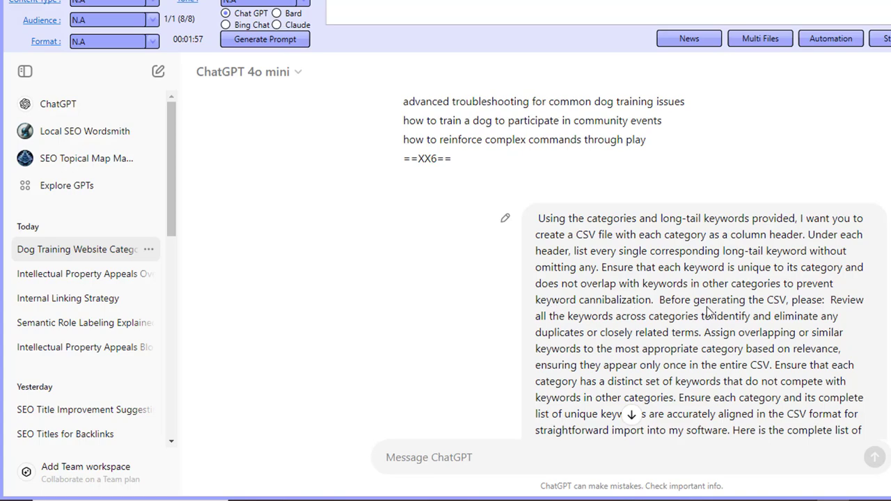
scroll(696, 300, down, 15)
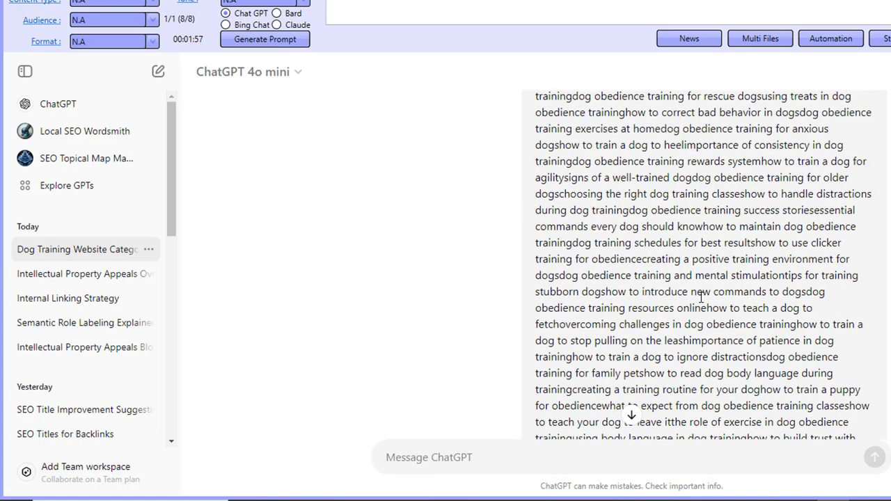
scroll(702, 298, down, 3)
scroll(661, 199, up, 4)
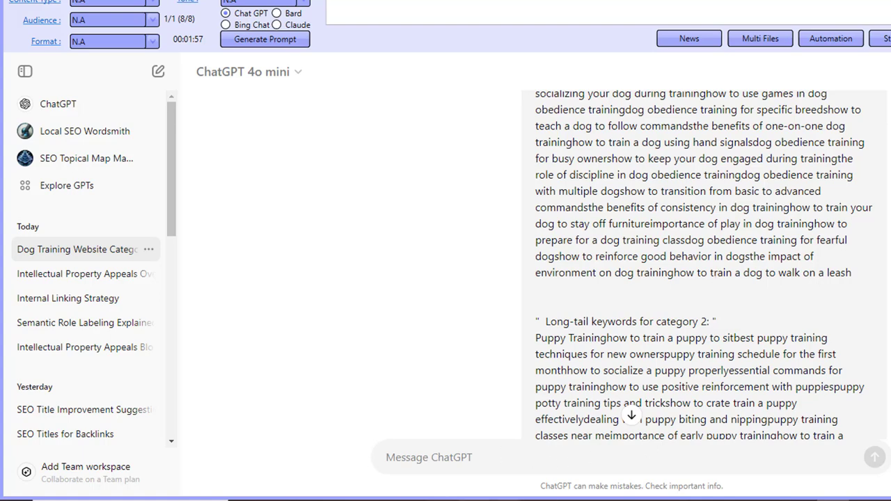
- Switch to File Explorer and open cats-posts.xlsx from the PGAI-Blog folder inside promptai-output
mouse_move(508, 500)
click(727, 456)
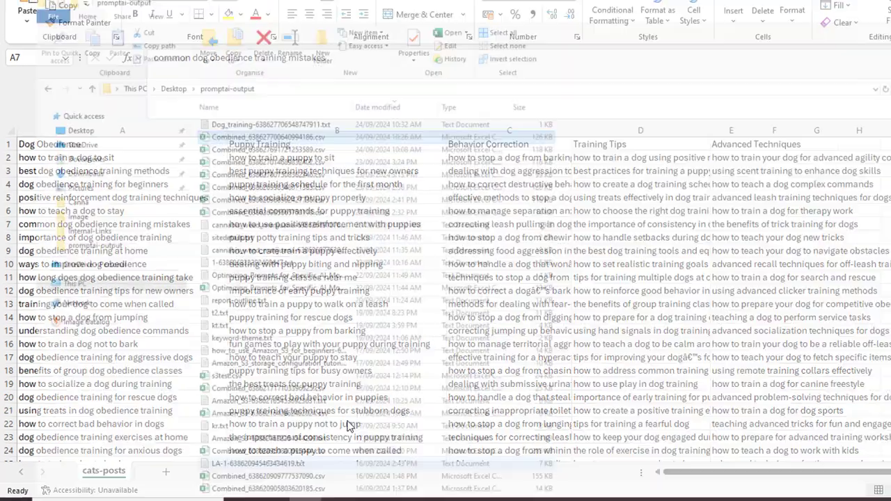
scroll(239, 358, down, 10)
scroll(239, 359, down, 10)
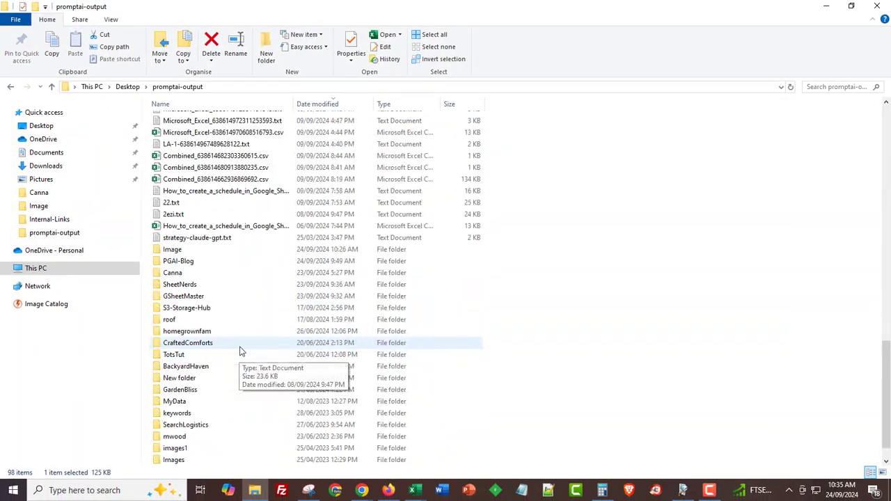
double_click(187, 262)
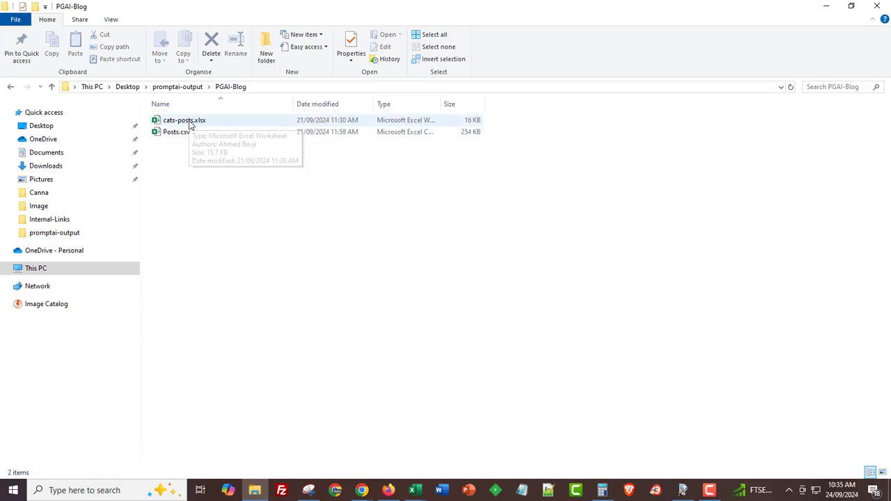
double_click(186, 122)
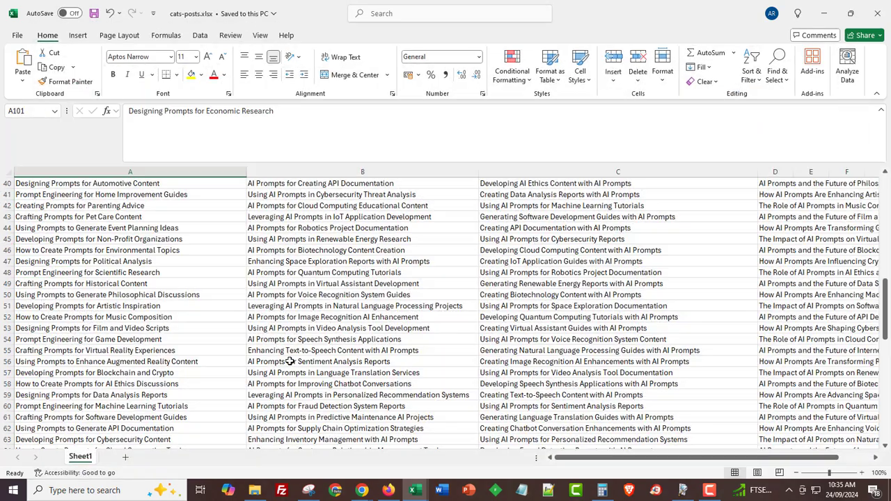
- Examine the category headings and highlighted post titles at the start of the PGAI-Blog workbook, and close it
click(149, 284)
scroll(149, 286, up, 13)
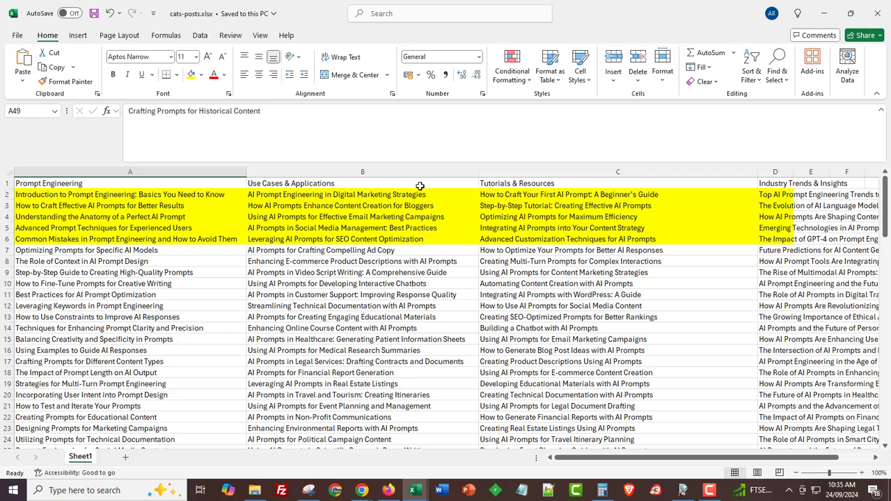
click(878, 13)
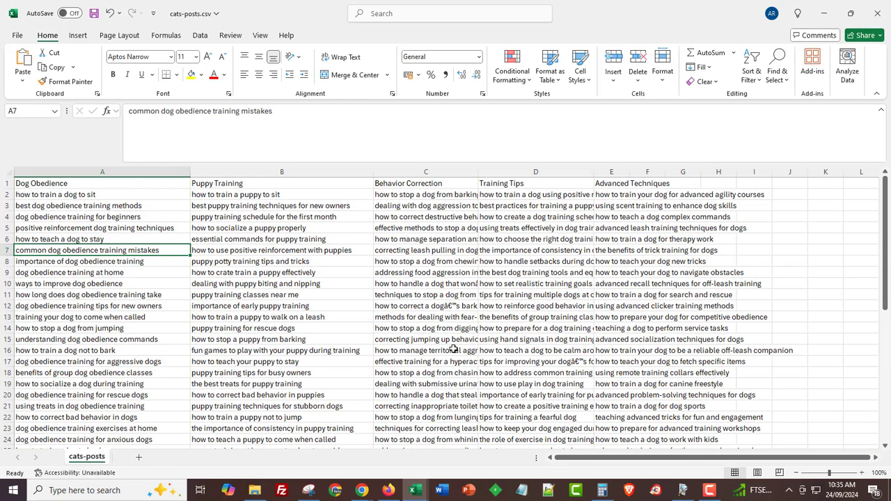
- Return to the promptai-output folder in File Explorer and open cats-posts.xlsx from its SheetNerds folder
click(257, 488)
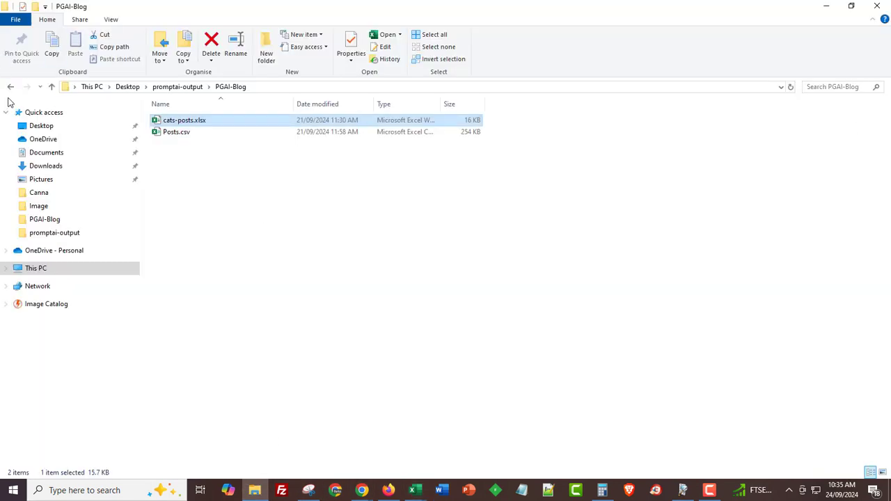
click(10, 87)
scroll(230, 334, down, 4)
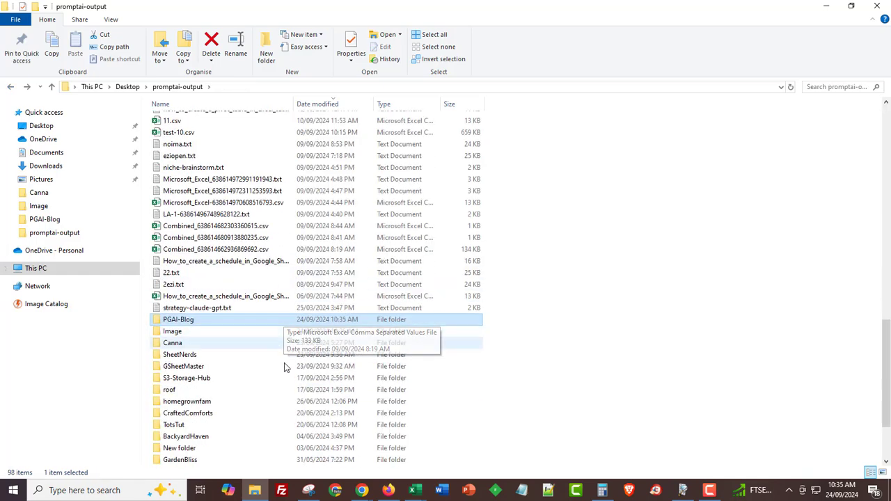
double_click(180, 354)
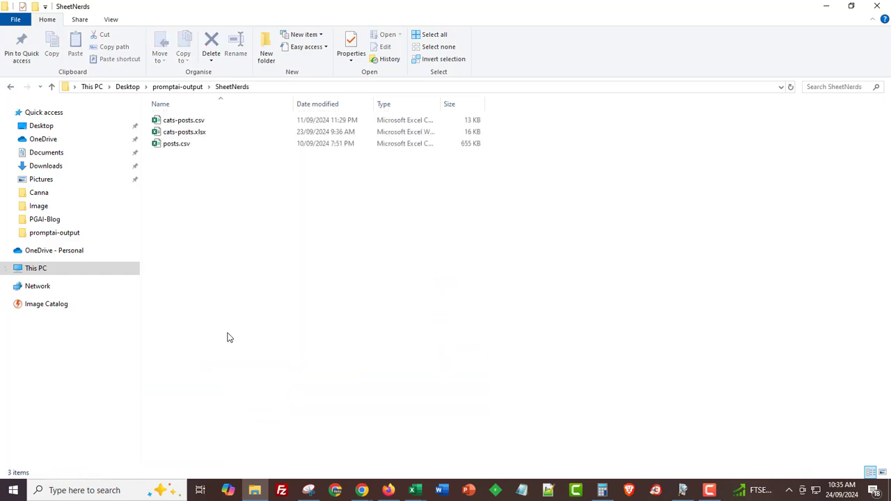
double_click(189, 134)
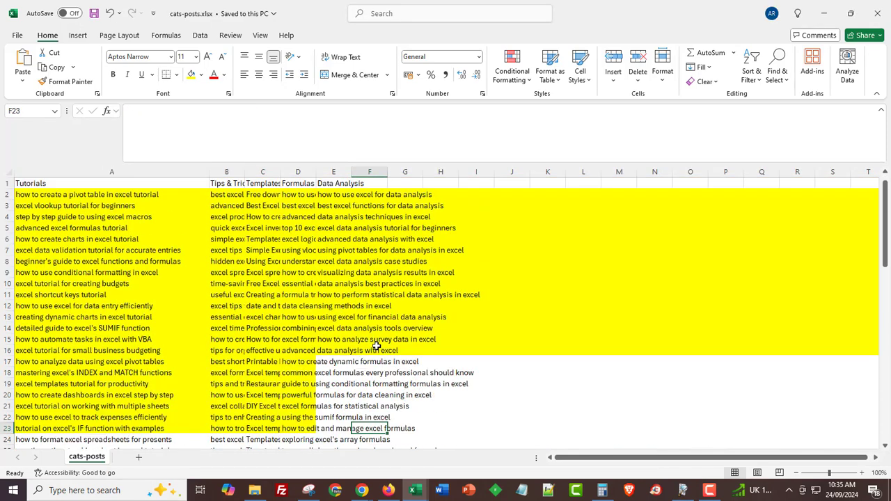
- Examine the Tutorials, Tips & Tricks, Templates, Formulas and Data Analysis headings in the SheetNerds workbook
click(103, 184)
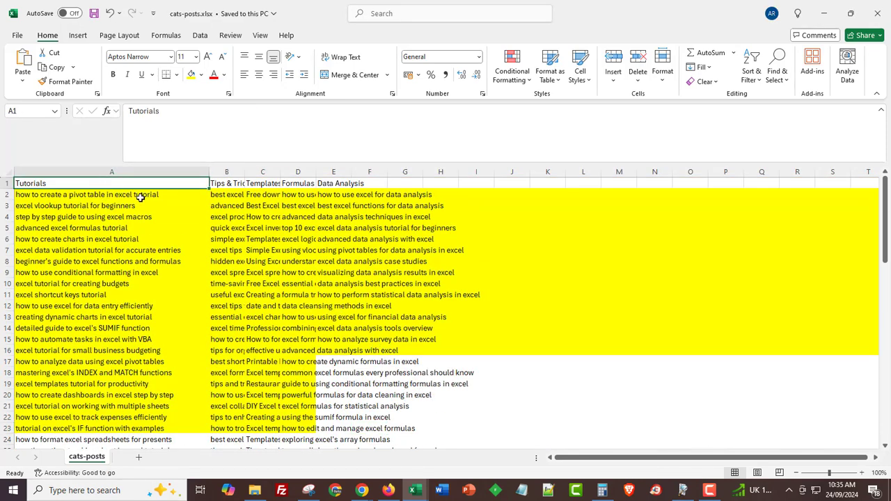
click(225, 184)
click(259, 184)
click(300, 185)
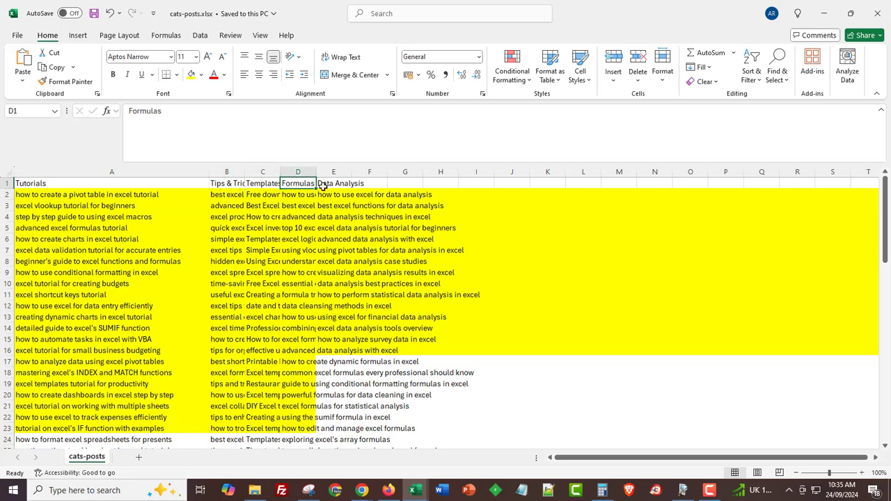
click(340, 184)
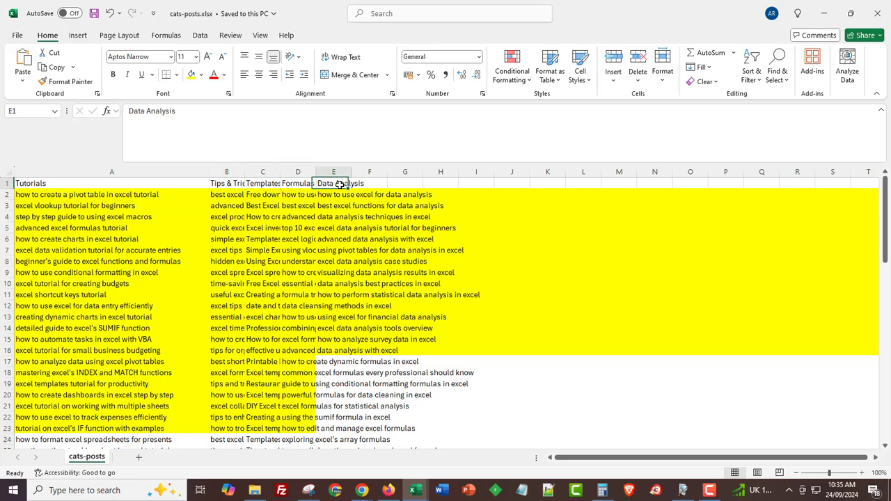
- Switch to the browser to compare the Sheet Nerds site's posts and category list, and return to the cats-posts sheets in Excel
click(390, 492)
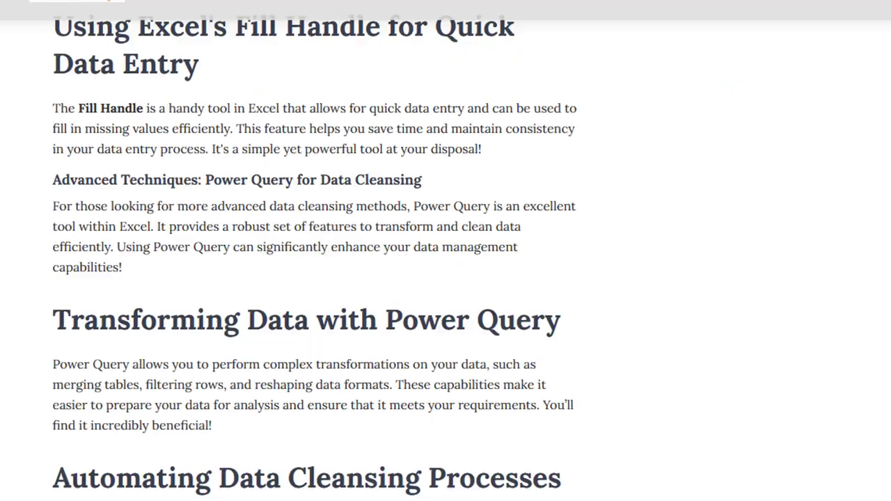
scroll(233, 142, up, 4)
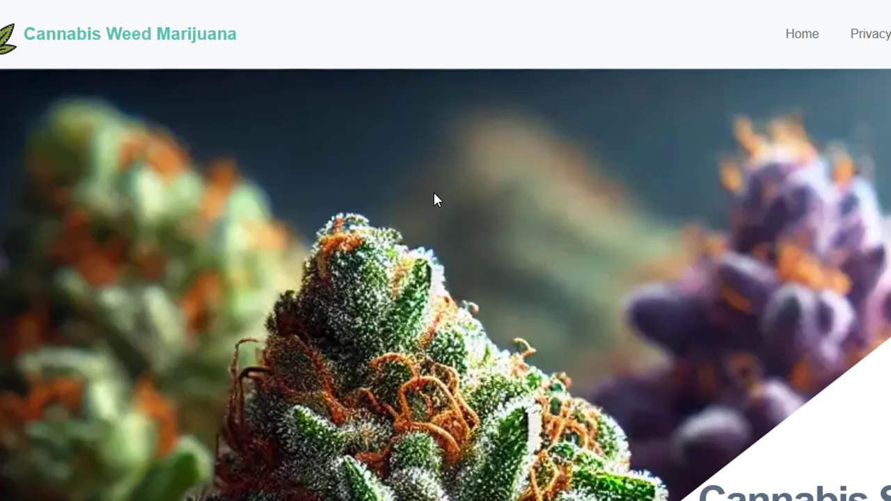
scroll(433, 193, down, 3)
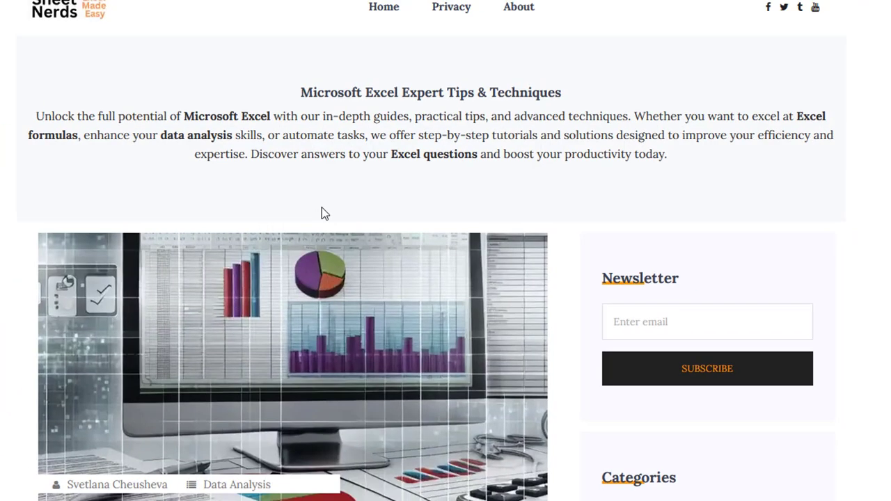
scroll(395, 295, down, 8)
scroll(396, 294, down, 2)
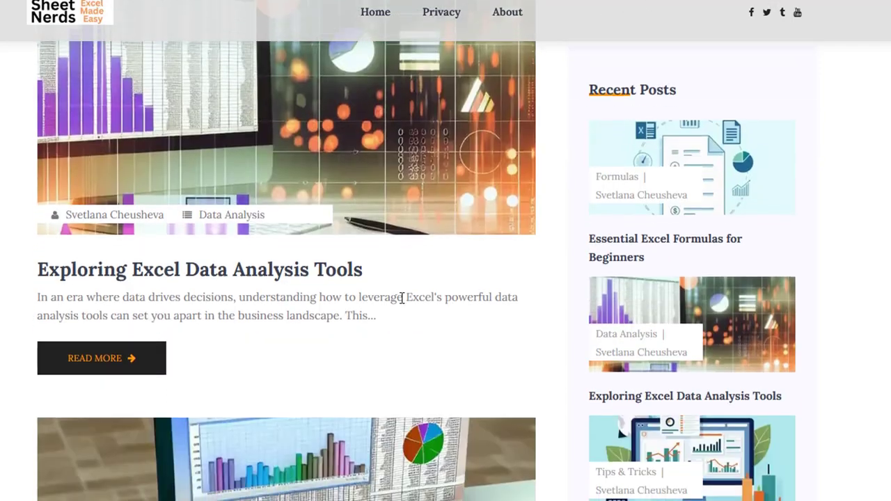
scroll(396, 295, up, 4)
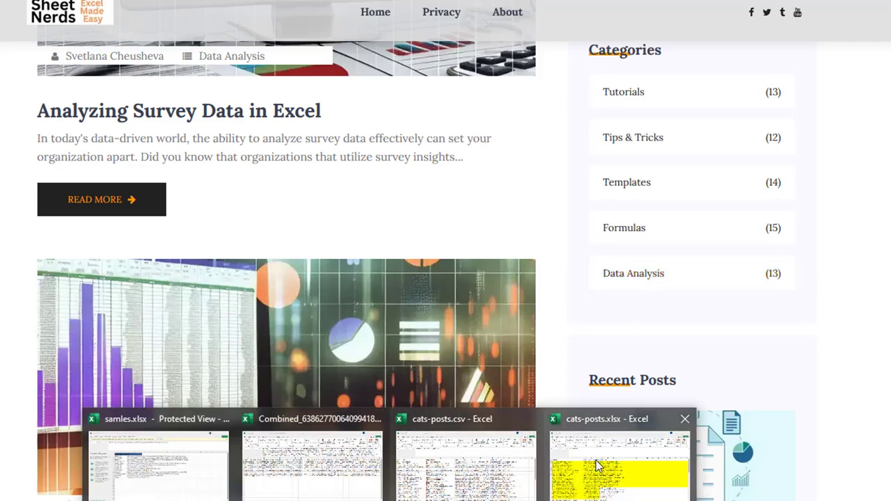
click(596, 460)
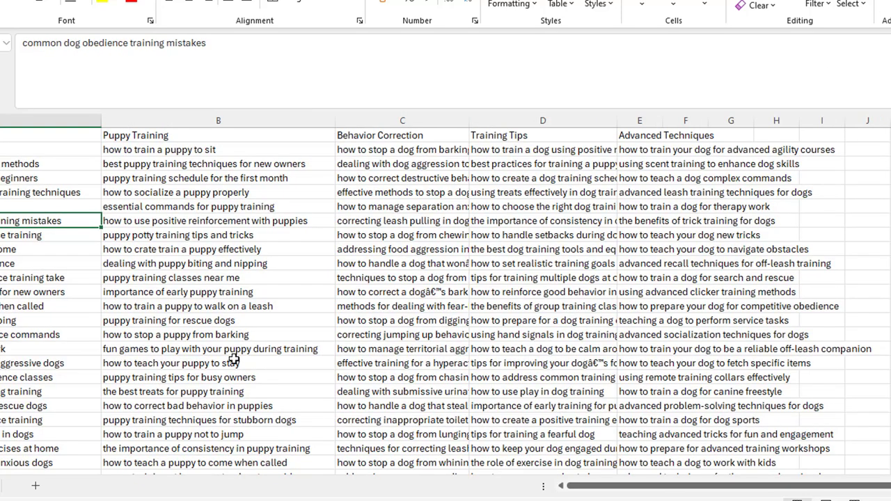
click(569, 332)
- Switch to PromptGeneratorAI and load the logical site-details strategy from the ezi category to examine its actions, closing Strategy Management when done
click(686, 500)
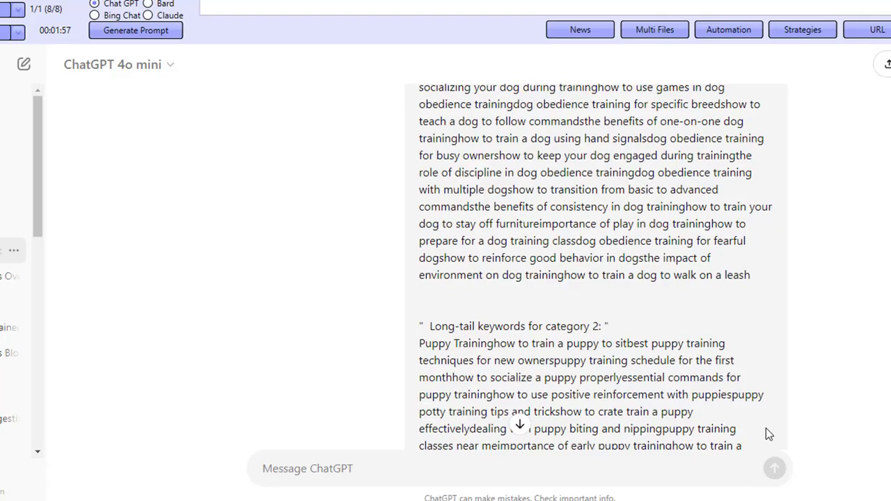
click(799, 37)
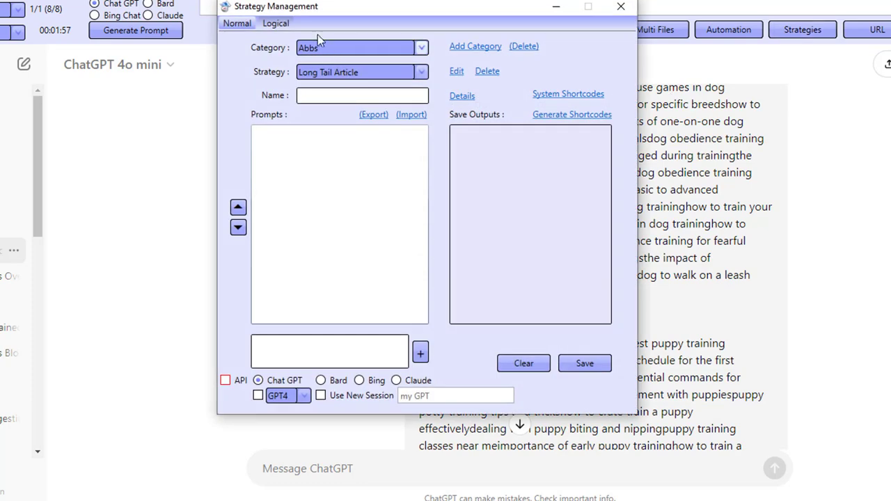
click(279, 23)
click(310, 47)
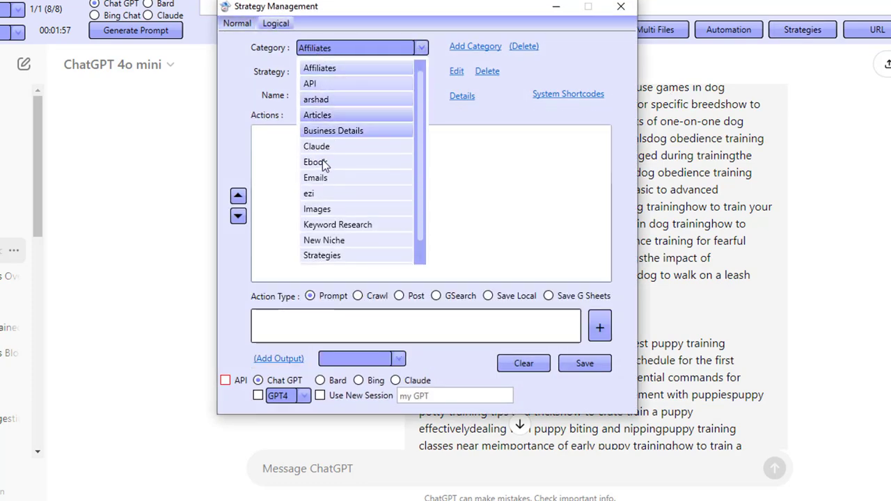
click(314, 194)
click(325, 72)
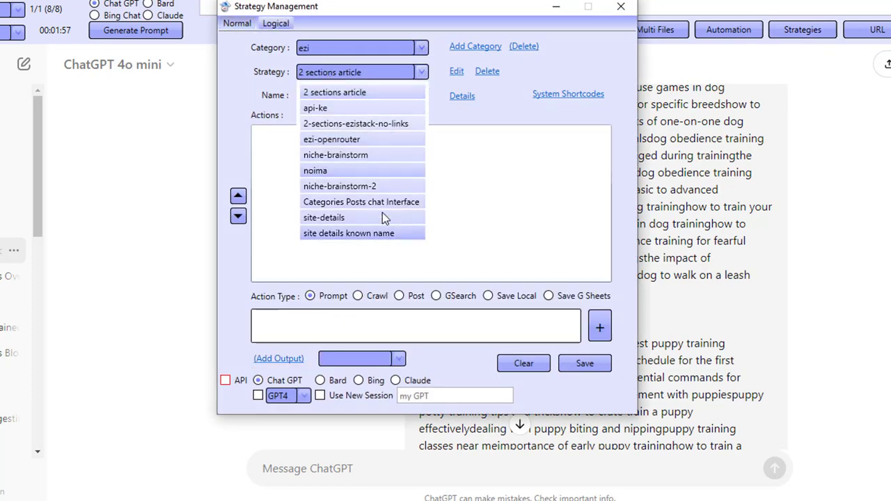
click(342, 219)
click(459, 75)
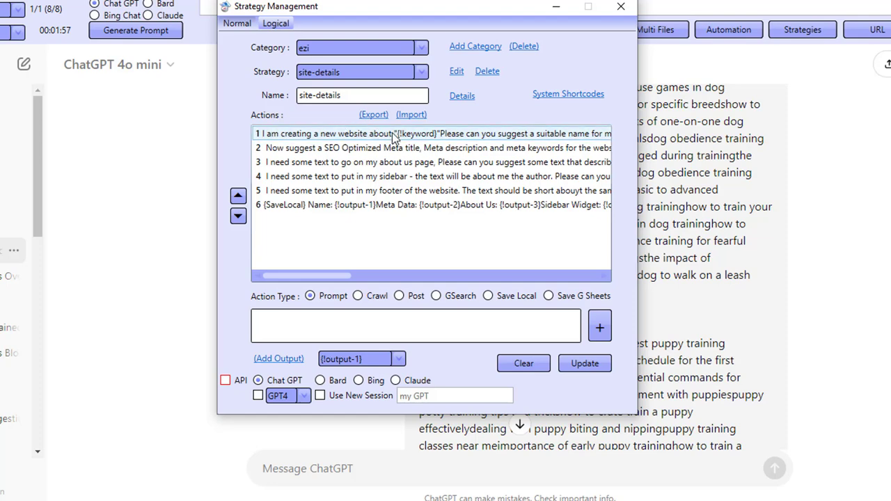
click(632, 8)
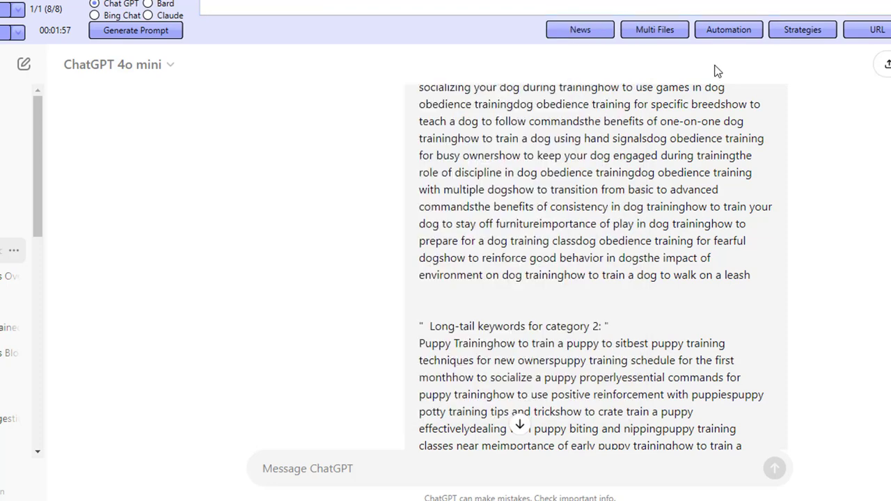
- Run the automation for the keyword Dog training with the site-details strategy, and dismiss the completion dialog
click(735, 28)
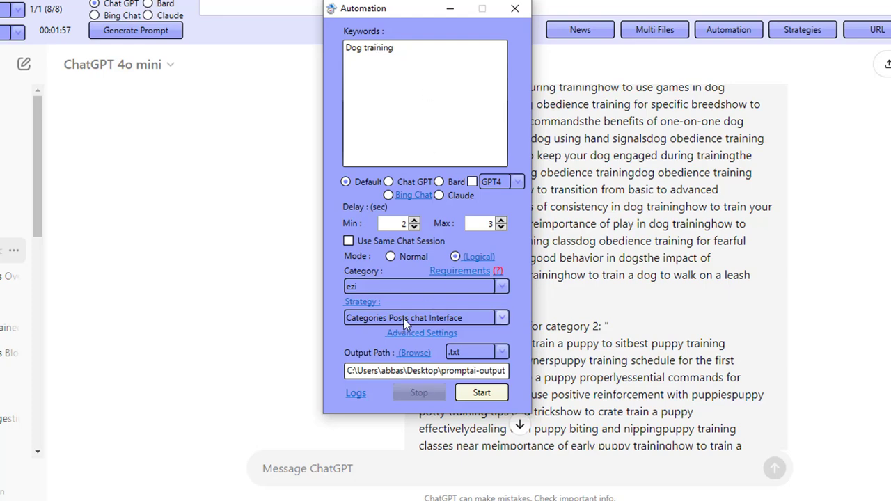
click(438, 318)
click(376, 463)
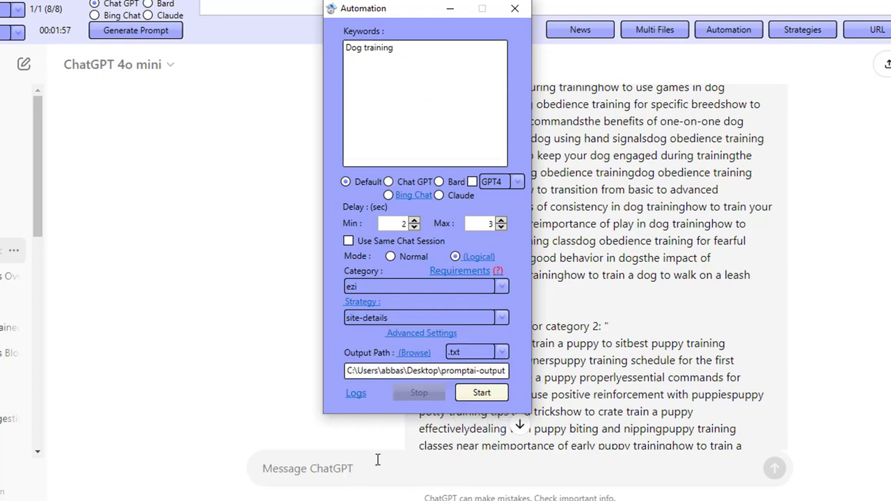
click(486, 400)
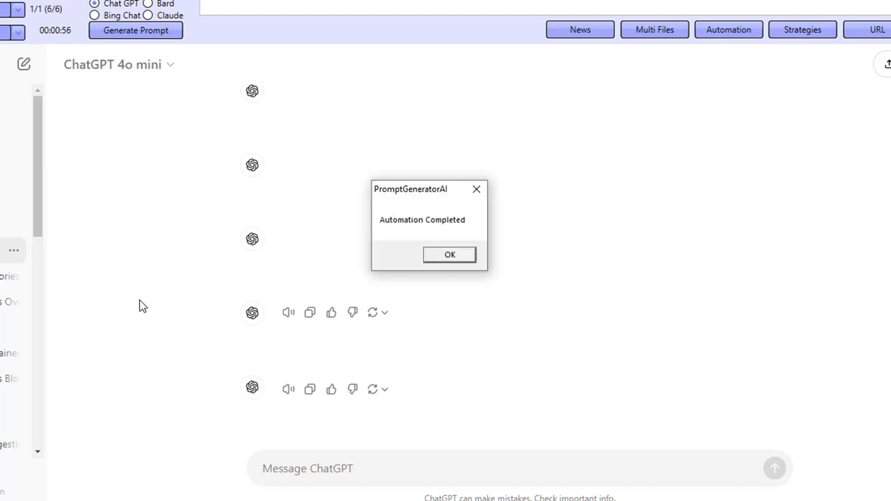
click(446, 257)
- Import the newest Dog_training text file from promptai-output into the editor and select the site name PawfectTraining.com
click(72, 34)
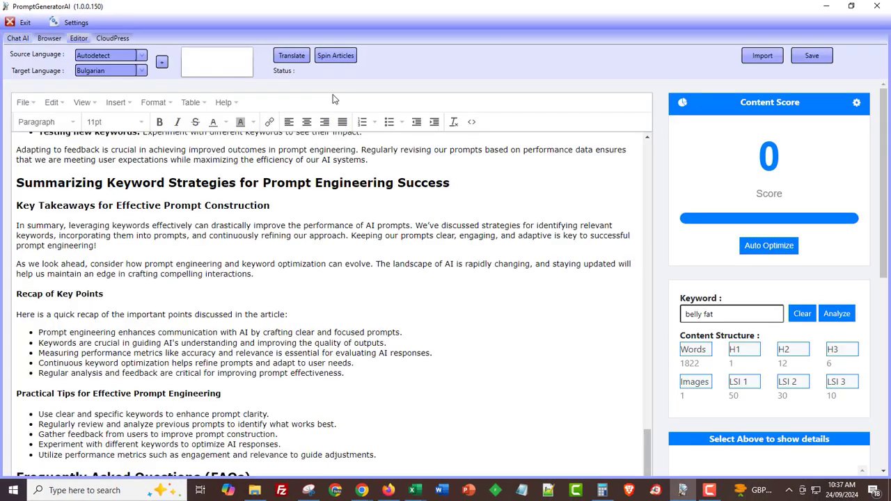
click(762, 57)
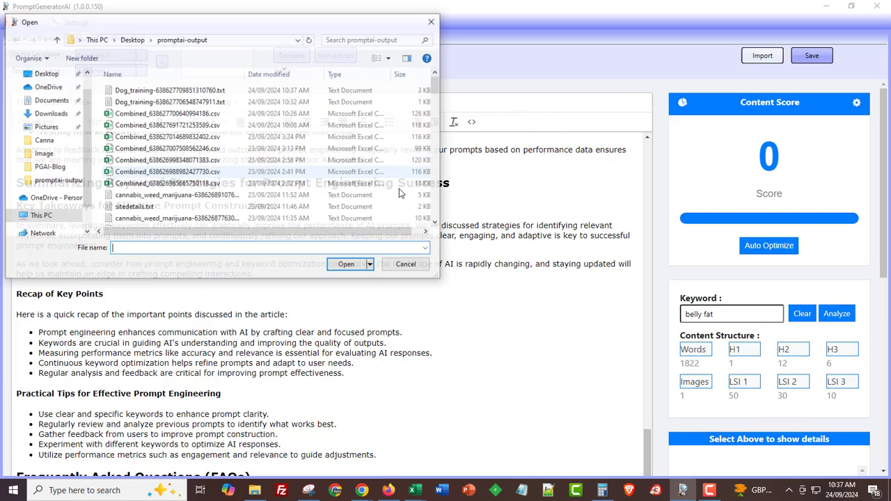
double_click(188, 103)
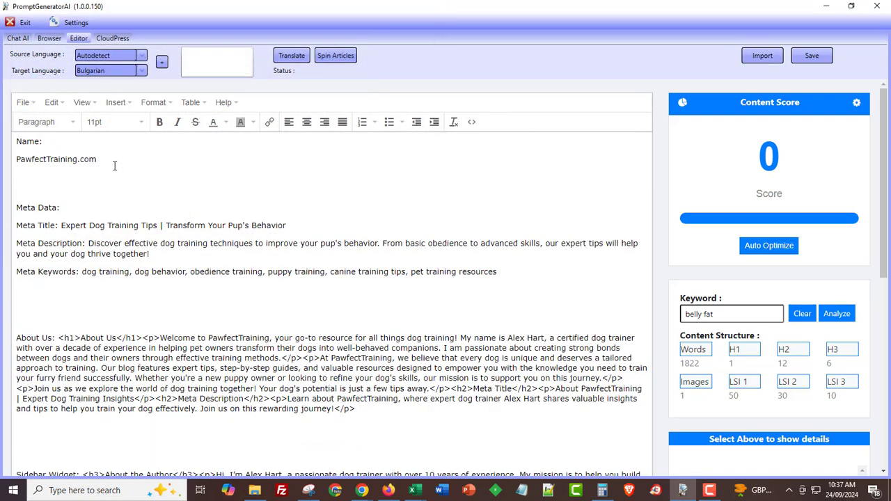
drag(115, 165, 16, 159)
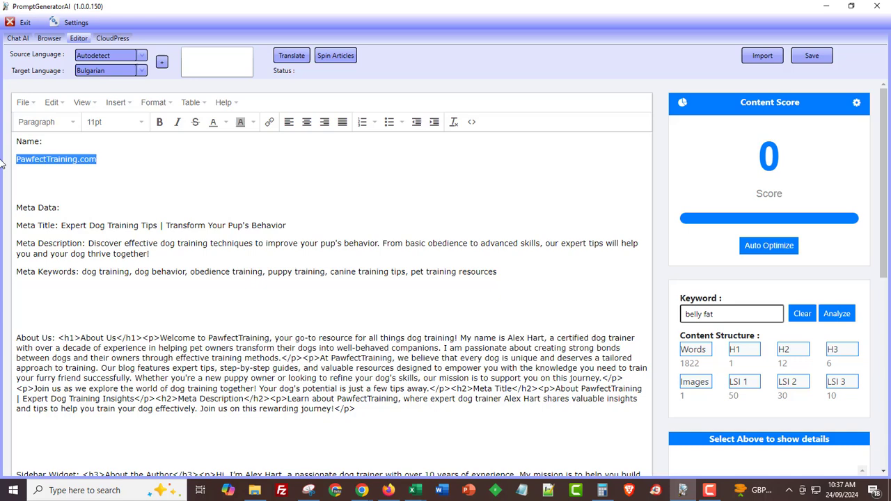
- Review the generated site name, meta title, meta description and meta keywords in the imported Dog training text
click(71, 156)
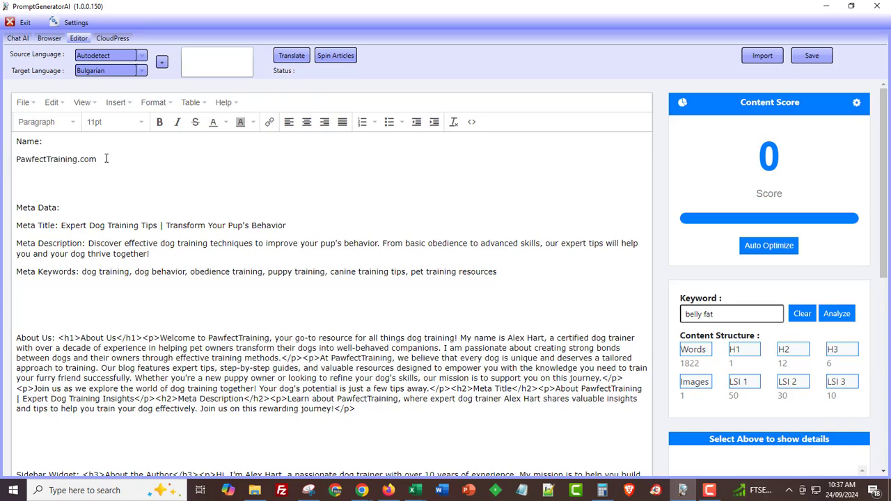
drag(106, 159, 12, 159)
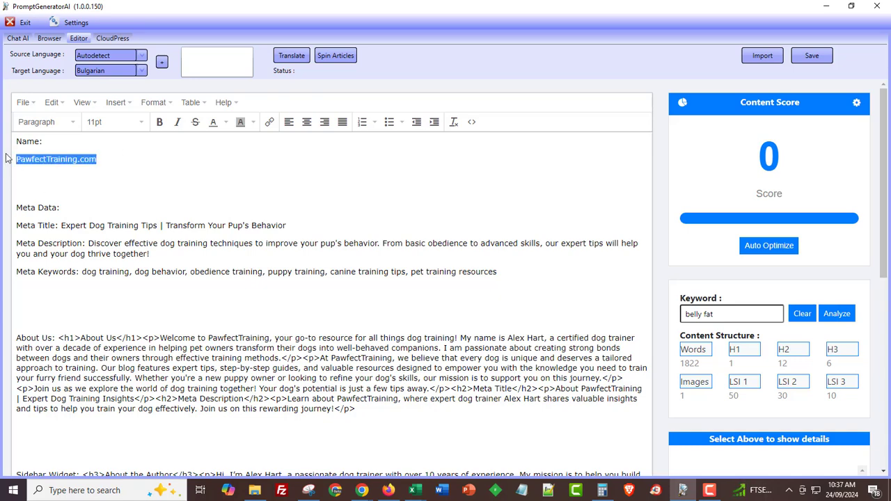
click(59, 225)
drag(69, 225, 301, 243)
click(301, 243)
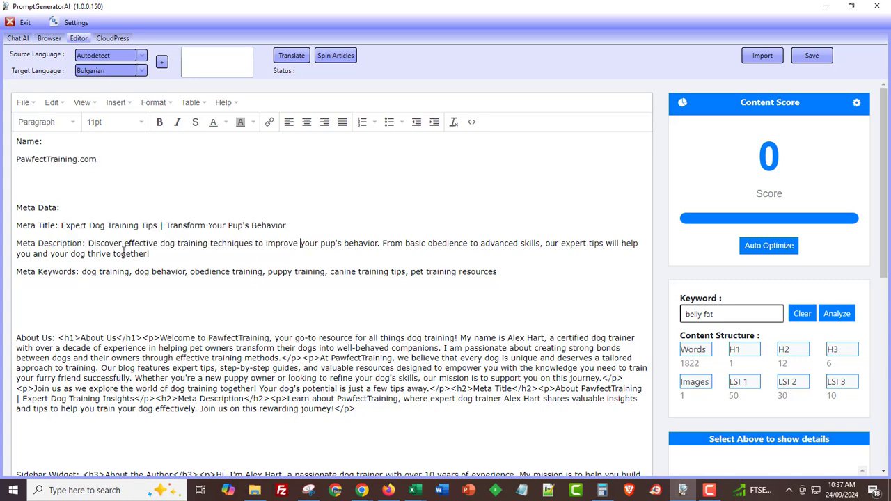
drag(108, 243, 191, 253)
drag(132, 272, 497, 272)
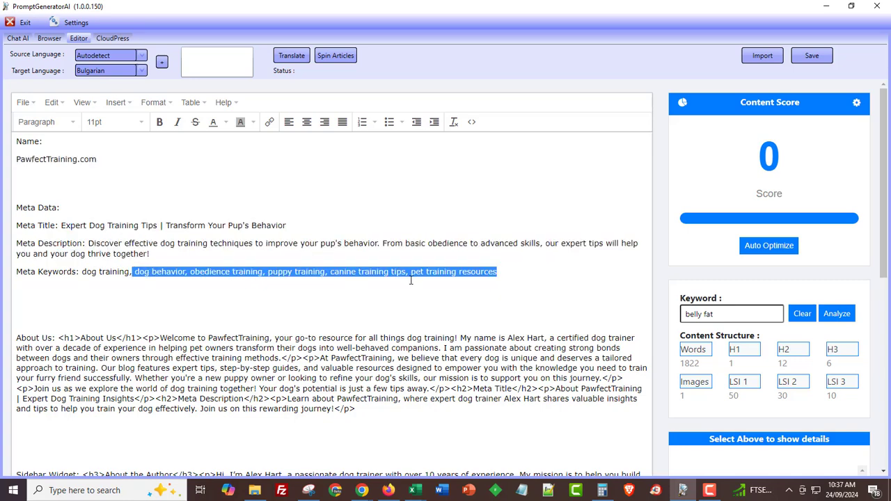
click(96, 296)
- Examine the generated About Us, Sidebar Widget and Footer text sections of the imported Dog training output
scroll(95, 296, down, 3)
drag(18, 227, 314, 273)
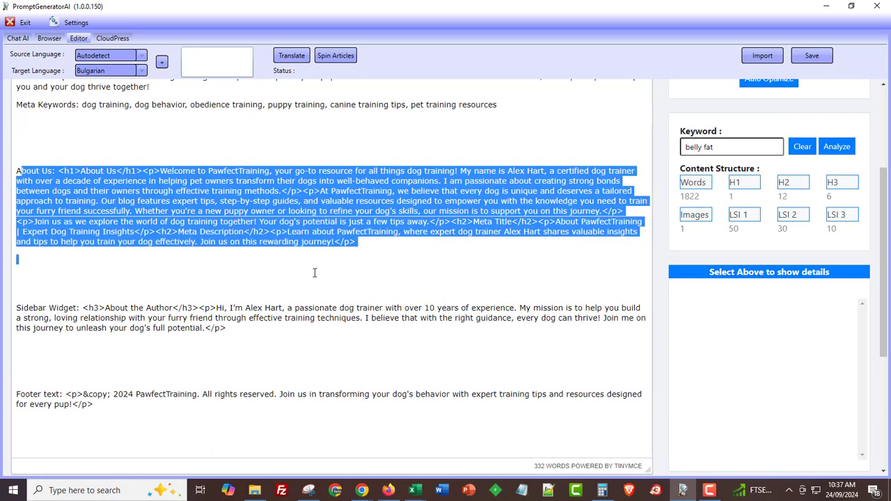
click(376, 242)
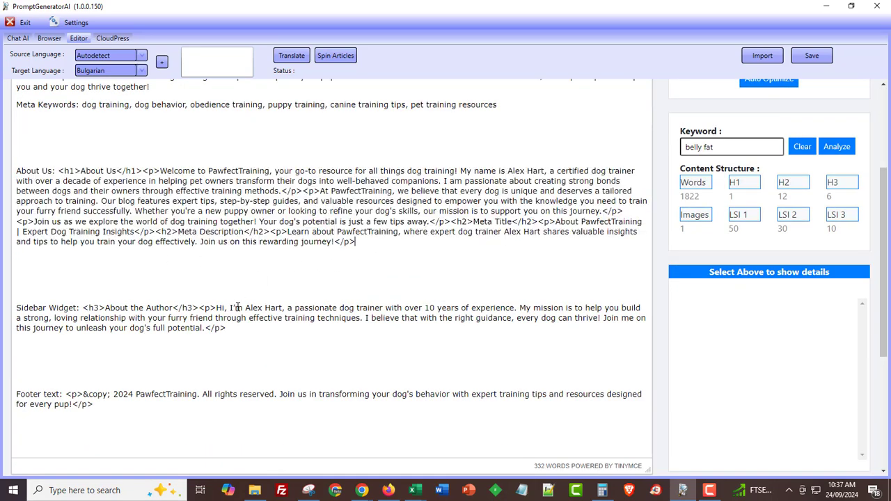
scroll(236, 307, down, 1)
drag(110, 252, 294, 277)
mouse_move(97, 340)
mouse_down()
mouse_move(114, 341)
mouse_move(104, 352)
mouse_up()
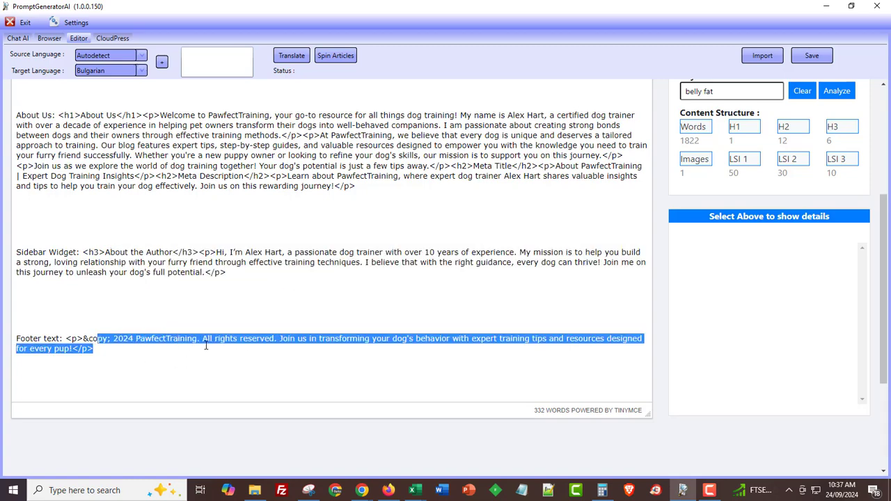
scroll(204, 344, down, 1)
scroll(223, 408, up, 5)
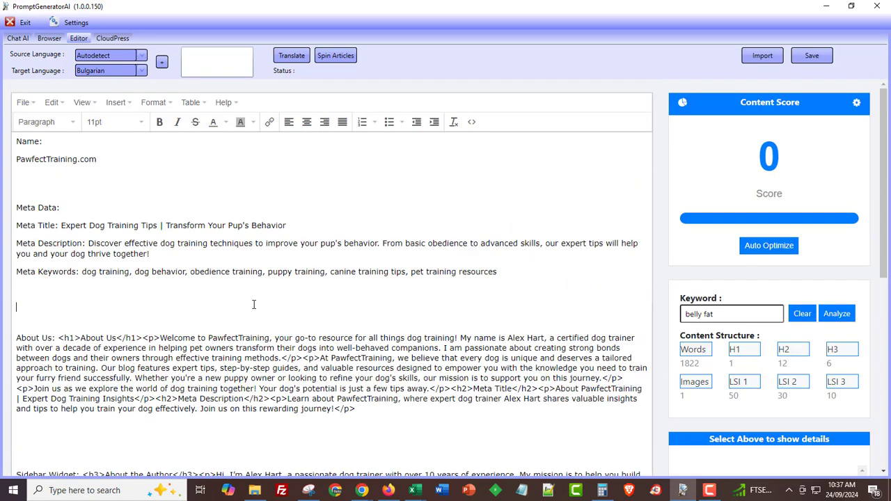
scroll(259, 313, down, 6)
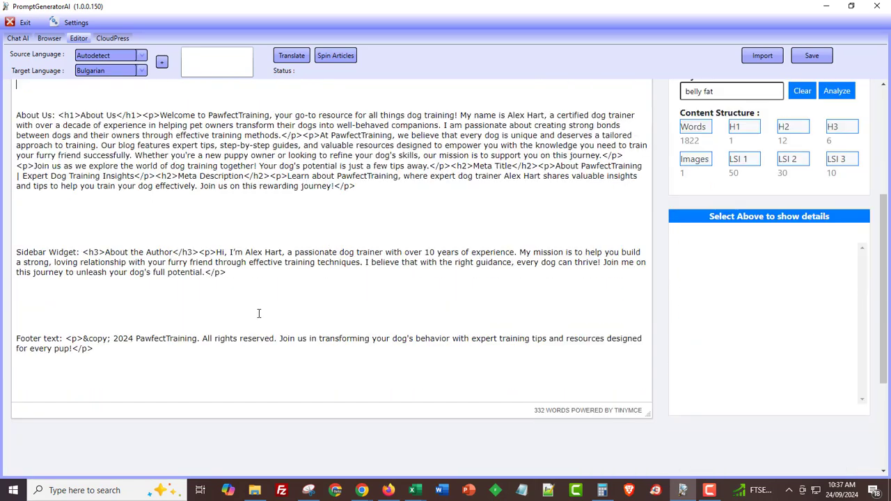
scroll(222, 366, up, 2)
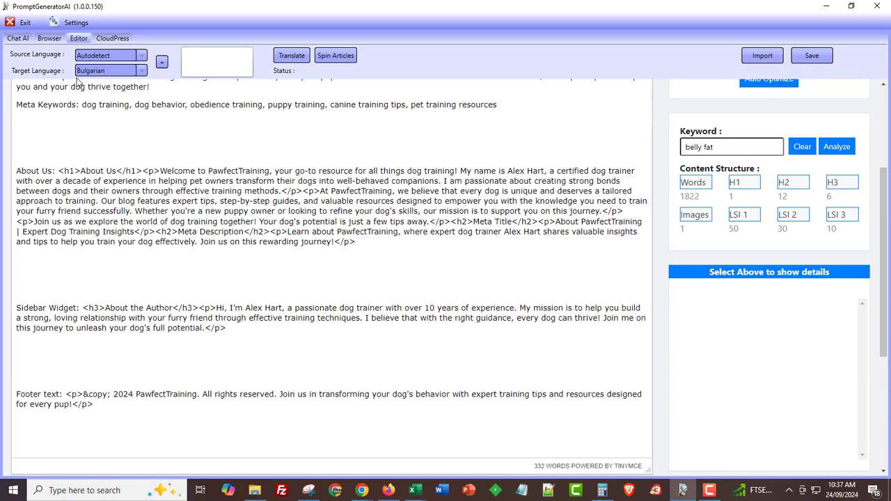
- Return to Chat AI and choose the site details known name strategy for the Dog training automation
click(18, 38)
click(682, 101)
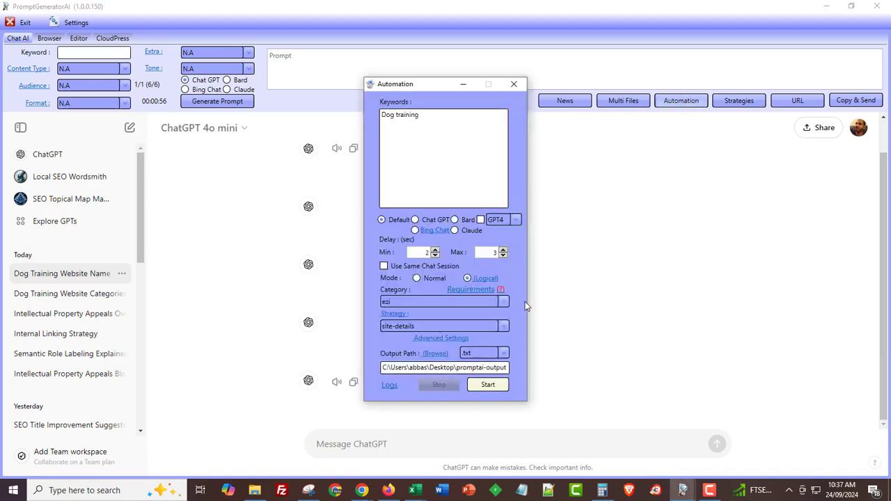
click(417, 328)
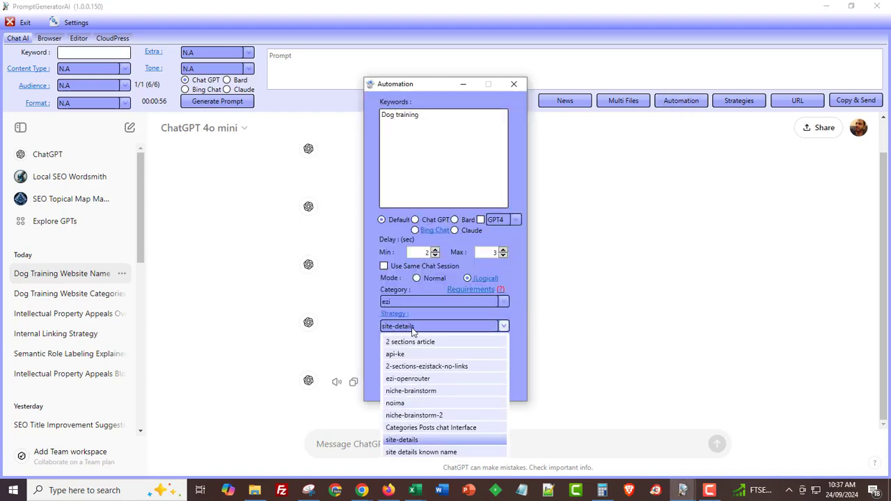
click(421, 453)
- Open the strategy's action list and examine the fifth prompt, including its {!category-names} placeholder
click(394, 314)
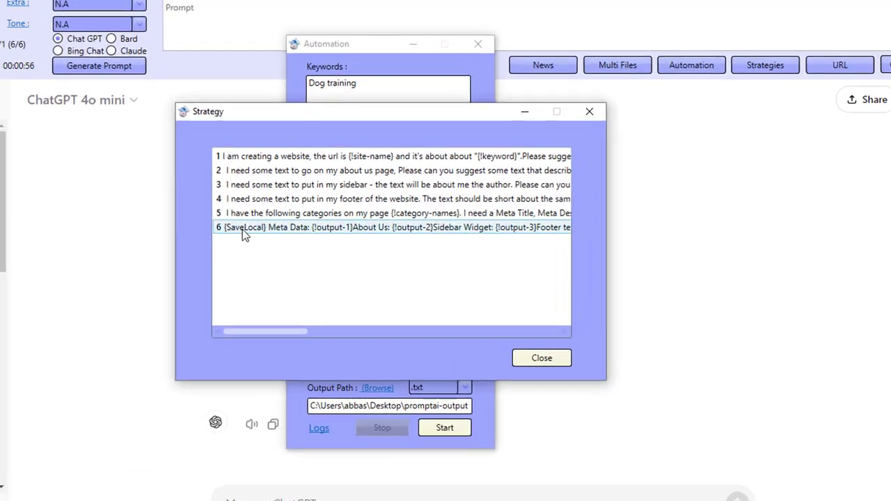
click(254, 213)
double_click(254, 213)
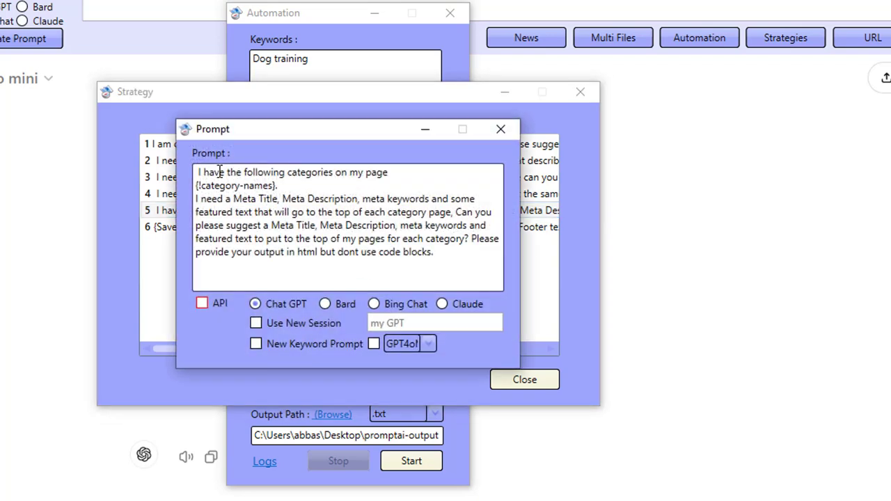
drag(208, 185, 281, 186)
click(313, 192)
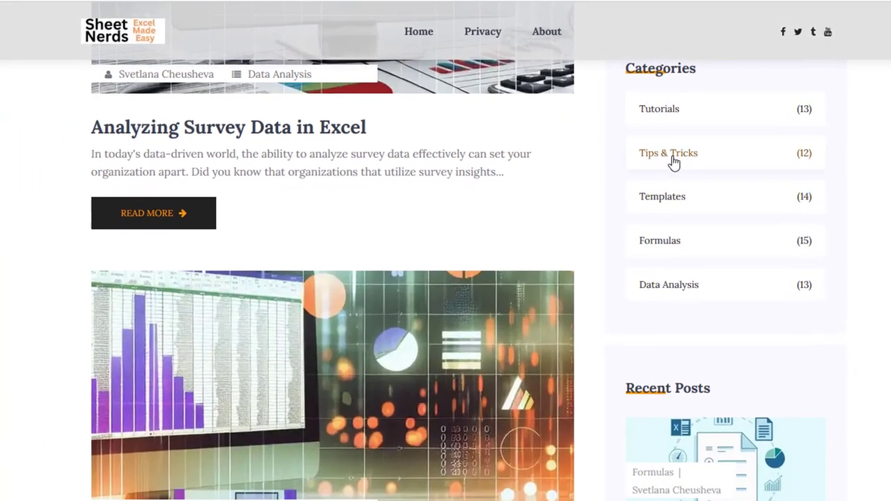
- Open the Tips & Tricks category on the Sheet Nerds site and examine its heading and featured text
click(671, 163)
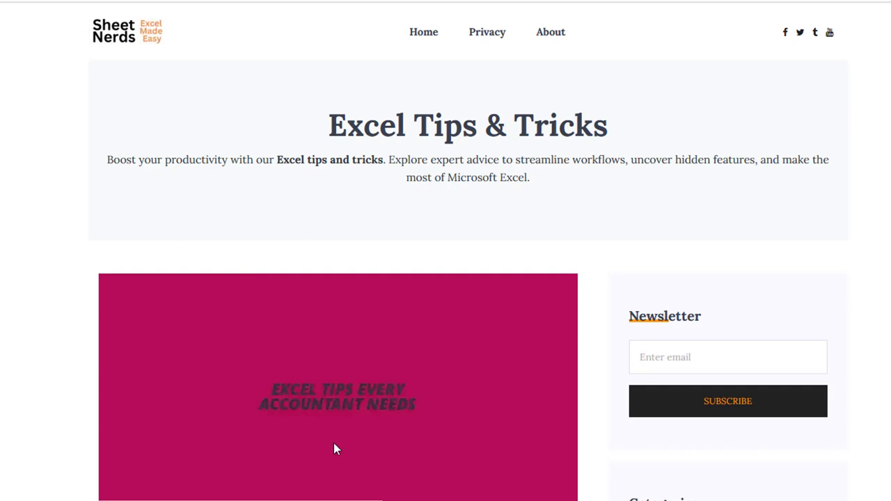
drag(330, 125, 553, 196)
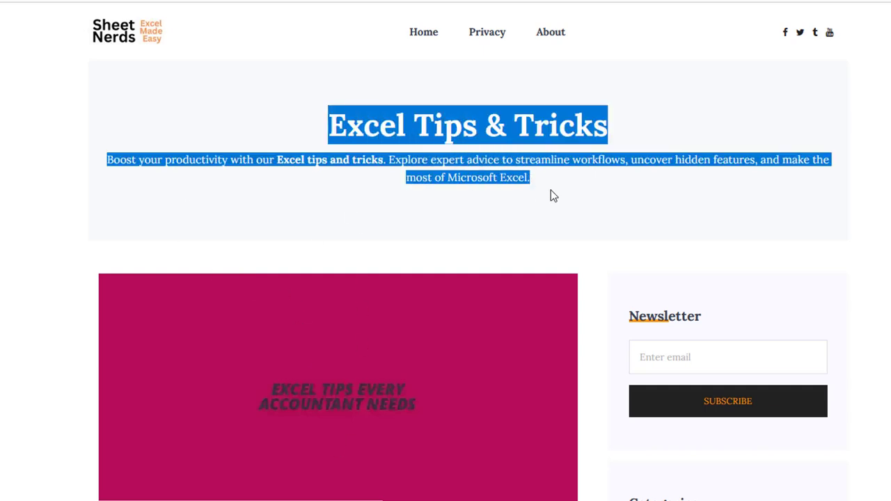
click(554, 196)
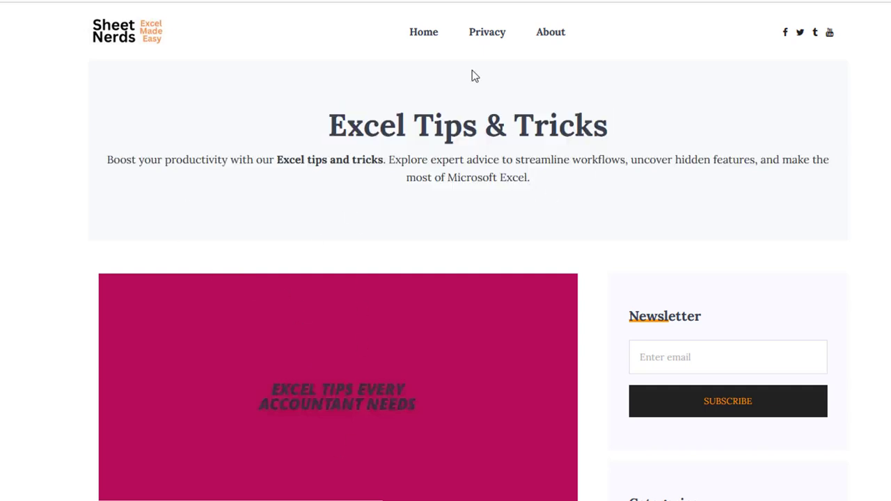
- View the Tips & Tricks page source and examine its title, meta description and meta keywords
right_click(260, 95)
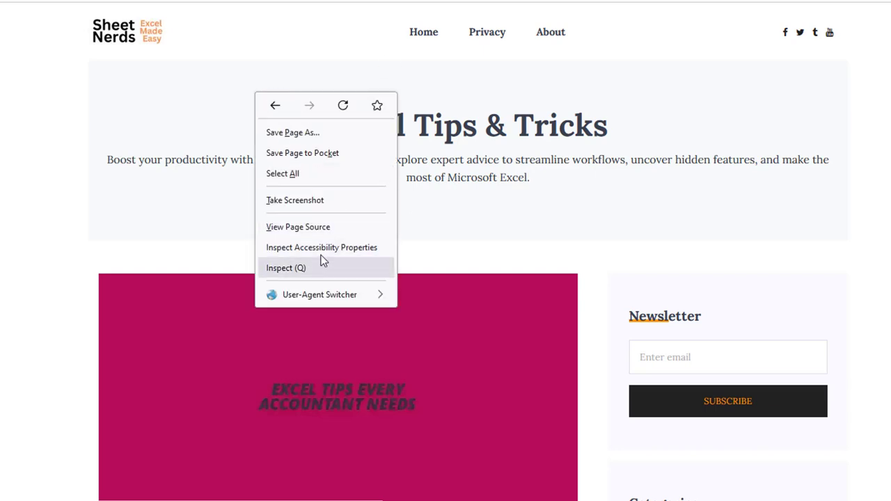
click(322, 230)
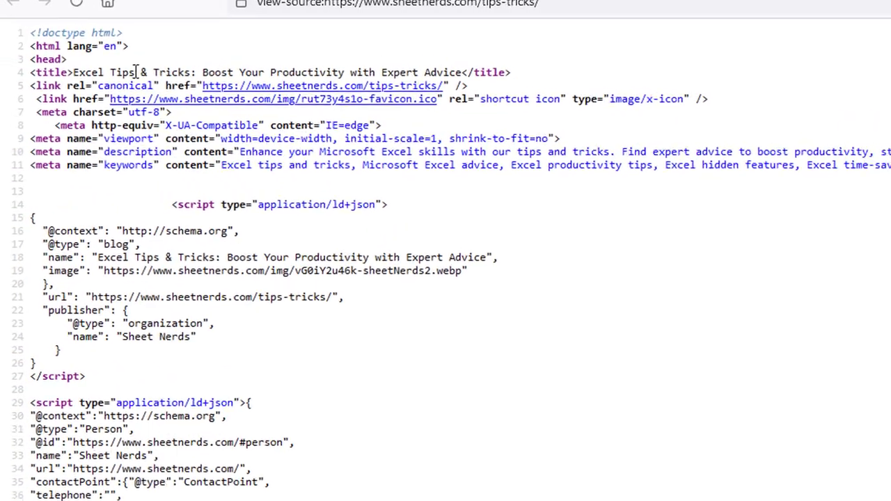
drag(37, 45, 276, 54)
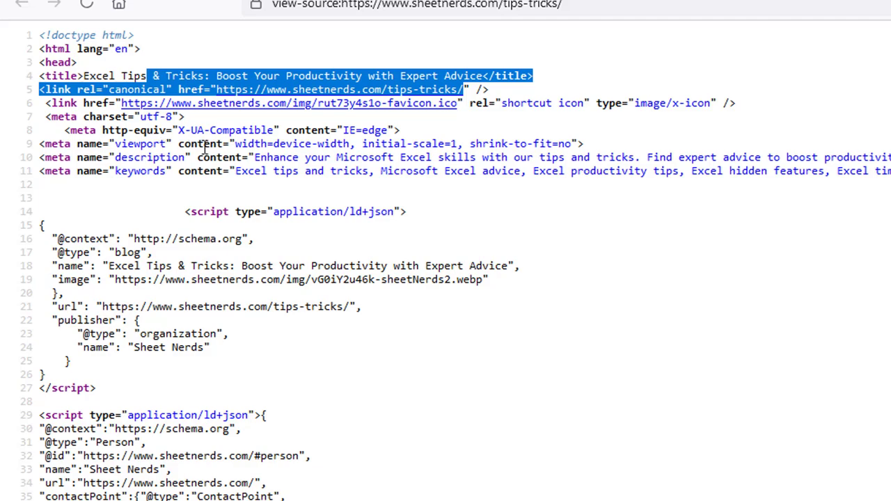
drag(243, 158, 454, 158)
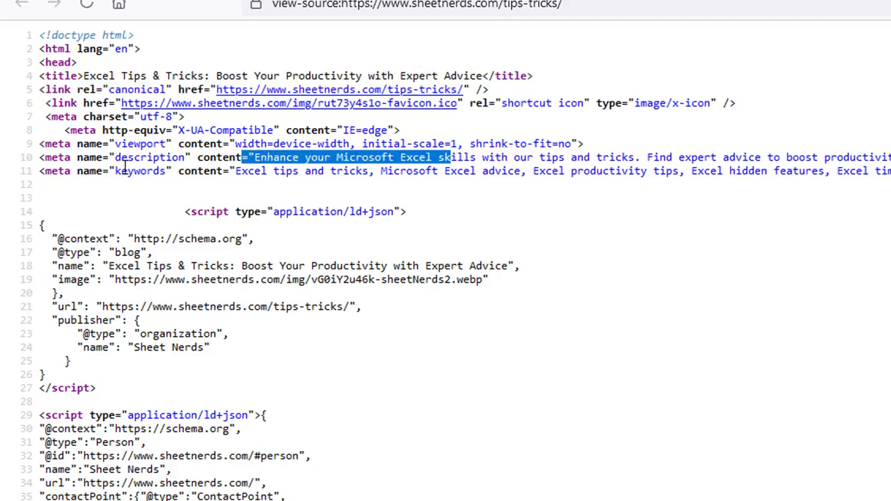
drag(122, 171, 395, 171)
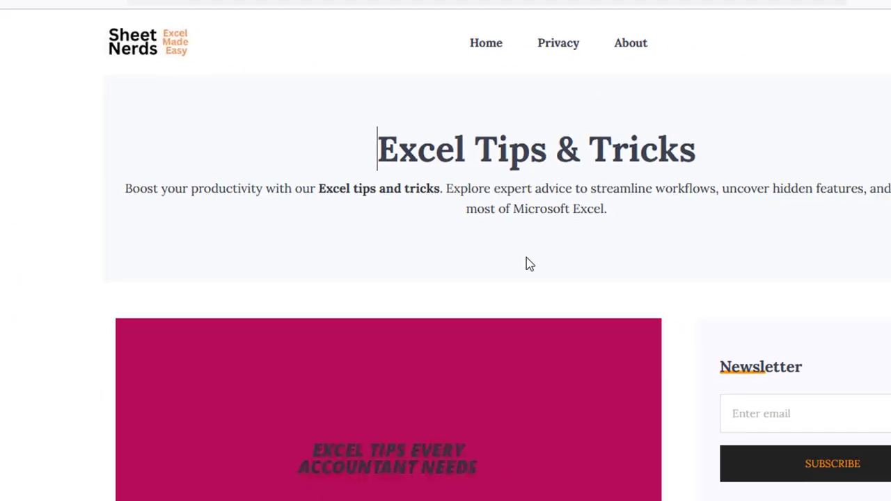
- Switch back to PromptGeneratorAI and close the Prompt, Strategy and Automation windows
mouse_move(742, 500)
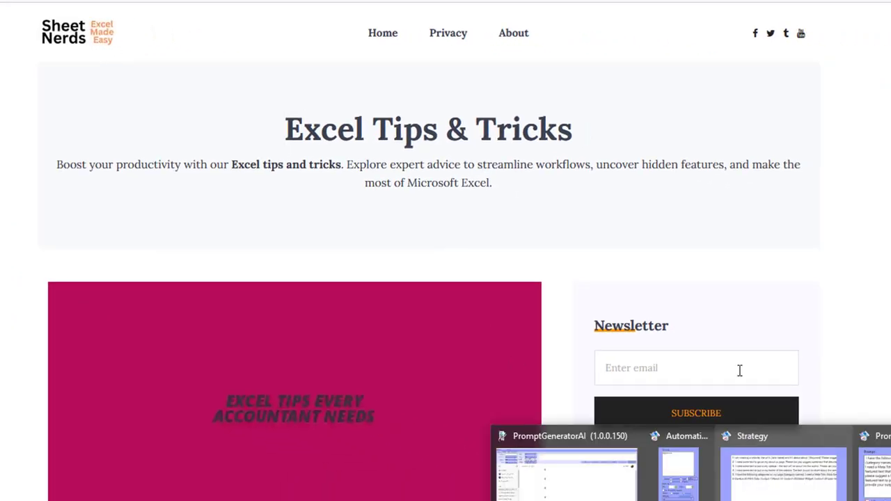
click(880, 482)
click(565, 132)
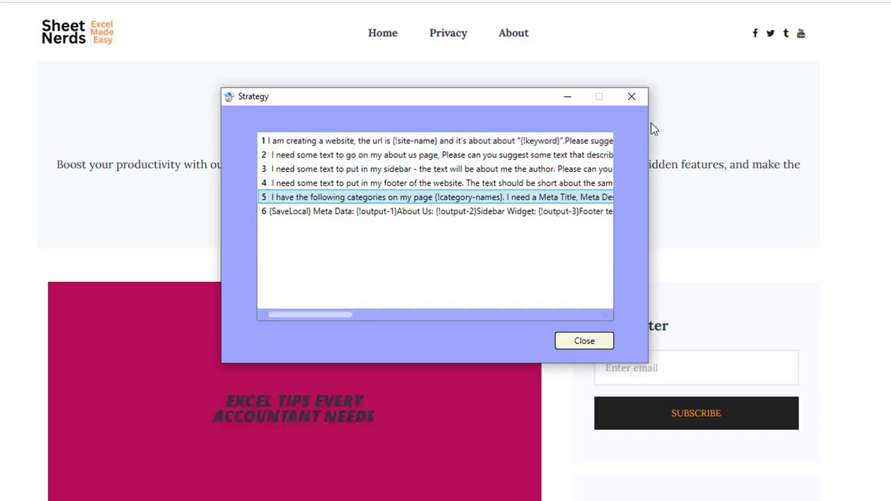
click(633, 97)
click(517, 31)
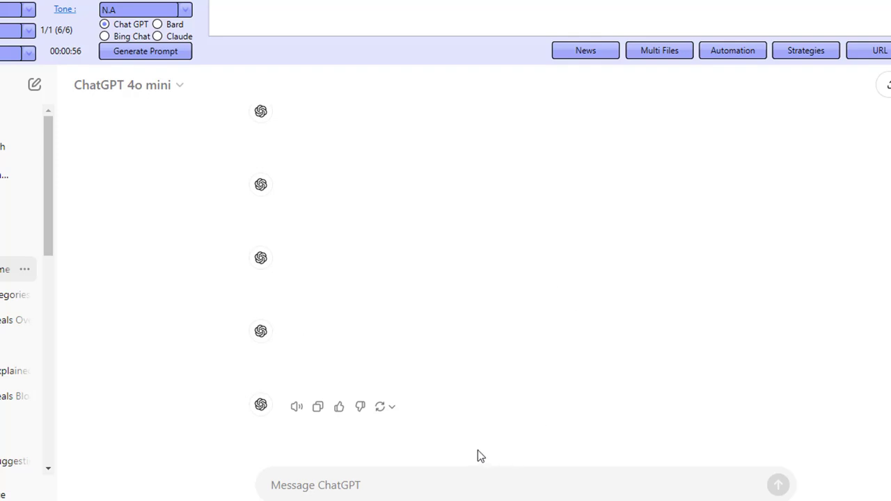
- Switch to the browser and look through the Sheet Nerds Tips & Tricks page, its posts and category list
click(359, 467)
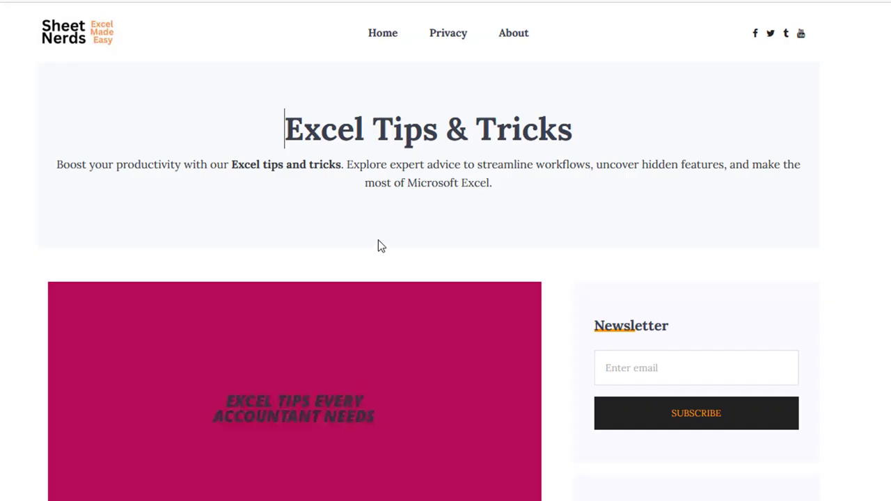
scroll(468, 404, down, 8)
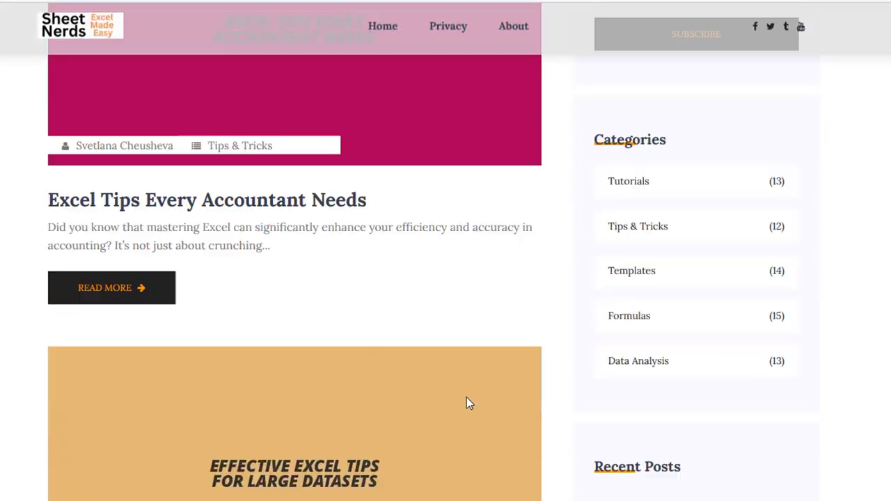
scroll(467, 403, up, 7)
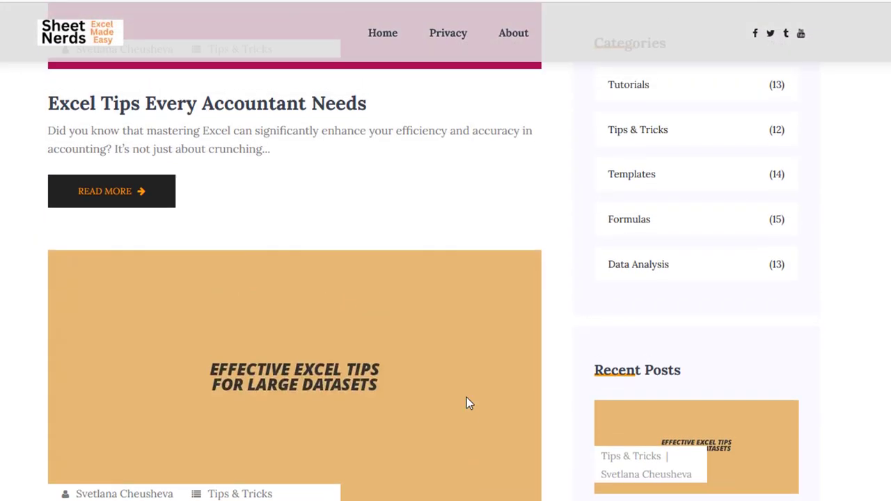
scroll(467, 402, up, 1)
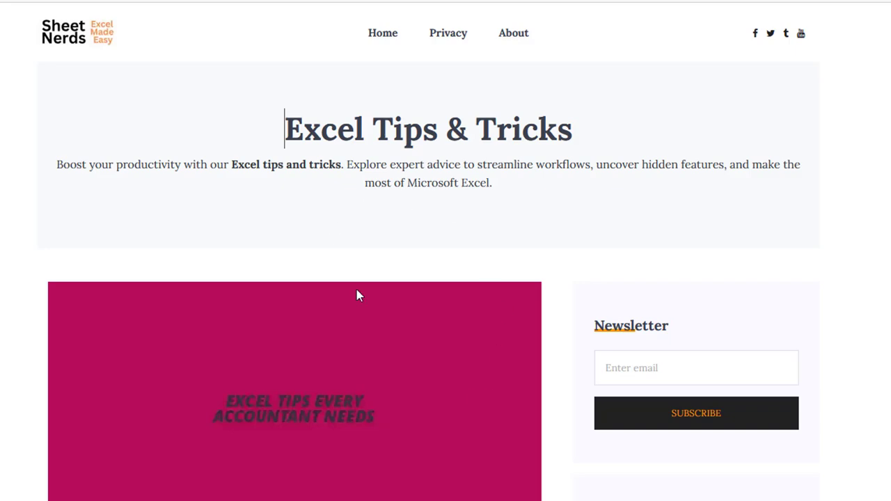
scroll(413, 456, down, 11)
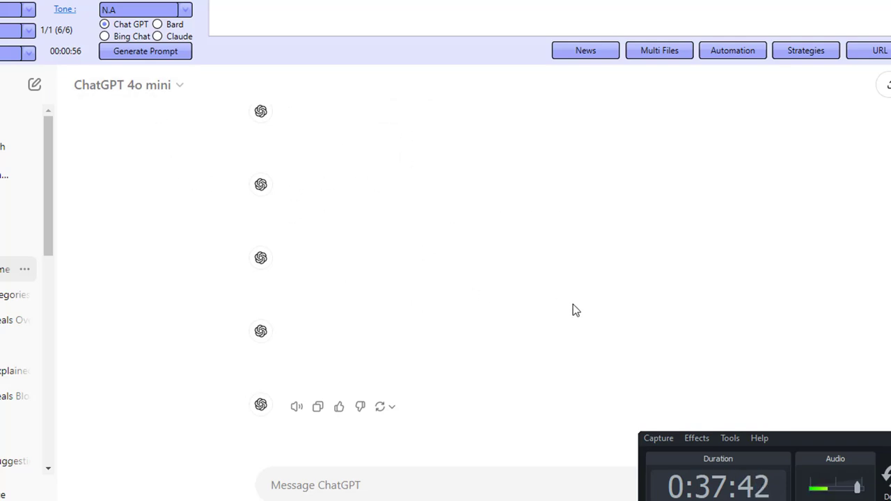
- Open the Automation window and choose niche-brainstorm-2 as the strategy in the ezi category
click(725, 54)
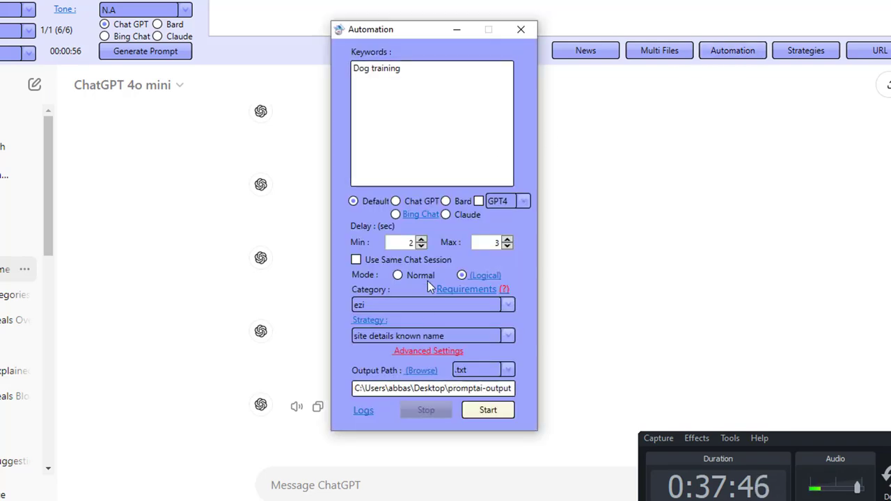
click(521, 29)
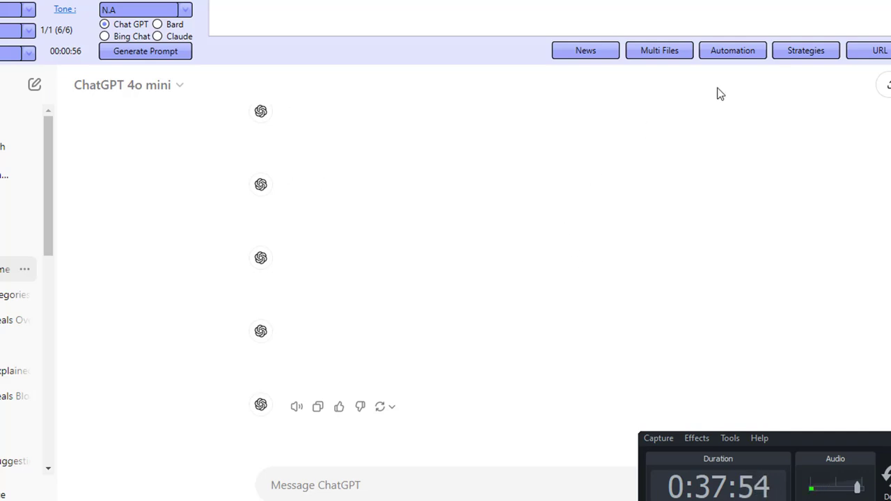
click(729, 54)
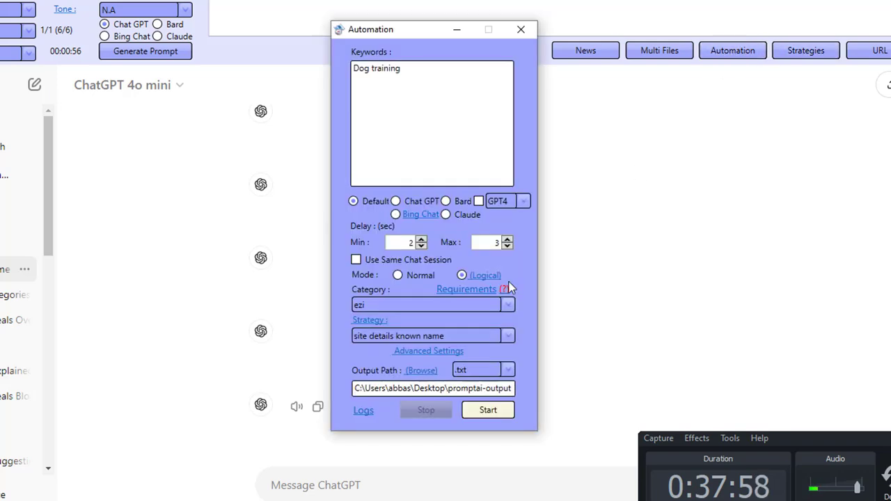
click(384, 334)
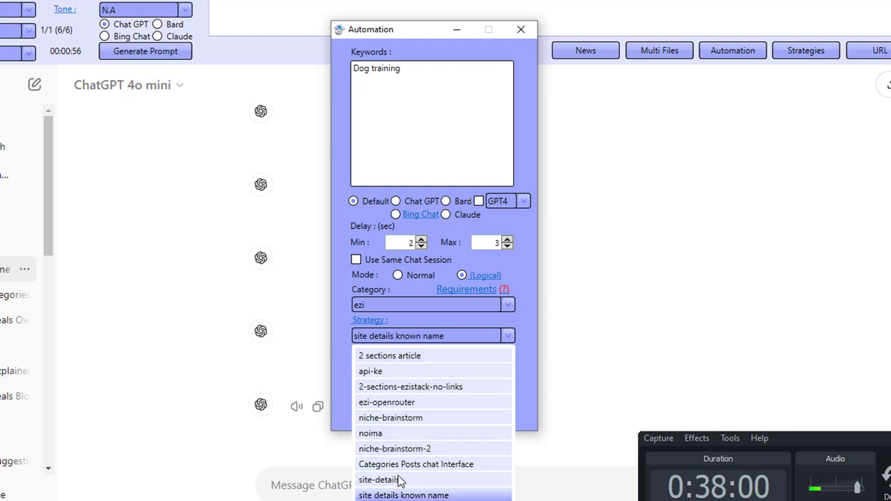
click(429, 450)
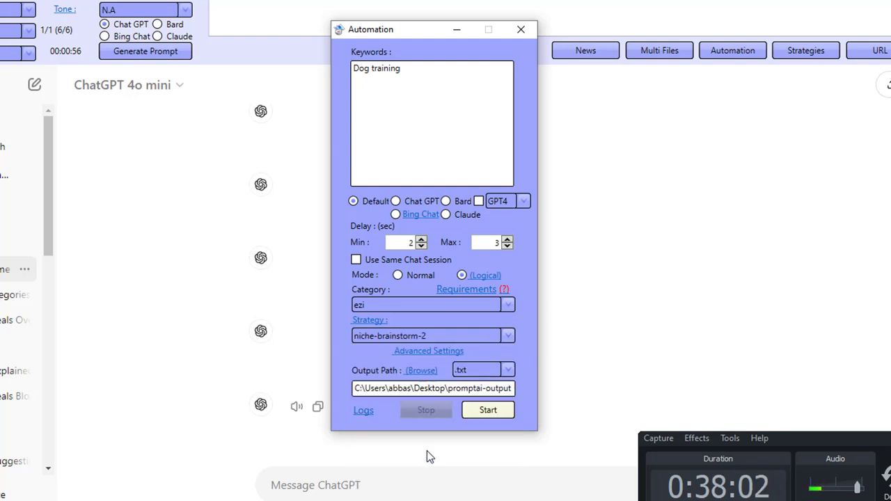
- Check the requirements and the strategy's prompts, and run the niche-brainstorm-2 automation with the keyword Dog training
click(468, 289)
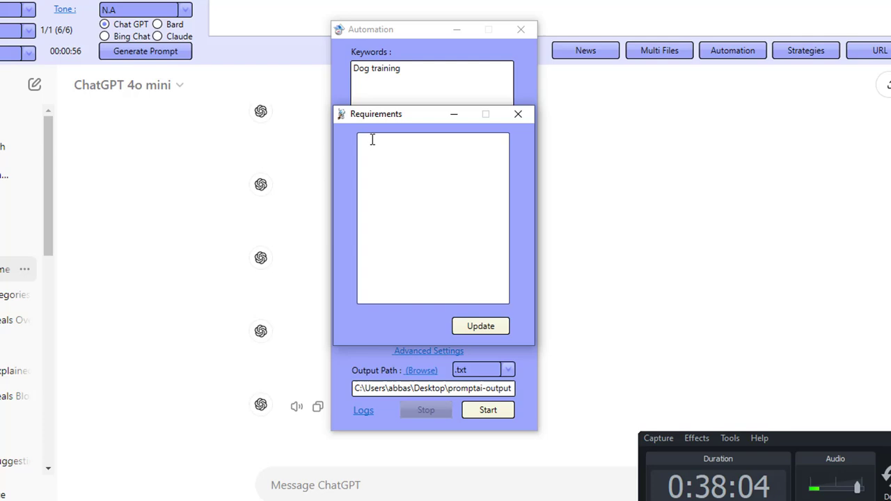
click(518, 114)
click(363, 319)
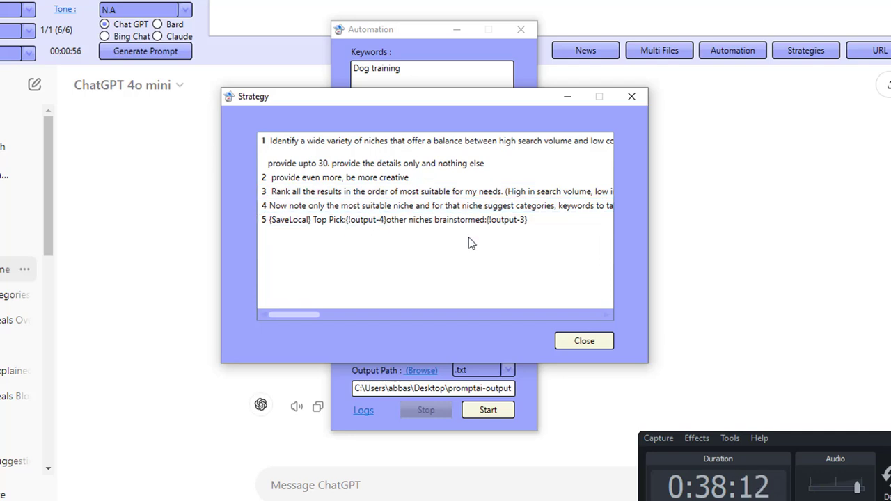
click(630, 98)
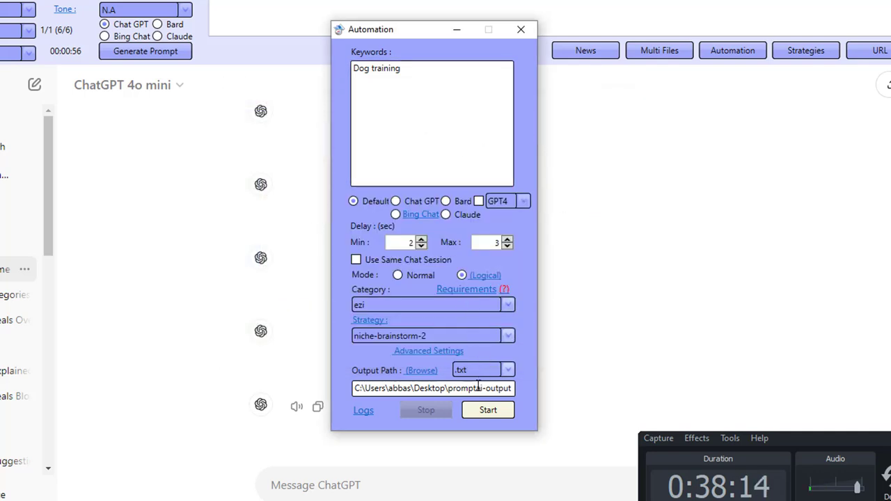
click(484, 412)
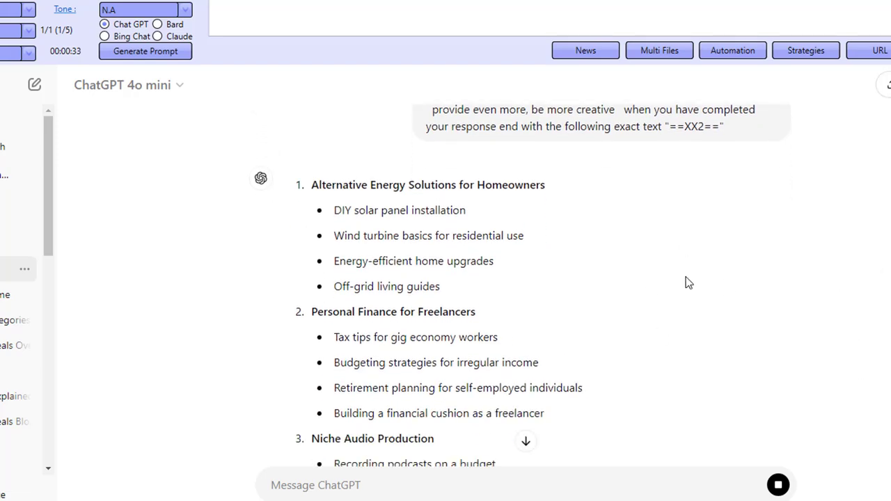
scroll(762, 385, down, 5)
- Open the first prompt of the niche-brainstorm-2 strategy and examine its niche criteria, including the 1000 posts requirement
click(732, 52)
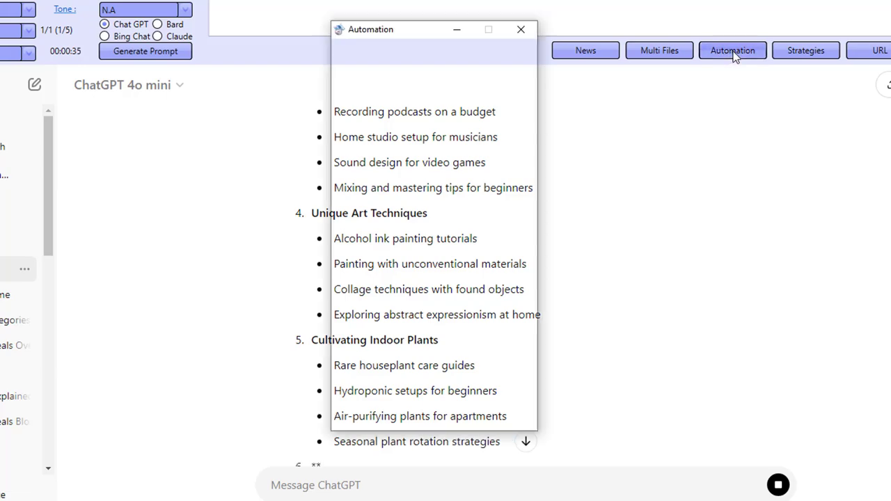
click(365, 319)
double_click(352, 142)
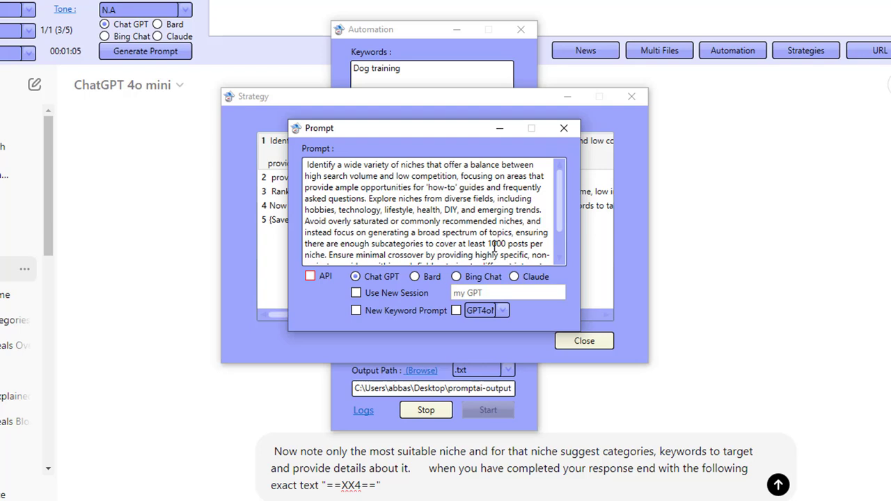
double_click(496, 244)
scroll(487, 252, down, 1)
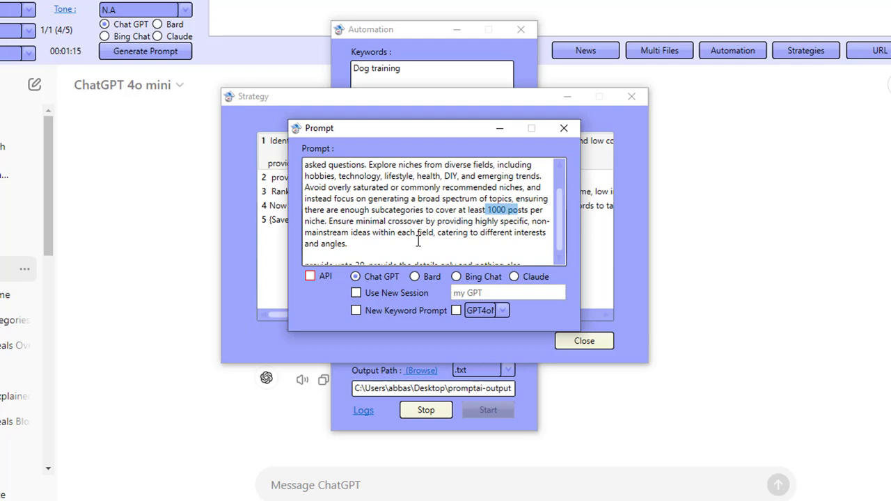
click(454, 276)
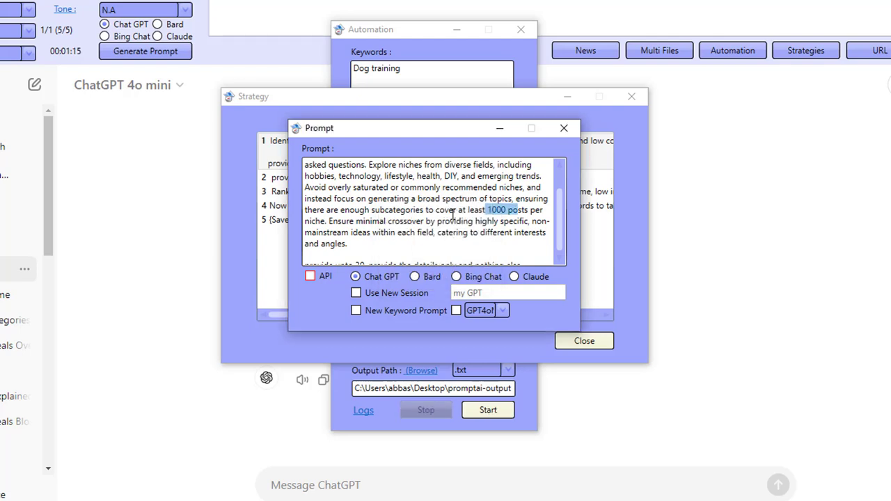
scroll(454, 216, down, 1)
- Close the Prompt, Strategy and Automation windows
click(565, 128)
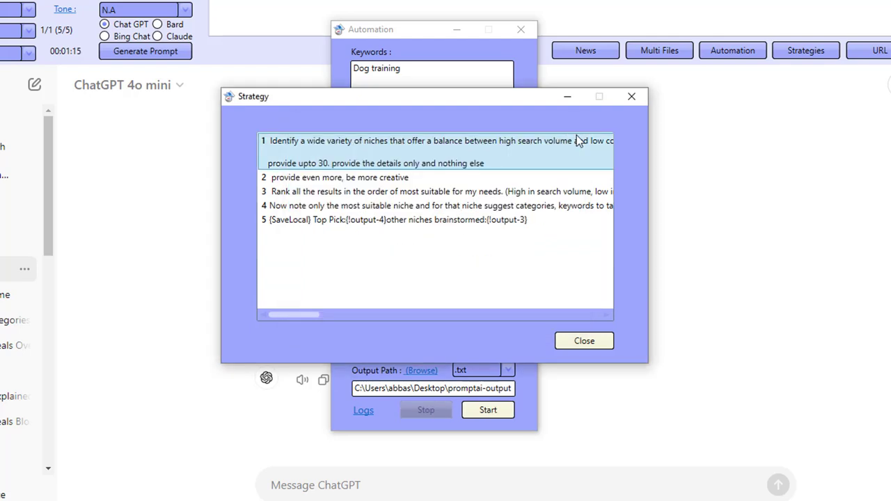
click(633, 104)
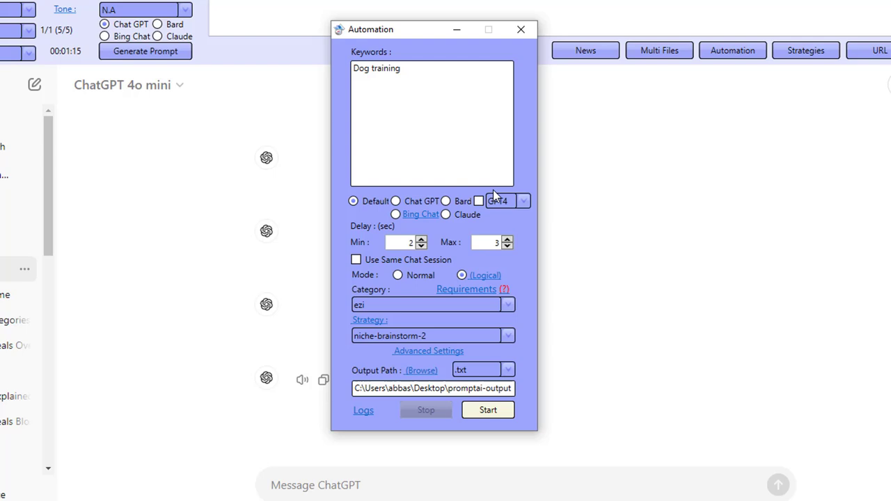
click(522, 31)
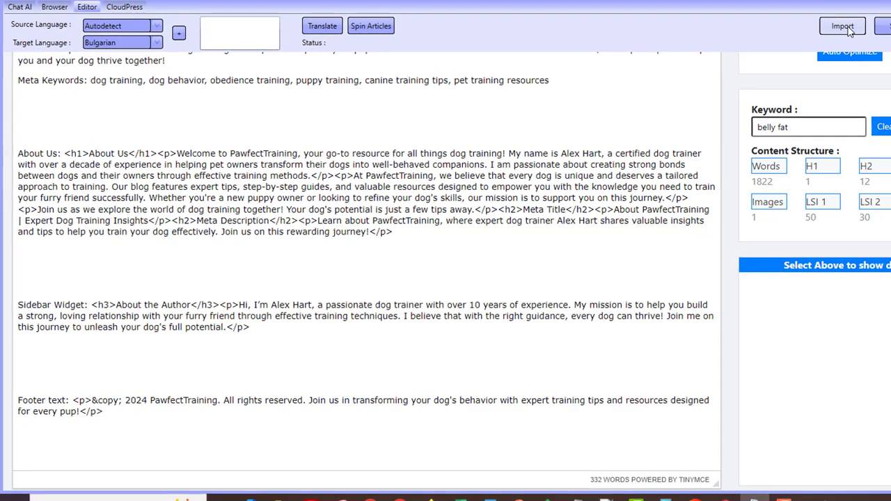
- Import Dog_training-638627711910794470.txt from the promptai-output folder into the editor
click(843, 27)
click(177, 65)
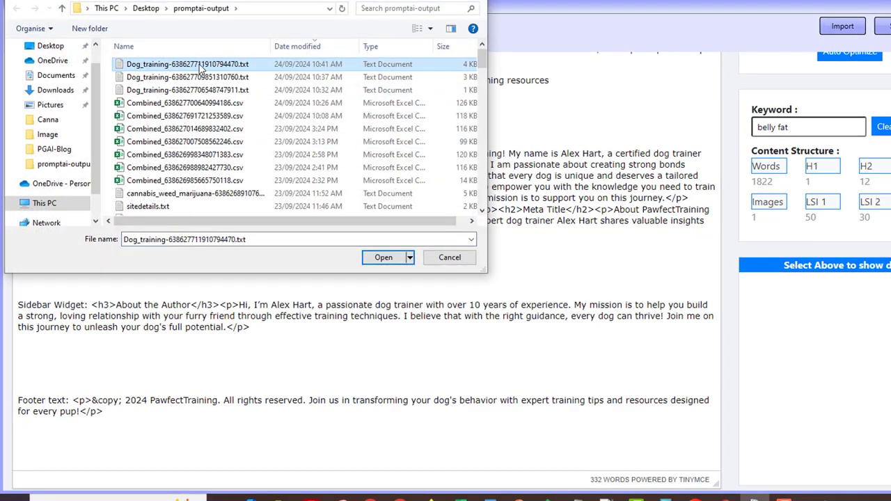
double_click(199, 64)
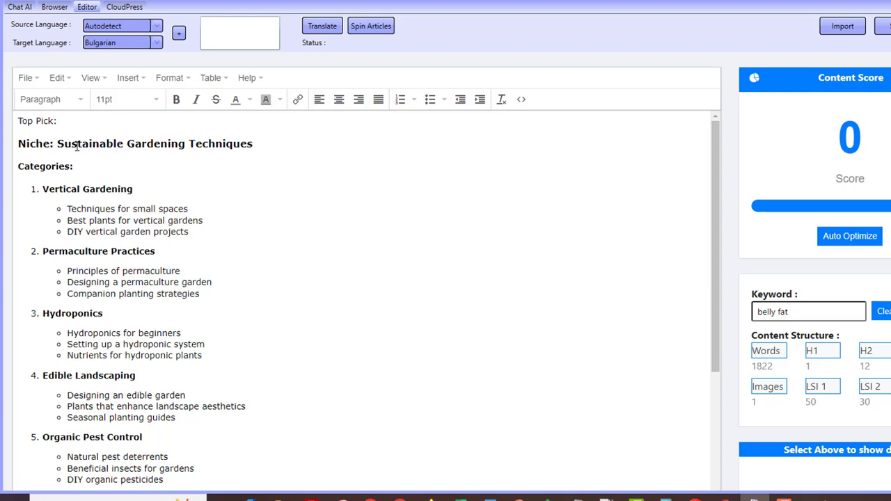
- Examine the top pick niche in the imported output, with its categories and their subtopics
drag(78, 146, 264, 144)
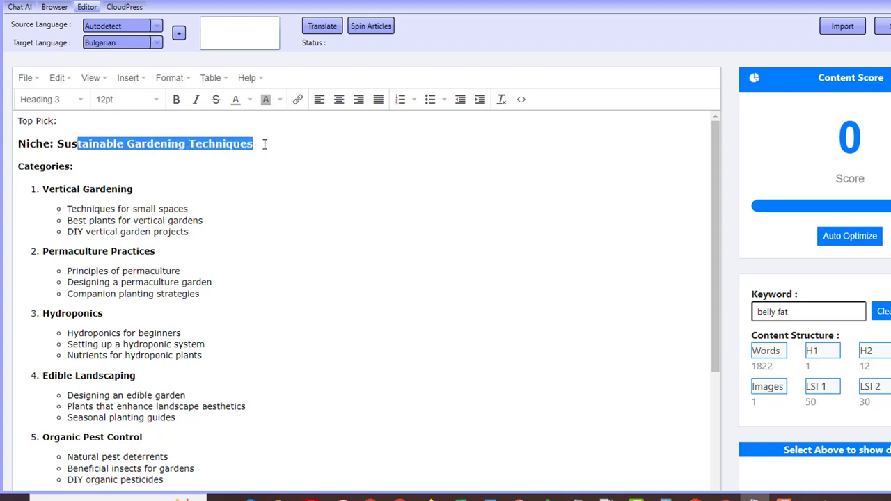
drag(60, 190, 137, 192)
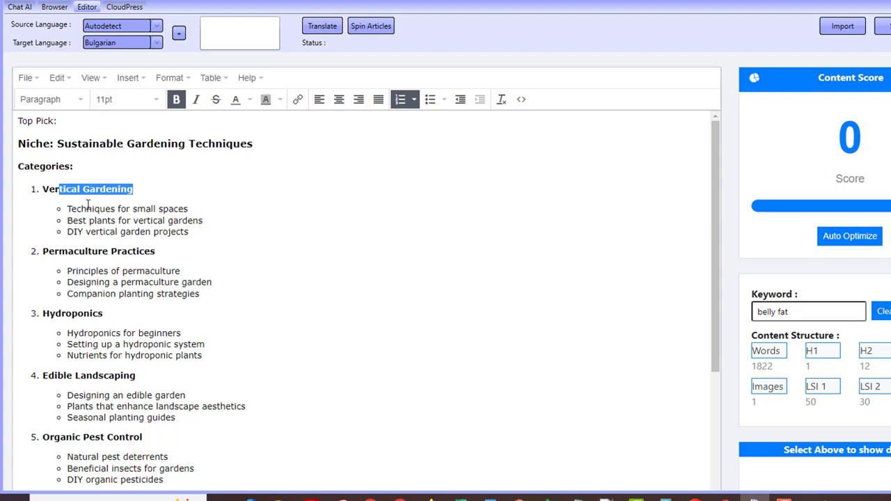
drag(88, 209, 122, 232)
drag(96, 271, 126, 362)
scroll(126, 362, down, 2)
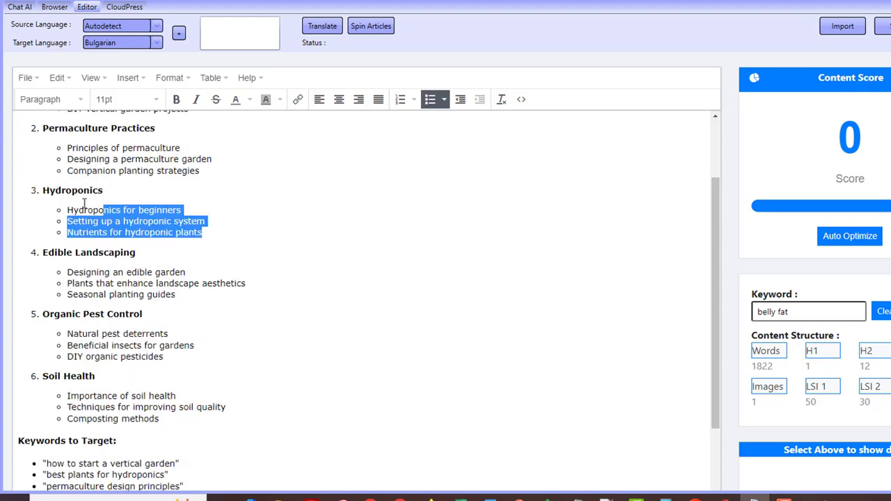
mouse_move(117, 442)
mouse_down()
mouse_move(67, 395)
mouse_move(67, 272)
mouse_move(120, 442)
mouse_up()
scroll(124, 378, down, 4)
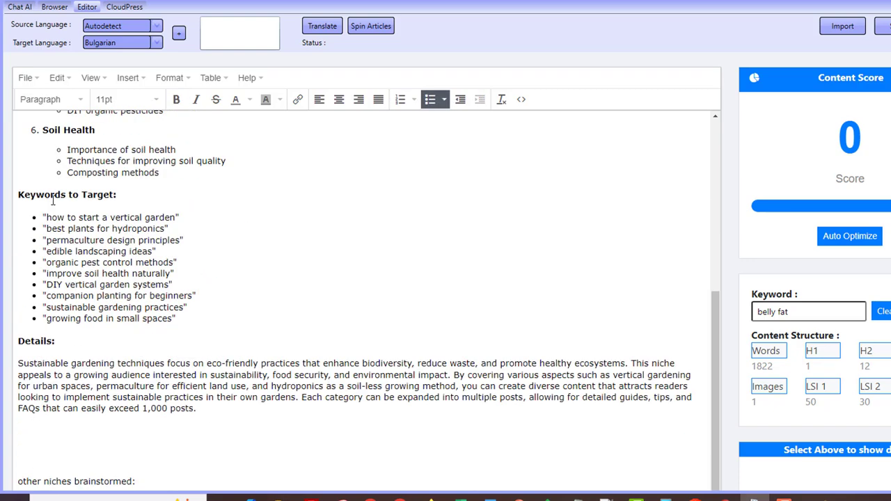
- Read the keywords to target and the details paragraph for the top pick niche
drag(44, 217, 130, 296)
scroll(91, 331, down, 2)
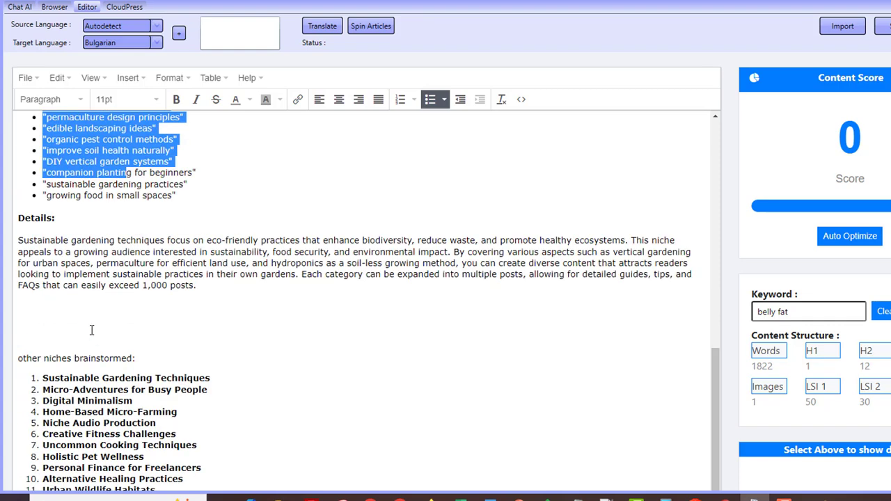
drag(33, 242, 286, 274)
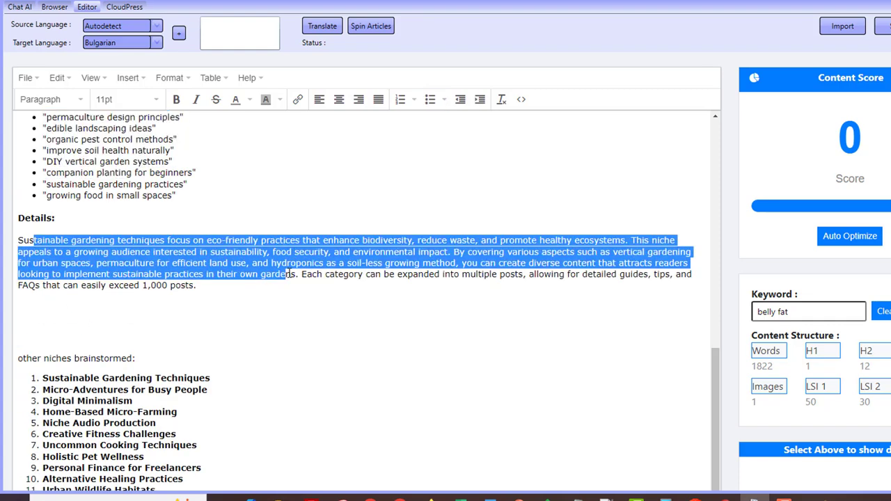
click(291, 274)
drag(128, 288, 187, 289)
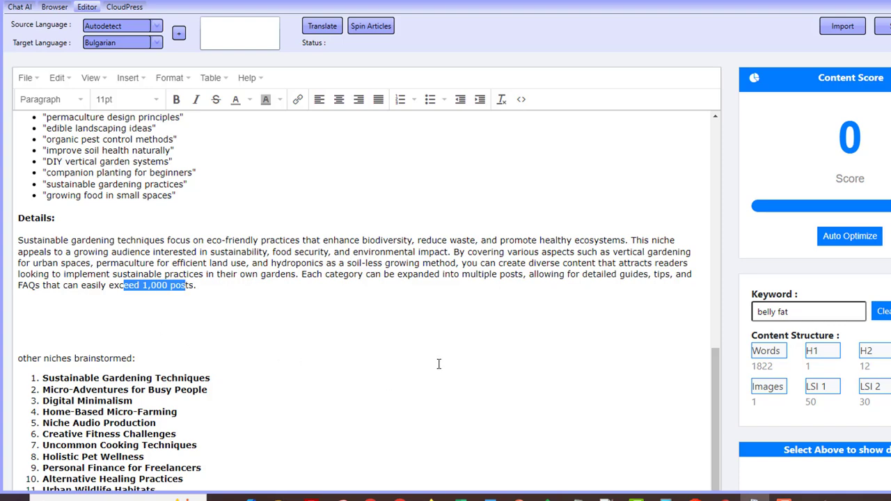
- Go through the first entries of the other niches brainstormed, down to Creative Fitness Challenges
scroll(439, 363, down, 3)
click(116, 296)
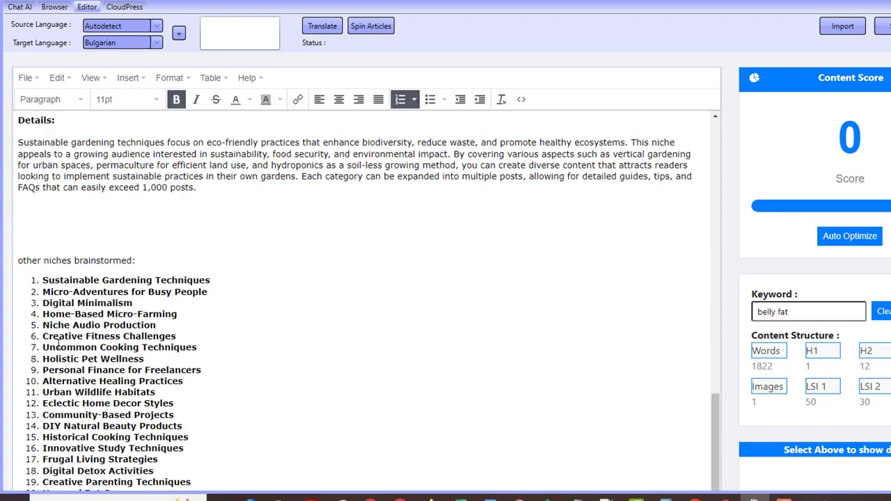
scroll(187, 352, down, 4)
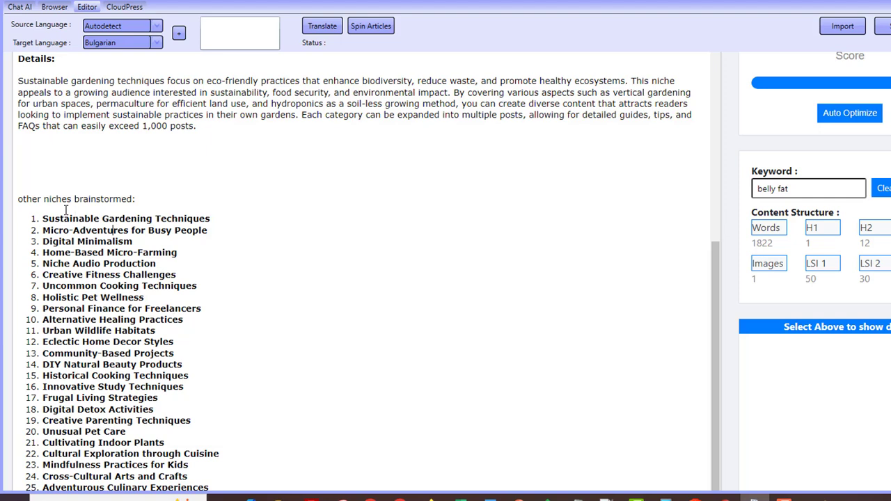
drag(54, 219, 207, 218)
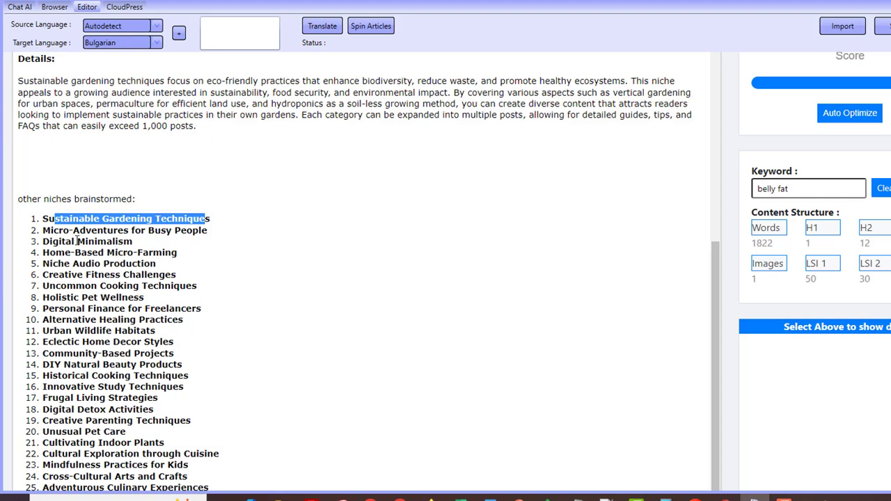
click(188, 233)
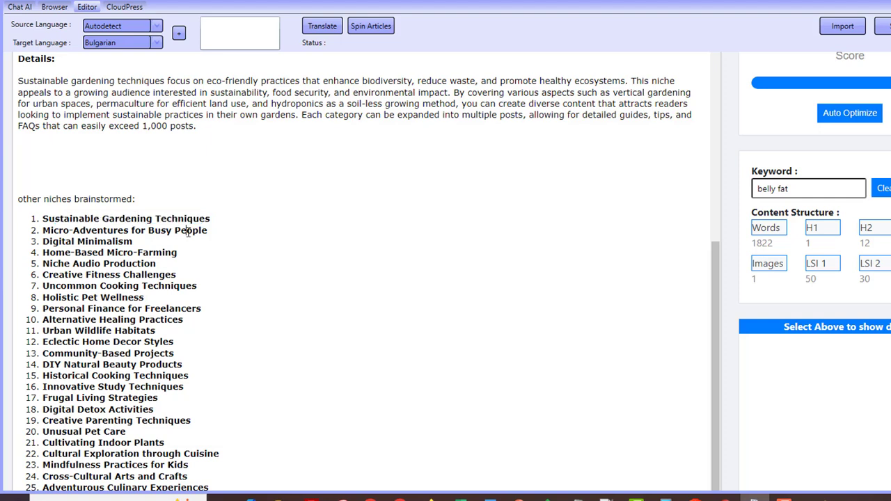
mouse_move(158, 231)
mouse_down()
mouse_move(43, 230)
mouse_move(55, 241)
mouse_move(148, 243)
mouse_up()
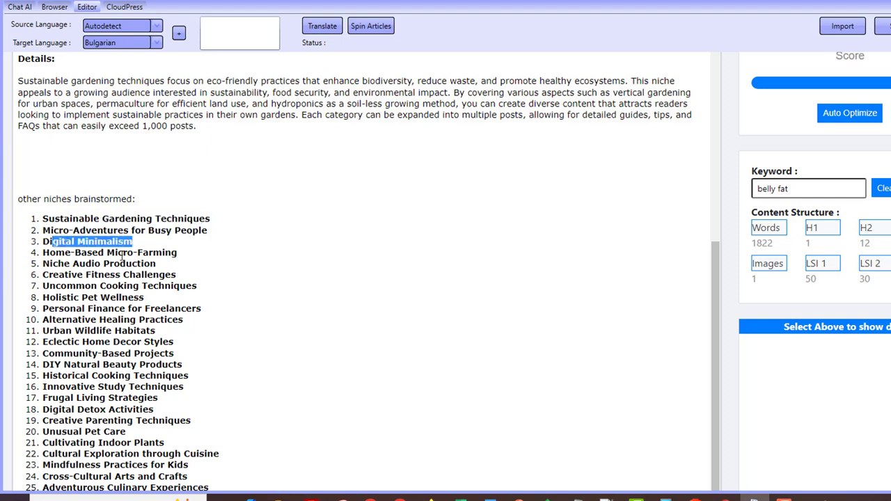
drag(65, 254, 197, 253)
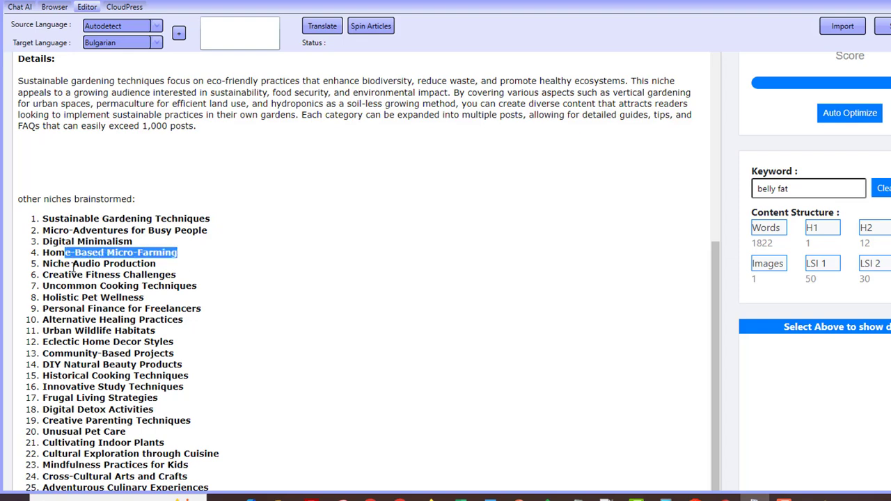
drag(64, 264, 162, 267)
drag(58, 275, 162, 276)
scroll(180, 392, down, 1)
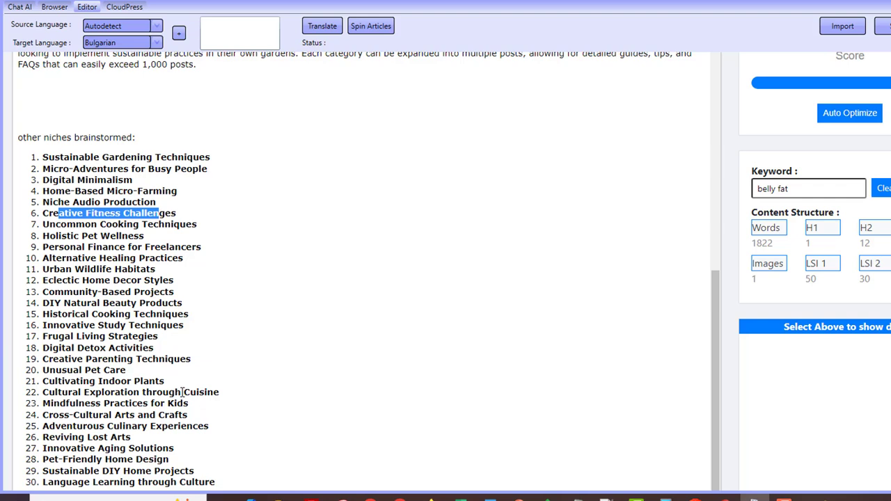
- Look over the whole list of brainstormed niches and return to the top pick's categories
drag(109, 132, 141, 361)
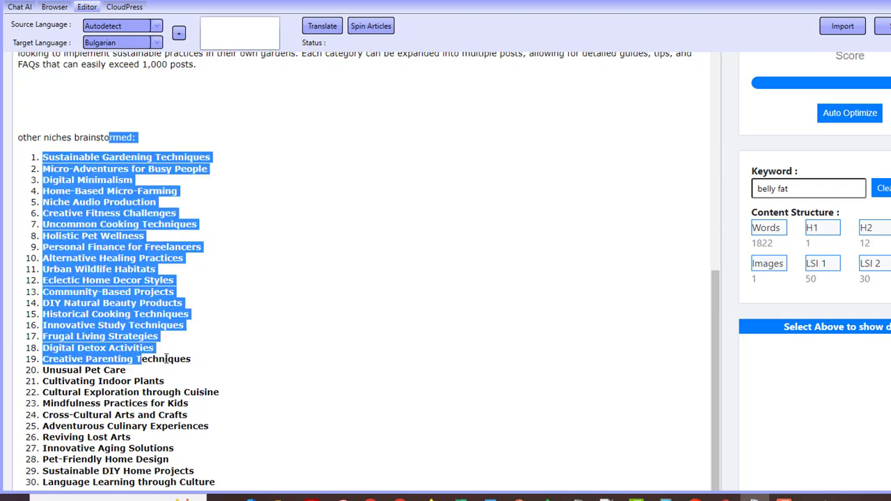
click(261, 361)
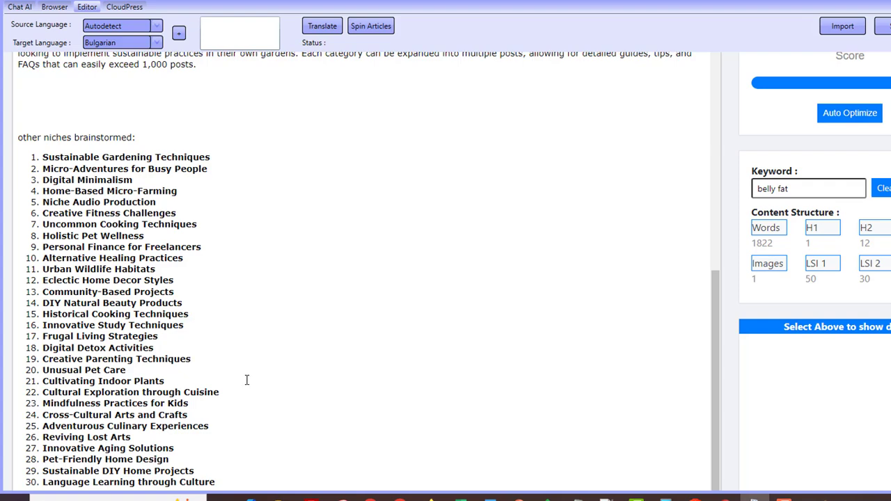
scroll(246, 379, up, 15)
scroll(271, 306, up, 2)
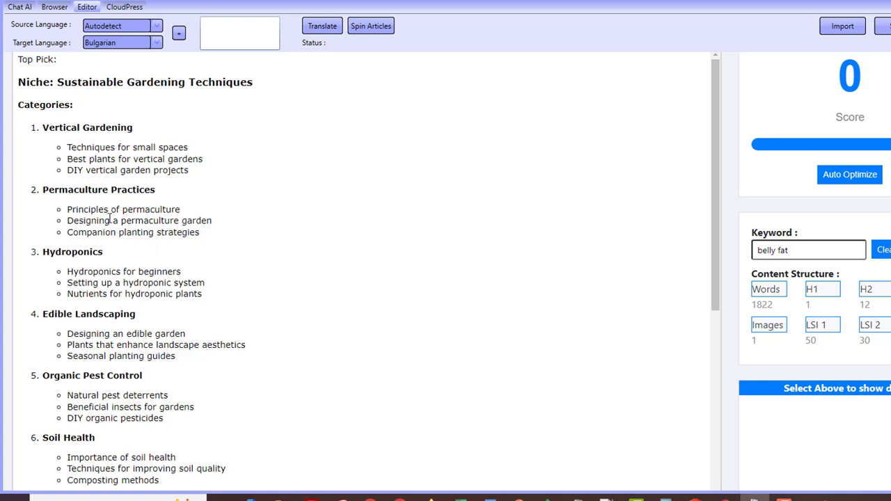
- Skim the top pick niche's categories, keywords to target and details paragraph once more
scroll(150, 320, down, 5)
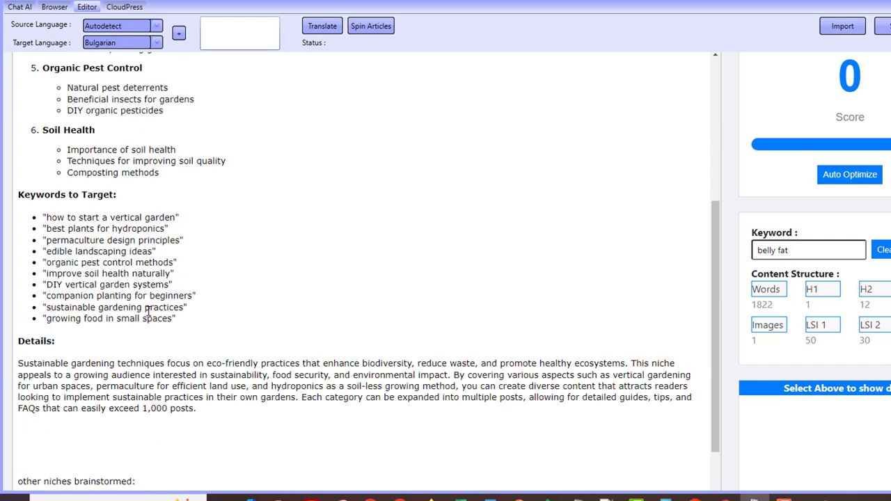
scroll(188, 250, up, 4)
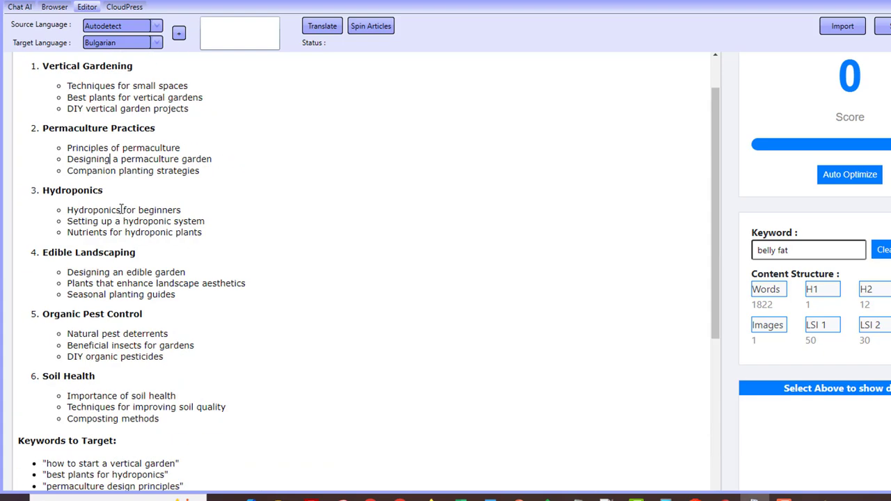
scroll(154, 284, up, 1)
- Open strategy management and choose the logical strategy 2-sections-ezistack-no-links in the ezi category
click(19, 7)
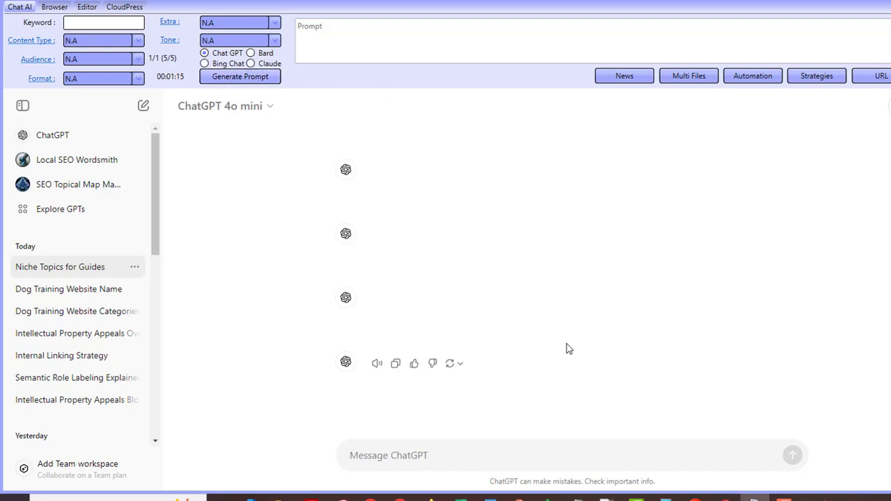
click(821, 80)
click(432, 92)
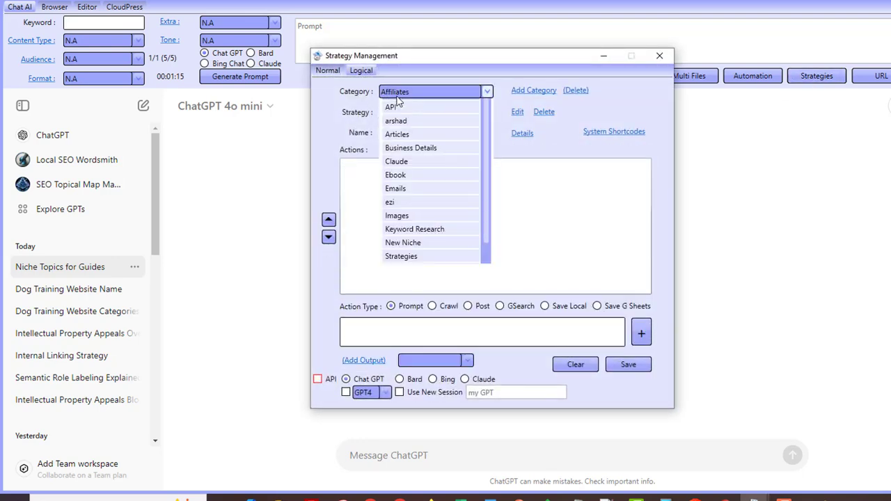
click(418, 217)
click(425, 112)
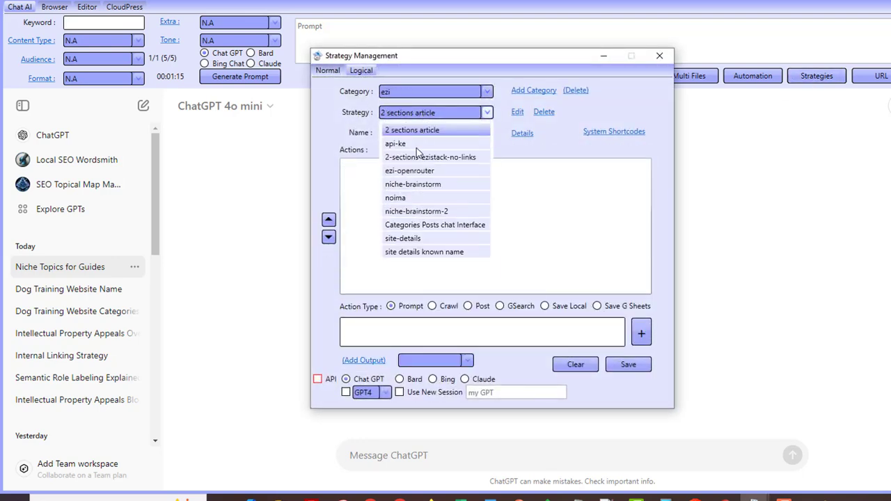
click(430, 157)
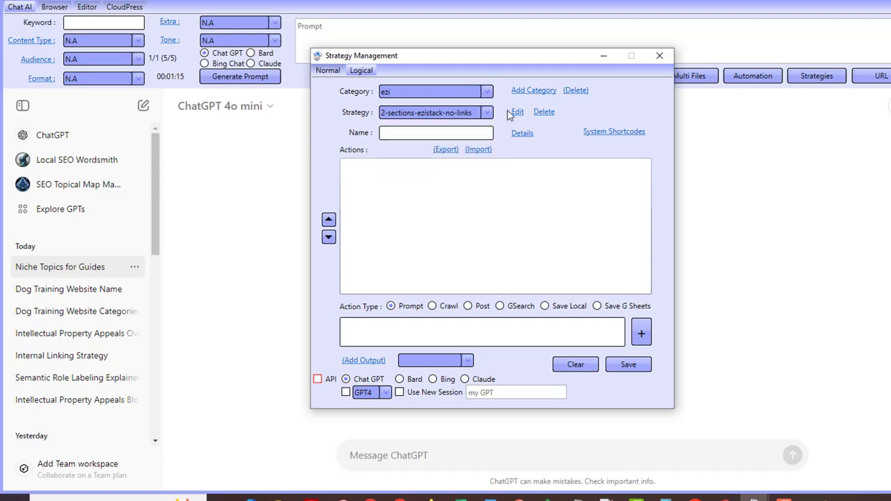
- Check the strategy's article outline prompt and its ChatGPT engine settings, and close strategy management
double_click(376, 170)
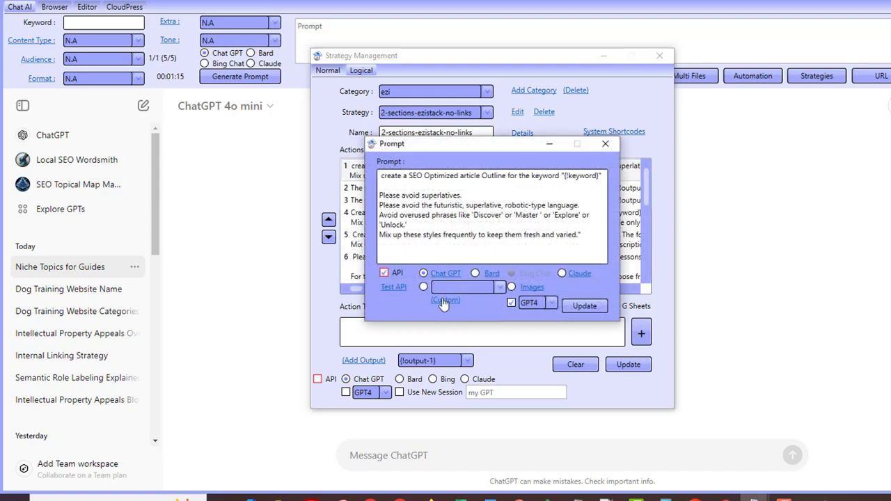
click(444, 276)
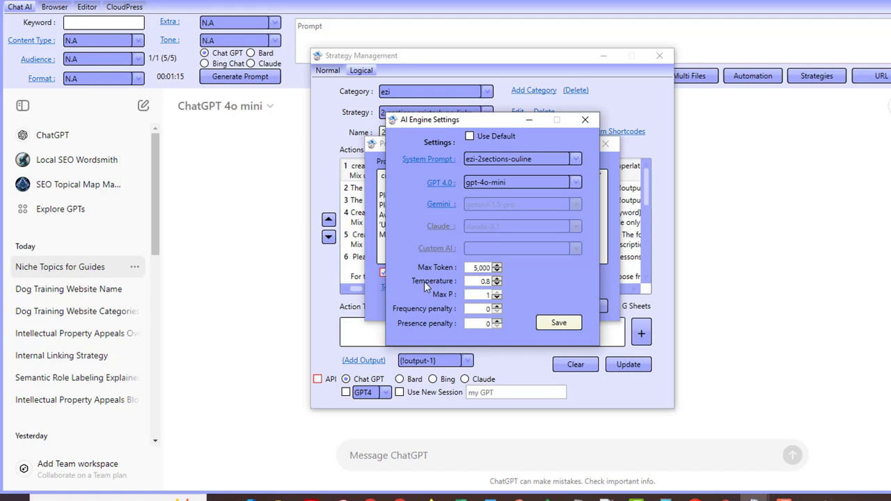
click(586, 120)
click(606, 145)
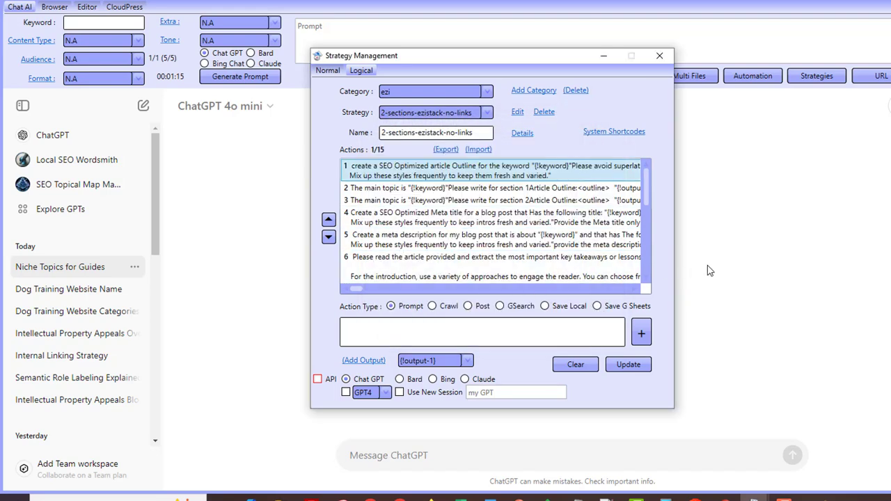
click(658, 56)
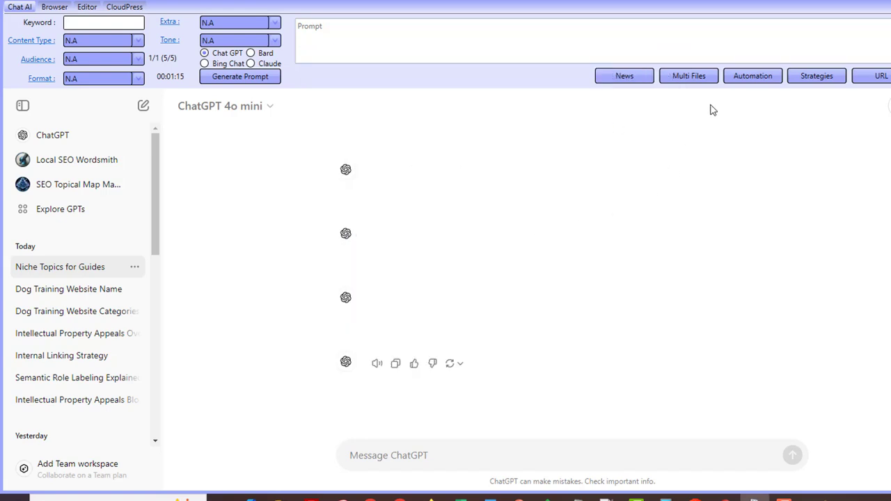
- Review the niche-brainstorm-2 strategy's actions and its first prompt from the automation setup, and close the setup
click(750, 81)
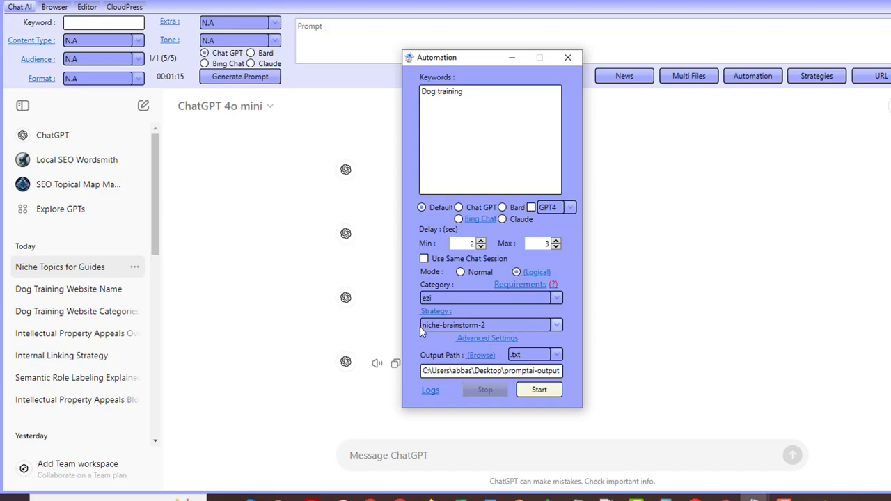
click(438, 311)
double_click(414, 176)
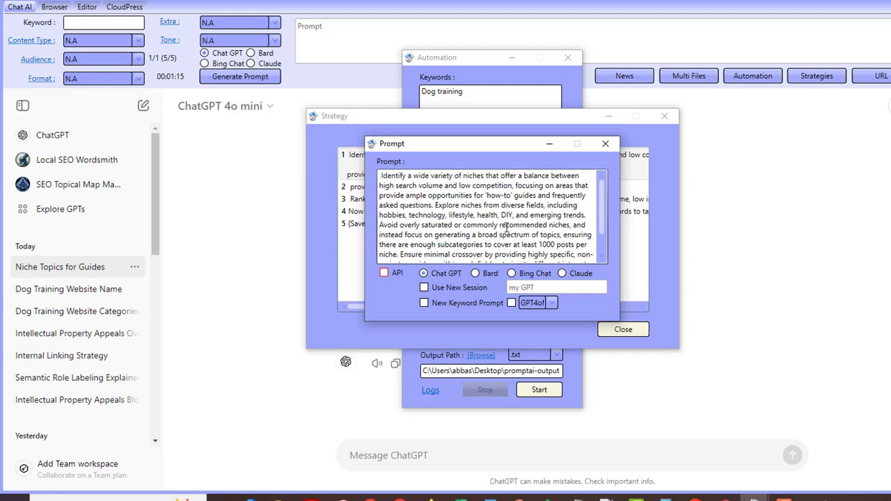
click(606, 143)
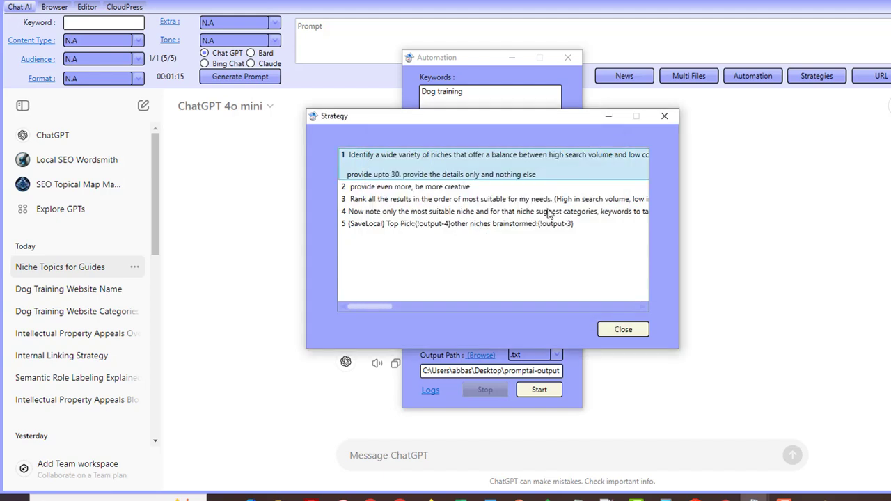
click(664, 116)
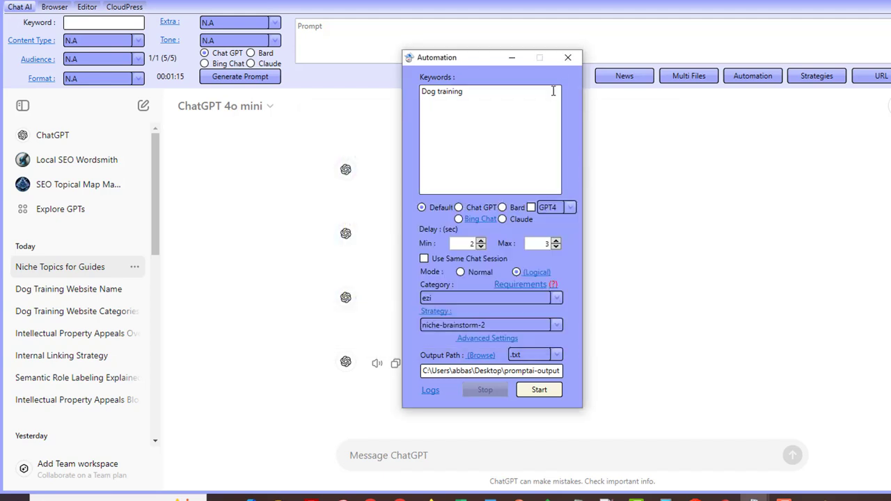
click(568, 57)
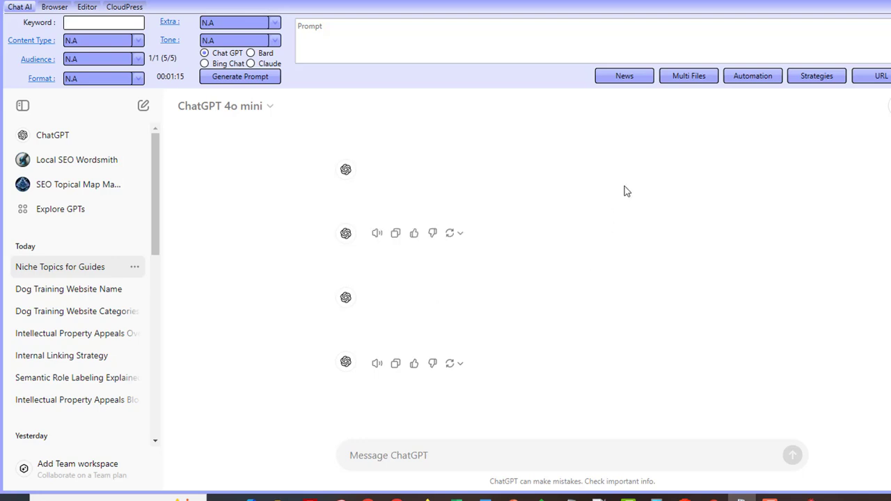
- Look over the automation setup with its mode, category, strategy and output options
click(751, 78)
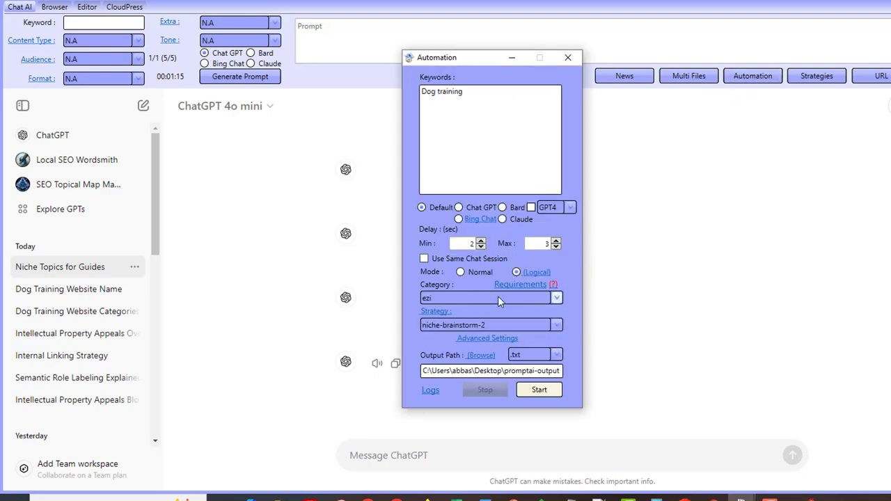
click(567, 59)
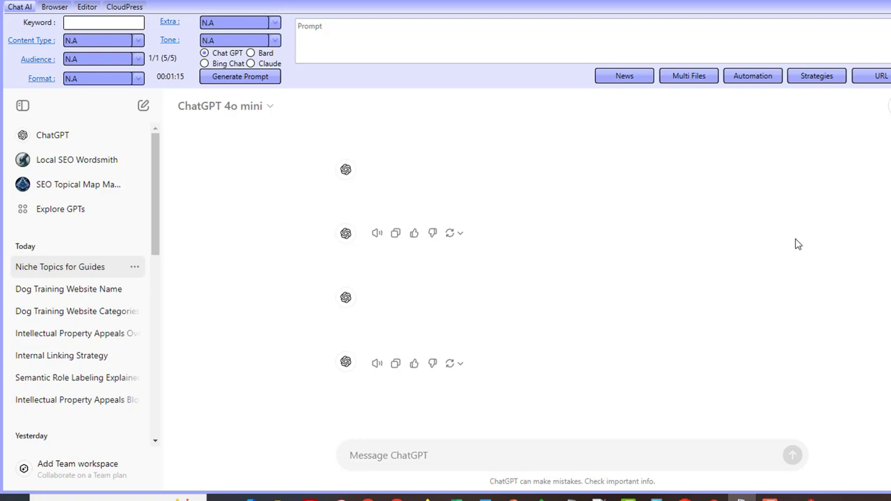
click(771, 80)
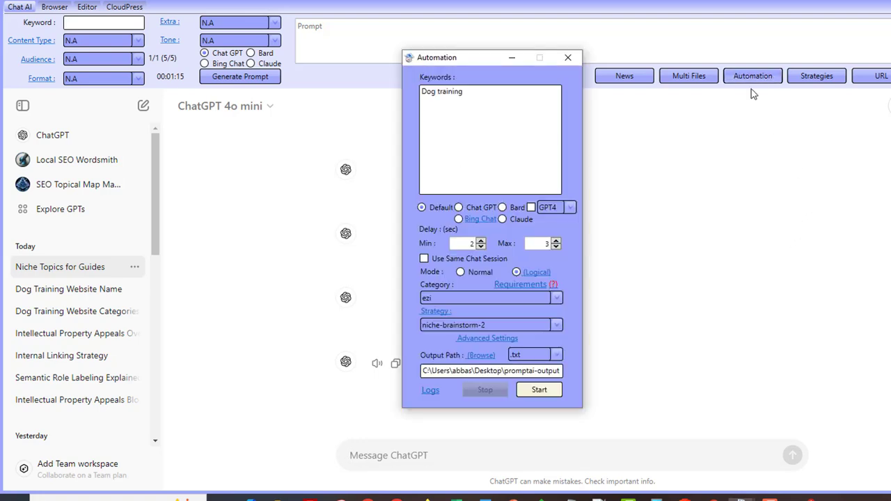
click(568, 57)
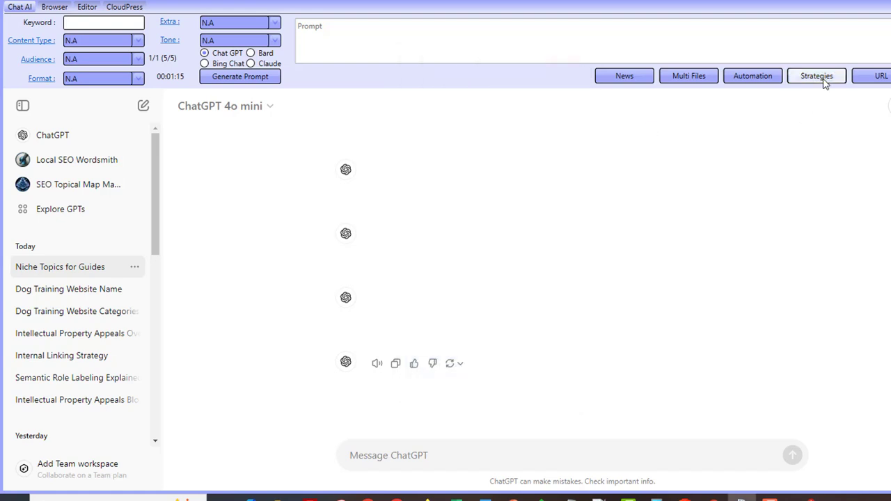
- Load the normal strategy Local Article from the Articles category and read its prompt to the end
click(817, 76)
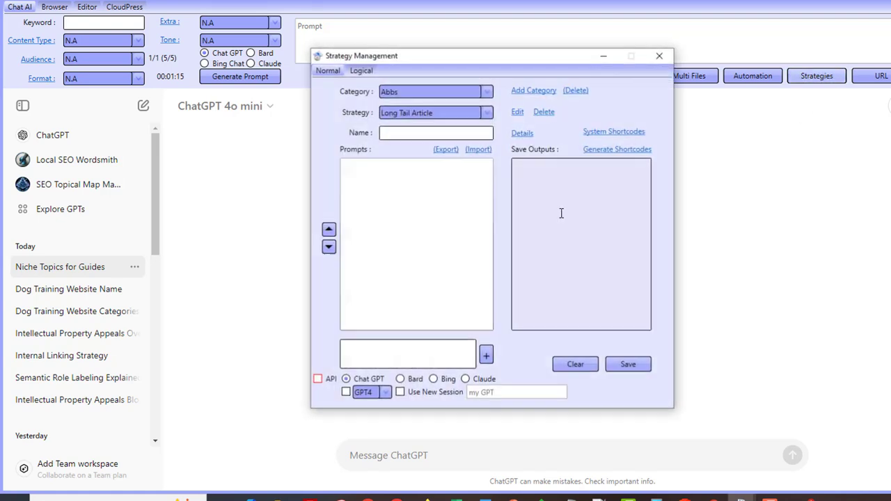
click(408, 94)
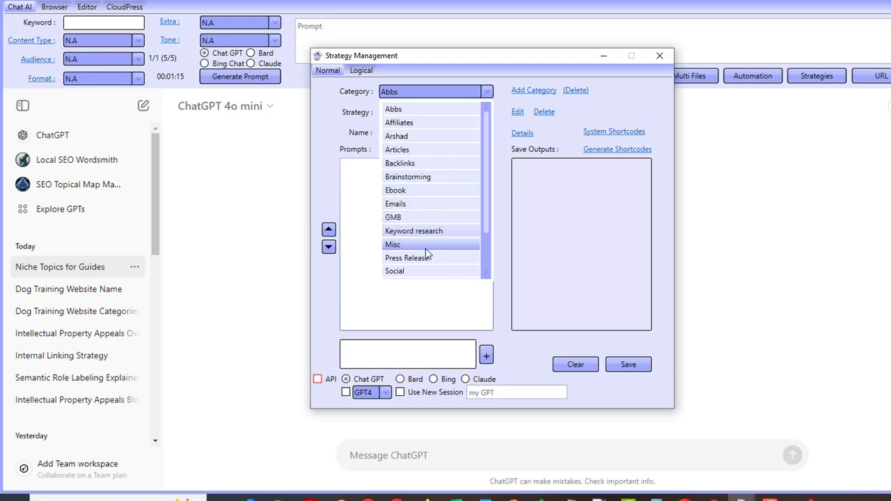
click(416, 149)
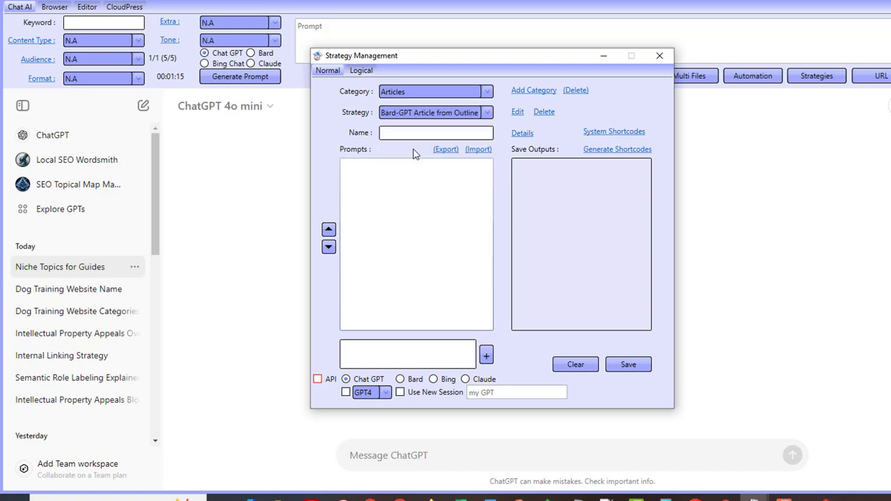
click(416, 113)
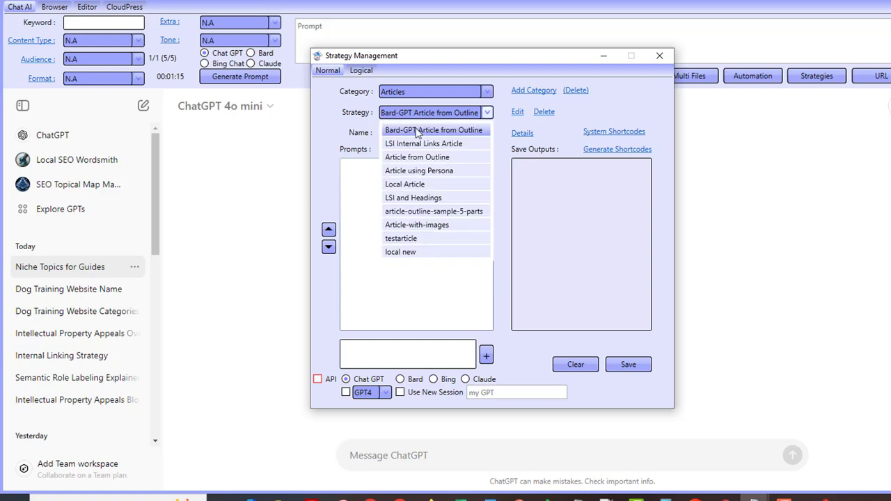
click(411, 186)
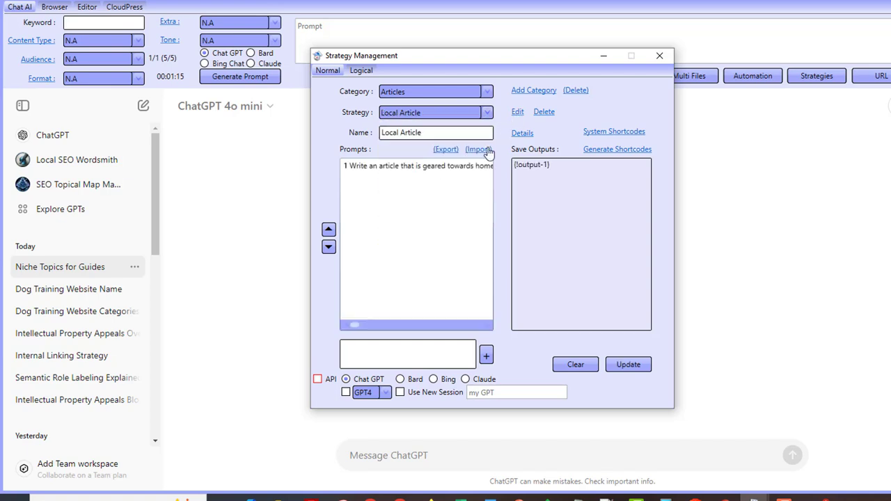
double_click(427, 167)
scroll(493, 220, down, 5)
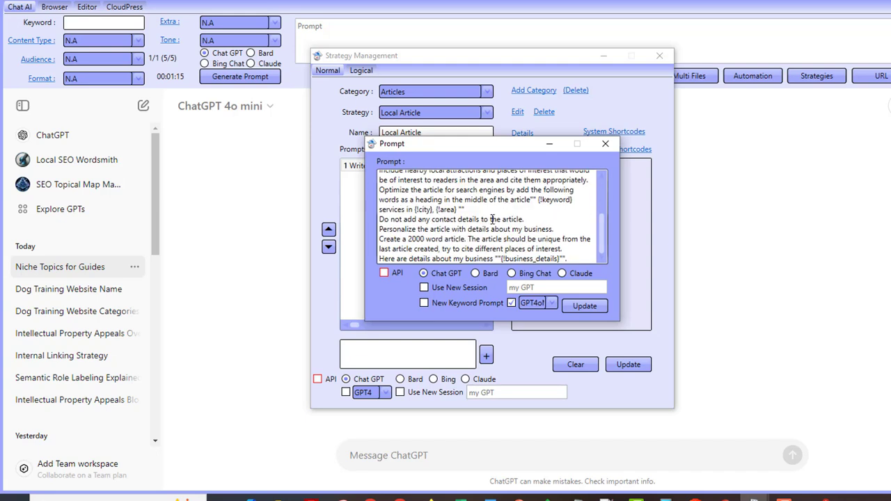
click(605, 143)
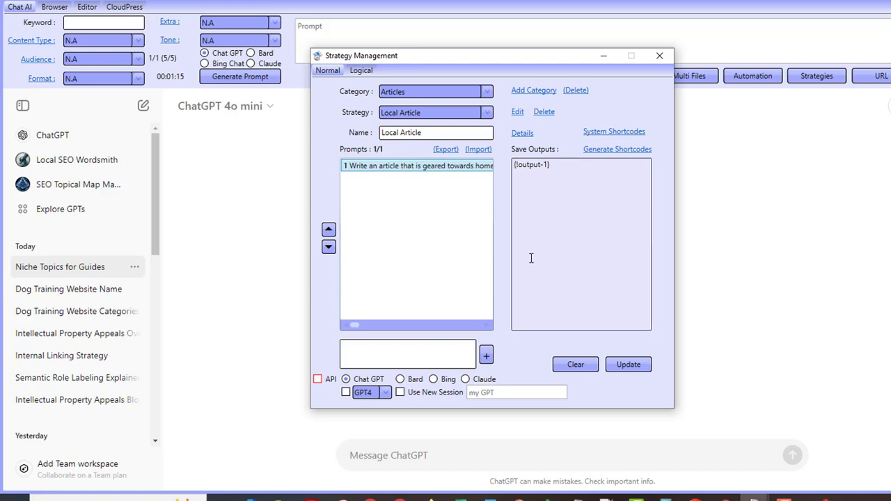
- Load the logical strategy 2-sections-ezistack-no-links from the ezi category and read through its whole action list
click(362, 71)
click(404, 91)
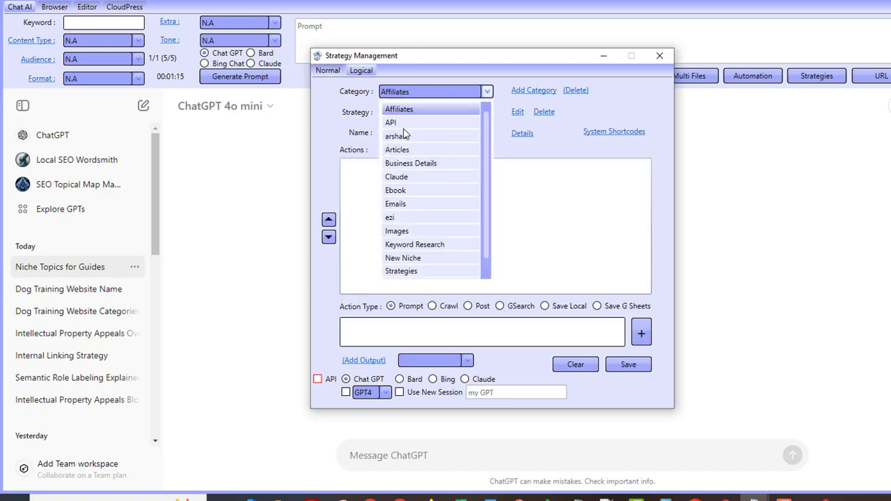
click(408, 217)
click(432, 112)
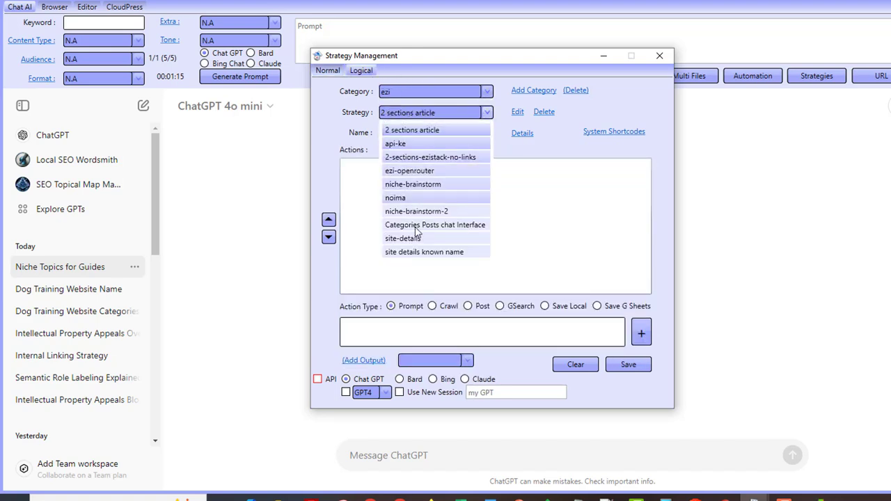
click(430, 157)
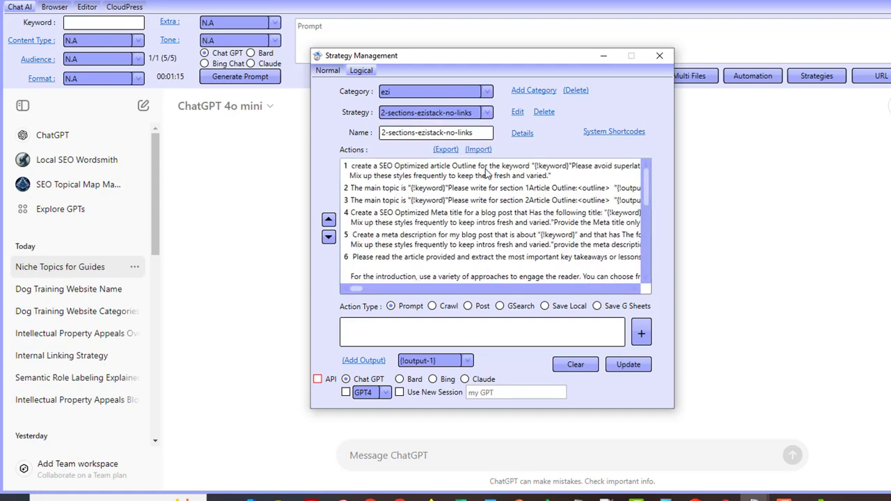
scroll(472, 227, down, 3)
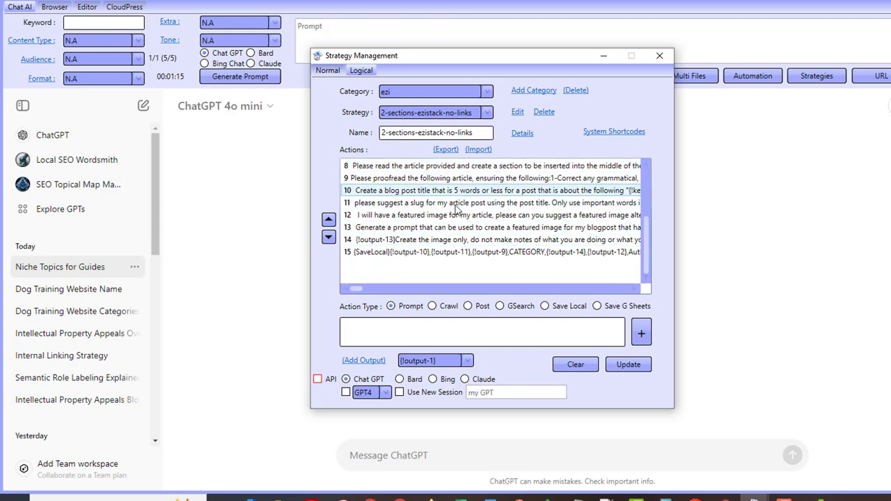
scroll(458, 232, up, 5)
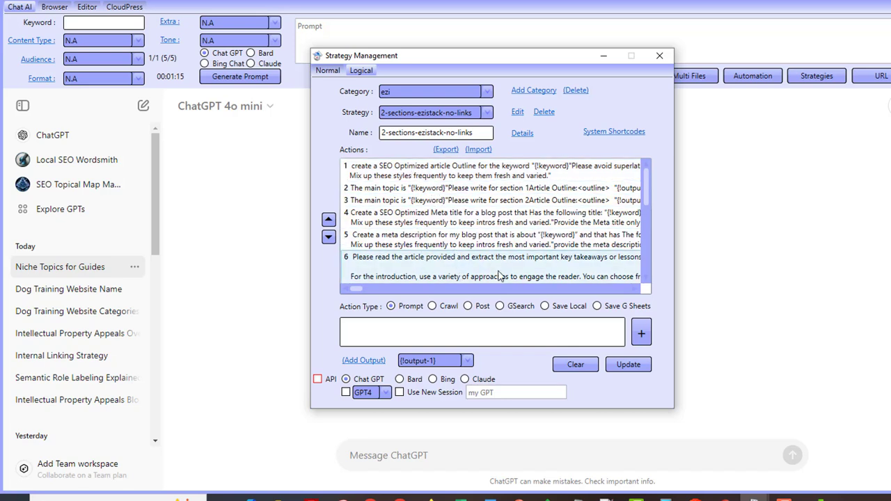
- Switch the action type to GSearch and back to Prompt, and close strategy management
click(500, 308)
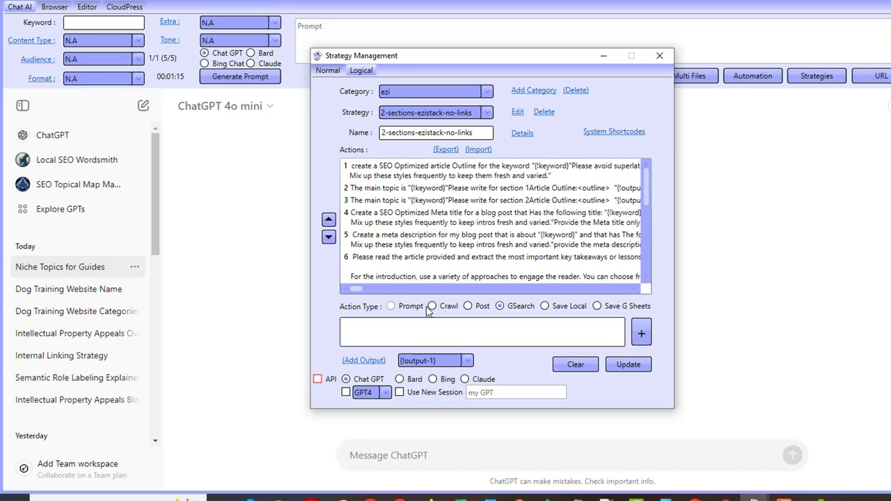
click(390, 307)
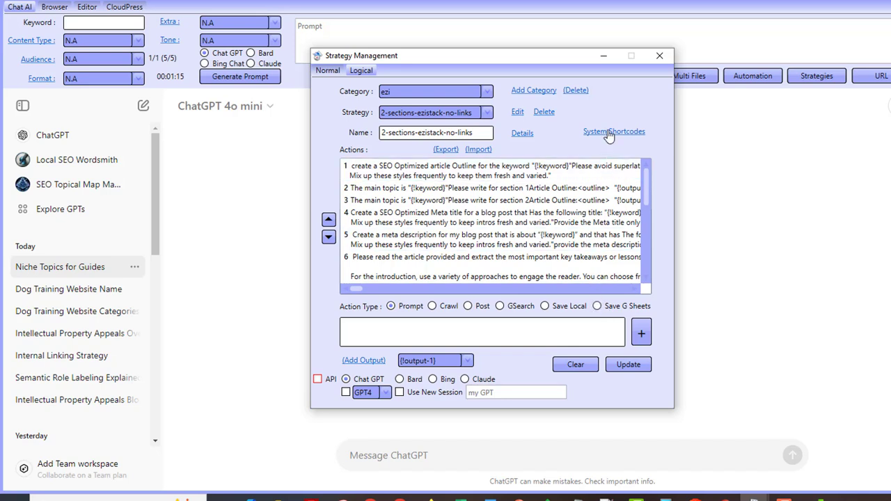
click(660, 56)
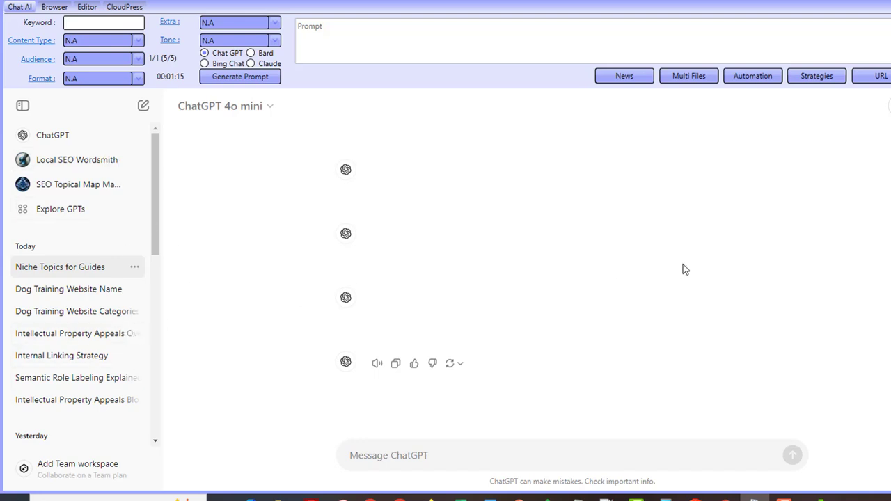
mouse_move(460, 498)
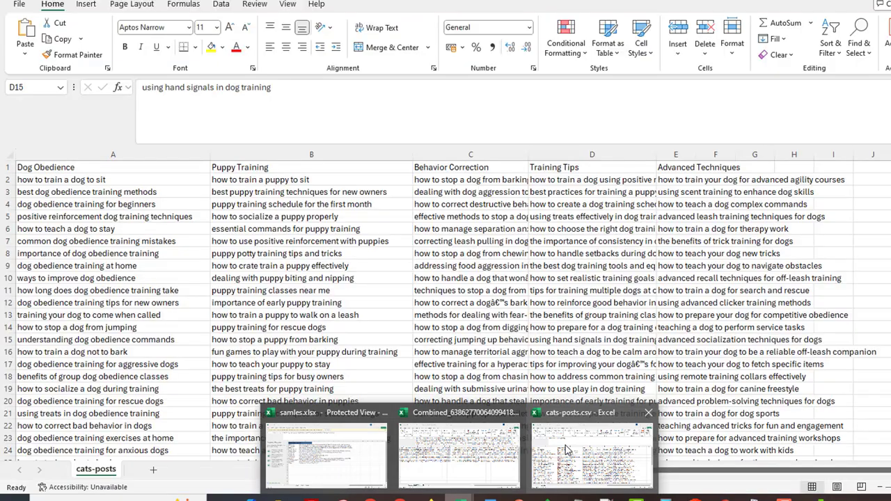
click(566, 449)
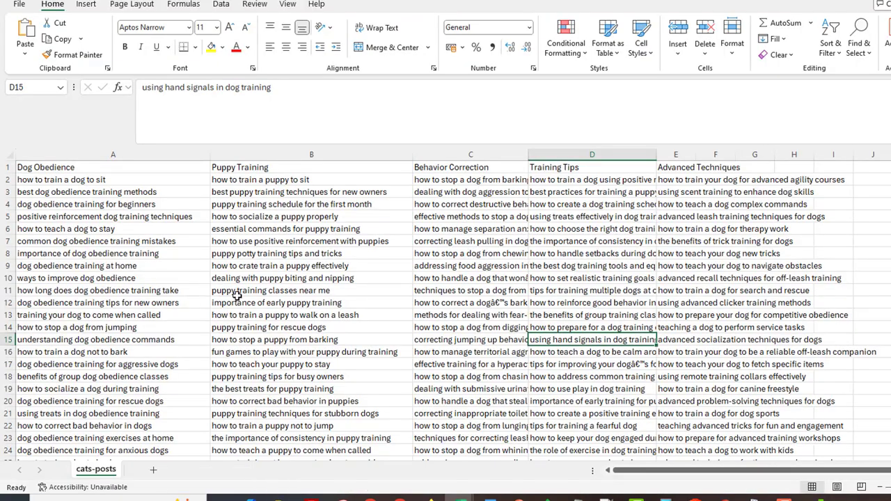
mouse_move(459, 498)
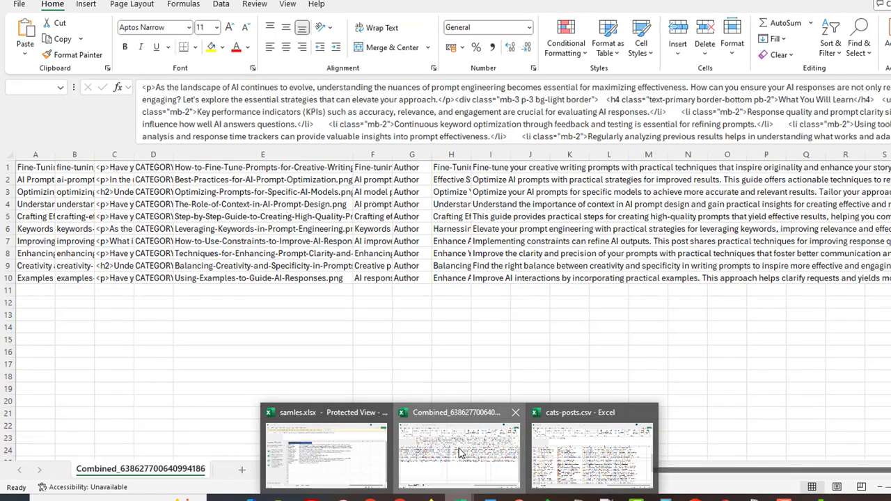
click(460, 450)
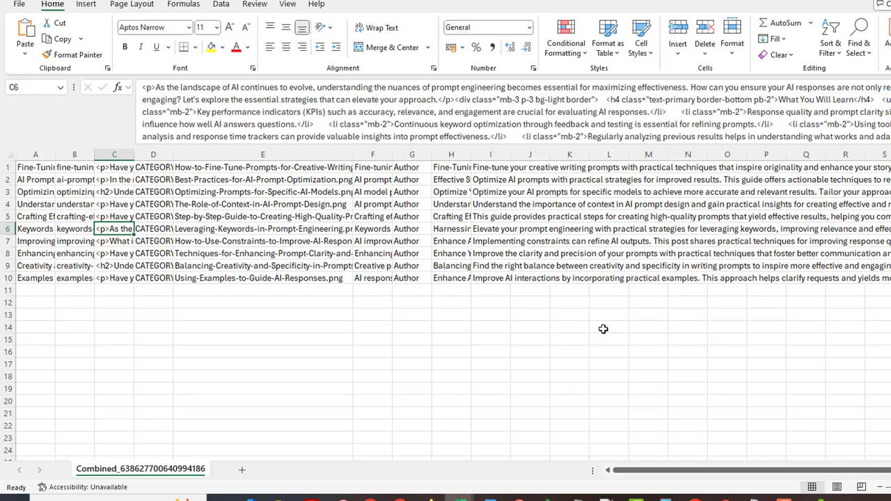
click(113, 279)
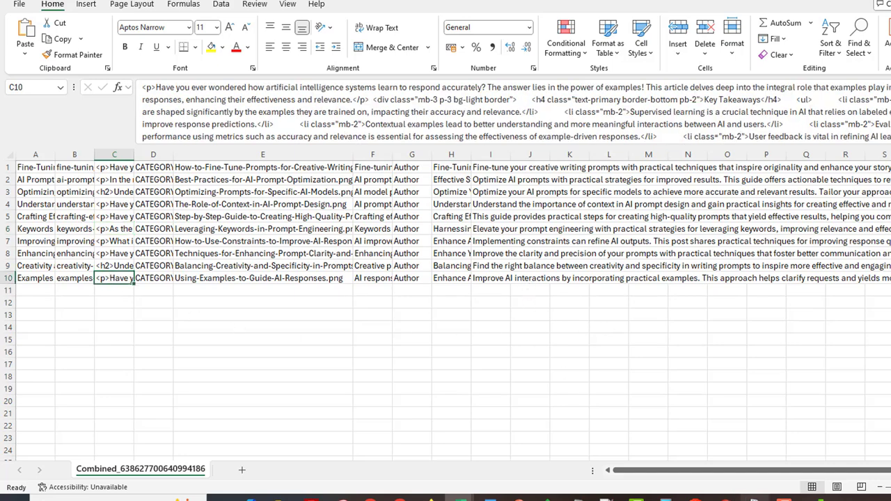
- Switch back to the Chat AI program, look over CloudPress's Clouds and Wordpress site setup options, and return to the chat view
click(752, 496)
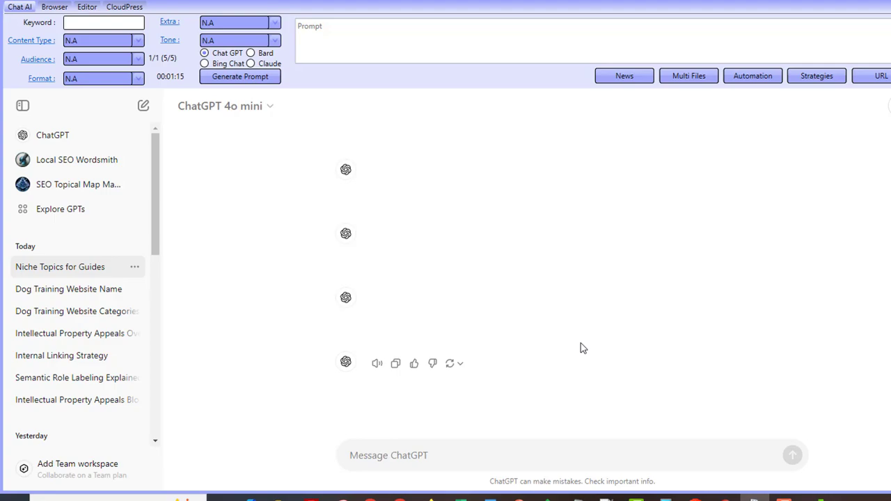
click(124, 7)
click(62, 20)
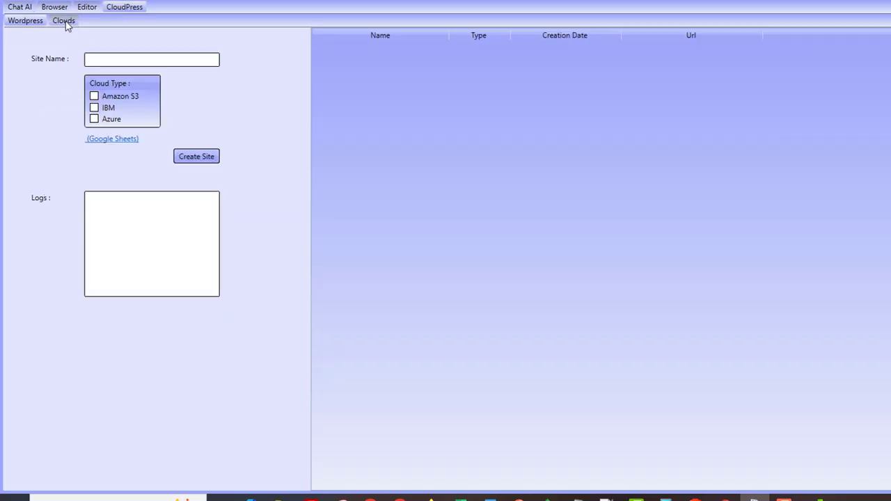
click(26, 21)
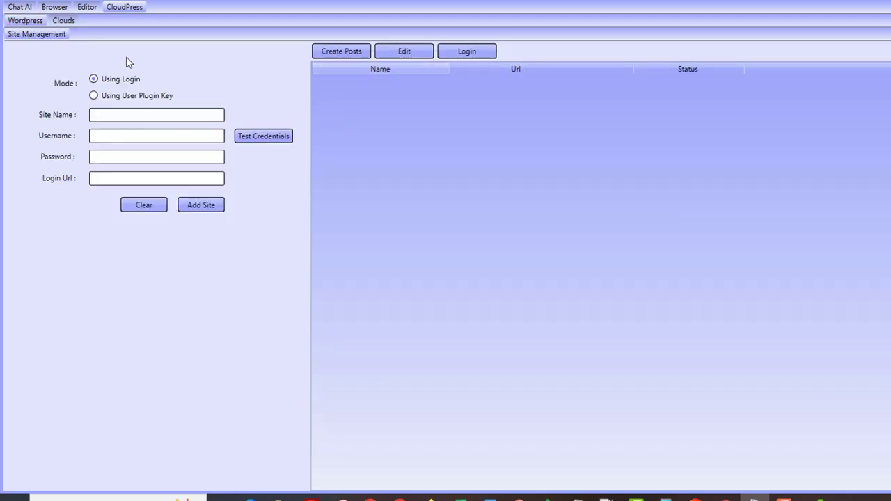
click(65, 20)
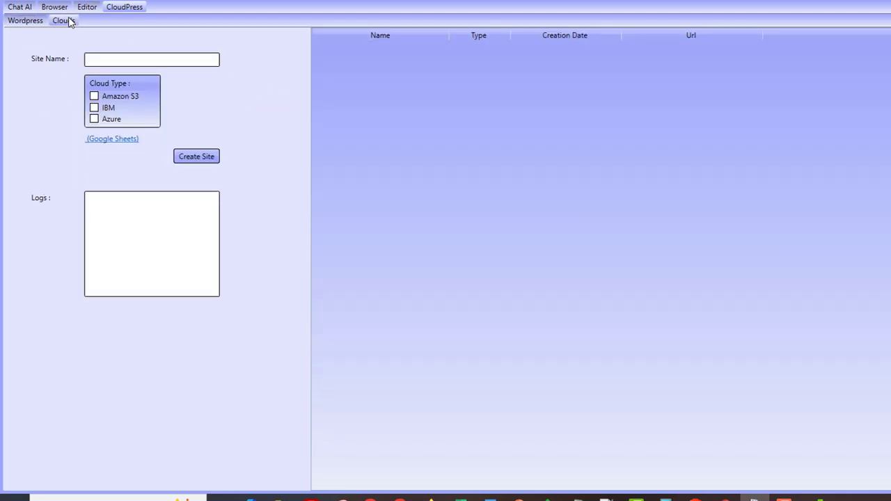
click(21, 7)
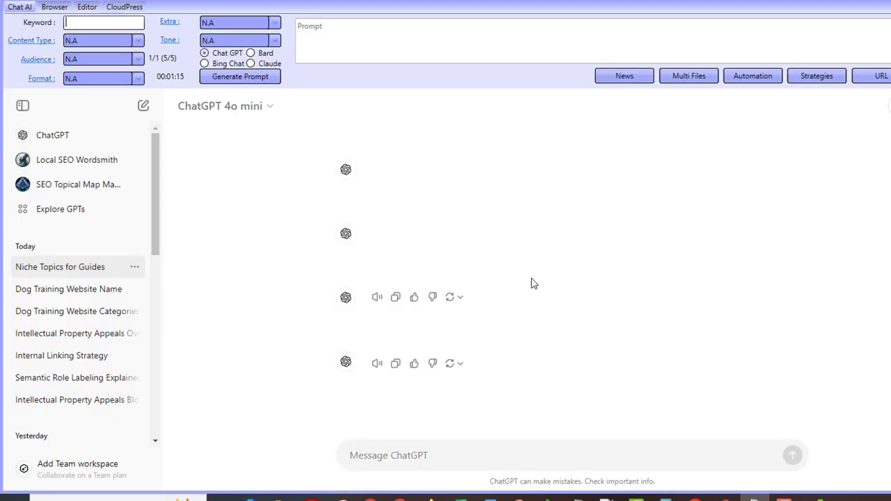